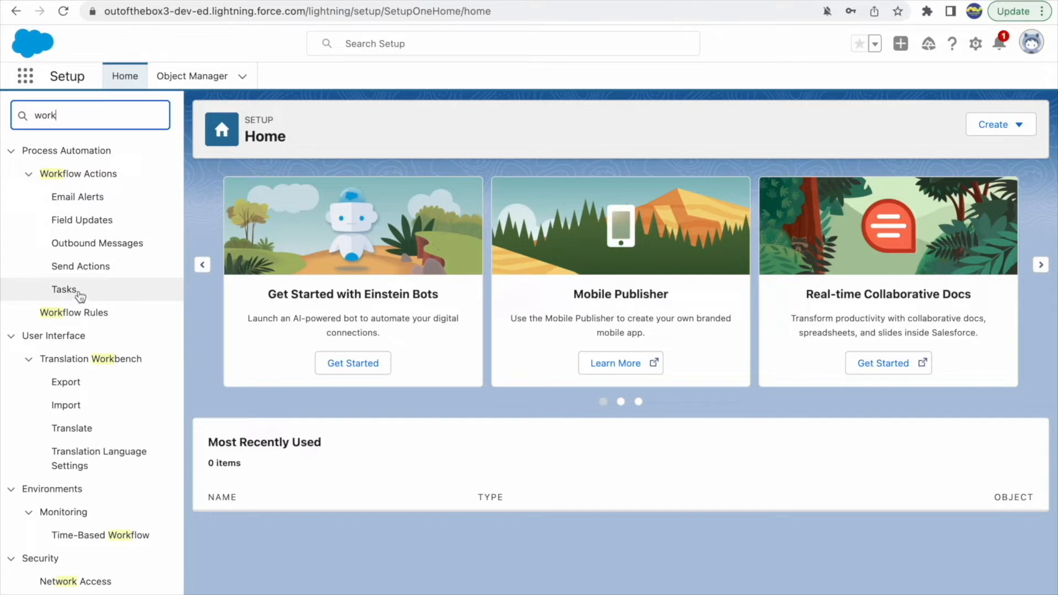
# Open the Workflow Rules setup page and check which object each existing rule belongs to
pyautogui.click(77, 313)
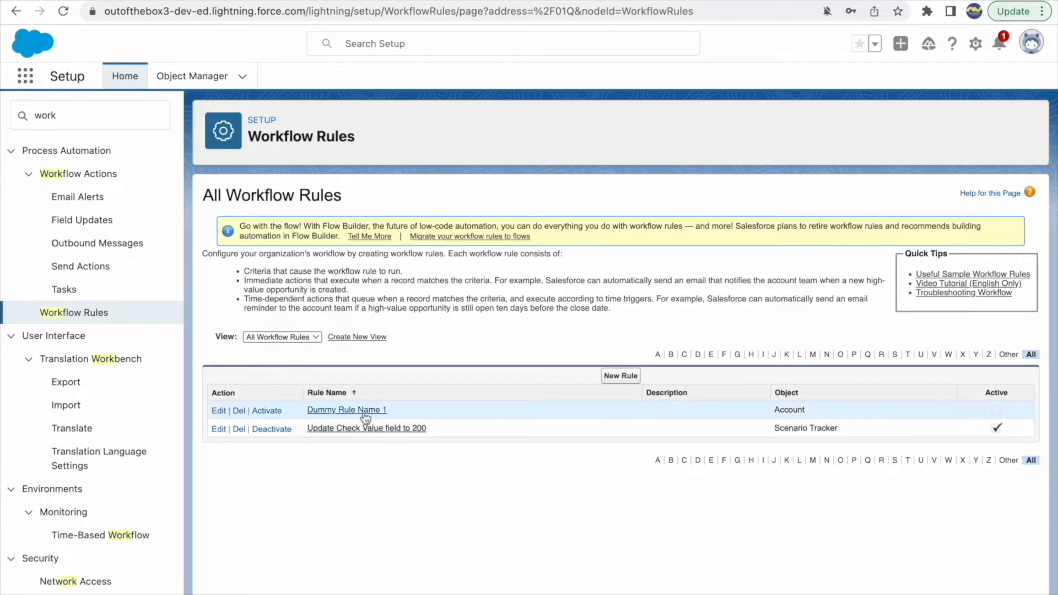
pyautogui.doubleClick(779, 411)
pyautogui.moveTo(814, 412); pyautogui.dragTo(843, 432)
pyautogui.tripleClick(778, 428)
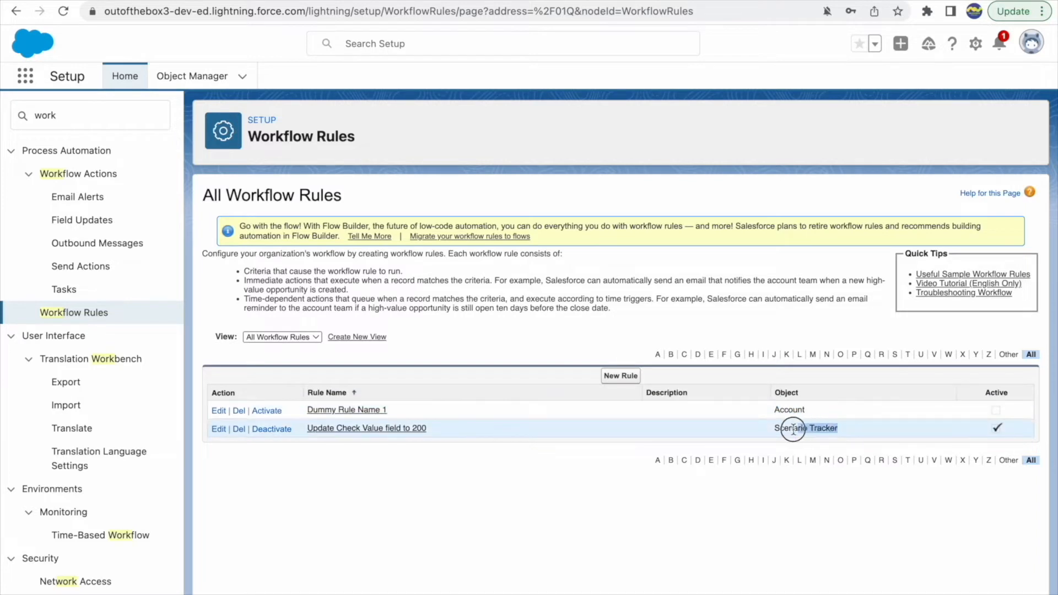
pyautogui.click(777, 487)
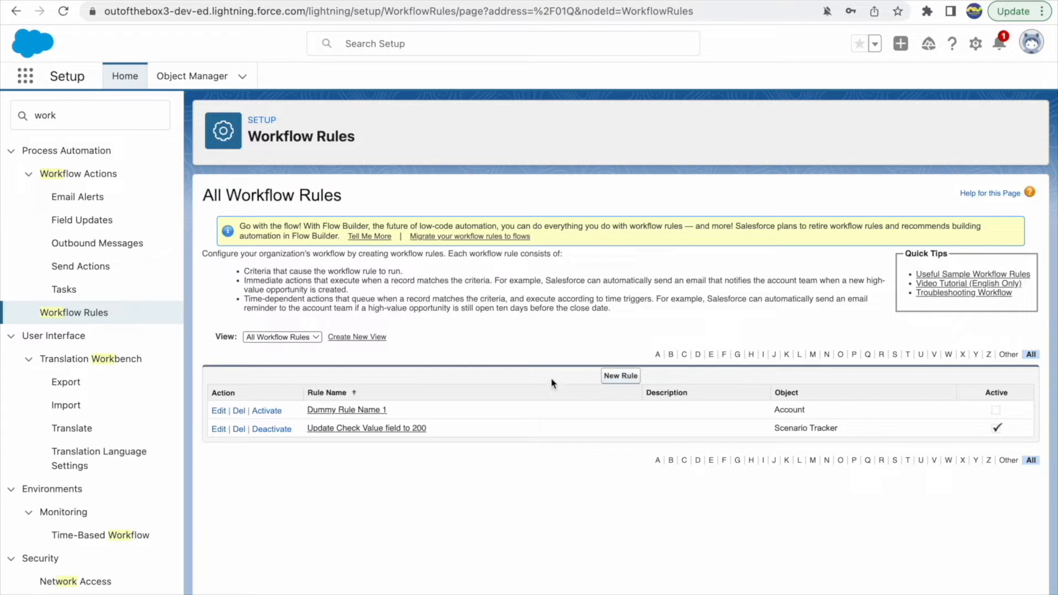
# Start a new workflow rule and read the notice recommending Flow Builder
pyautogui.click(623, 376)
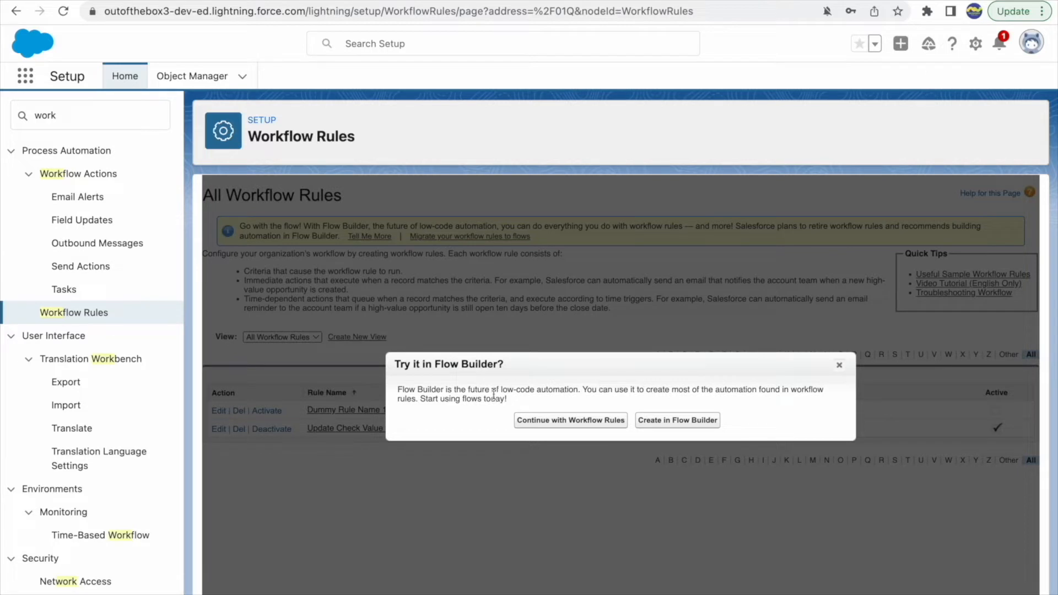
pyautogui.moveTo(398, 389); pyautogui.dragTo(578, 389)
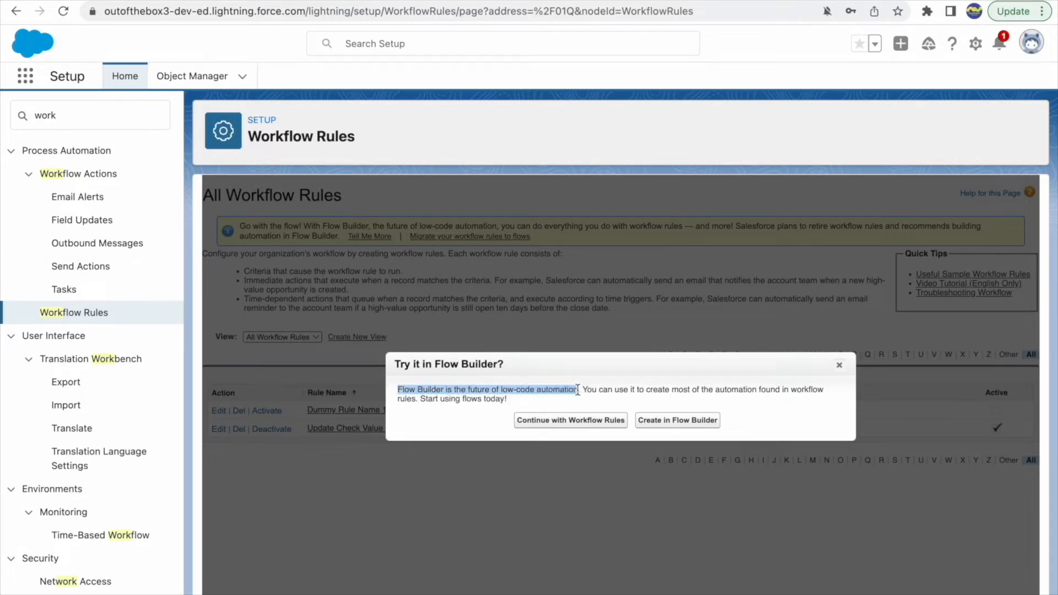
pyautogui.click(587, 389)
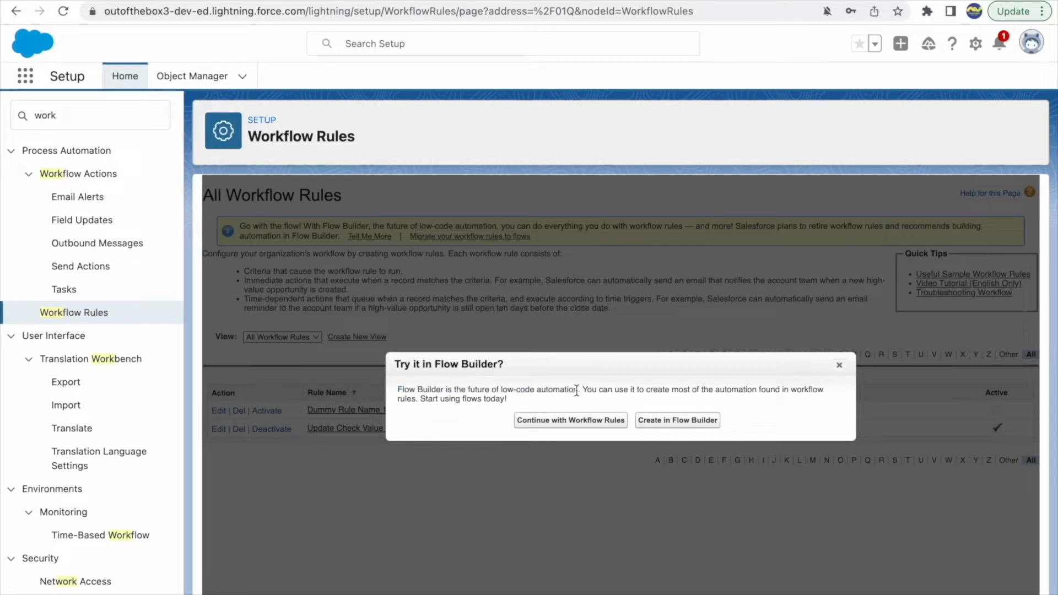
pyautogui.moveTo(583, 390); pyautogui.dragTo(686, 390)
pyautogui.click(686, 390)
pyautogui.moveTo(418, 391); pyautogui.dragTo(578, 392)
pyautogui.click(471, 393)
pyautogui.click(615, 392)
pyautogui.moveTo(398, 391); pyautogui.dragTo(450, 389)
pyautogui.click(472, 389)
pyautogui.moveTo(508, 399); pyautogui.dragTo(400, 389)
pyautogui.click(527, 397)
# Continue with Workflow Rules instead of Flow Builder and choose Account as the new rule's object
pyautogui.click(578, 424)
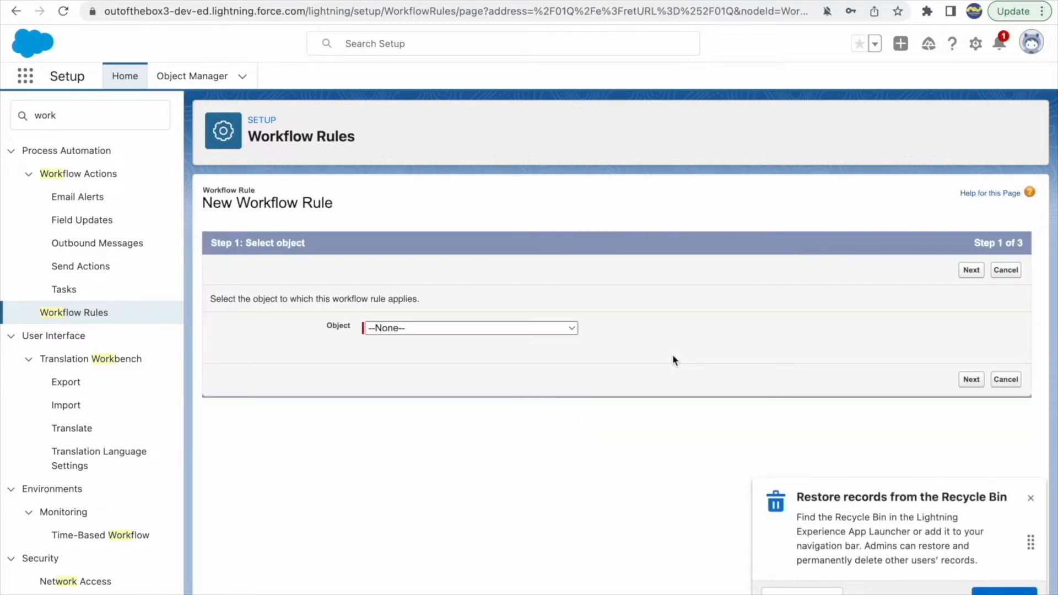
pyautogui.click(1028, 501)
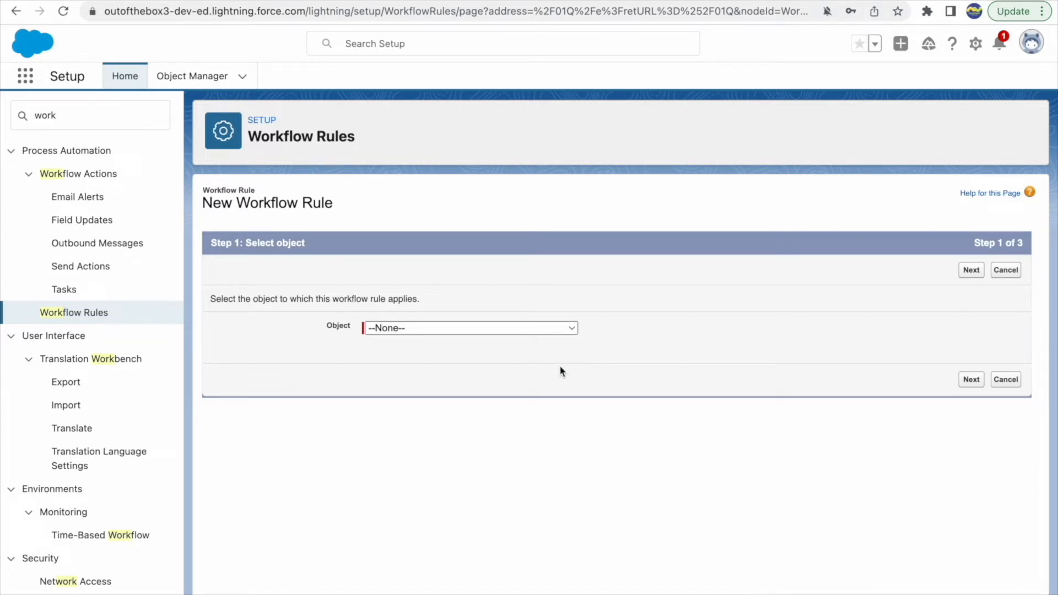
pyautogui.click(497, 329)
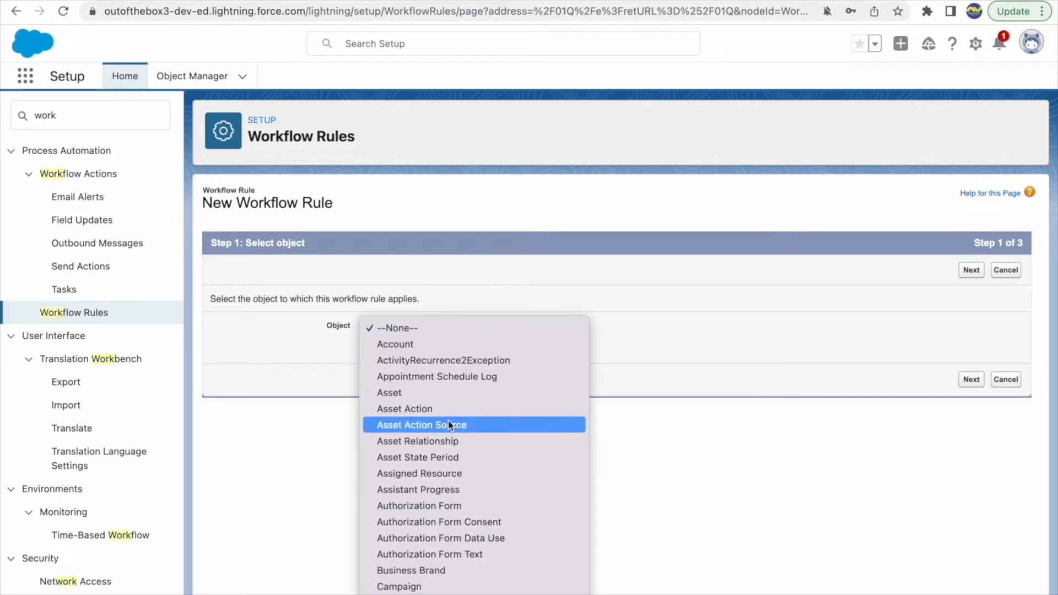
pyautogui.scroll(-20, 450, 413)
pyautogui.scroll(-15, 432, 358)
pyautogui.scroll(20, 431, 358)
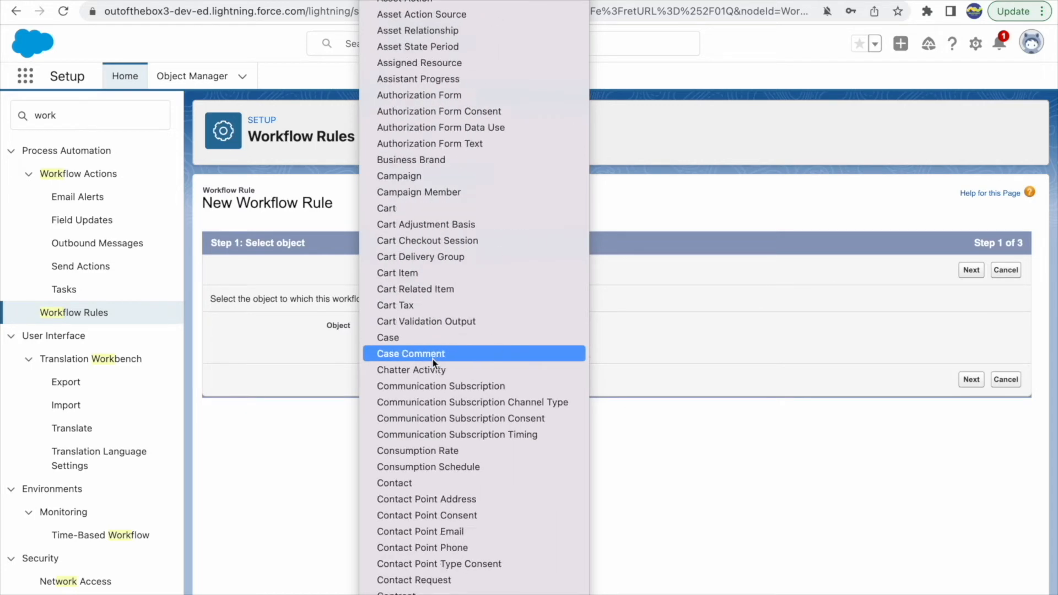
pyautogui.scroll(3, 432, 358)
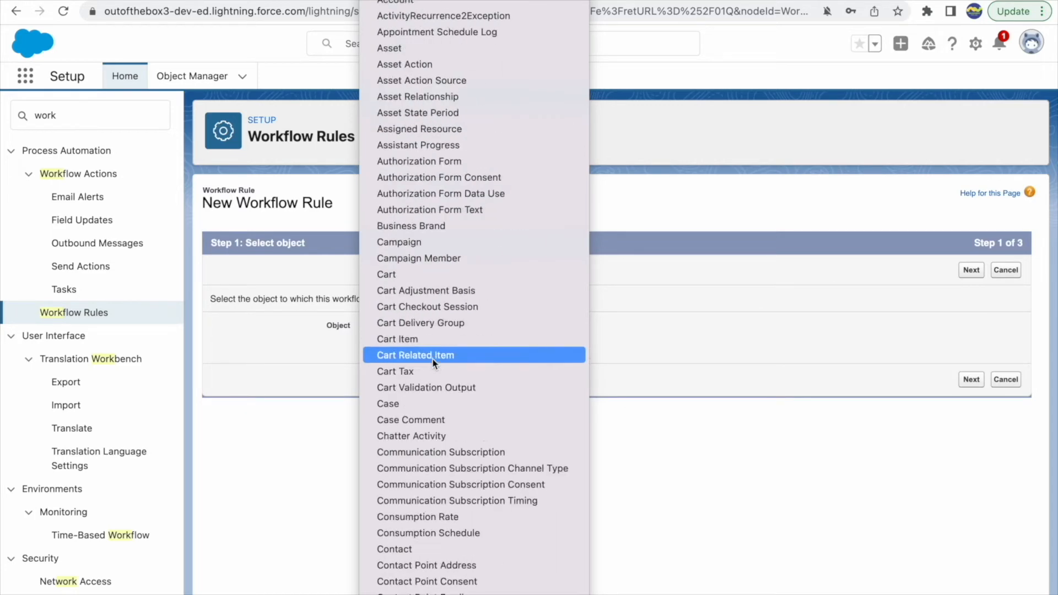
pyautogui.click(417, 4)
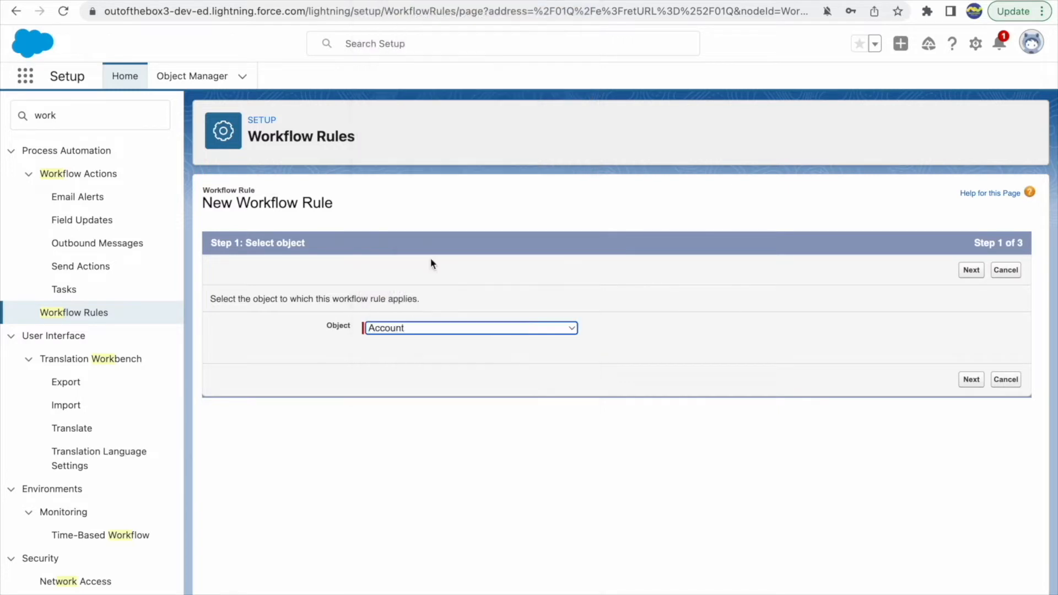
pyautogui.click(973, 276)
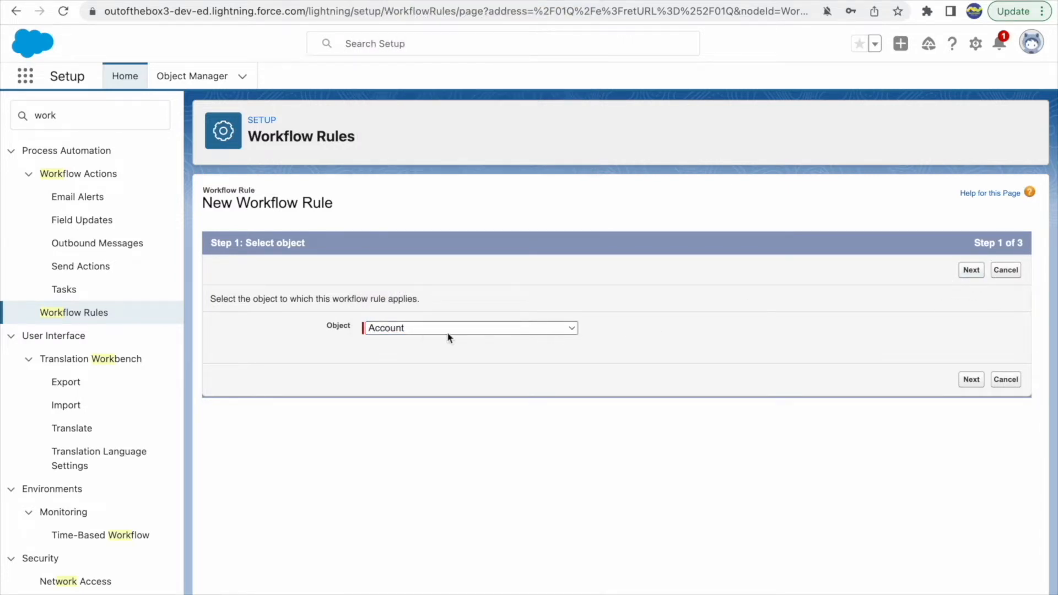
# Examine the evaluation criteria and the time-dependent action notice for the option "created, and every time it's edited"
pyautogui.scroll(-3, 460, 462)
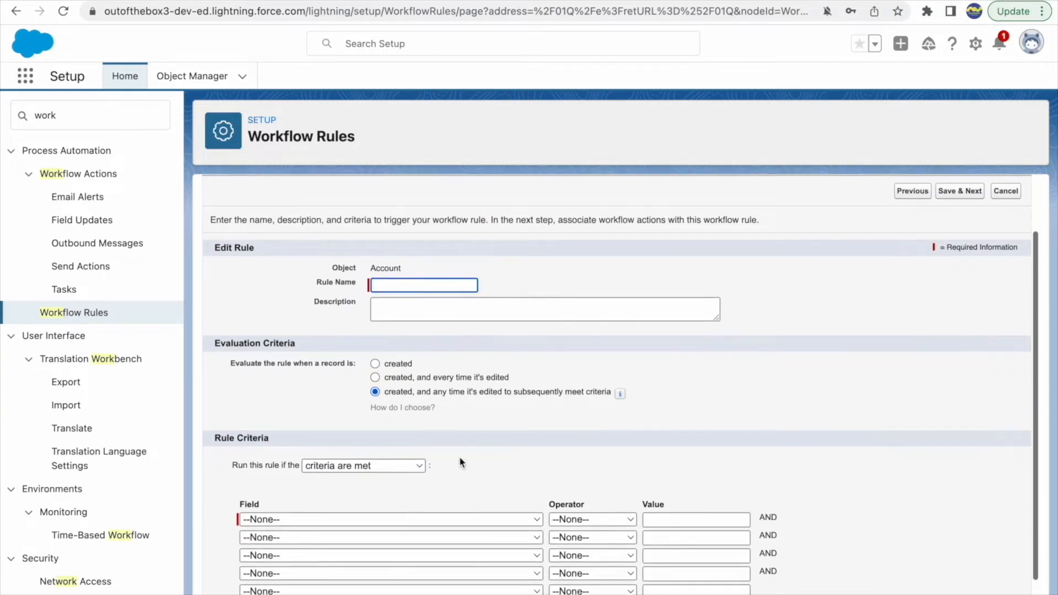
pyautogui.moveTo(309, 298); pyautogui.dragTo(214, 297)
pyautogui.click(286, 346)
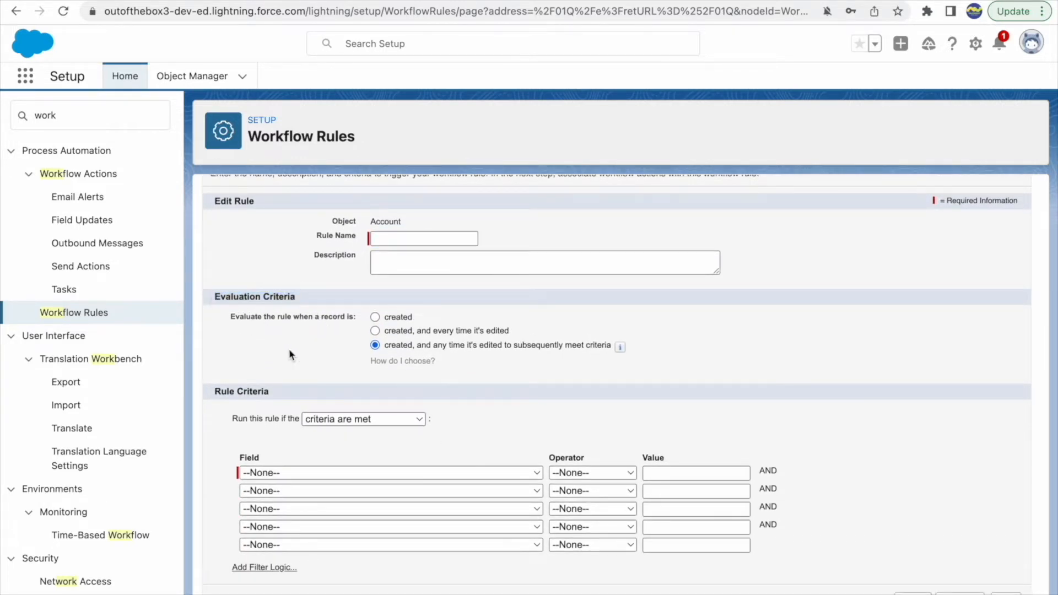
pyautogui.click(395, 318)
pyautogui.click(441, 332)
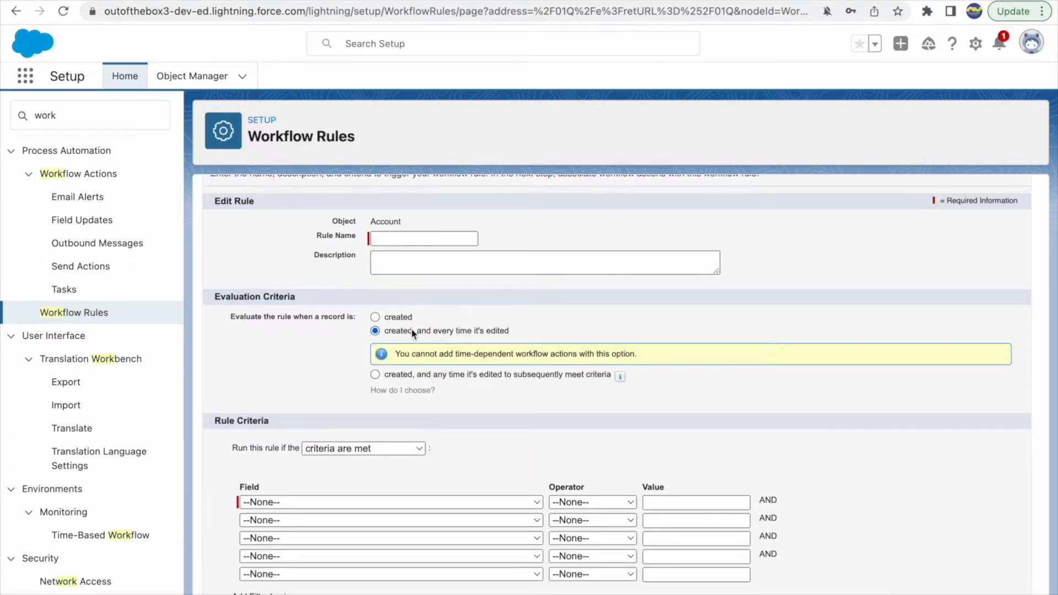
pyautogui.moveTo(397, 350); pyautogui.dragTo(660, 350)
pyautogui.click(659, 351)
pyautogui.moveTo(457, 353); pyautogui.dragTo(582, 354)
pyautogui.click(650, 357)
pyautogui.moveTo(411, 354); pyautogui.dragTo(542, 354)
pyautogui.click(696, 351)
# Compare "created, and any time it's edited to subsequently meet criteria" with "created, and every time it's edited"
pyautogui.click(375, 376)
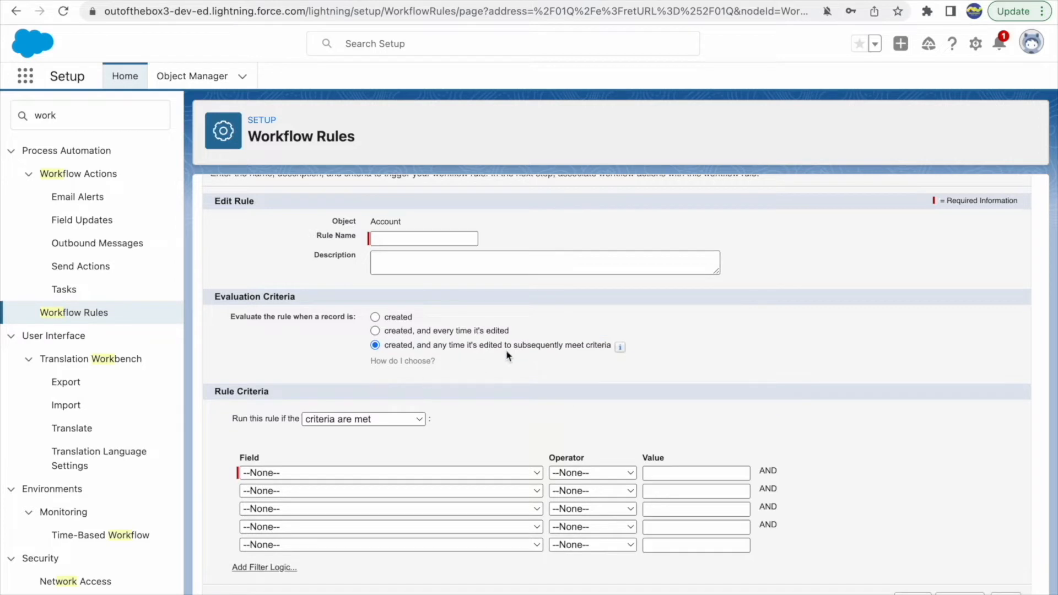
pyautogui.moveTo(514, 347); pyautogui.dragTo(623, 347)
pyautogui.click(622, 348)
pyautogui.moveTo(617, 351)
pyautogui.click(466, 331)
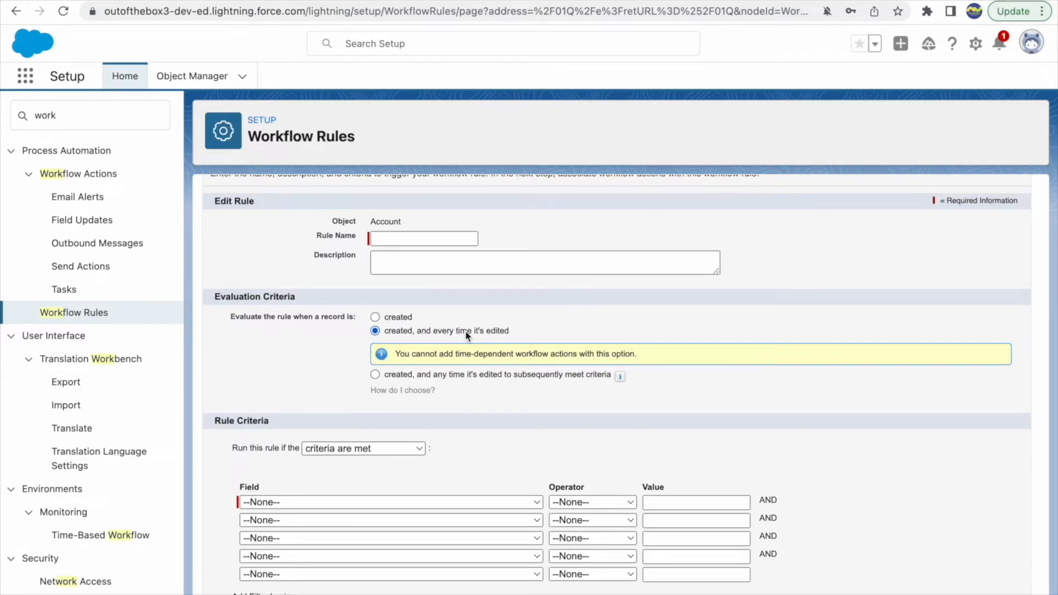
pyautogui.click(423, 374)
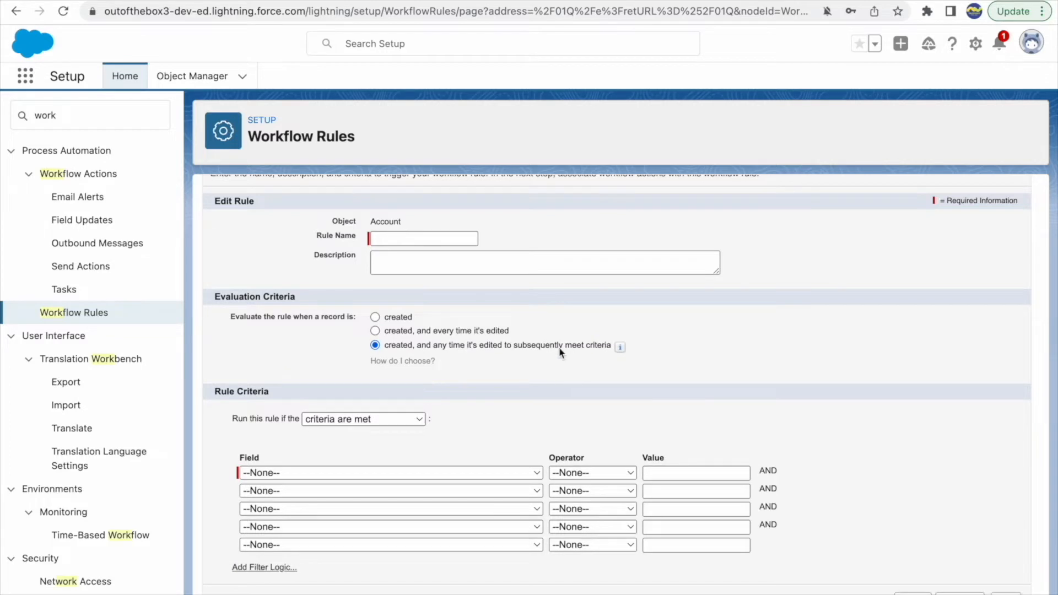
pyautogui.click(429, 334)
pyautogui.click(406, 377)
# Set the rule to be evaluated when a record is created and review the available run conditions
pyautogui.click(396, 317)
pyautogui.click(330, 419)
pyautogui.click(517, 437)
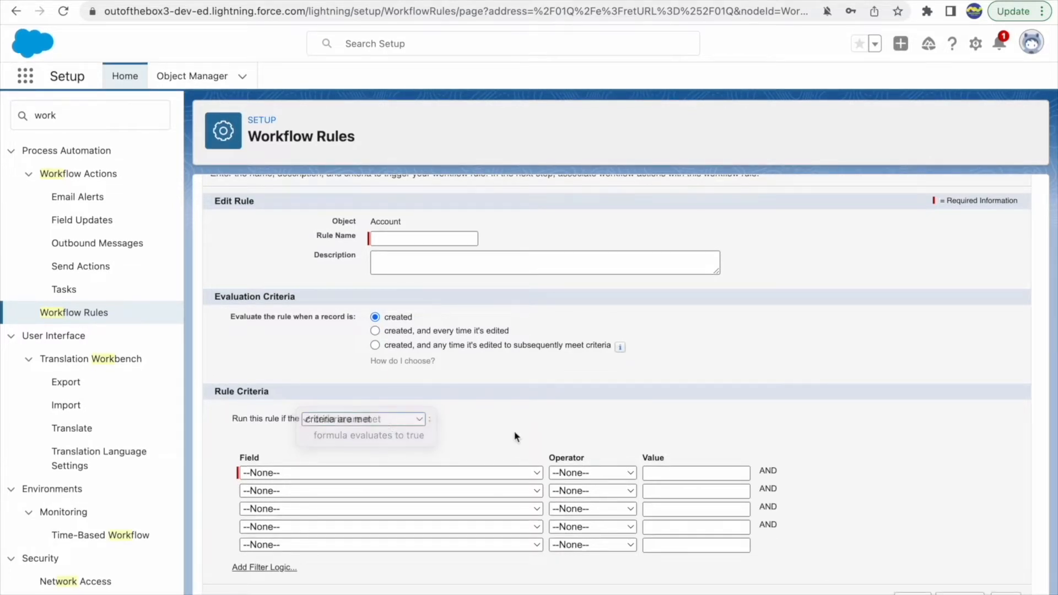
pyautogui.click(378, 426)
pyautogui.click(495, 420)
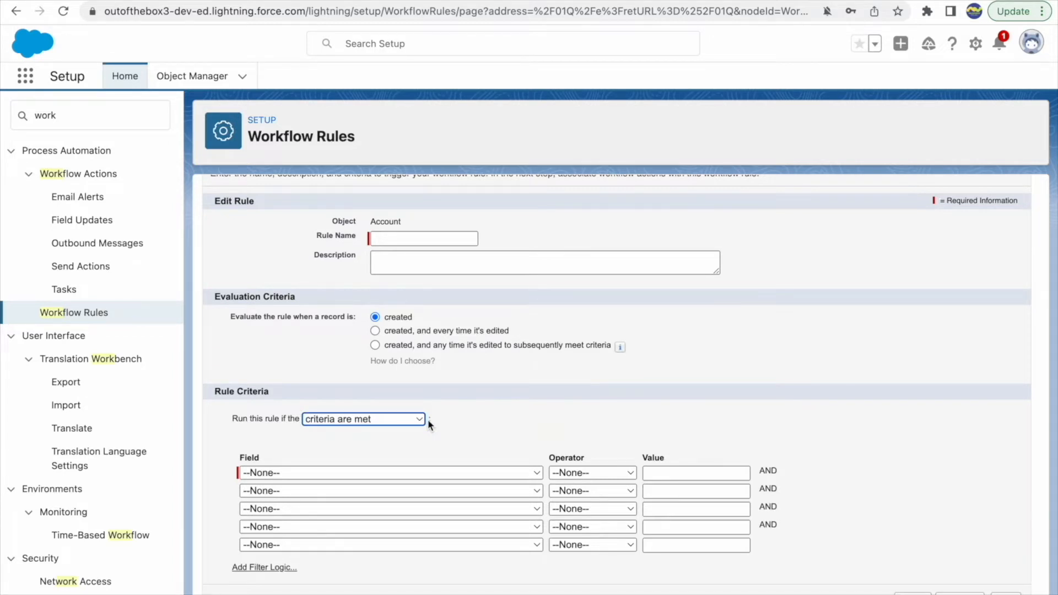
# Name the rule Test Account Workflow
pyautogui.click(394, 240)
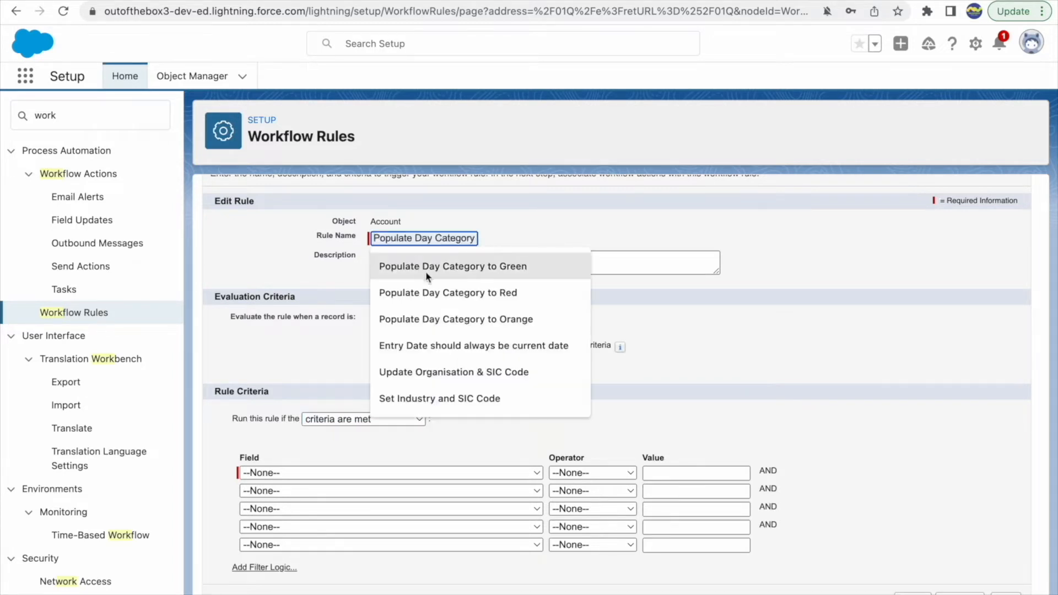
pyautogui.write('Test ')
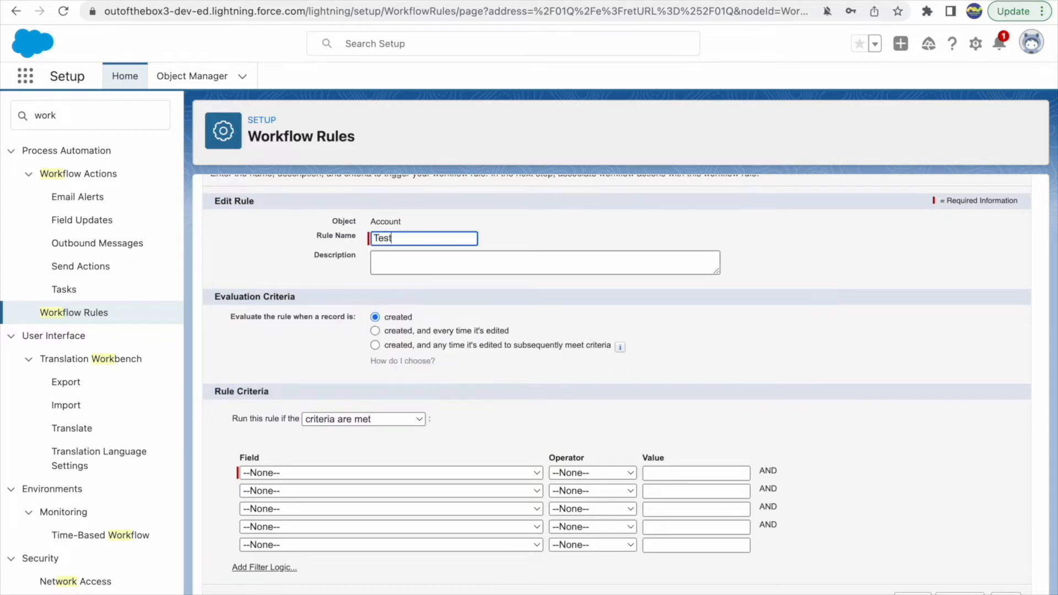
pyautogui.write('Account Workflow')
pyautogui.click(541, 244)
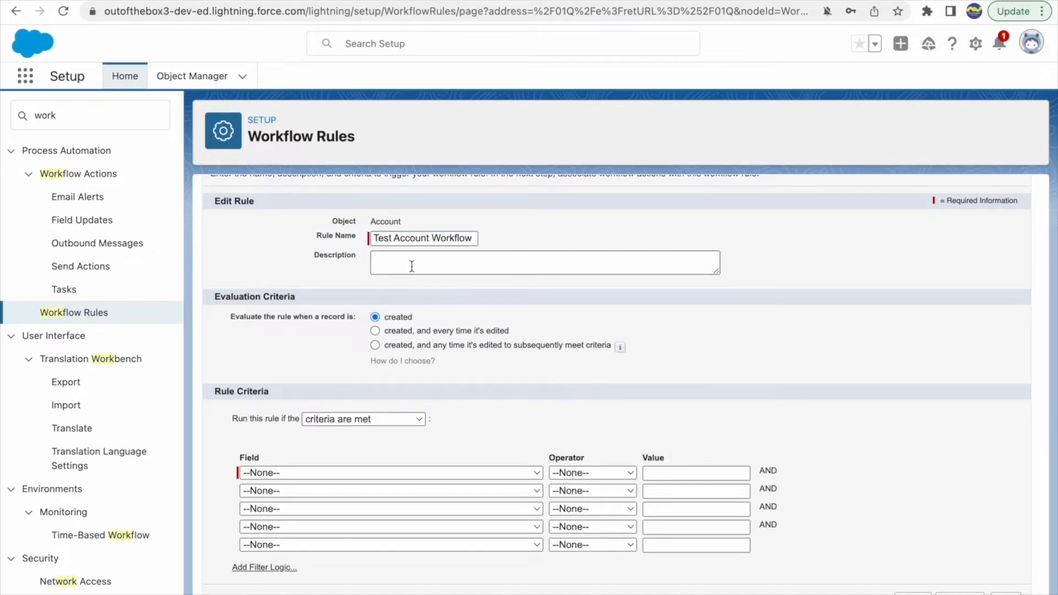
# Try the "formula evaluates to true" run condition to view its formula editor and return to "criteria are met"
pyautogui.click(375, 317)
pyautogui.click(331, 419)
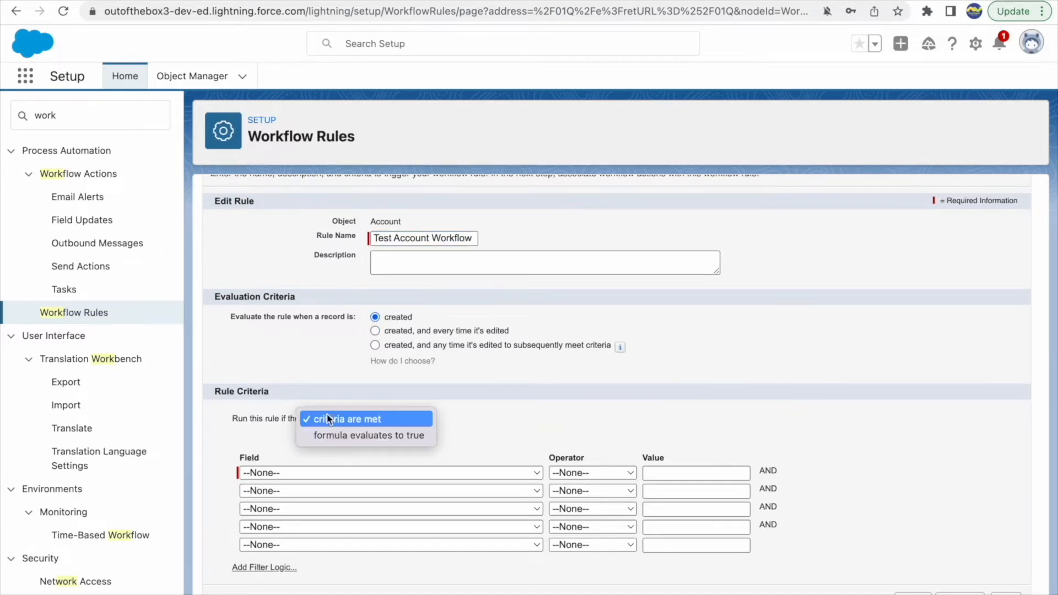
pyautogui.click(332, 437)
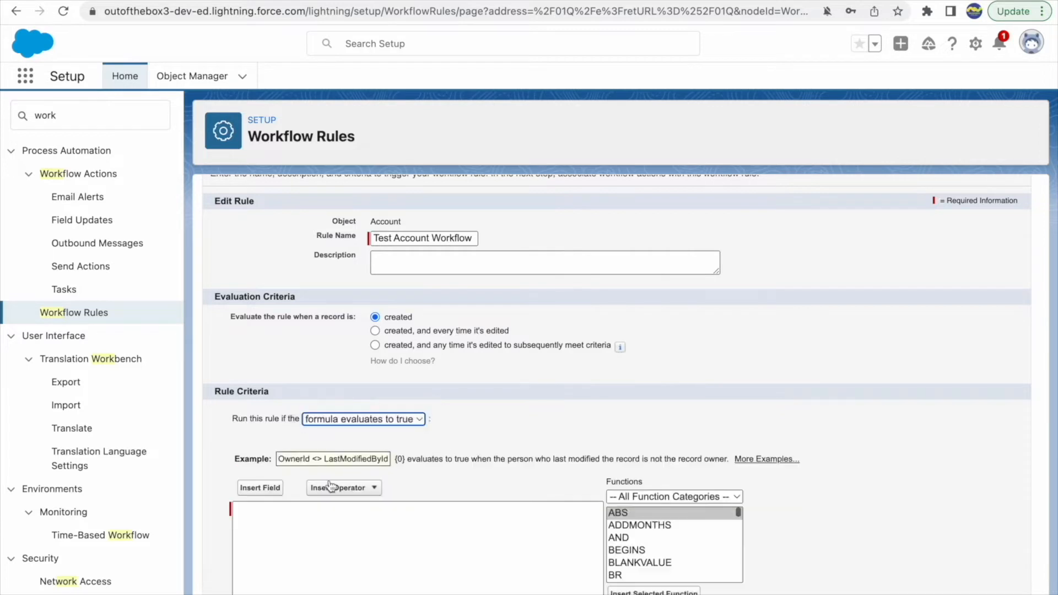
pyautogui.click(281, 518)
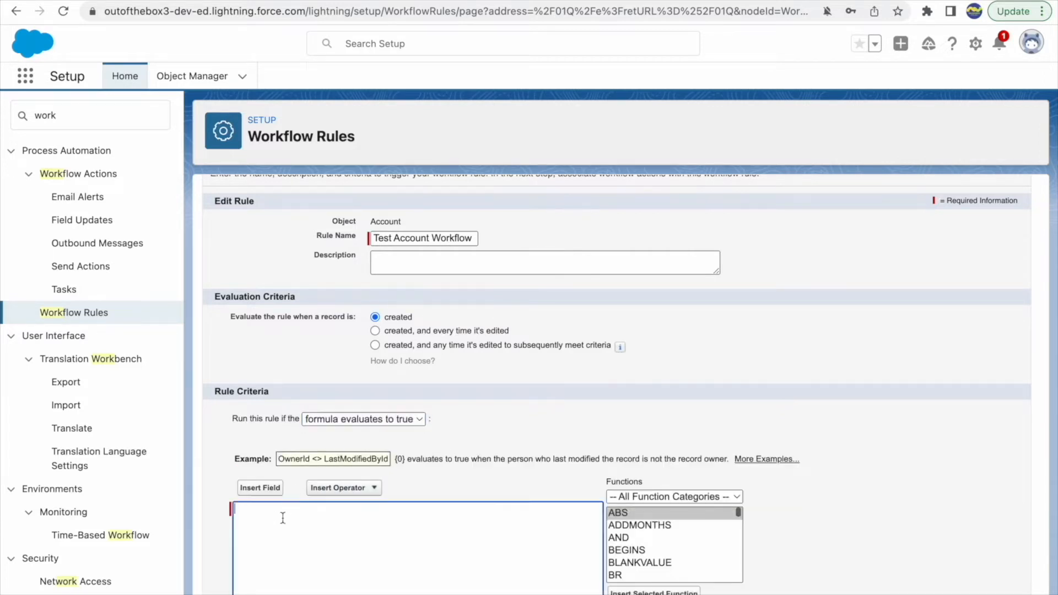
pyautogui.click(267, 490)
pyautogui.click(620, 500)
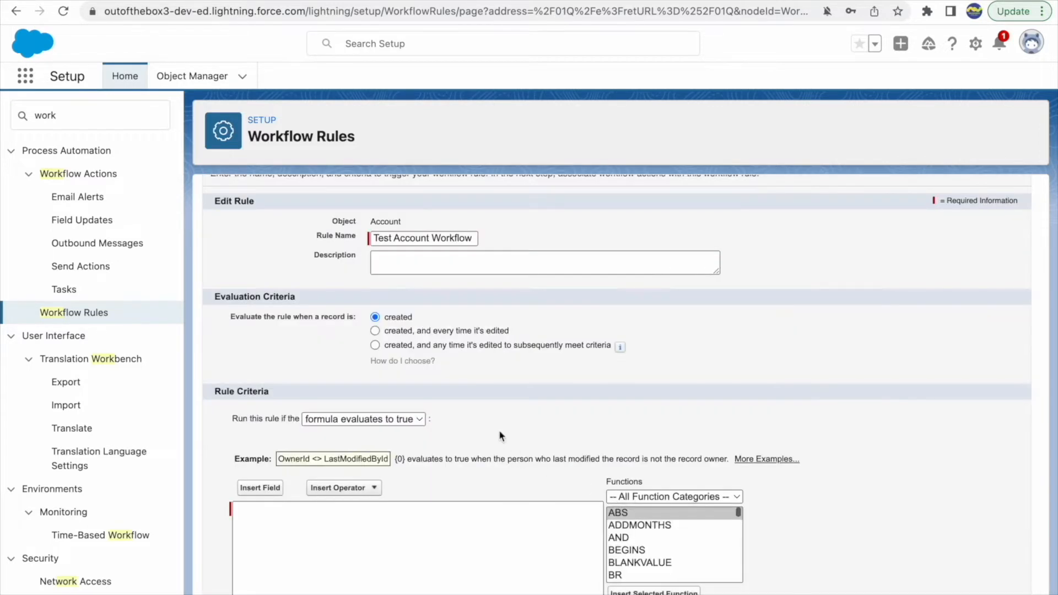
pyautogui.click(409, 425)
pyautogui.click(341, 402)
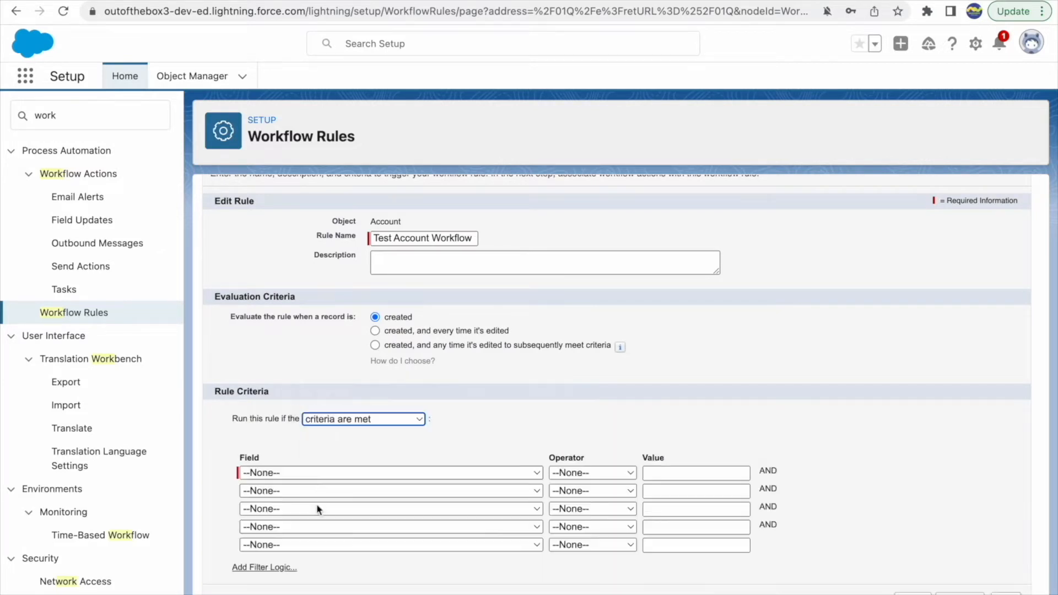
# Add the rule criterion Account: Account Source equals Web and proceed to the workflow actions
pyautogui.click(276, 473)
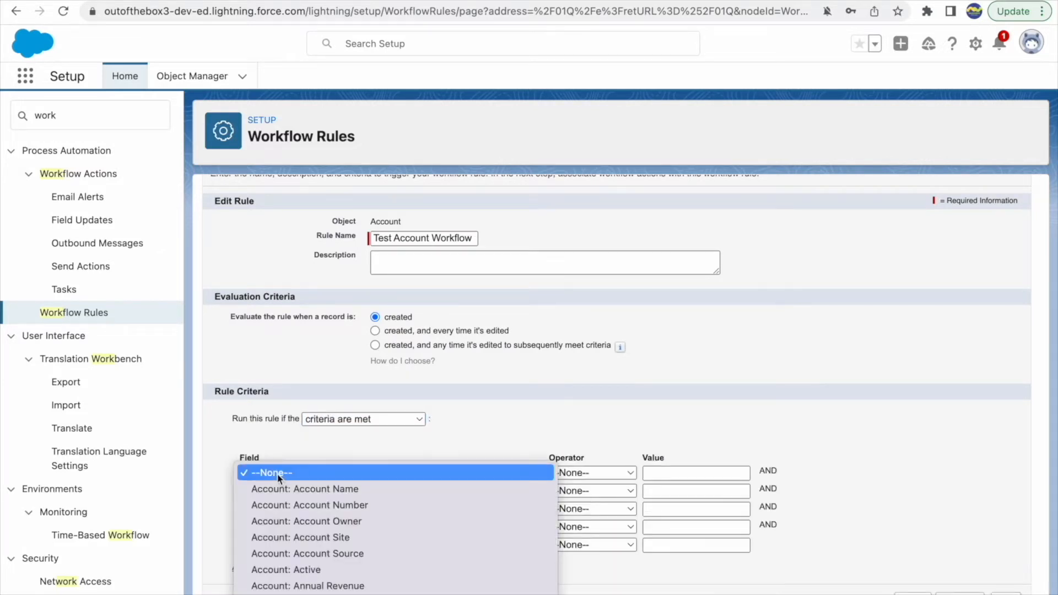
pyautogui.click(326, 535)
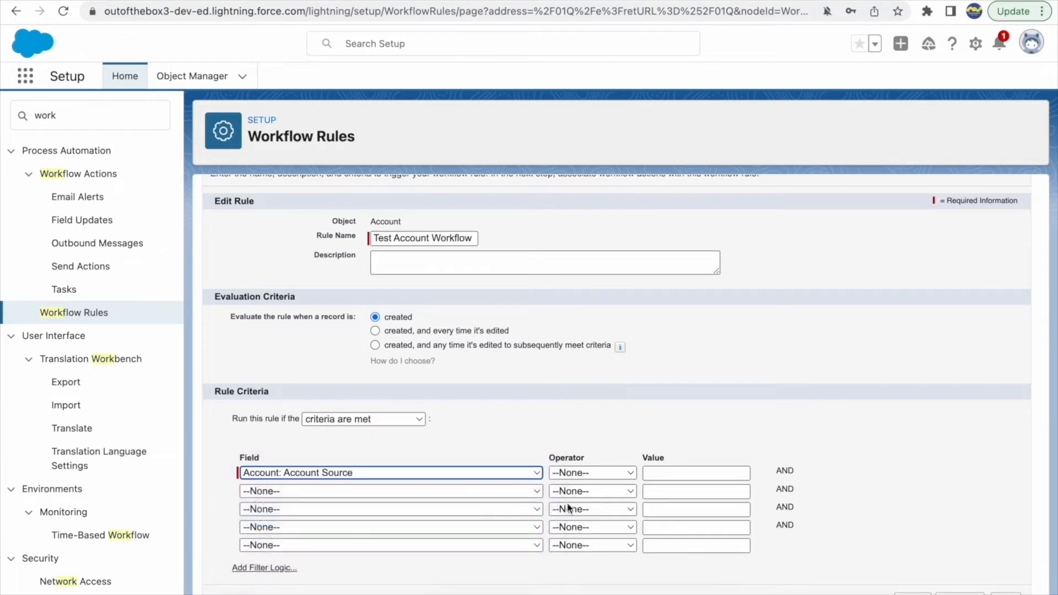
pyautogui.click(592, 473)
pyautogui.click(584, 490)
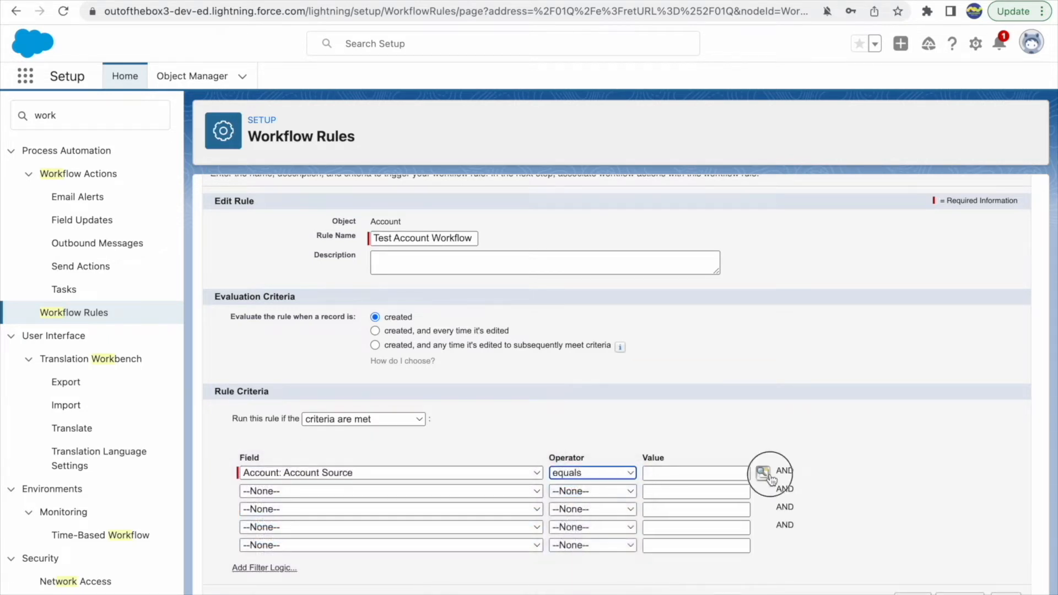
pyautogui.click(763, 474)
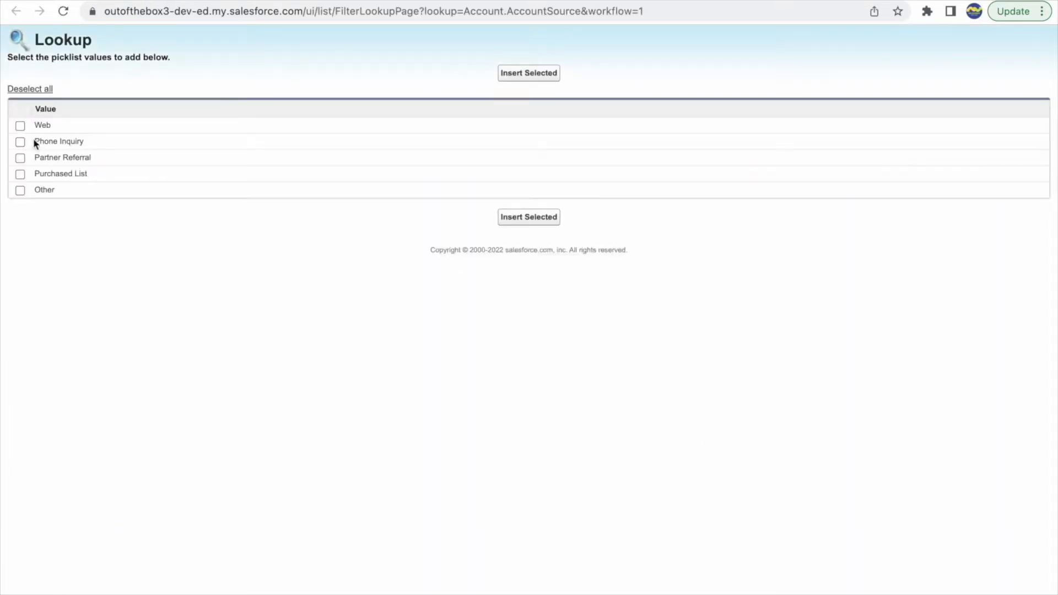
pyautogui.click(20, 126)
pyautogui.click(530, 77)
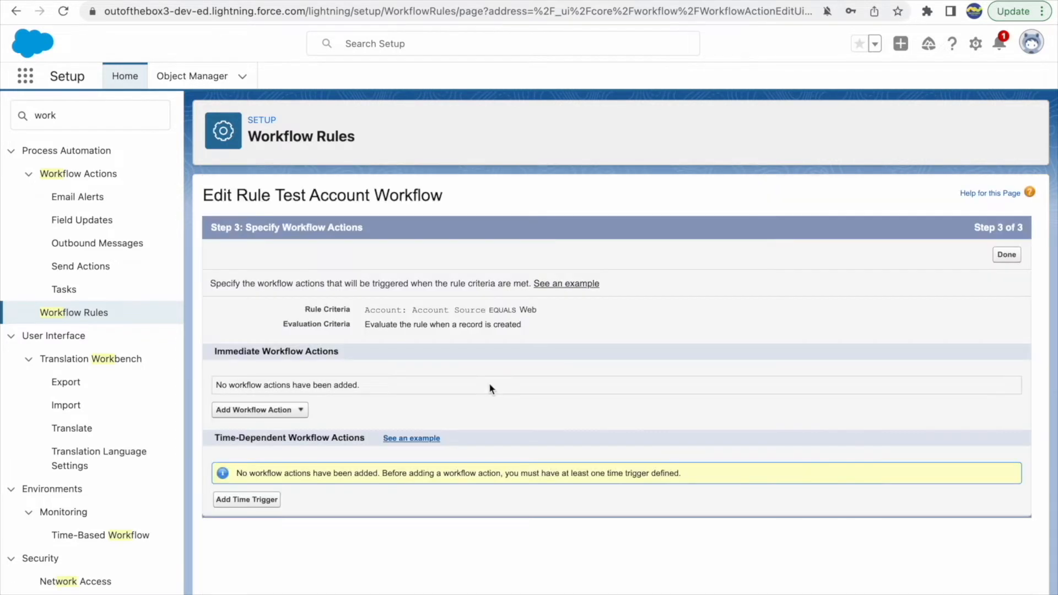
# Review the time-dependent and immediate workflow action sections of the rule
pyautogui.click(368, 440)
pyautogui.moveTo(368, 440); pyautogui.dragTo(236, 432)
pyautogui.click(293, 438)
pyautogui.moveTo(343, 351); pyautogui.dragTo(208, 350)
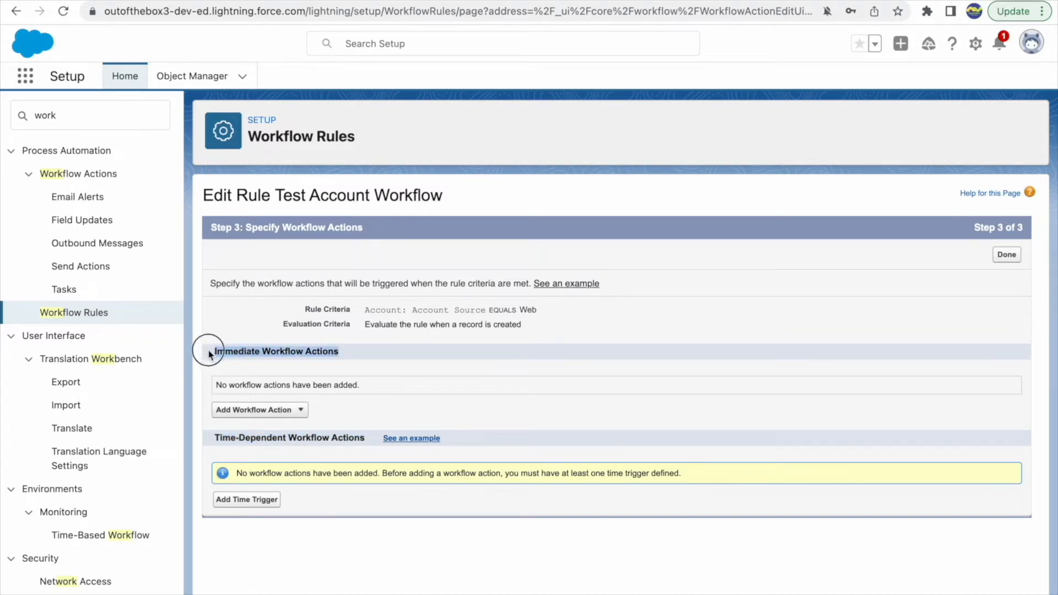
# Examine the action types available for immediate workflow actions and the time-dependent actions section of the rule
pyautogui.click(343, 353)
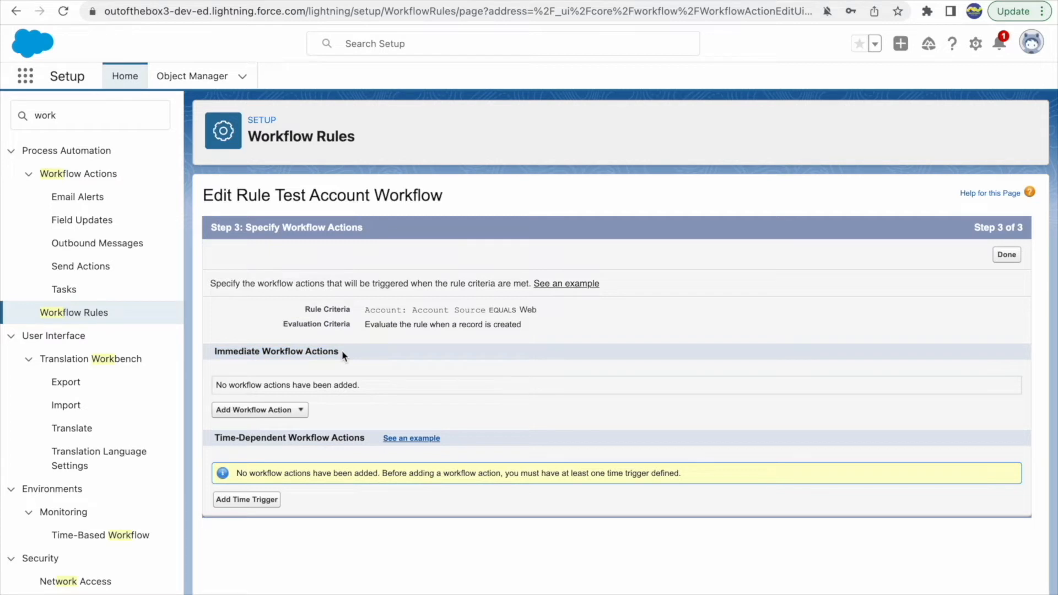
pyautogui.moveTo(211, 351); pyautogui.dragTo(362, 355)
pyautogui.click(370, 357)
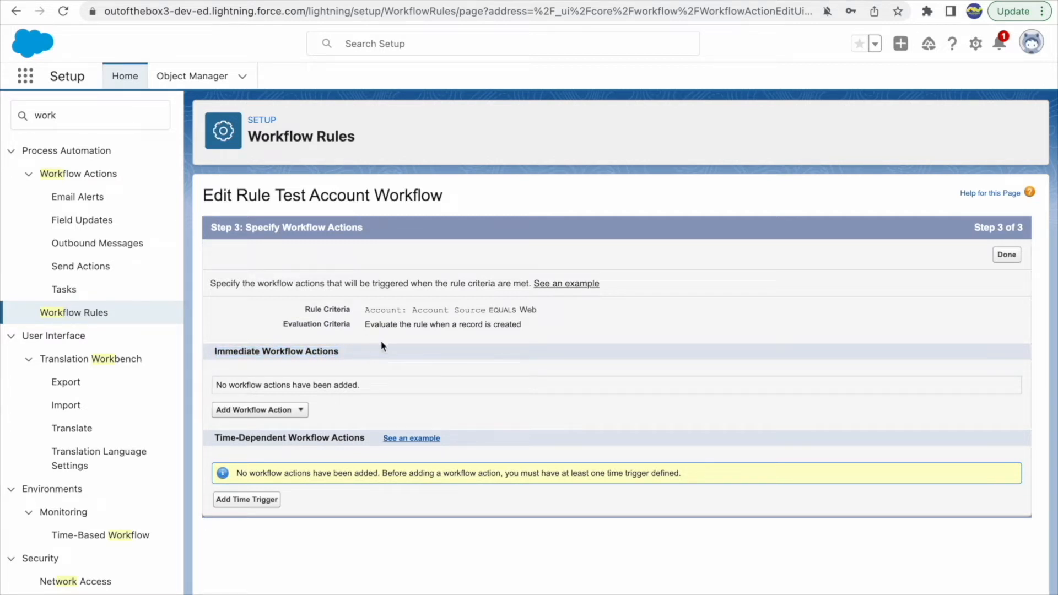
pyautogui.click(279, 414)
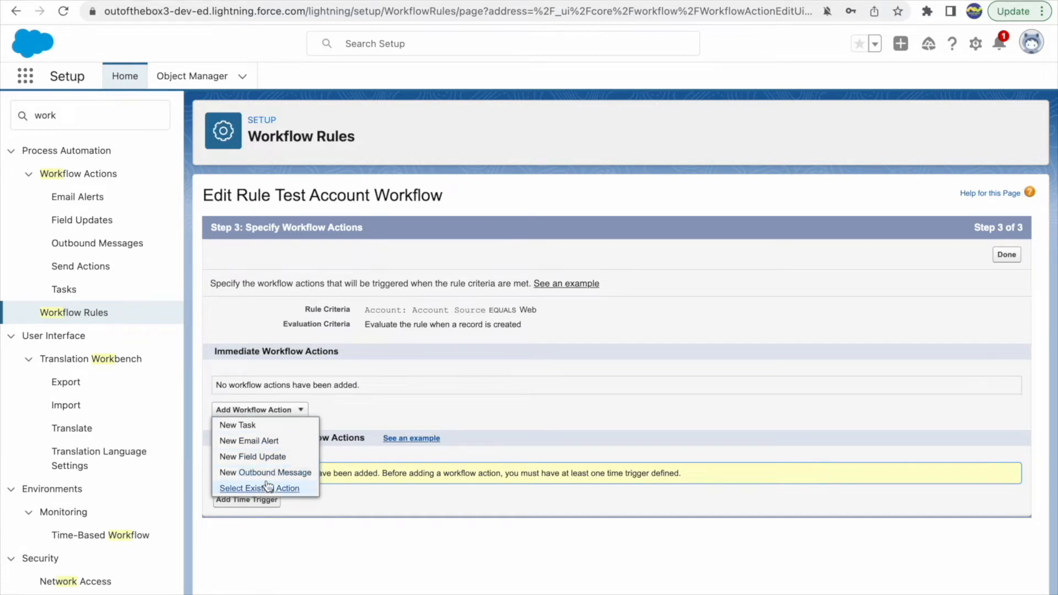
pyautogui.click(358, 537)
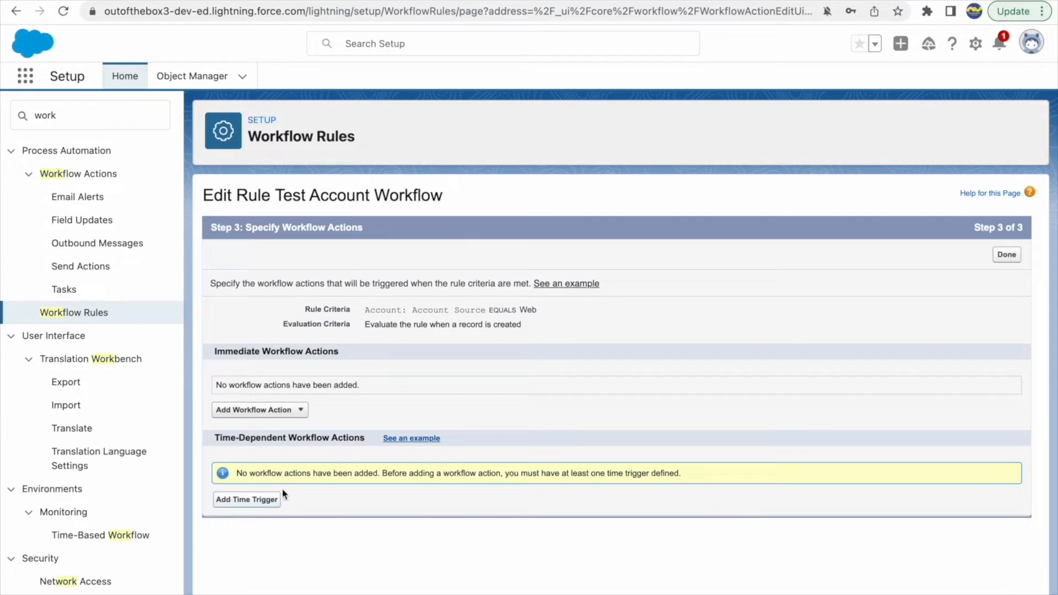
pyautogui.click(238, 439)
pyautogui.click(331, 442)
# Finish the workflow action setup and delete the Test Account Workflow rule
pyautogui.click(997, 256)
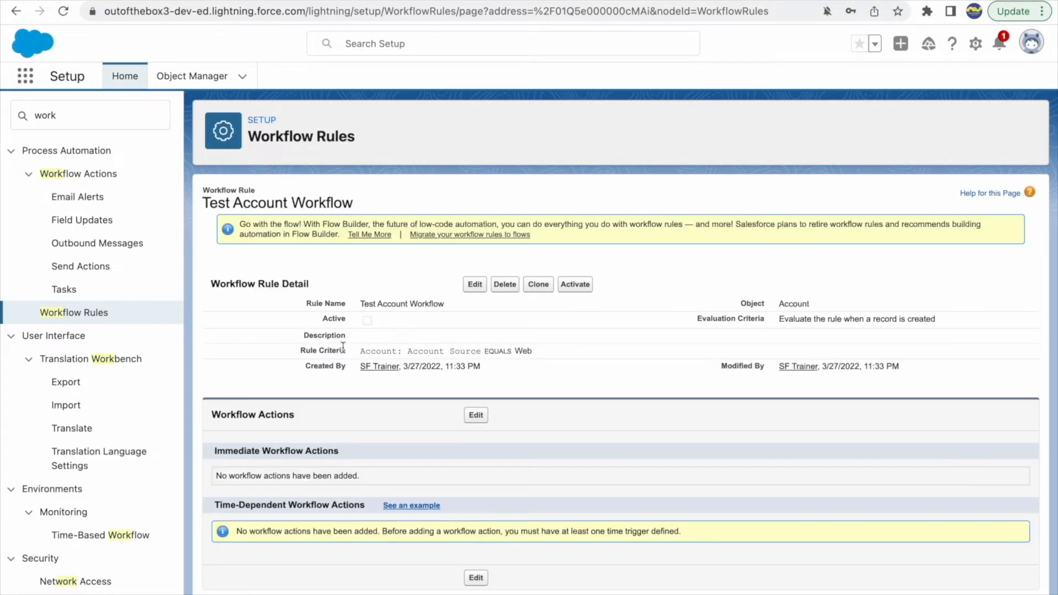
pyautogui.click(505, 284)
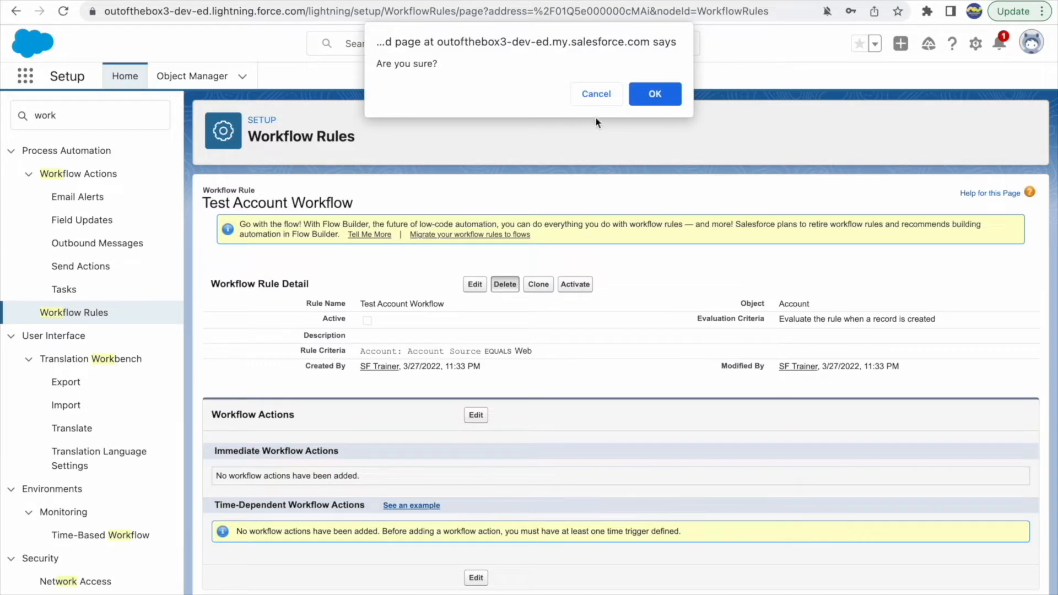
pyautogui.click(649, 93)
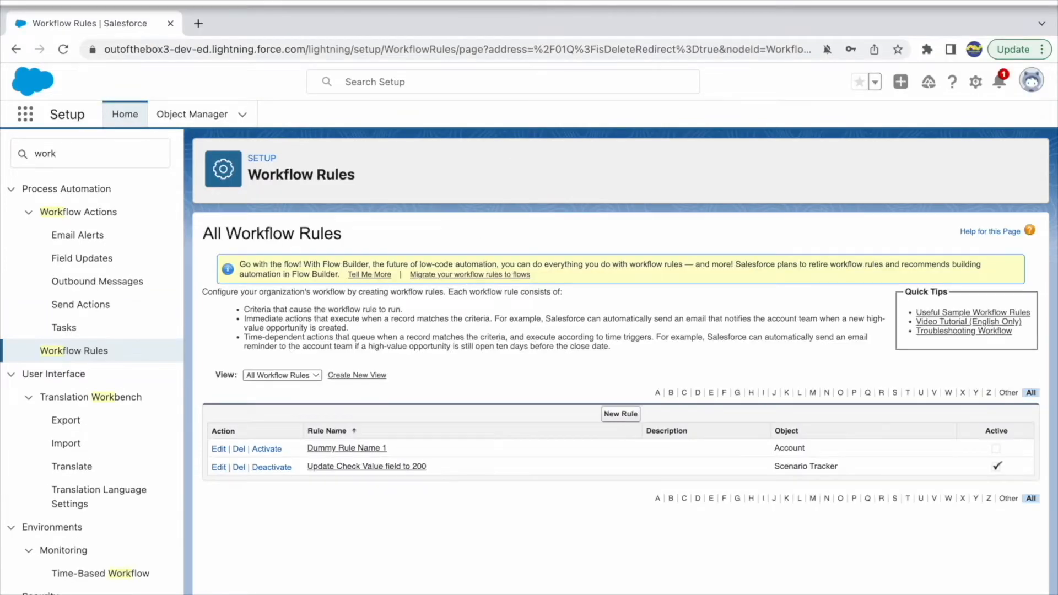
# Switch to the Keynote presentation and show slide 12 with the list of workflow use cases
pyautogui.hotkey('ctrl', 'Up')
pyautogui.click(542, 17)
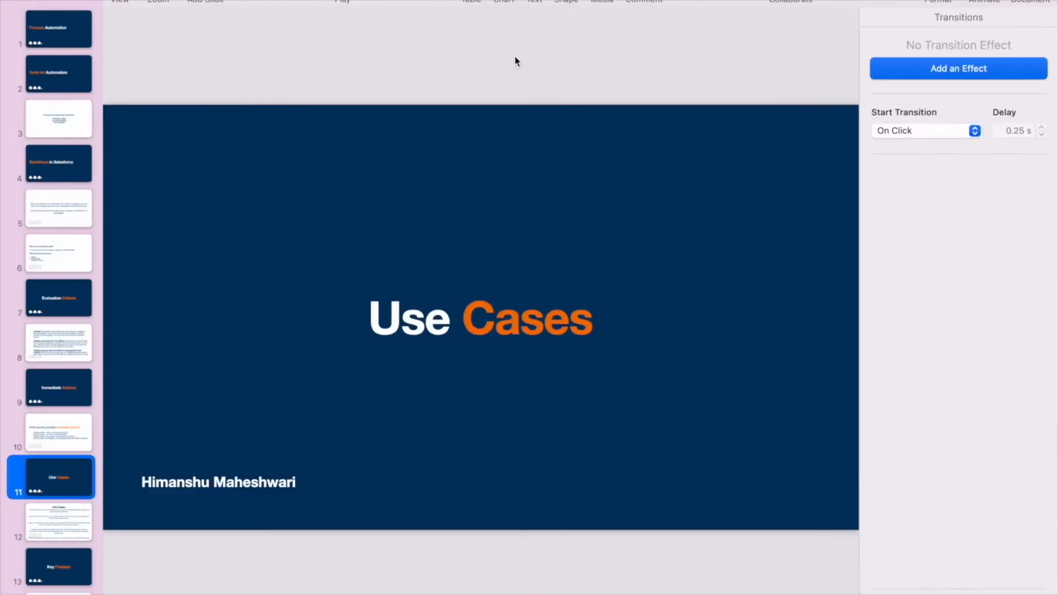
pyautogui.click(47, 537)
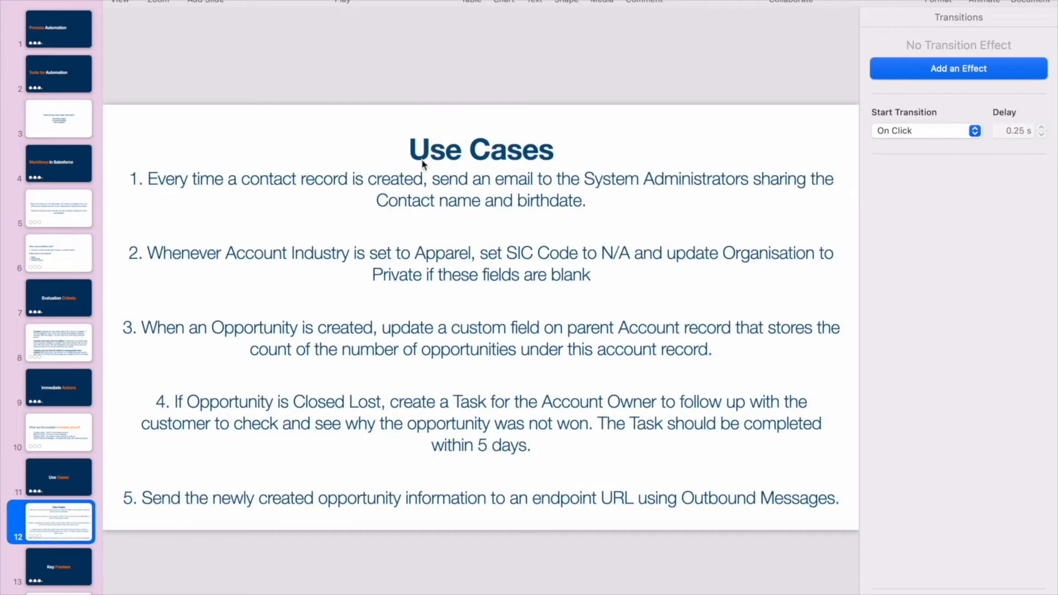
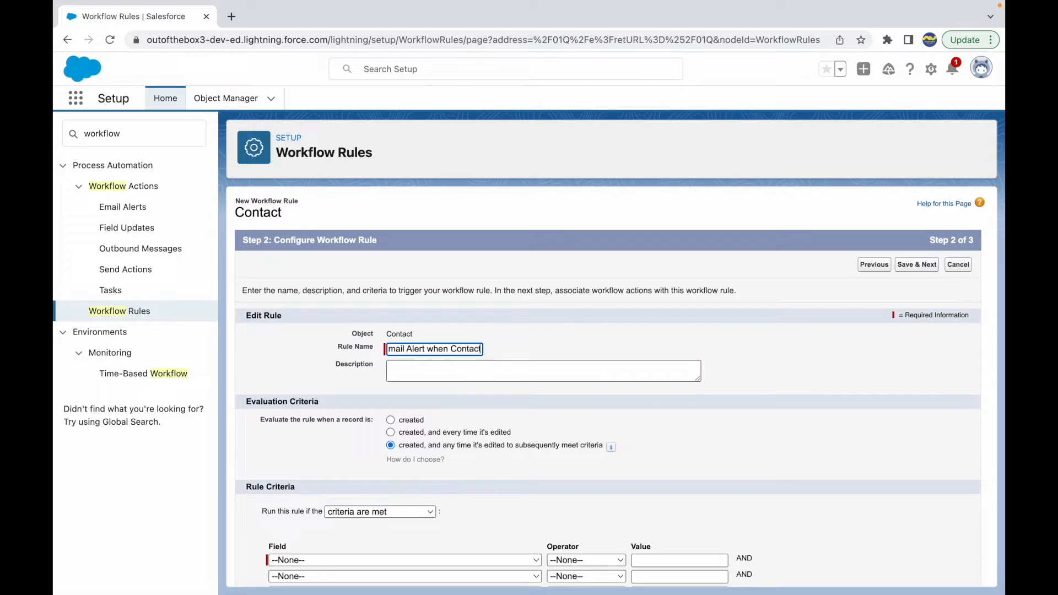
# Describe the Contact workflow rule as "Share Name and Birthdate of the Contact whenever a Contact is created"
pyautogui.press('Tab')
pyautogui.write('Share Name and Birthdate of the Contact')
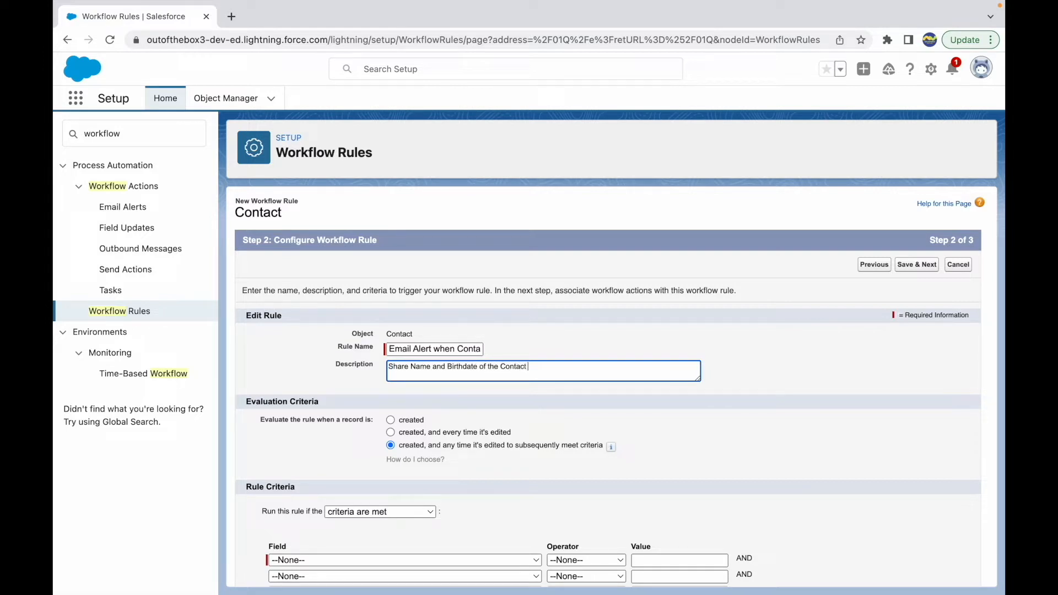
pyautogui.write(' whenever a Contact is crea')
pyautogui.click(739, 353)
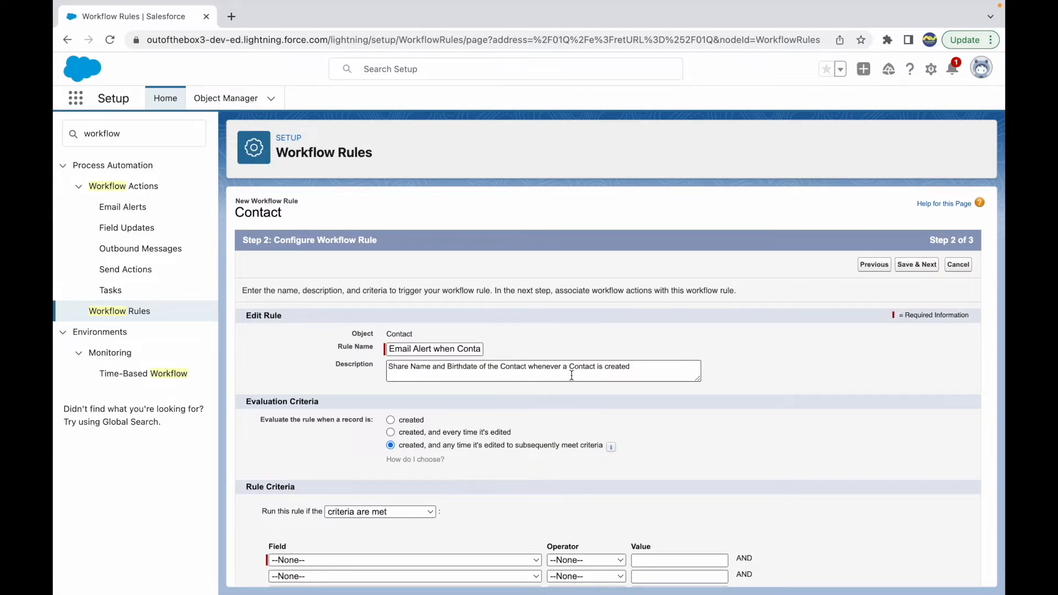
# Check the first use case's trigger in the Keynote presentation, return to Salesforce in Chrome, and evaluate the rule only when a record is created
pyautogui.hotkey('ctrl', 'Up')
pyautogui.click(641, 43)
pyautogui.moveTo(288, 159); pyautogui.dragTo(530, 158)
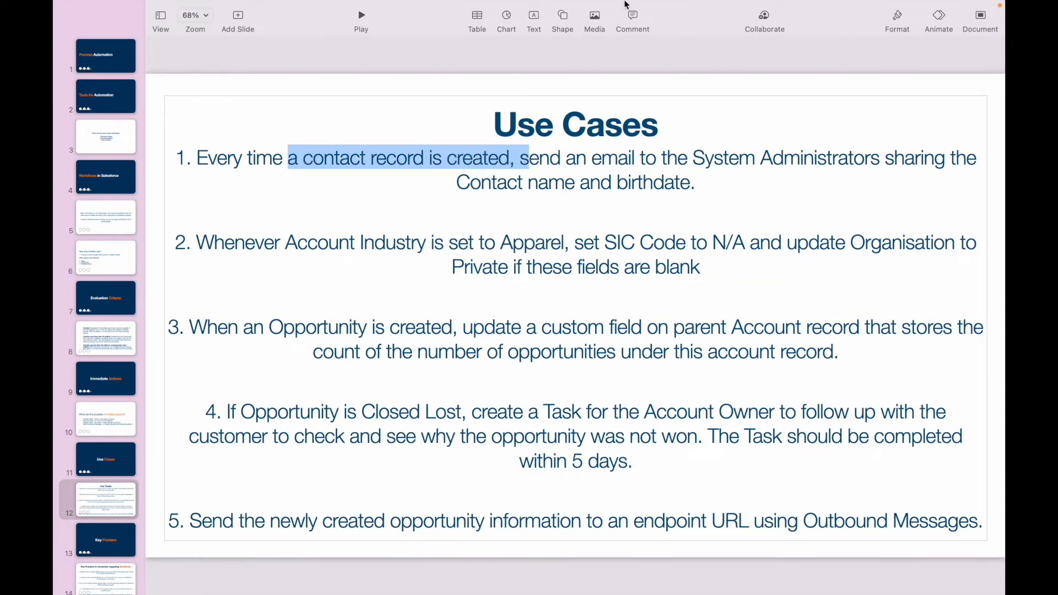
pyautogui.hotkey('ctrl', 'Up')
pyautogui.click(536, 61)
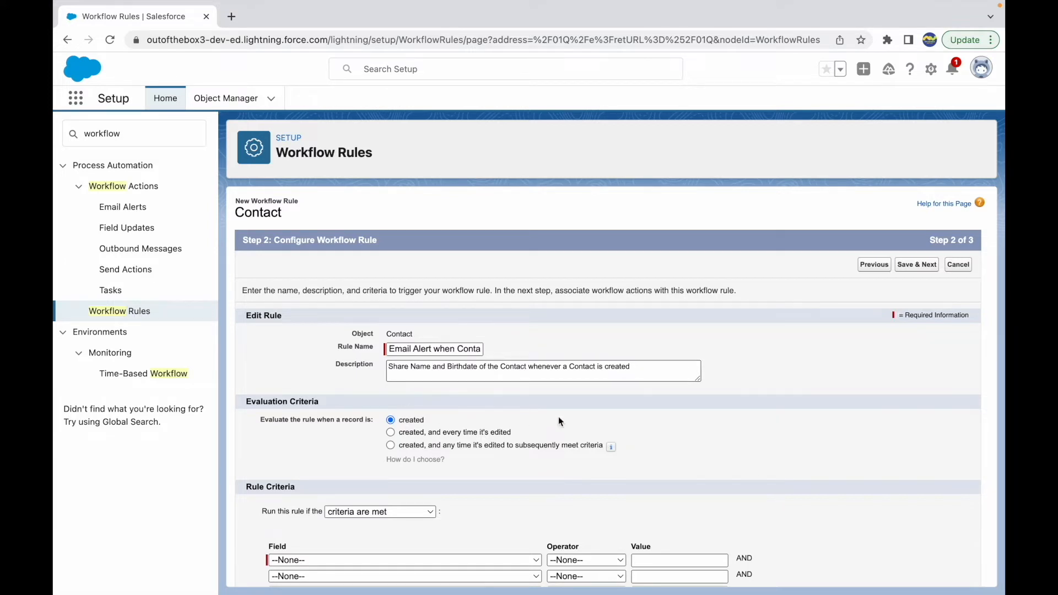
# Try to save the rule and continue to the workflow actions without any rule criteria
pyautogui.scroll(-2, 435, 440)
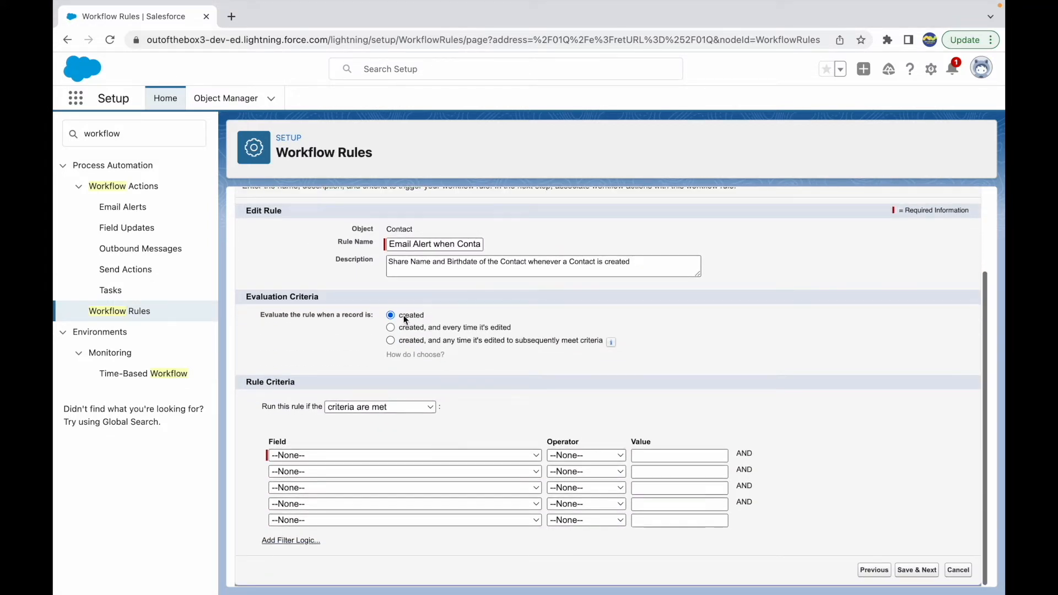
pyautogui.tripleClick(261, 381)
pyautogui.click(323, 394)
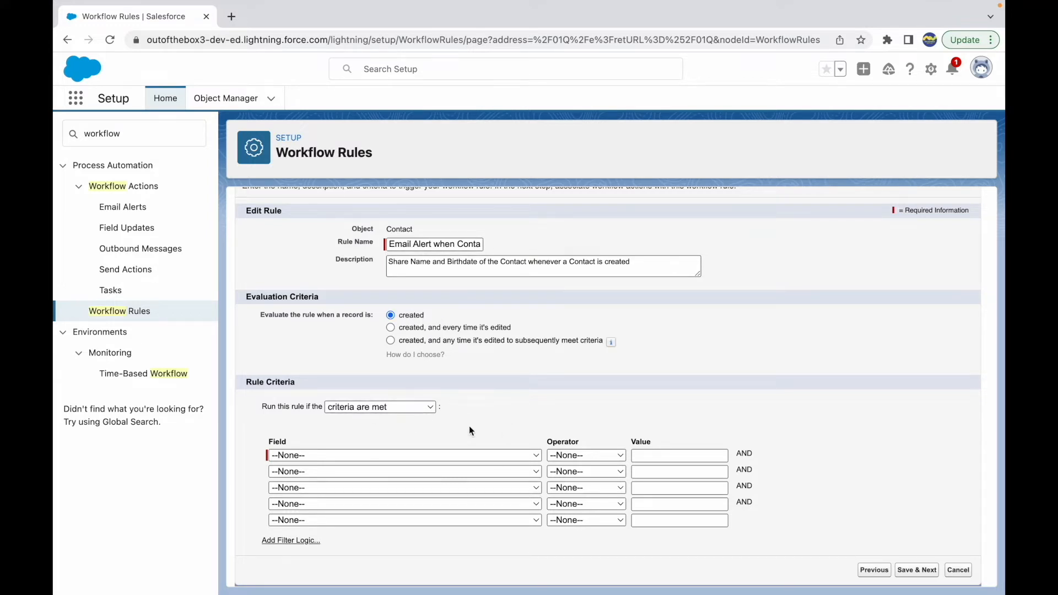
pyautogui.click(915, 570)
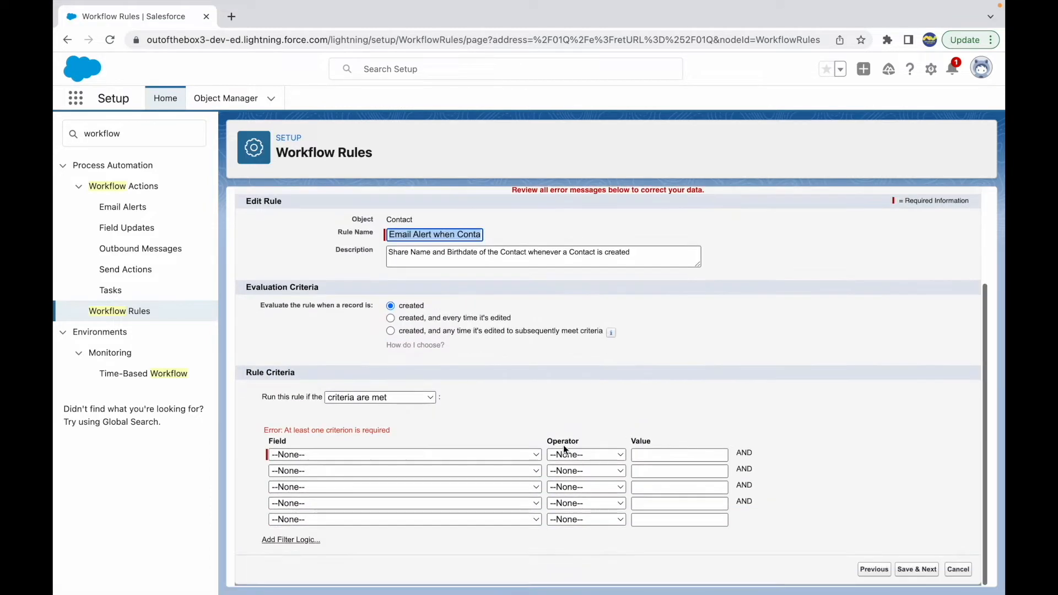
pyautogui.moveTo(273, 431); pyautogui.dragTo(398, 427)
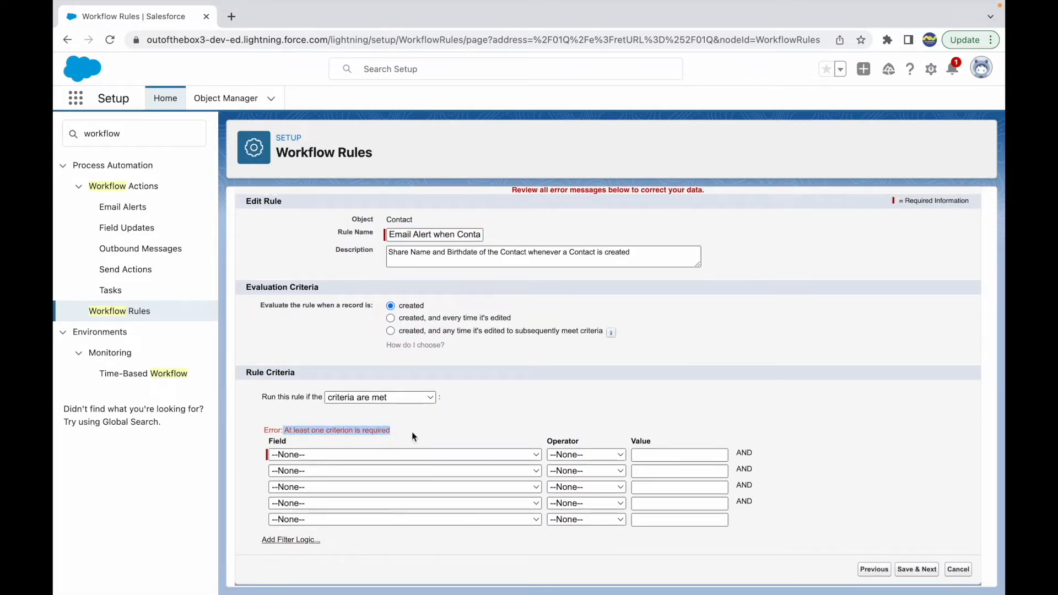
pyautogui.click(415, 432)
# Set the rule to run if the formula evaluates to true, enter the formula true, and save to continue to the workflow actions
pyautogui.click(370, 400)
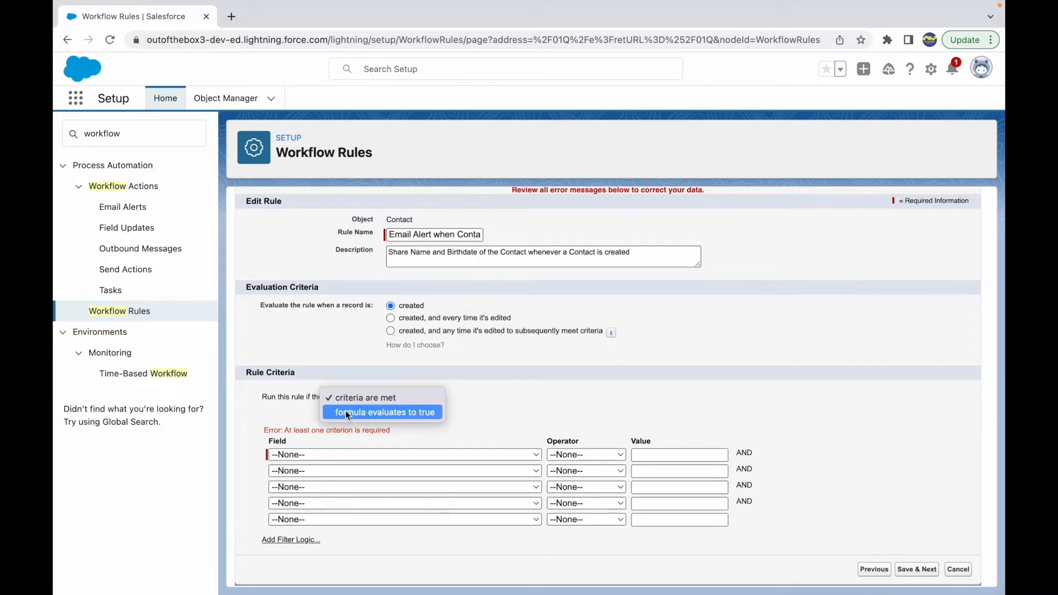
pyautogui.click(346, 413)
pyautogui.click(345, 506)
pyautogui.write('true')
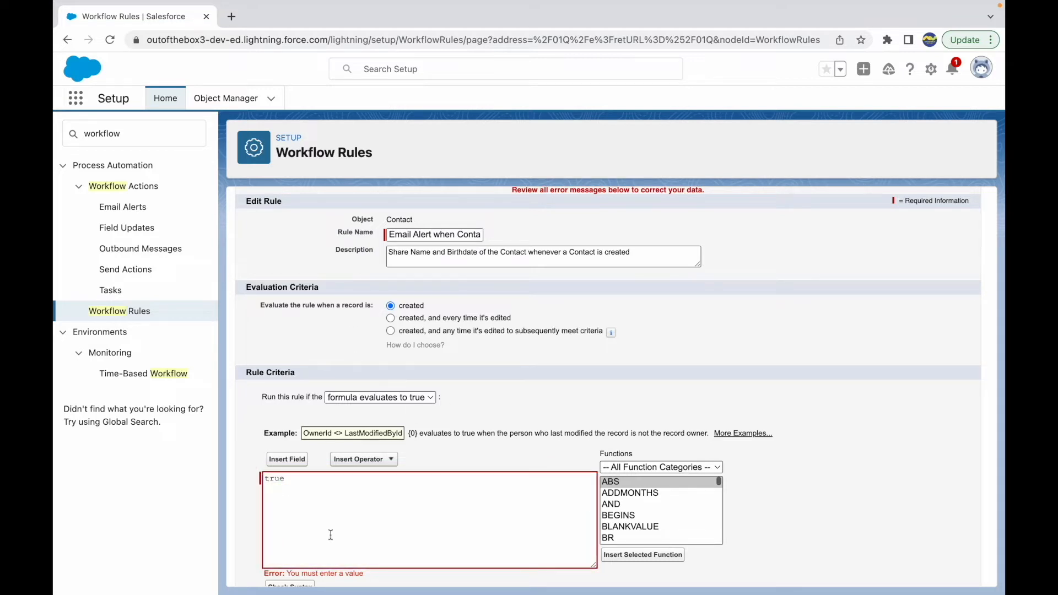
pyautogui.moveTo(307, 497); pyautogui.dragTo(250, 480)
pyautogui.click(243, 495)
pyautogui.scroll(-2, 425, 487)
pyautogui.click(774, 548)
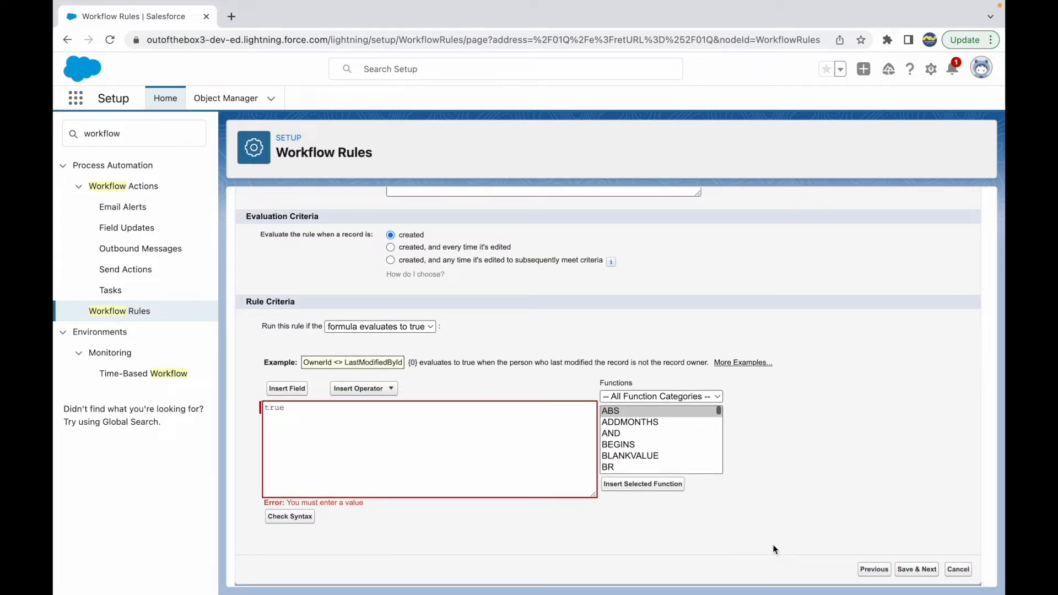
pyautogui.click(368, 415)
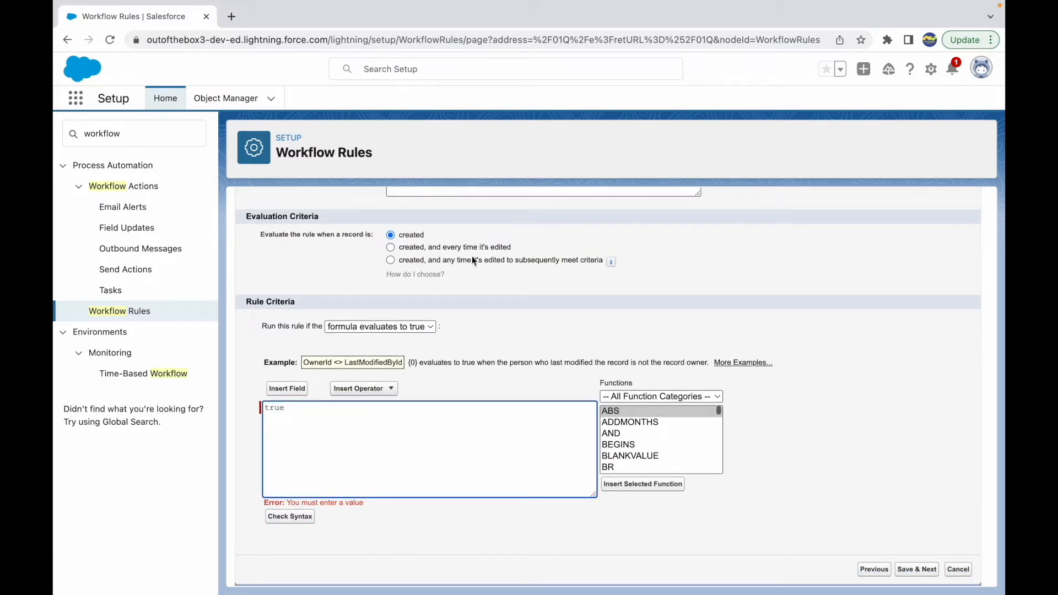
pyautogui.moveTo(296, 417); pyautogui.dragTo(262, 409)
pyautogui.click(307, 420)
pyautogui.click(922, 576)
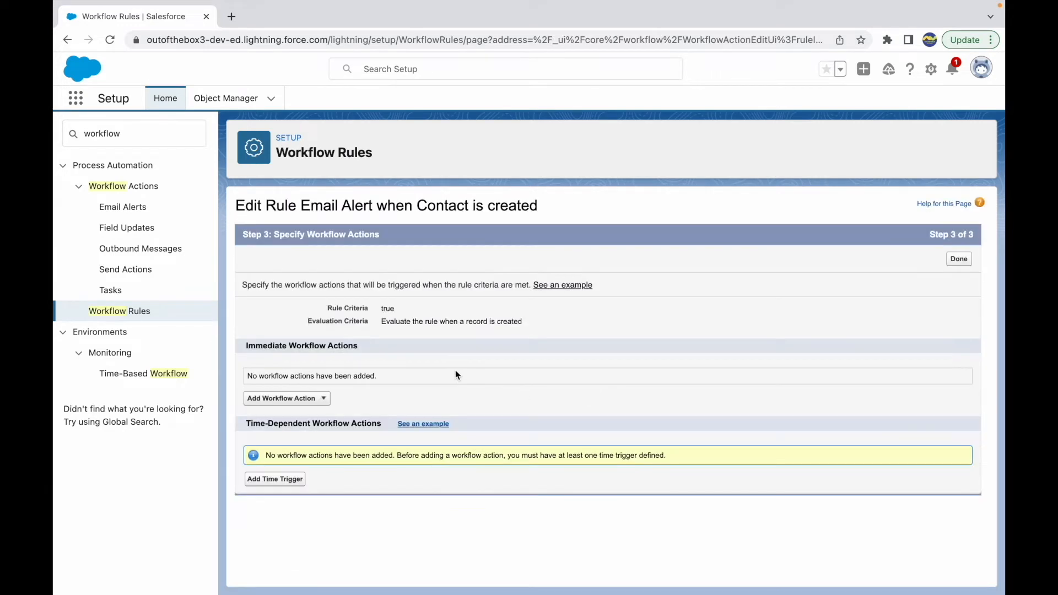
# Review the first use case's email recipients and content in the Keynote presentation, and return to the rule's workflow actions in Chrome
pyautogui.click(290, 345)
pyautogui.moveTo(291, 345); pyautogui.dragTo(368, 346)
pyautogui.hotkey('ctrl', 'Up')
pyautogui.click(610, 41)
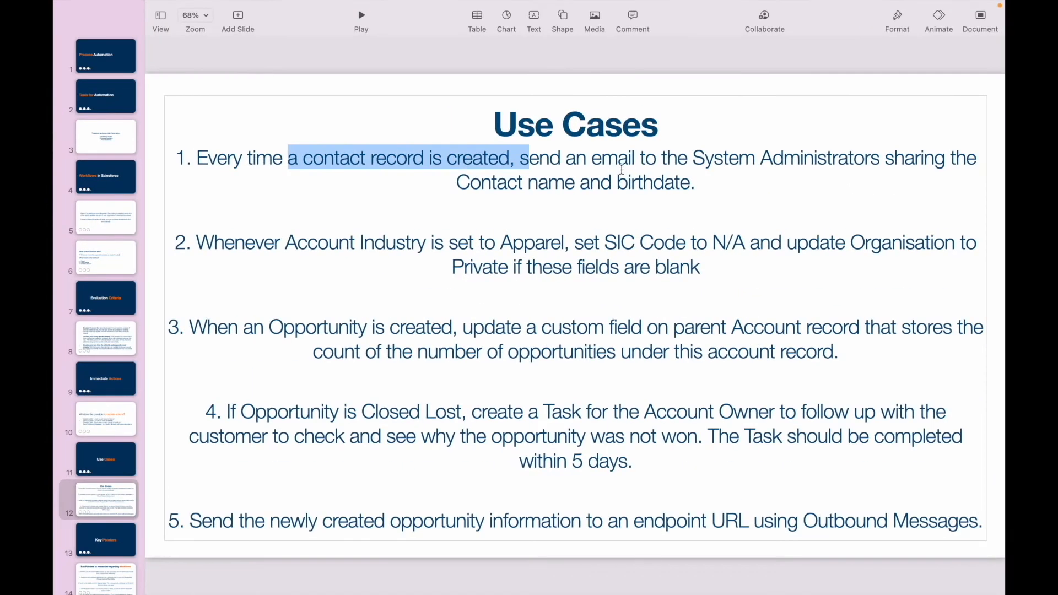
pyautogui.click(621, 169)
pyautogui.moveTo(692, 157); pyautogui.dragTo(875, 153)
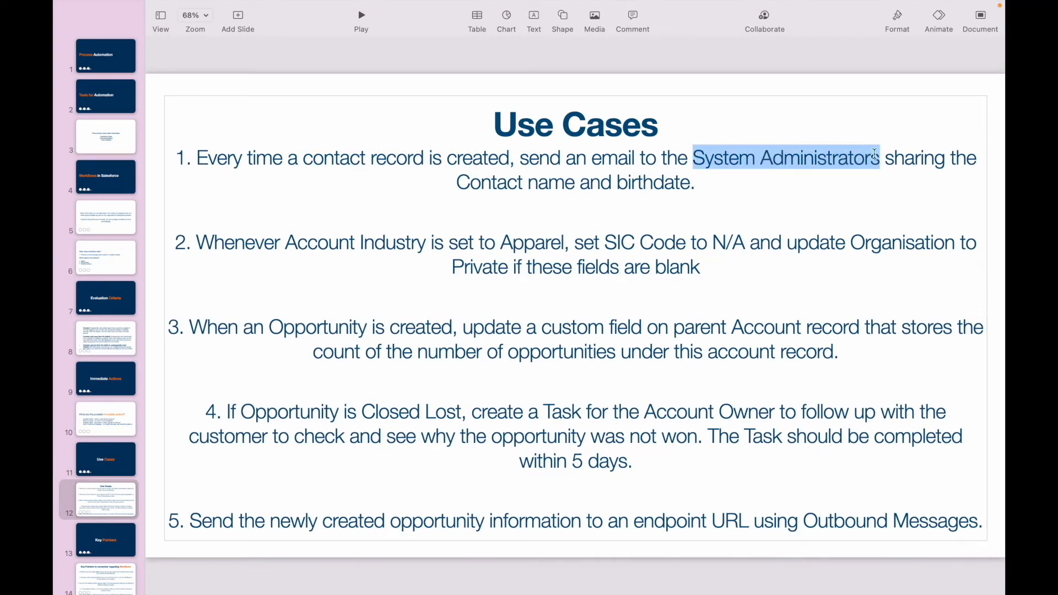
pyautogui.click(481, 181)
pyautogui.click(642, 182)
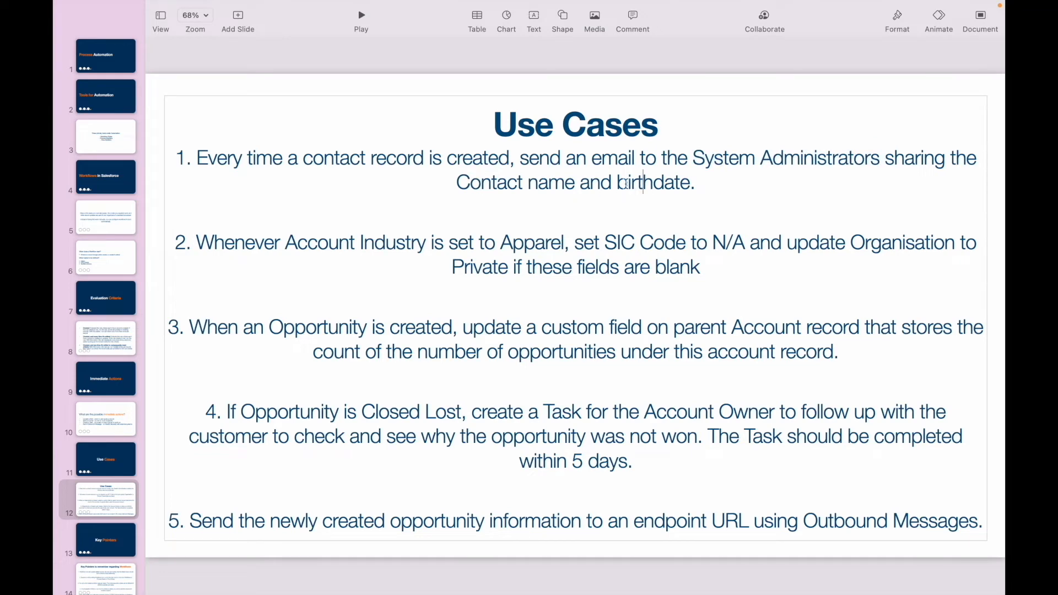
pyautogui.doubleClick(604, 158)
pyautogui.hotkey('ctrl', 'Up')
pyautogui.click(526, 59)
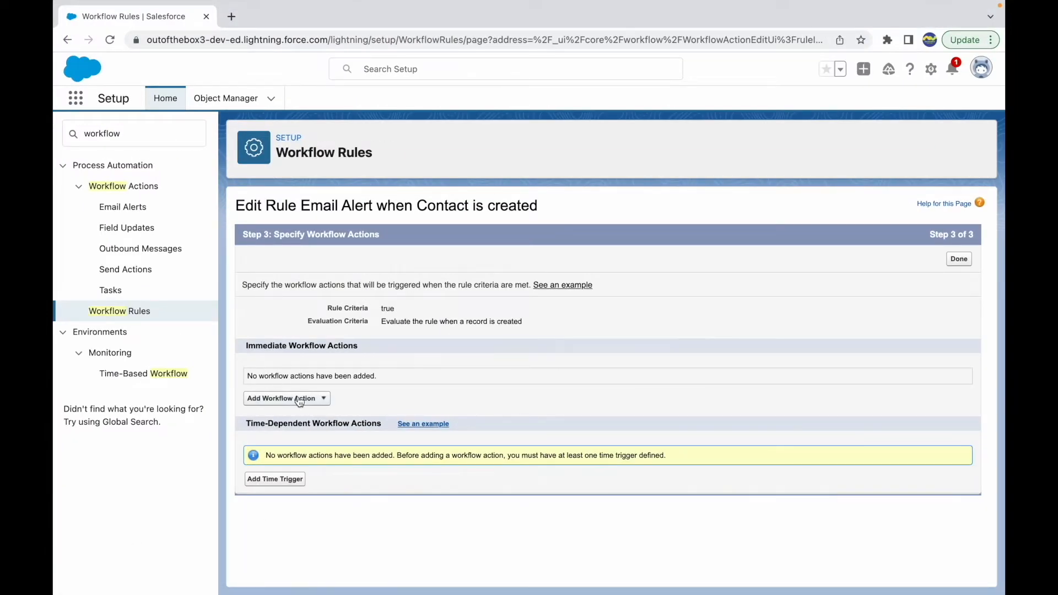
# Duplicate the Salesforce browser tab, search Setup for "email tem", and open the Classic Email Templates page
pyautogui.rightClick(182, 17)
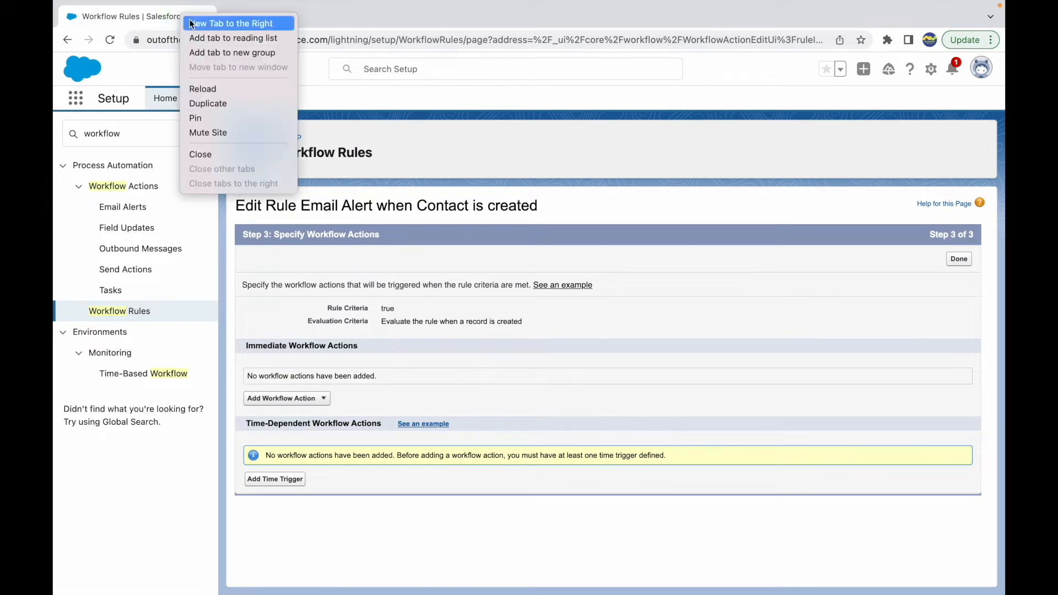
pyautogui.click(224, 108)
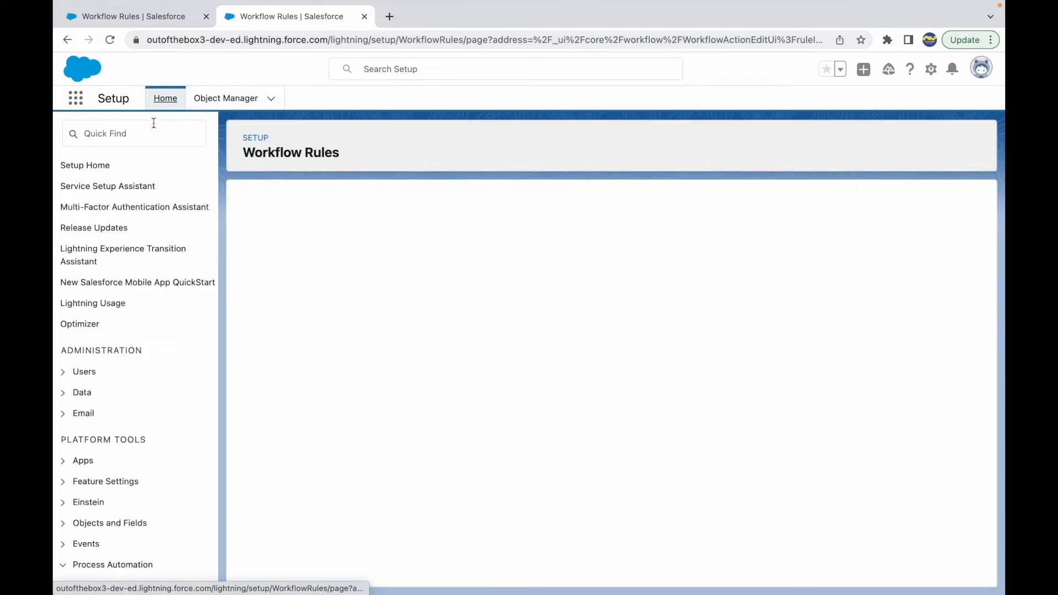
pyautogui.click(116, 132)
pyautogui.write('email ')
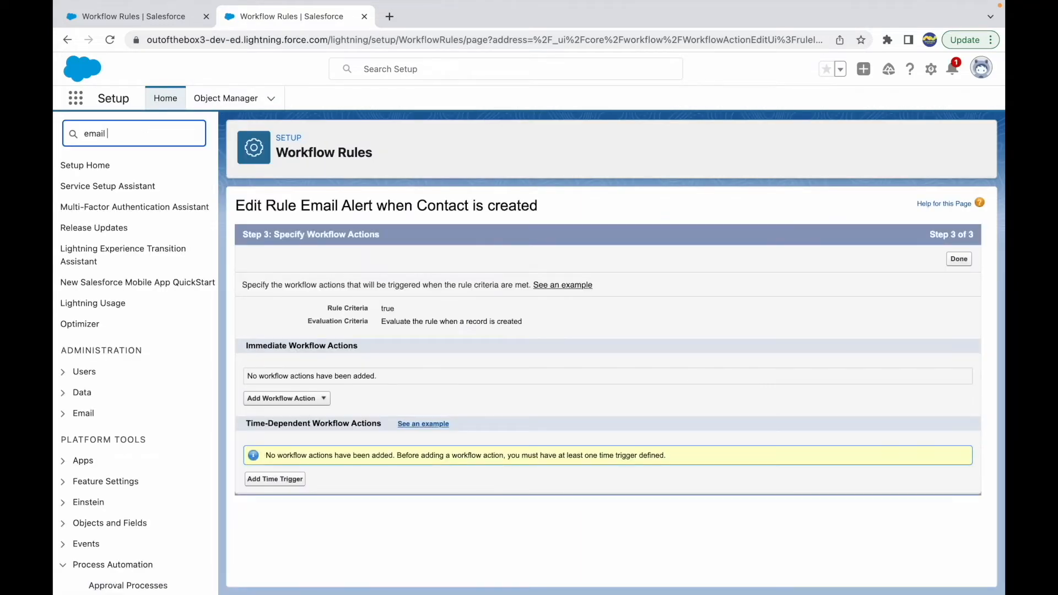
pyautogui.write('tem')
pyautogui.click(133, 190)
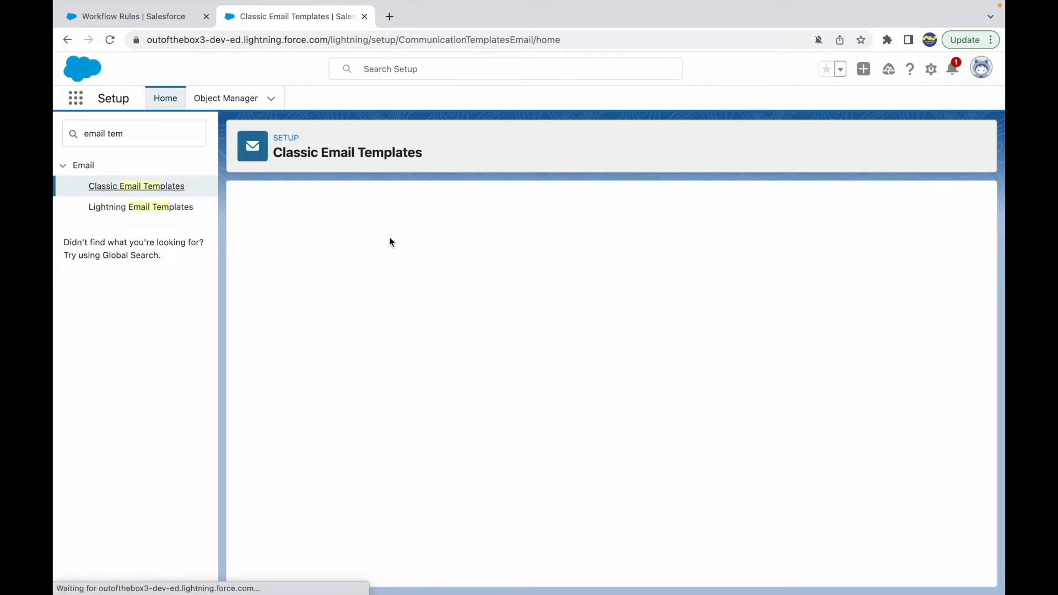
# Start a new classic email template of type Text and make it available for use
pyautogui.click(494, 306)
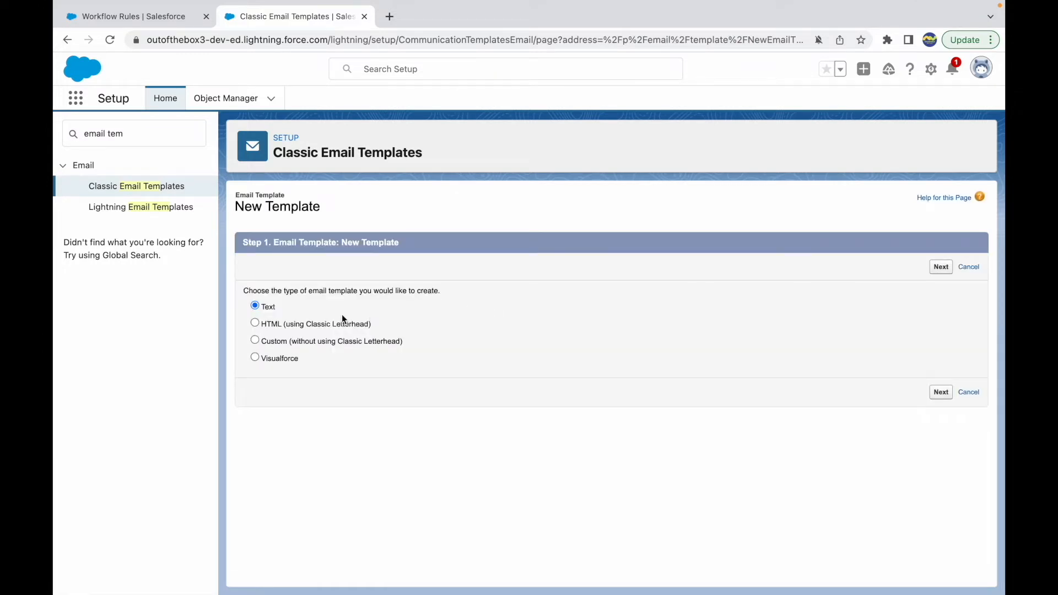
pyautogui.click(940, 267)
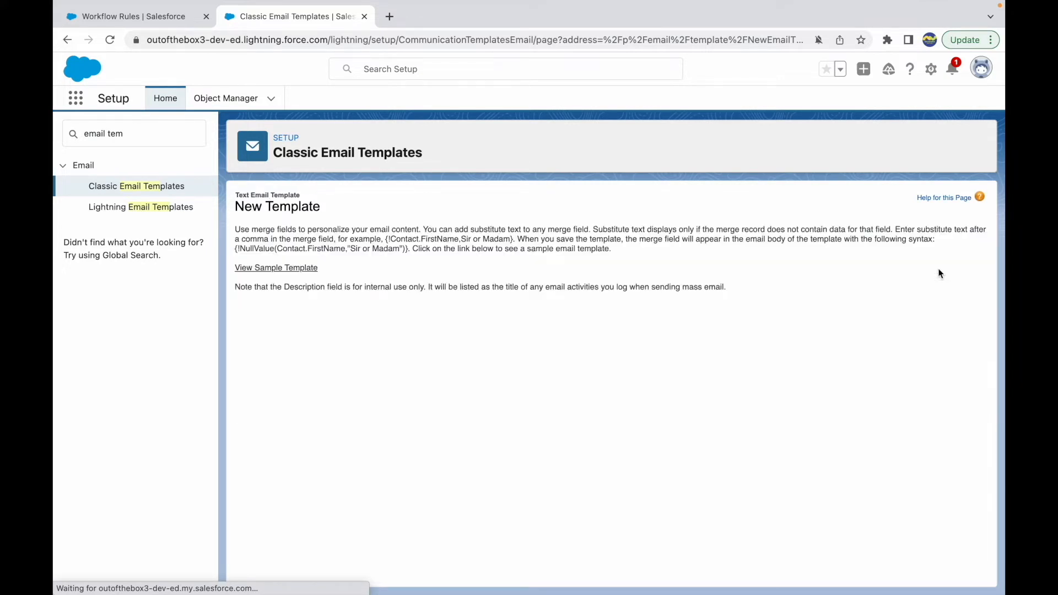
pyautogui.scroll(-3, 403, 498)
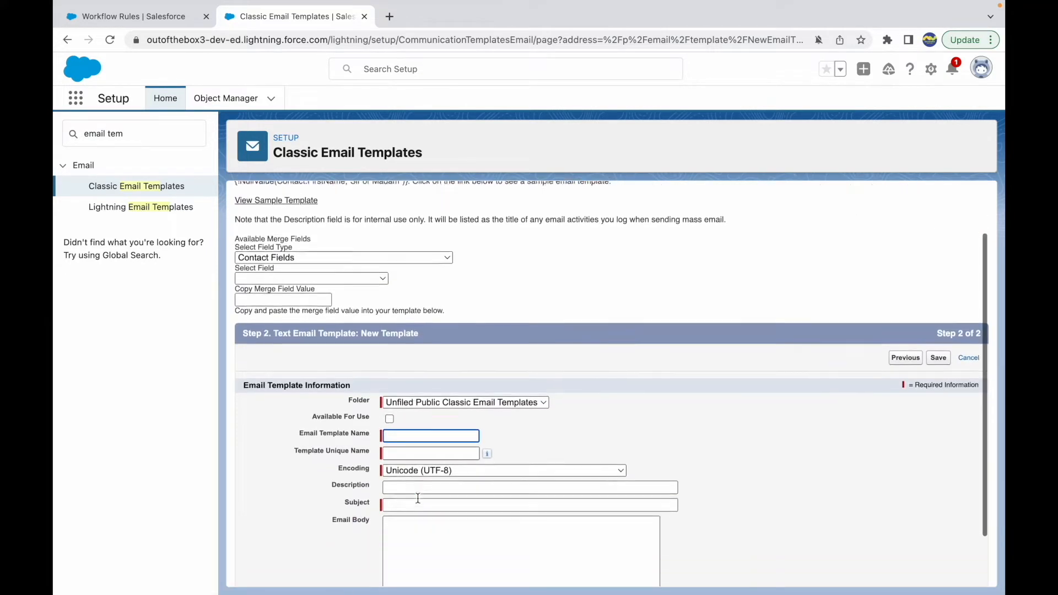
pyautogui.click(389, 407)
pyautogui.scroll(-1, 456, 413)
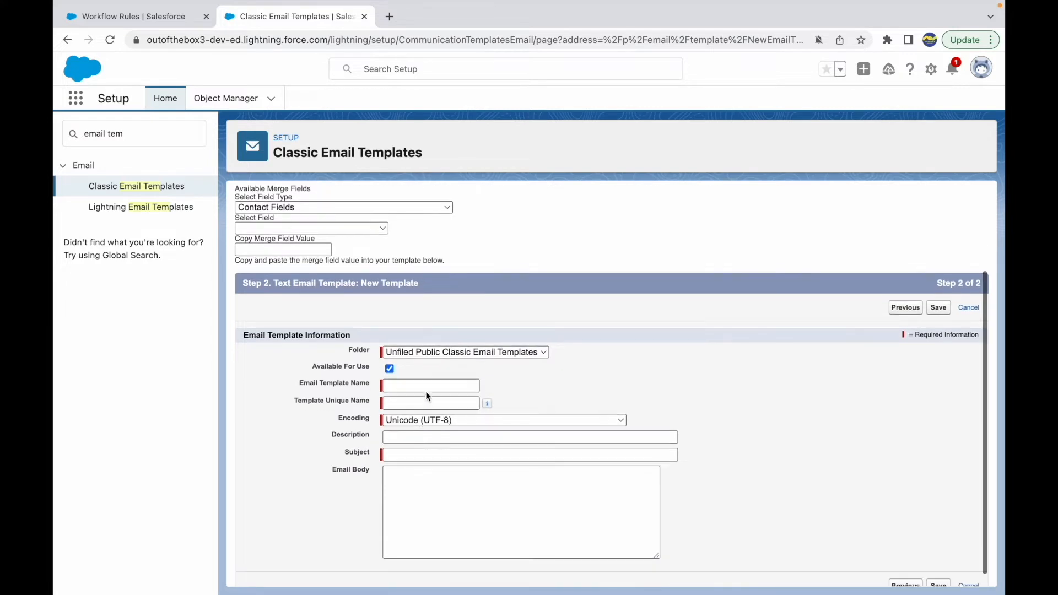
# Name the email template "Contact Creation Email Template" and let its unique name fill in
pyautogui.click(425, 386)
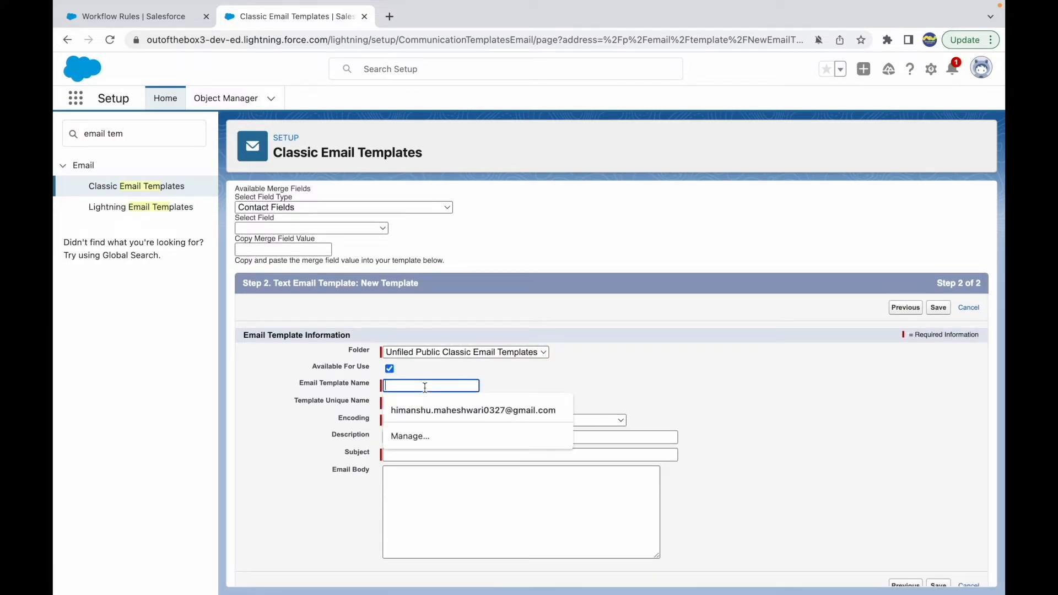
pyautogui.write('Conta')
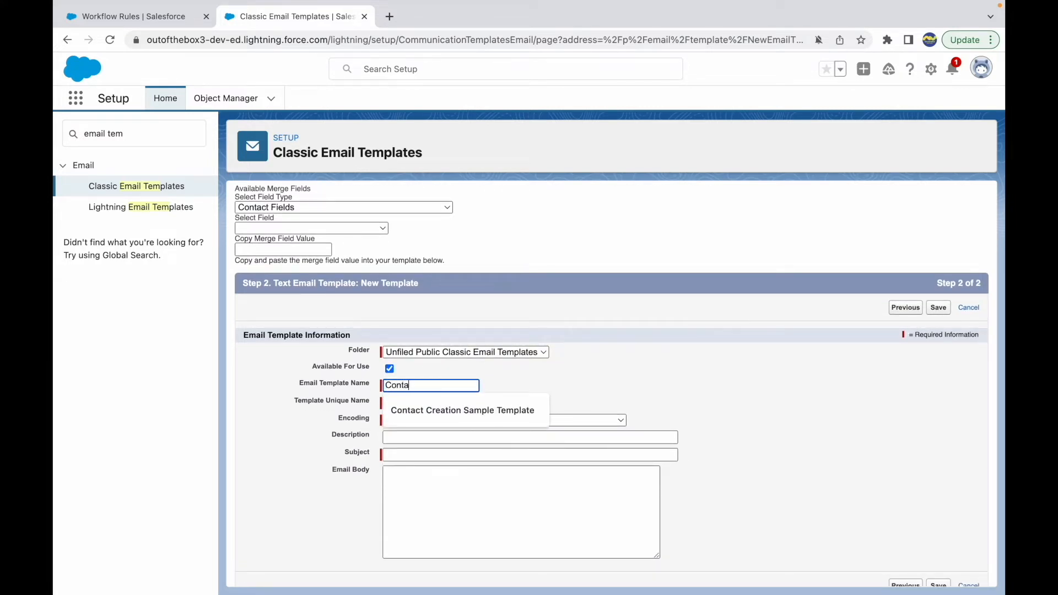
pyautogui.write('ct Creation Email ')
pyautogui.write('Template')
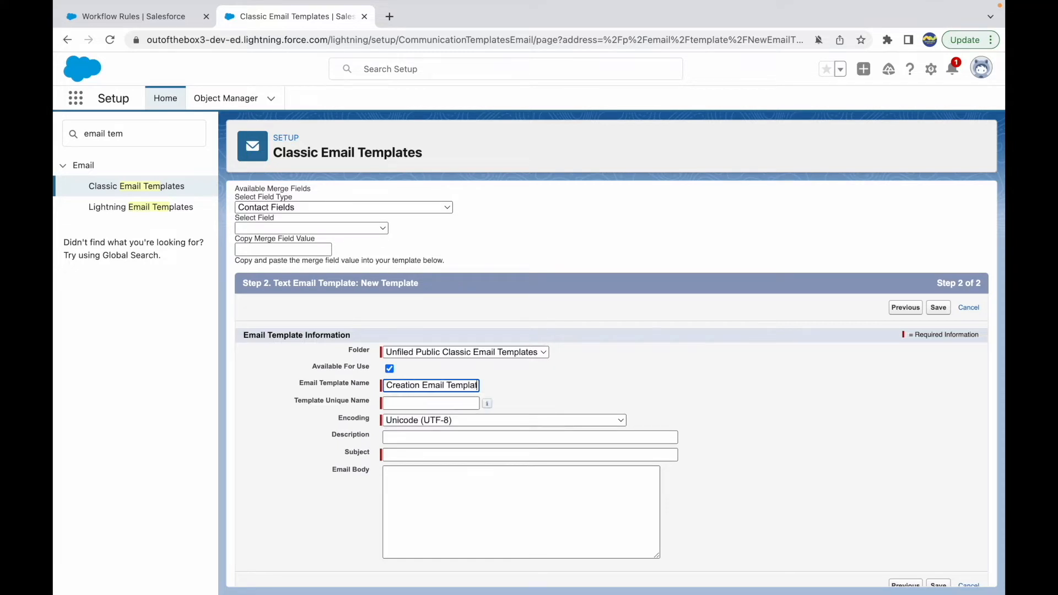
pyautogui.press('Tab')
pyautogui.scroll(-1, 450, 432)
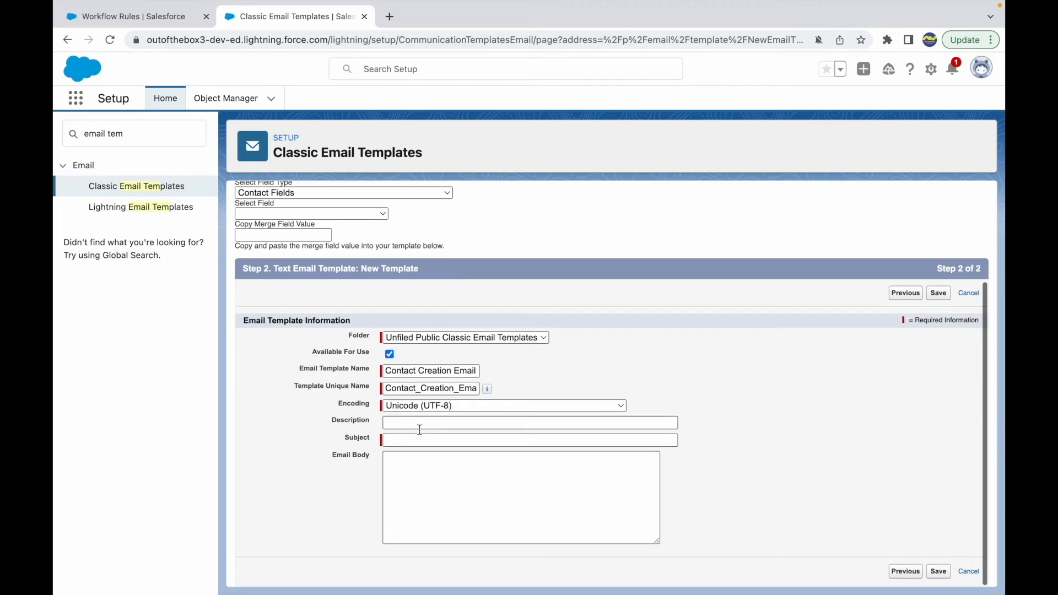
# Set the email template's subject to "New Contact Record in the system"
pyautogui.click(405, 440)
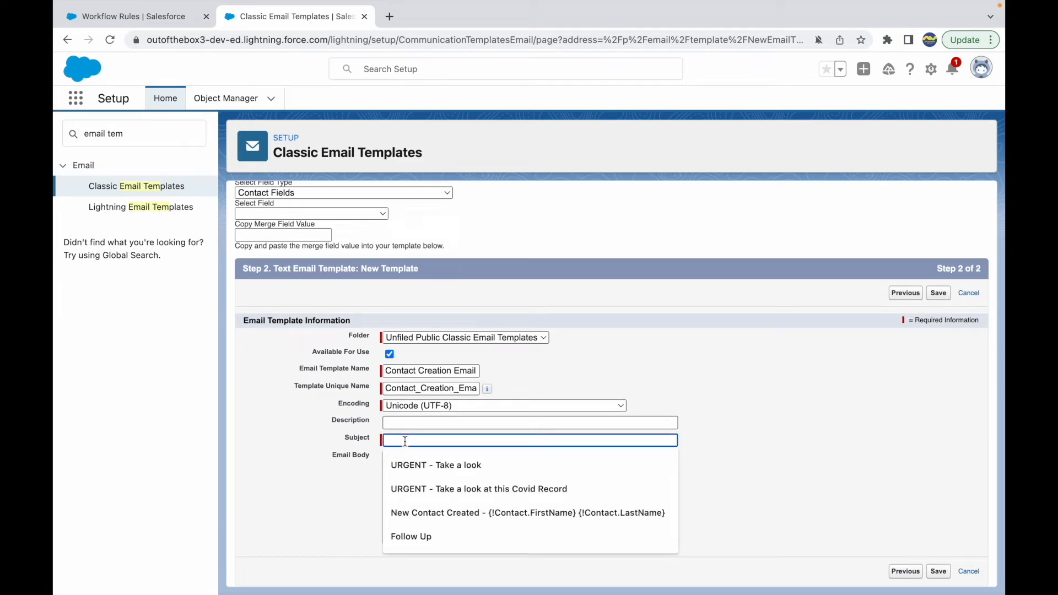
pyautogui.write('New ')
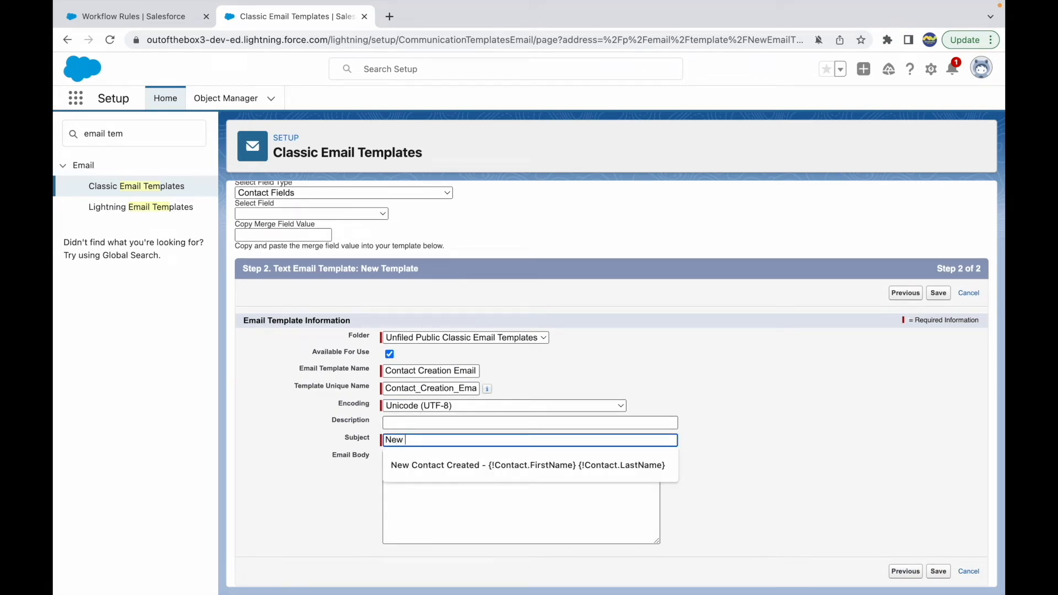
pyautogui.write('Contact Record')
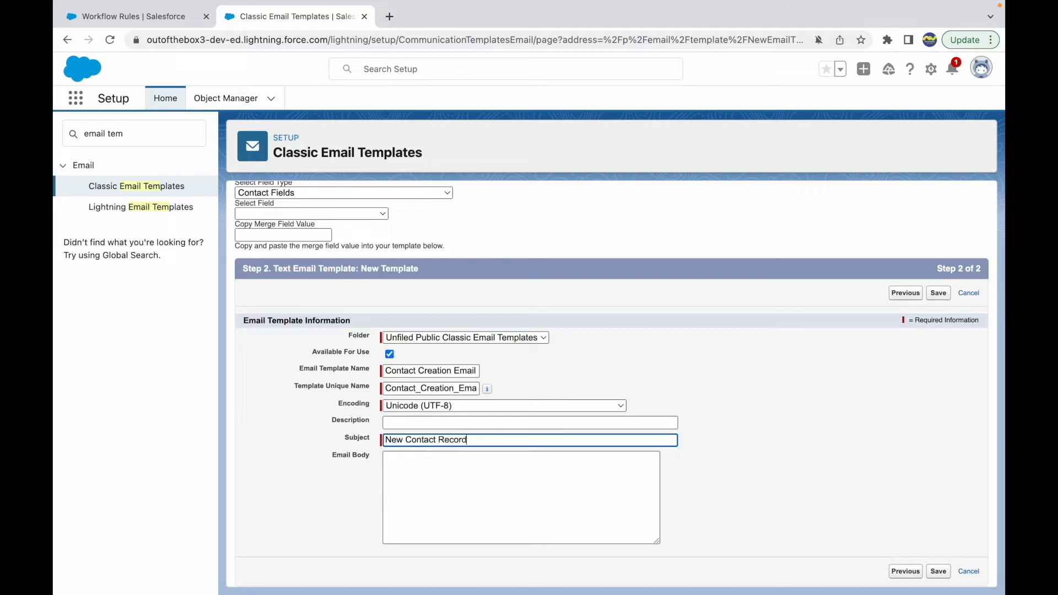
pyautogui.write(' in the system')
pyautogui.press('Tab')
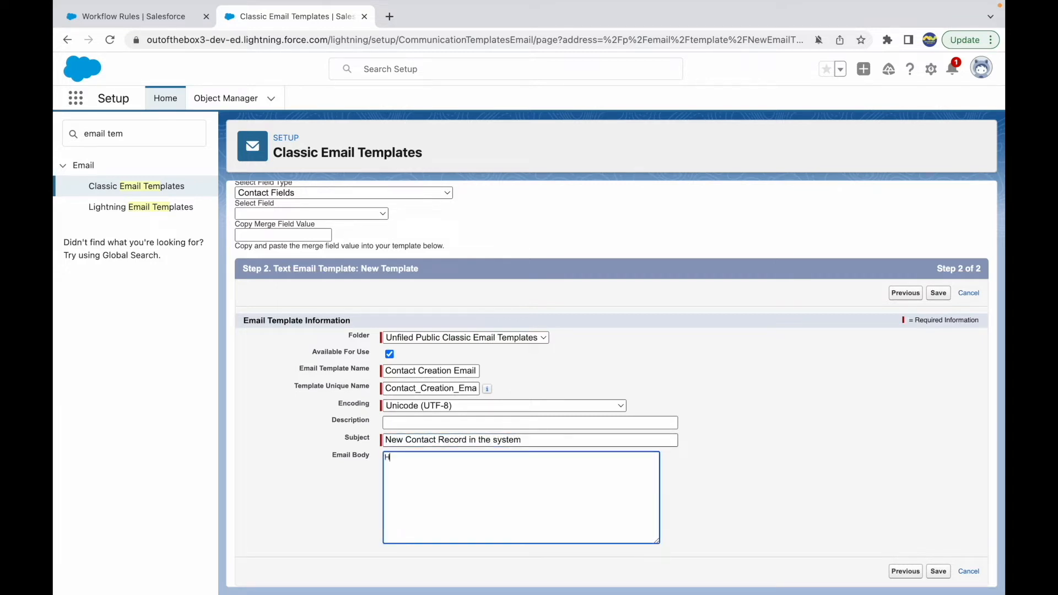
# Start the email body with "Hello Admin," and "A new contact record with the name <Contact_name> and birthdate <Contact_Birthdate> has been created in our system."
pyautogui.write('Hello Admin,  A new contact record it')
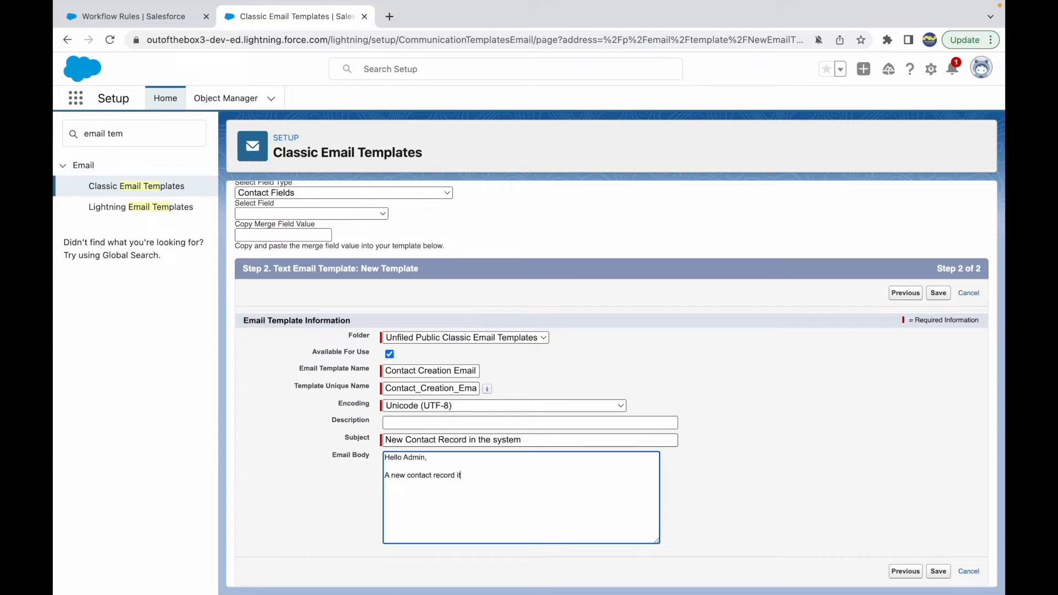
pyautogui.write('h the name')
pyautogui.click(456, 475)
pyautogui.write('w')
pyautogui.click(504, 475)
pyautogui.write('<Contact_name> and birthdate <Conta')
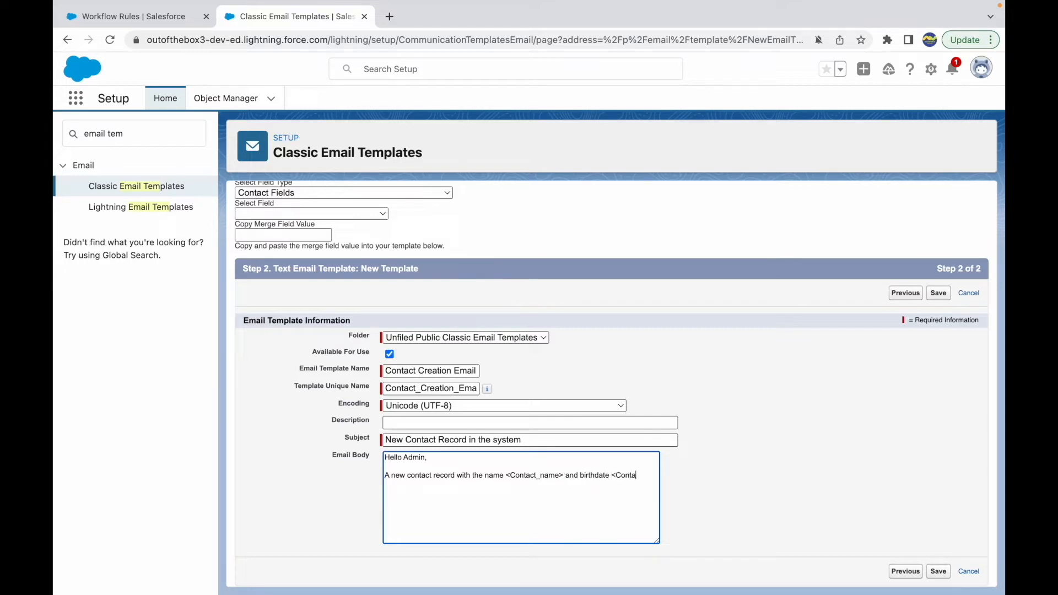
pyautogui.write('ct_Birthdate> has be')
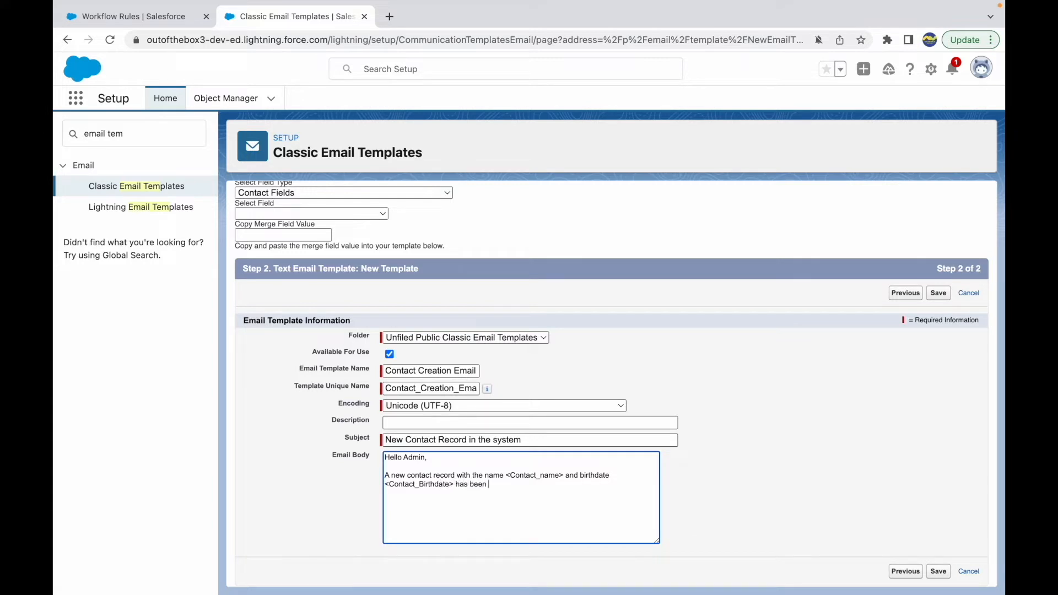
pyautogui.write('en created in our system.')
# End the email body with "Please take a look." and the sign-off "Regards, Salesforce Makes Sense"
pyautogui.press('Return')
pyautogui.write('Please take a Re')
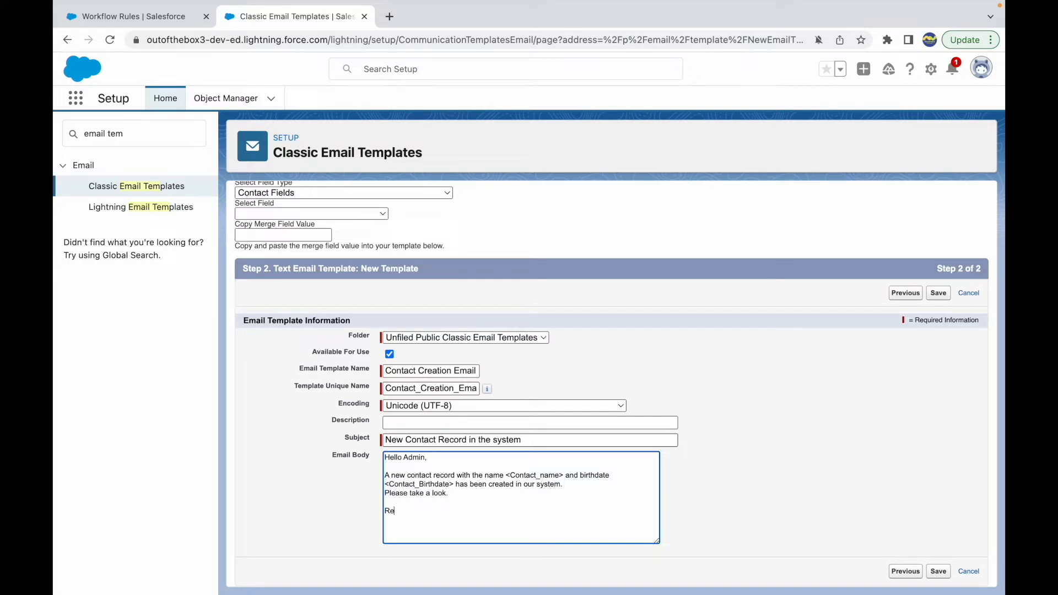
pyautogui.write('gardsH')
pyautogui.press('BackSpace')
pyautogui.write('Salesforce Makes Sense')
# Remove the <Contact_name> placeholder from the email body
pyautogui.moveTo(505, 475); pyautogui.dragTo(563, 475)
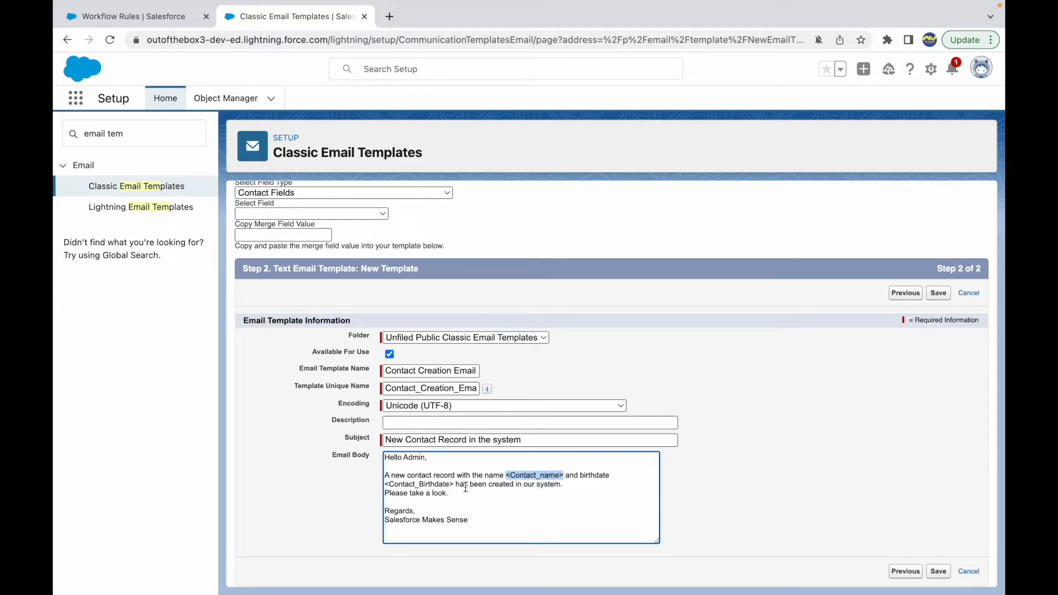
pyautogui.moveTo(455, 484); pyautogui.dragTo(384, 485)
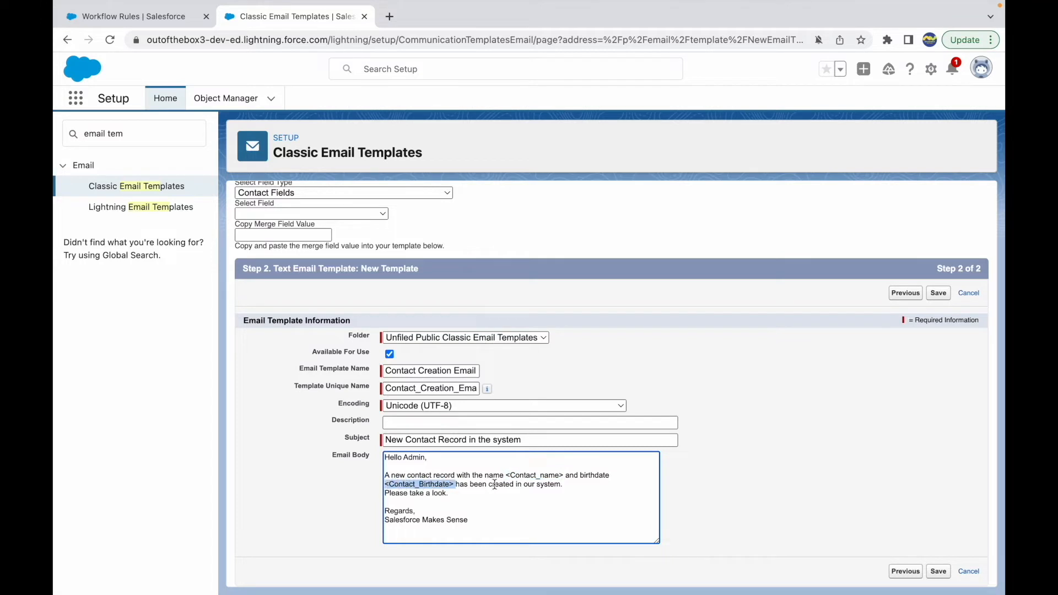
pyautogui.click(563, 476)
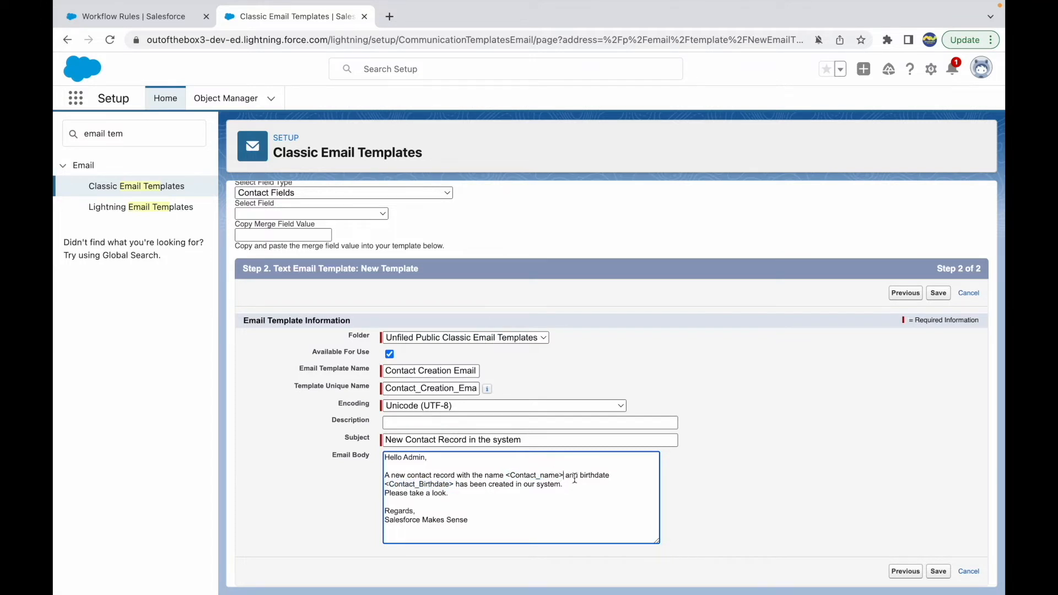
pyautogui.hotkey('shift', 'Left')
pyautogui.hotkey('shift', 'Left')
pyautogui.hotkey('shift', 'Left')
pyautogui.hotkey('shift', 'Left')
pyautogui.hotkey('shift', 'Left')
pyautogui.hotkey('shift', 'Left')
pyautogui.hotkey('shift', 'Left')
pyautogui.hotkey('shift', 'Left')
pyautogui.hotkey('shift', 'Left')
pyautogui.hotkey('shift', 'Left')
pyautogui.hotkey('shift', 'Left')
pyautogui.hotkey('shift', 'Left')
pyautogui.press('BackSpace')
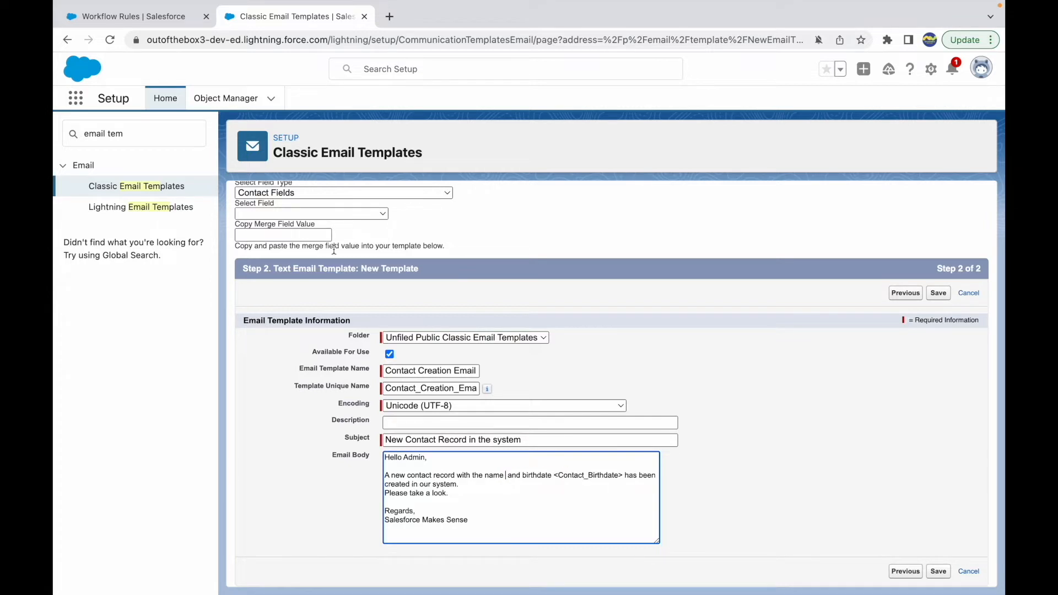
# Insert the contact's First Name merge field, {!Contact.FirstName}, after the word "name" in the email body
pyautogui.scroll(2, 334, 248)
pyautogui.moveTo(311, 223); pyautogui.dragTo(239, 223)
pyautogui.click(270, 266)
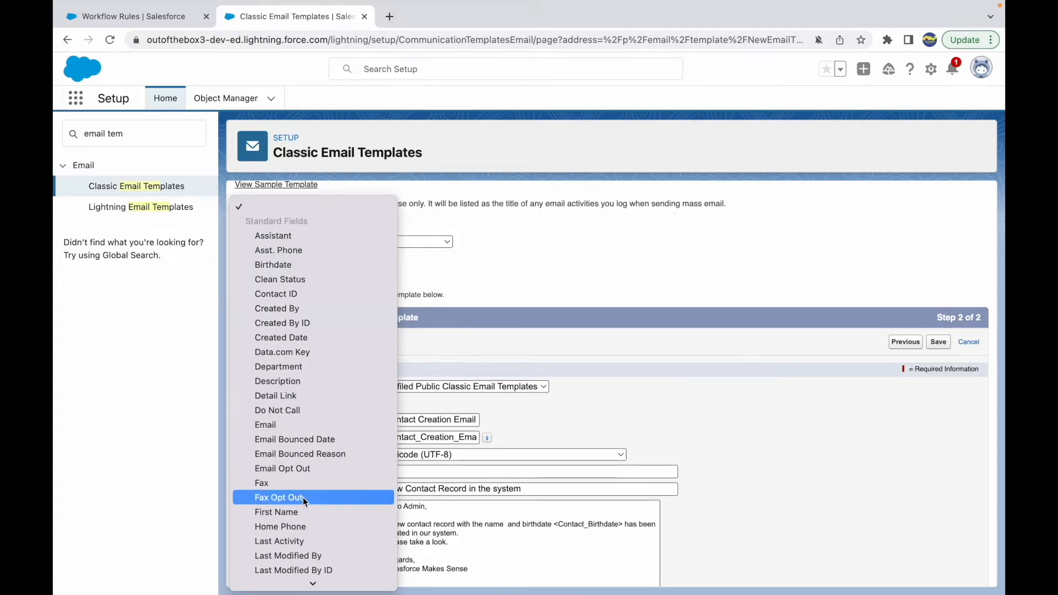
pyautogui.click(279, 512)
pyautogui.hotkey('ctrl', 'c')
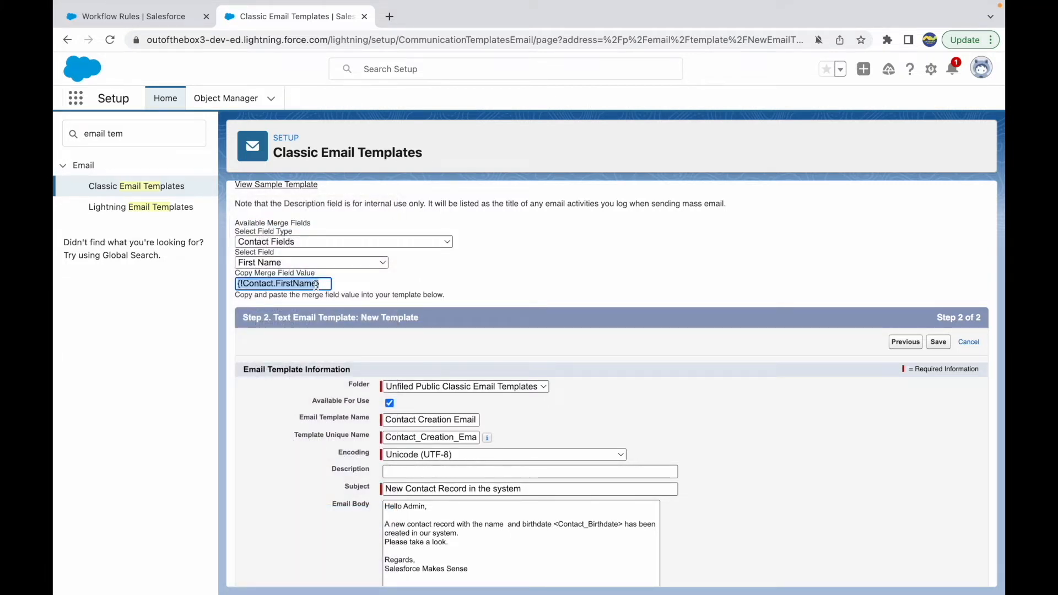
pyautogui.scroll(-1, 362, 314)
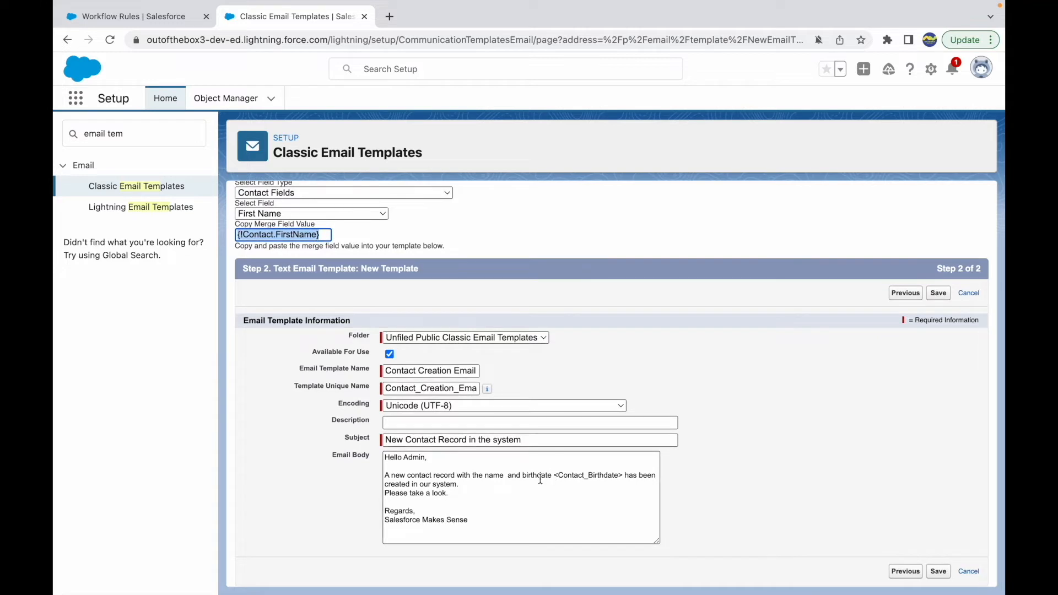
pyautogui.click(505, 477)
pyautogui.hotkey('ctrl', 'v')
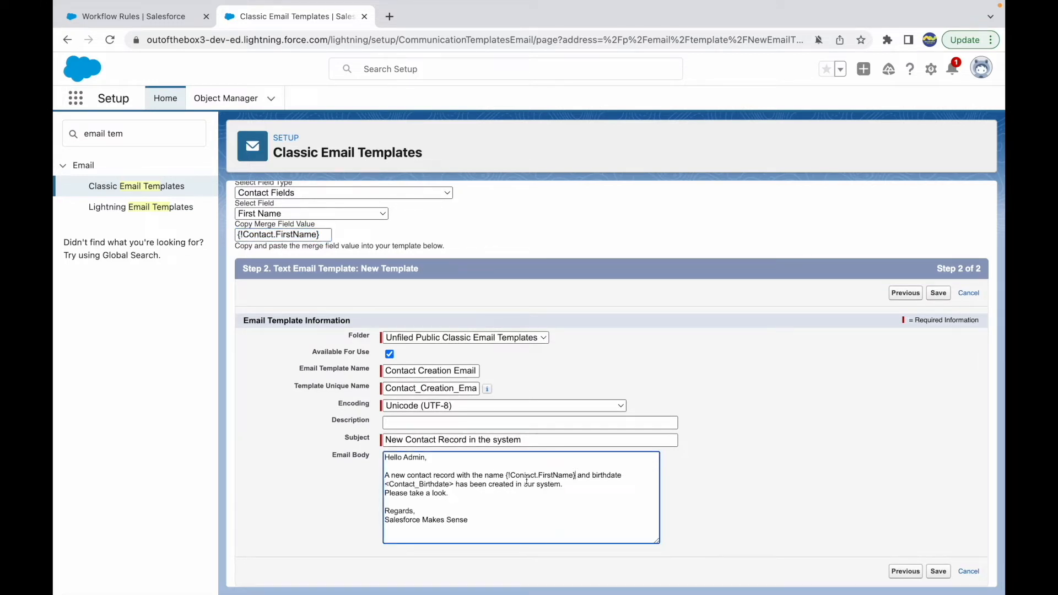
# Add the contact's Last Name merge field, {!Contact.LastName}, right after the first name merge field in the email body
pyautogui.click(311, 214)
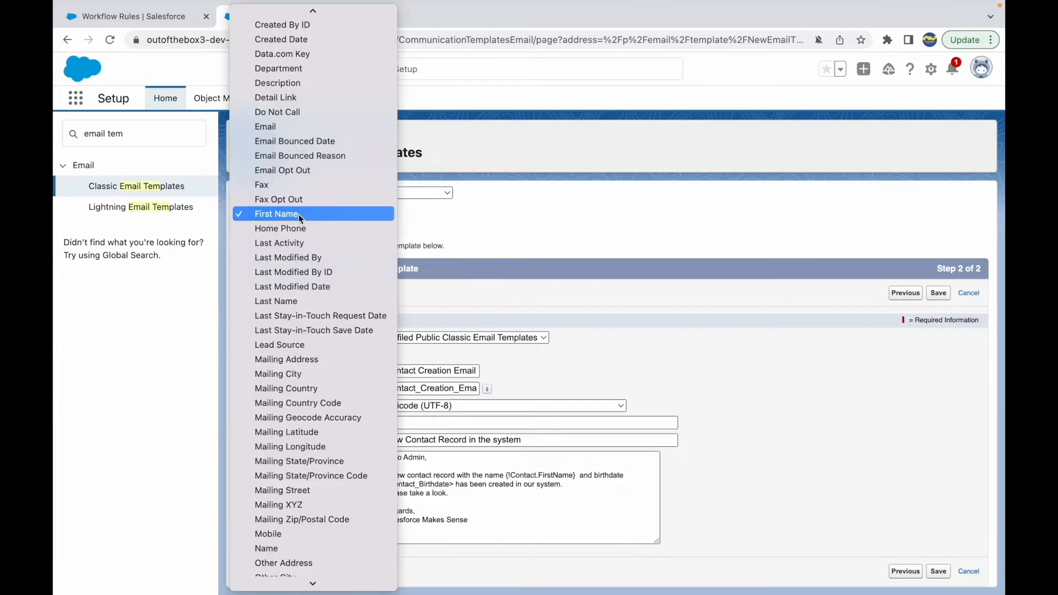
pyautogui.click(293, 302)
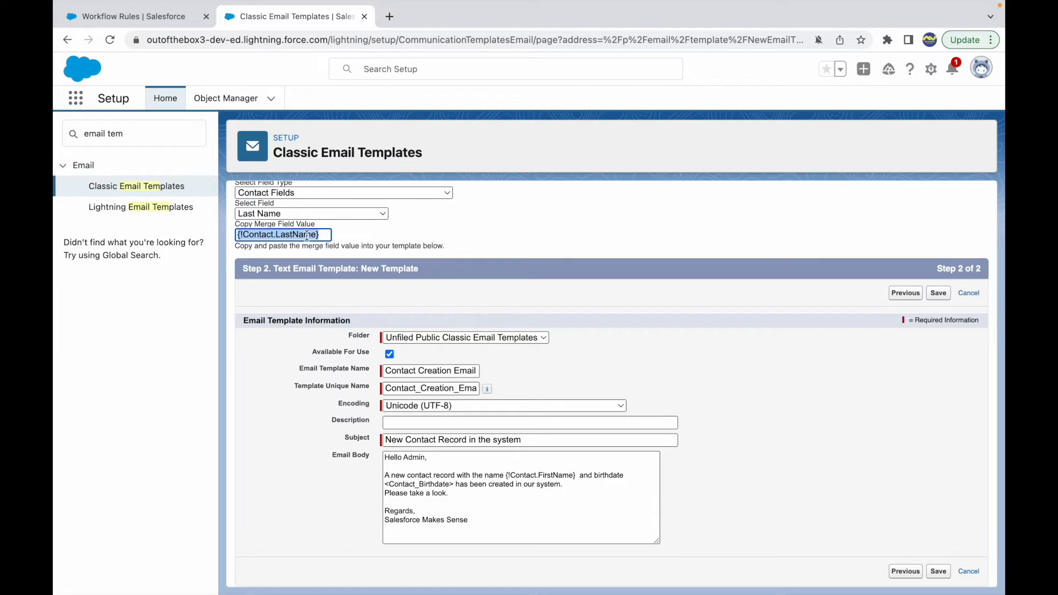
pyautogui.hotkey('ctrl', 'c')
pyautogui.click(577, 475)
pyautogui.hotkey('ctrl', 'v')
# Replace the <Contact_Birthdate> placeholder with the {!Contact.Birthdate} merge field and save the email template
pyautogui.moveTo(432, 484); pyautogui.dragTo(496, 485)
pyautogui.press('BackSpace')
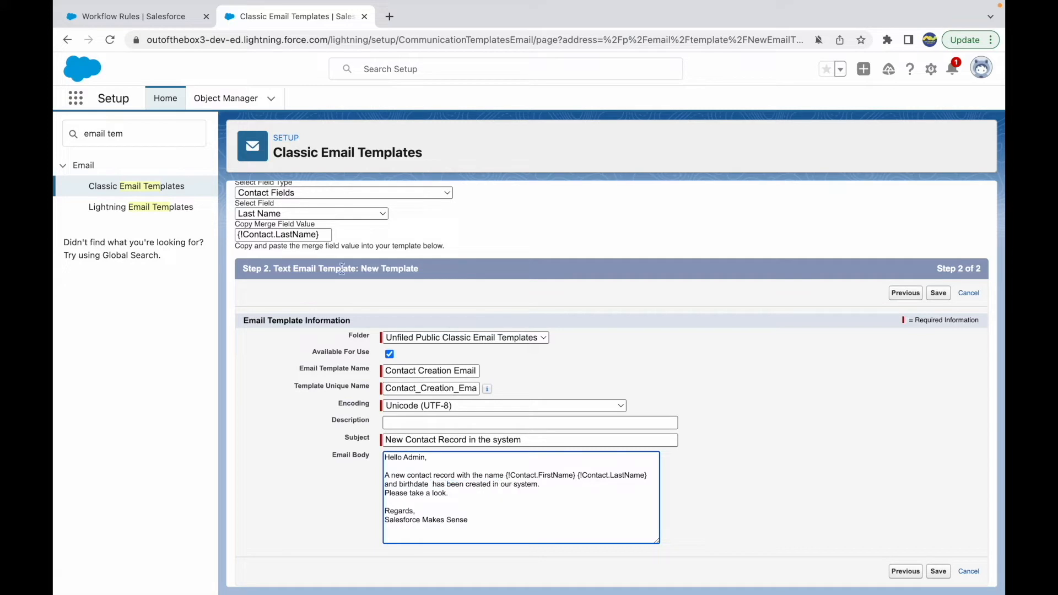
pyautogui.click(276, 213)
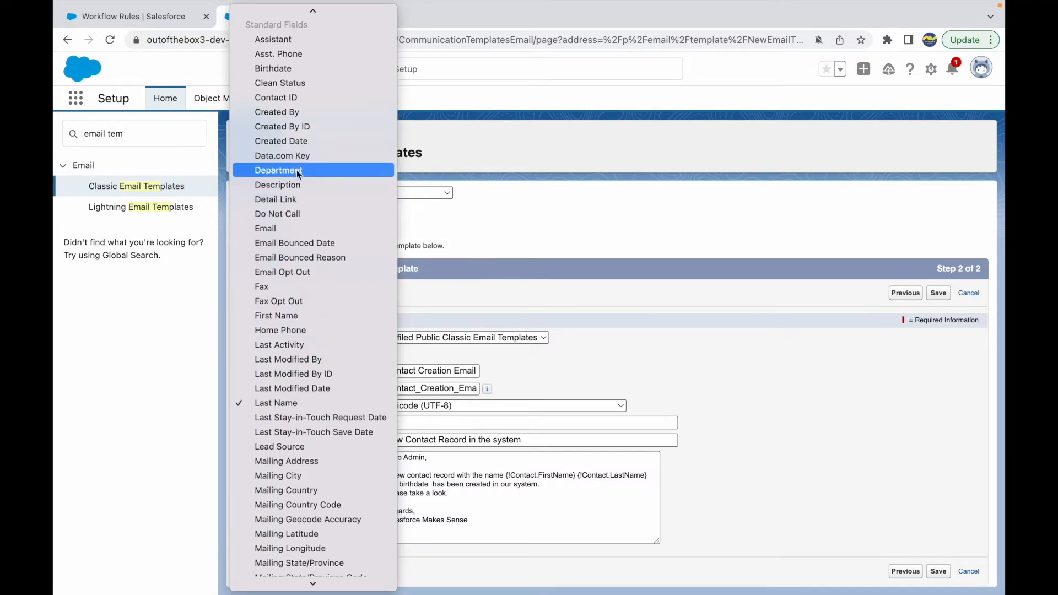
pyautogui.click(284, 68)
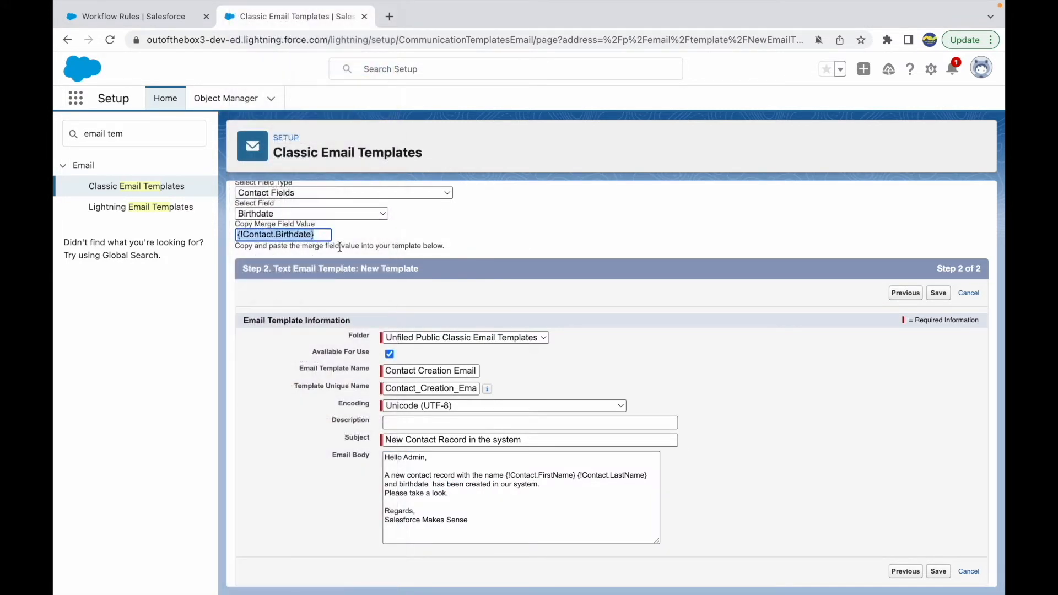
pyautogui.click(429, 485)
pyautogui.hotkey('ctrl', 'v')
pyautogui.press('Delete')
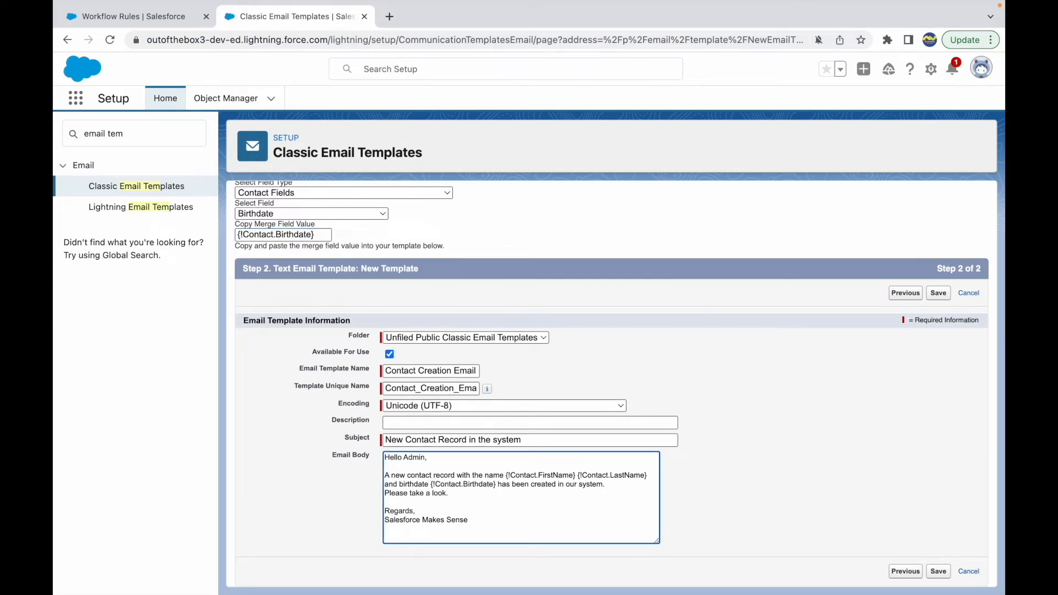
pyautogui.click(712, 503)
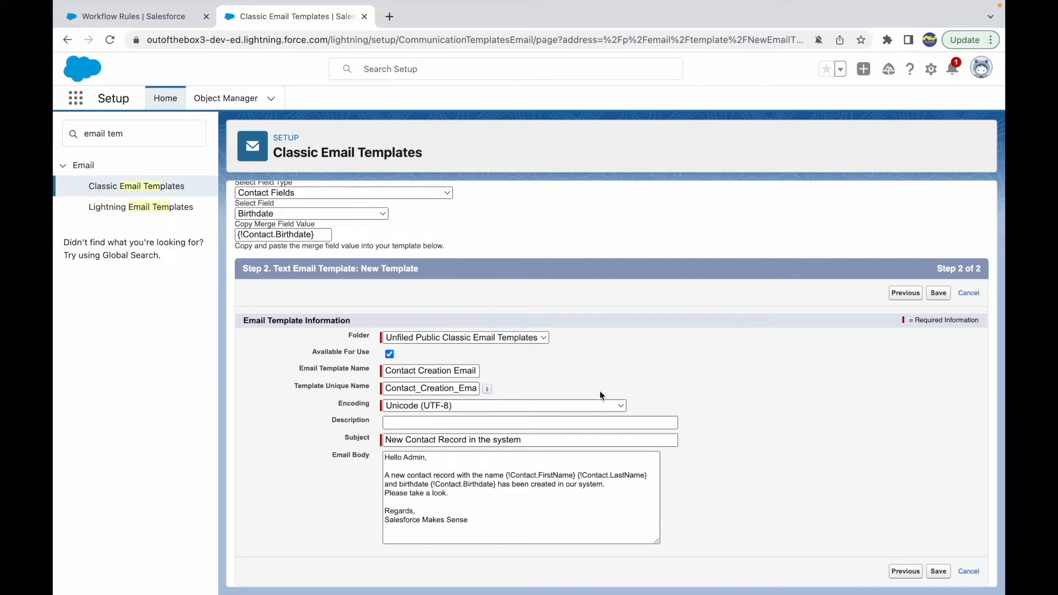
pyautogui.click(943, 295)
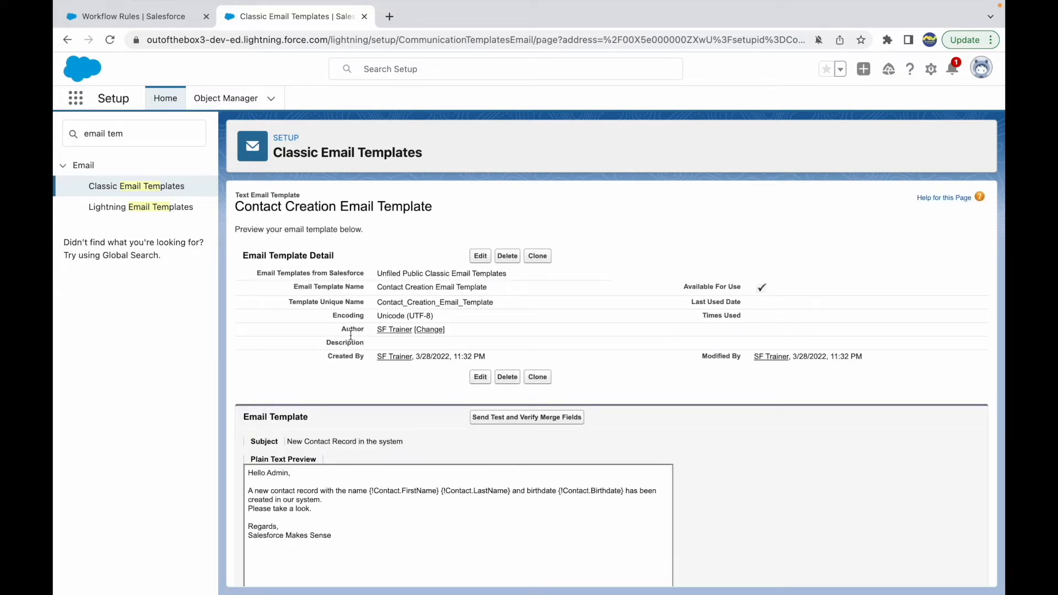
# Return to the workflow rule and add a new email alert action that uses the Contact Creation Email Template
pyautogui.click(151, 17)
pyautogui.click(290, 401)
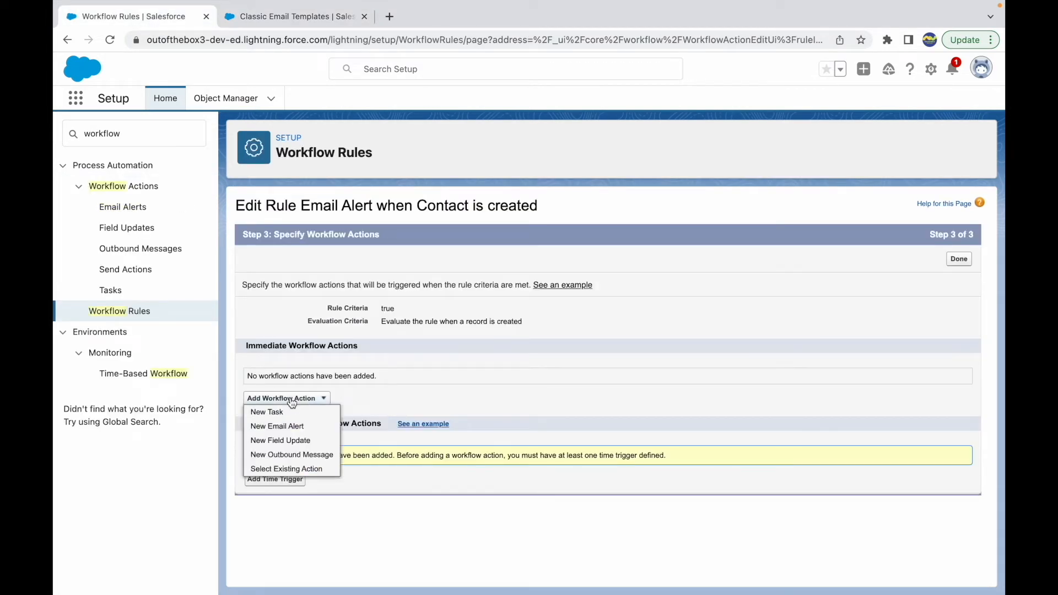
pyautogui.click(282, 430)
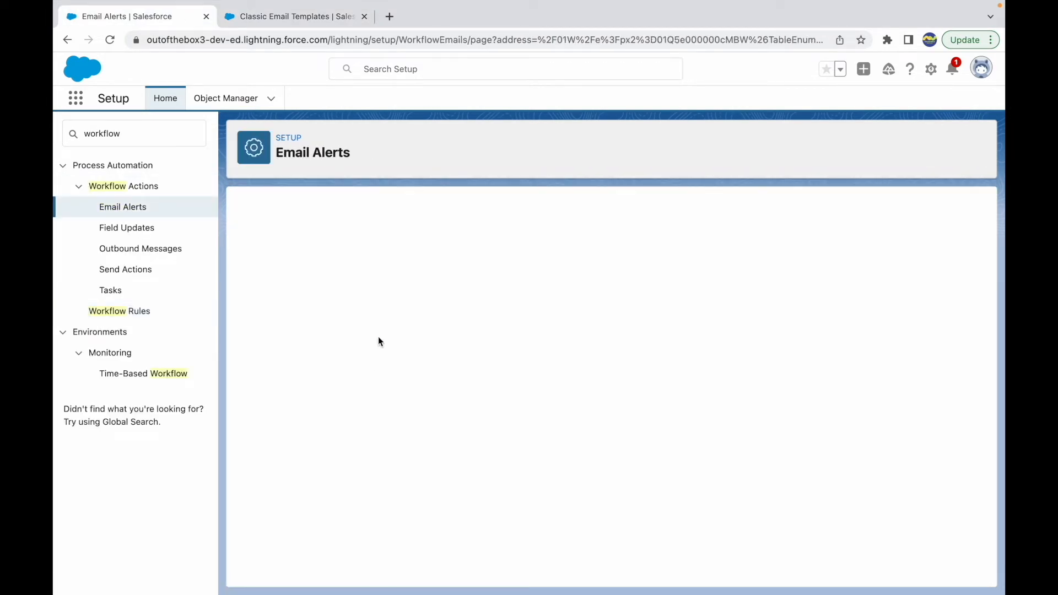
pyautogui.click(461, 343)
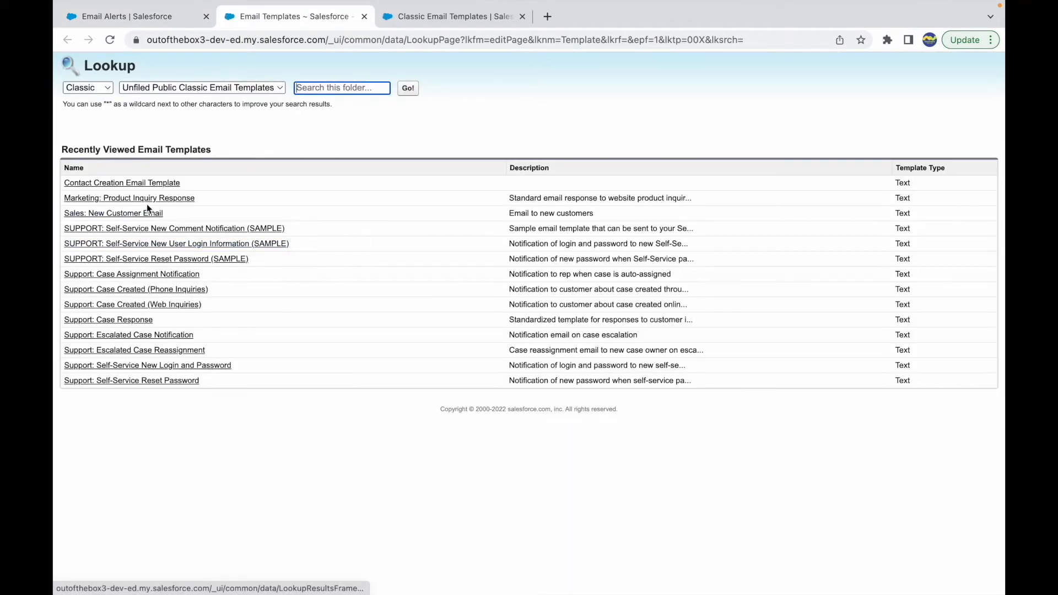
pyautogui.click(118, 185)
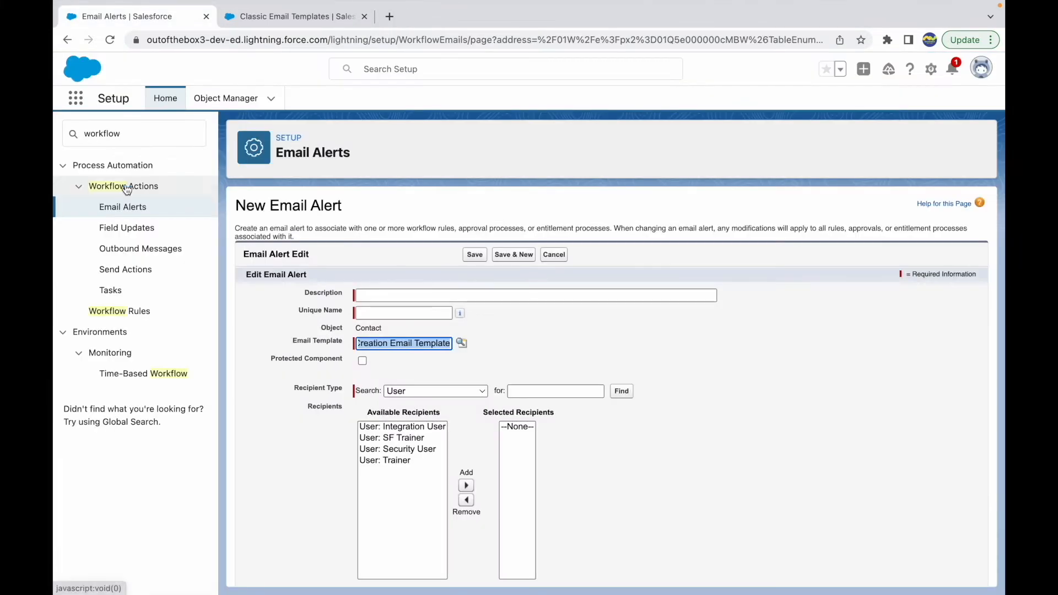
pyautogui.click(525, 350)
# Set the email alert's description to "Email Alert for Contact Creation" and let its unique name fill in
pyautogui.click(392, 314)
pyautogui.click(419, 296)
pyautogui.write('Email Alert for Contact Creati')
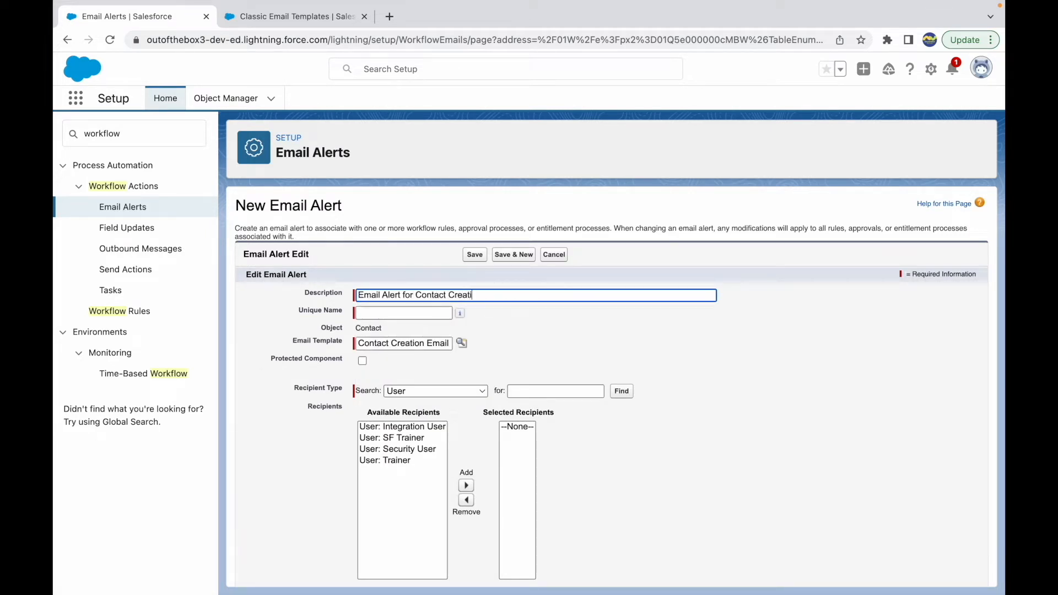
pyautogui.write('on')
pyautogui.press('Tab')
pyautogui.click(554, 354)
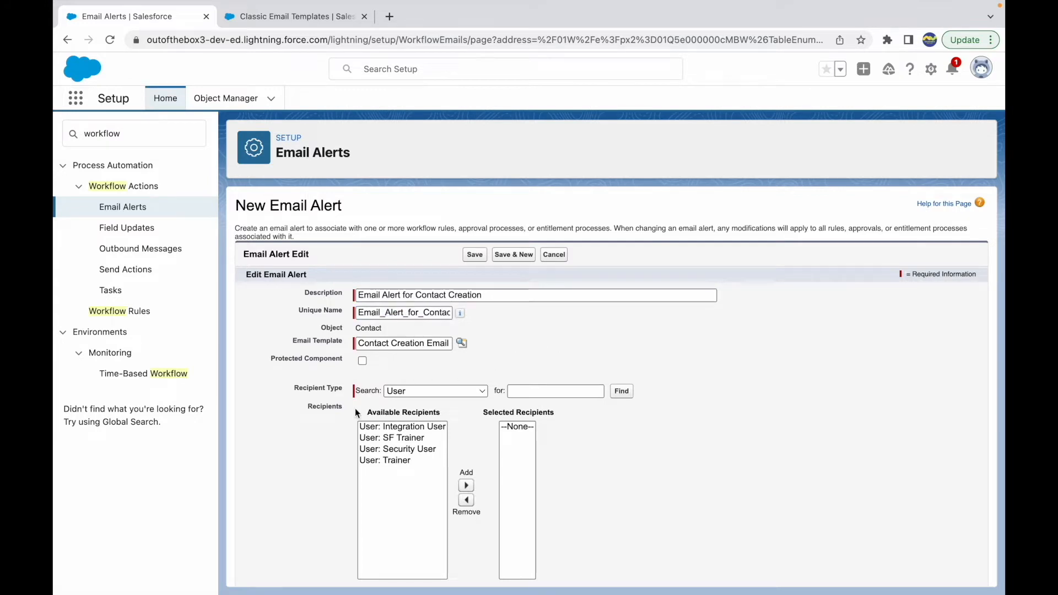
# Examine the recipient types offered for the email alert and the recipients available under Role
pyautogui.scroll(-1, 355, 408)
pyautogui.click(425, 326)
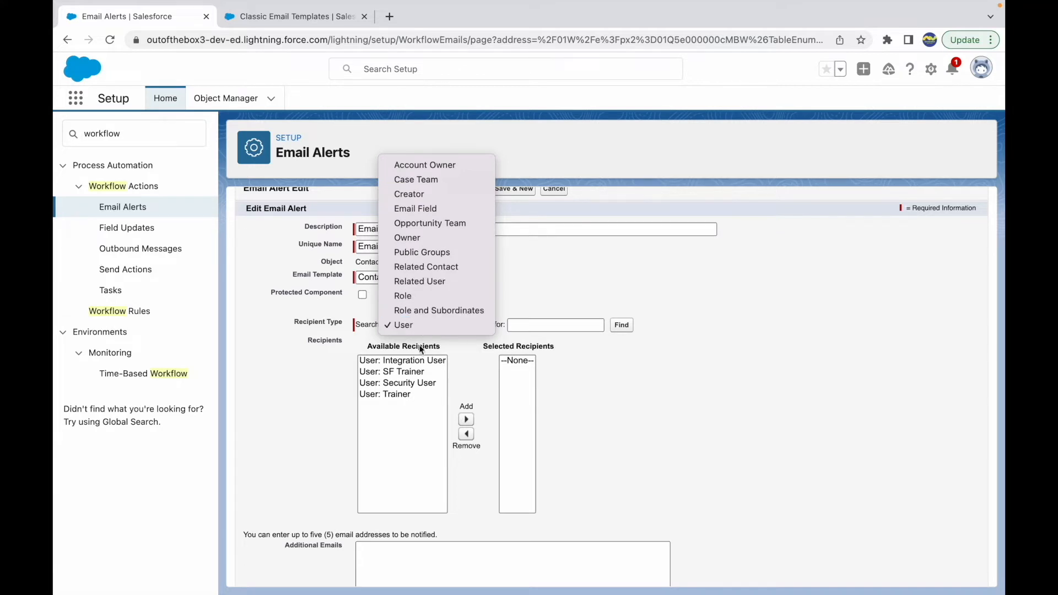
pyautogui.click(261, 403)
pyautogui.click(399, 326)
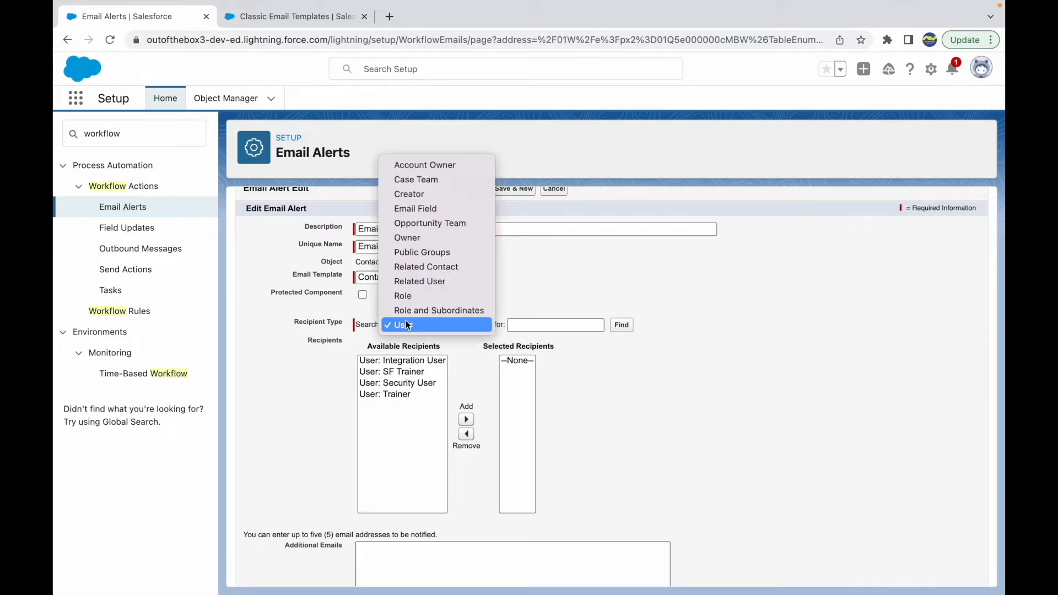
pyautogui.click(275, 395)
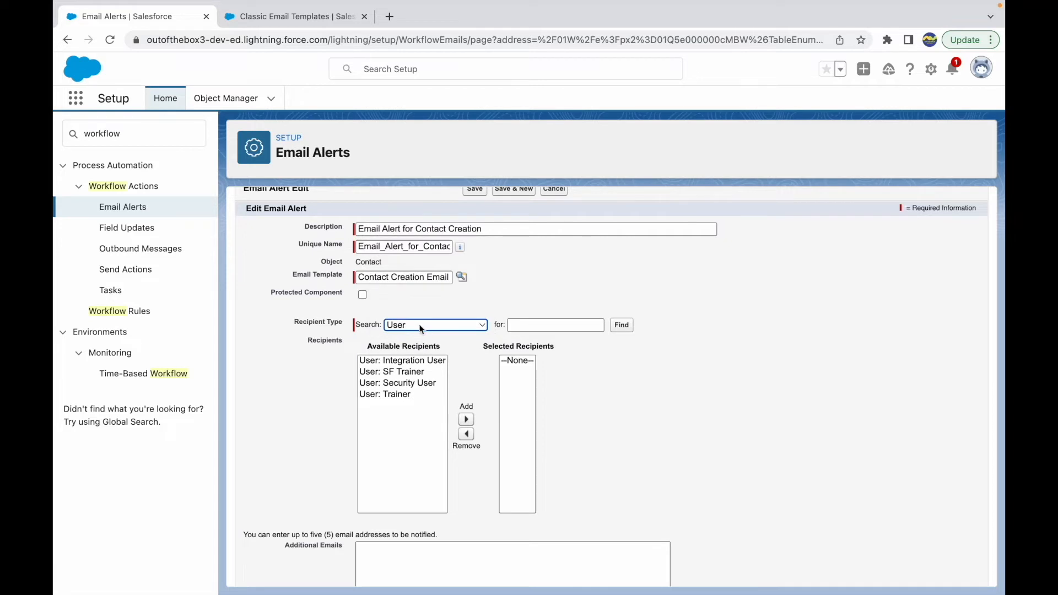
pyautogui.click(394, 324)
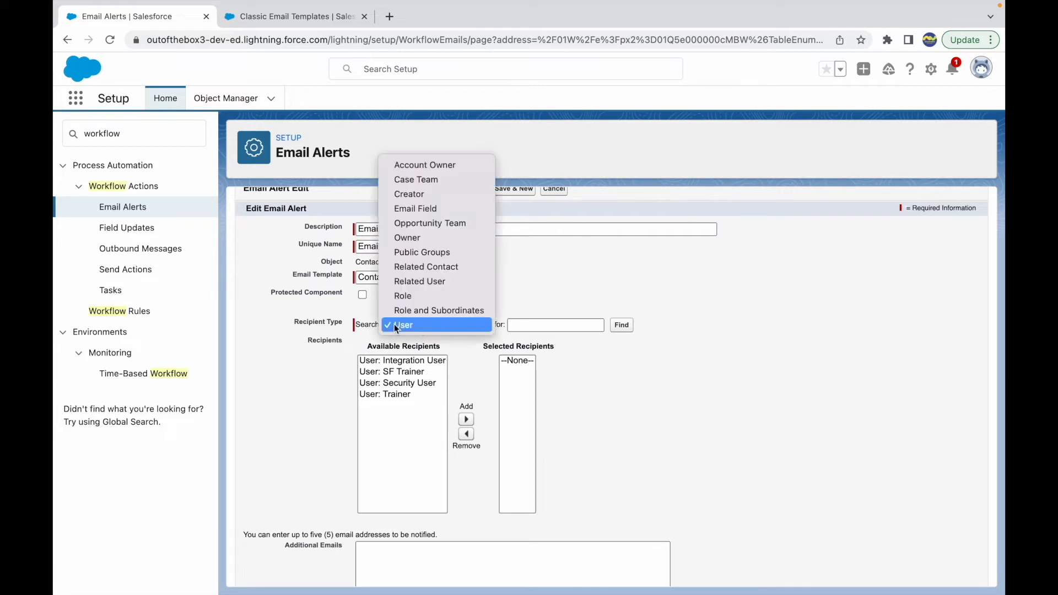
pyautogui.click(428, 297)
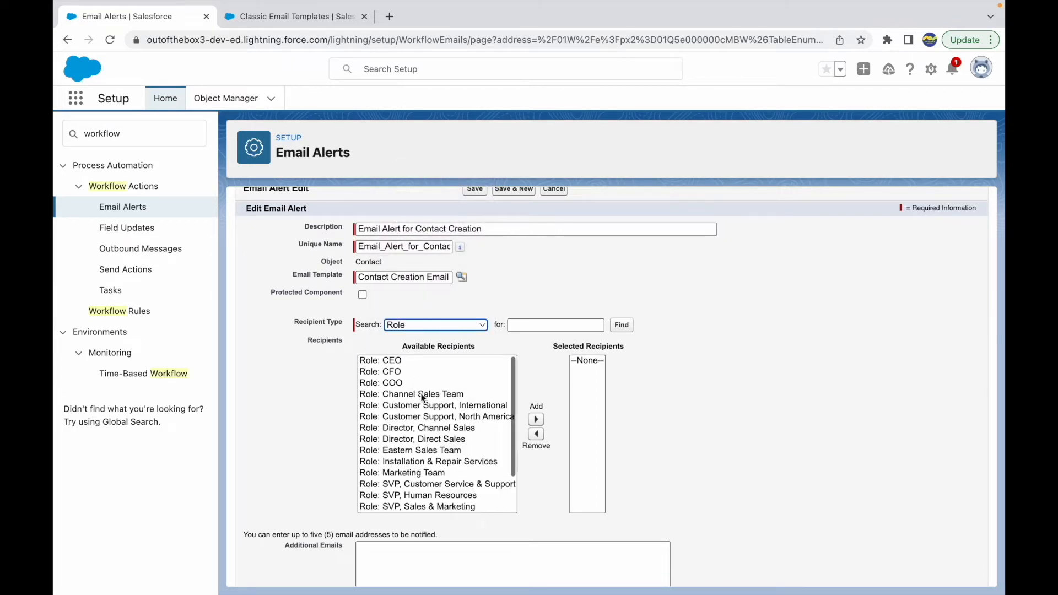
pyautogui.scroll(-2, 422, 397)
pyautogui.scroll(2, 438, 419)
# Set the email alert's recipient type to Public Groups
pyautogui.click(424, 325)
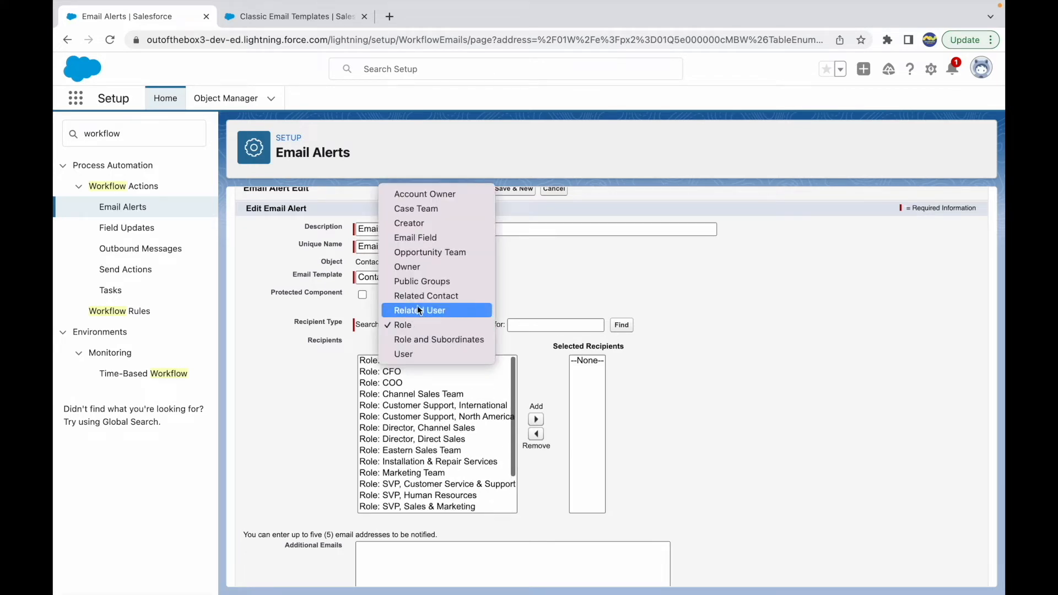
pyautogui.click(417, 286)
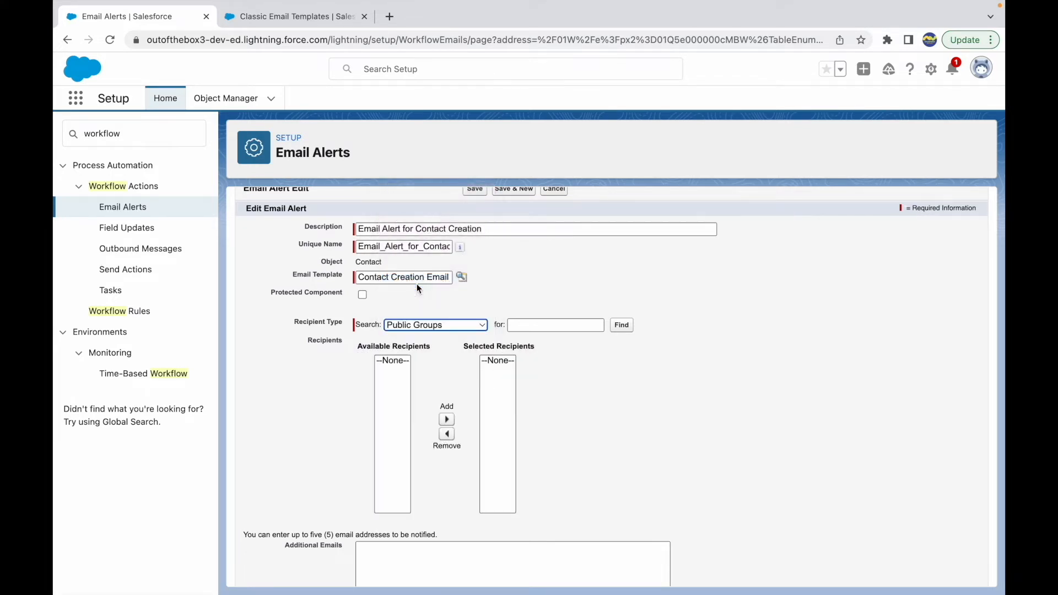
pyautogui.click(414, 328)
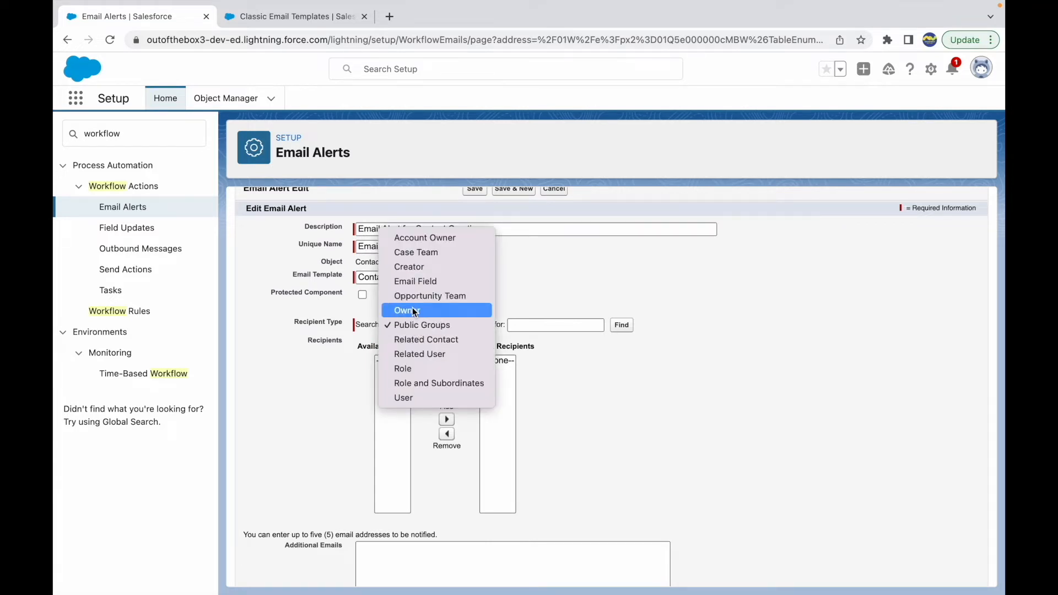
pyautogui.click(328, 352)
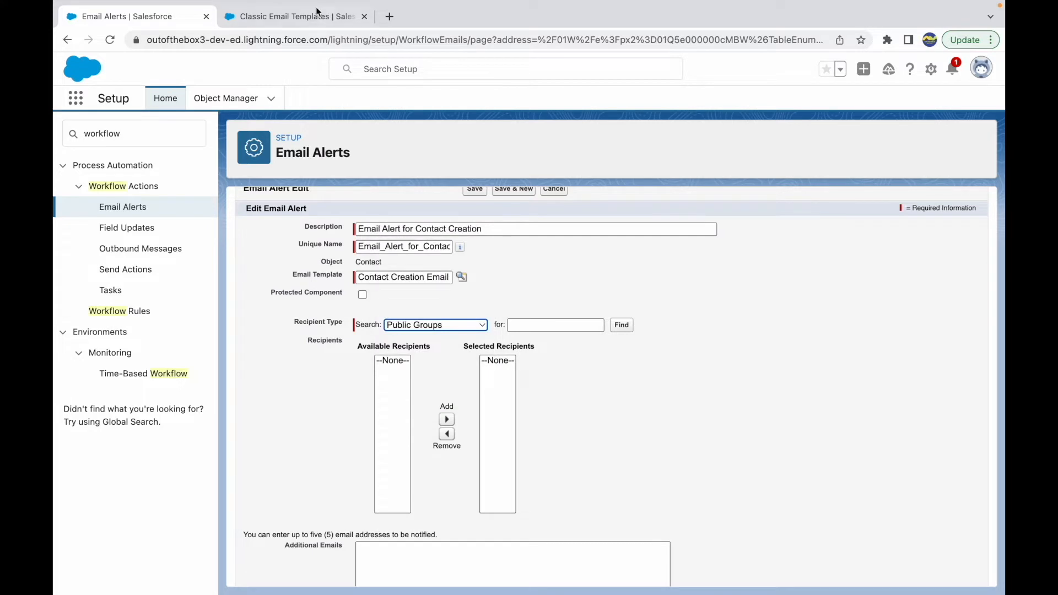
# Find and open the Public Groups setup page in the second Salesforce browser tab
pyautogui.click(290, 16)
pyautogui.tripleClick(115, 132)
pyautogui.write('p')
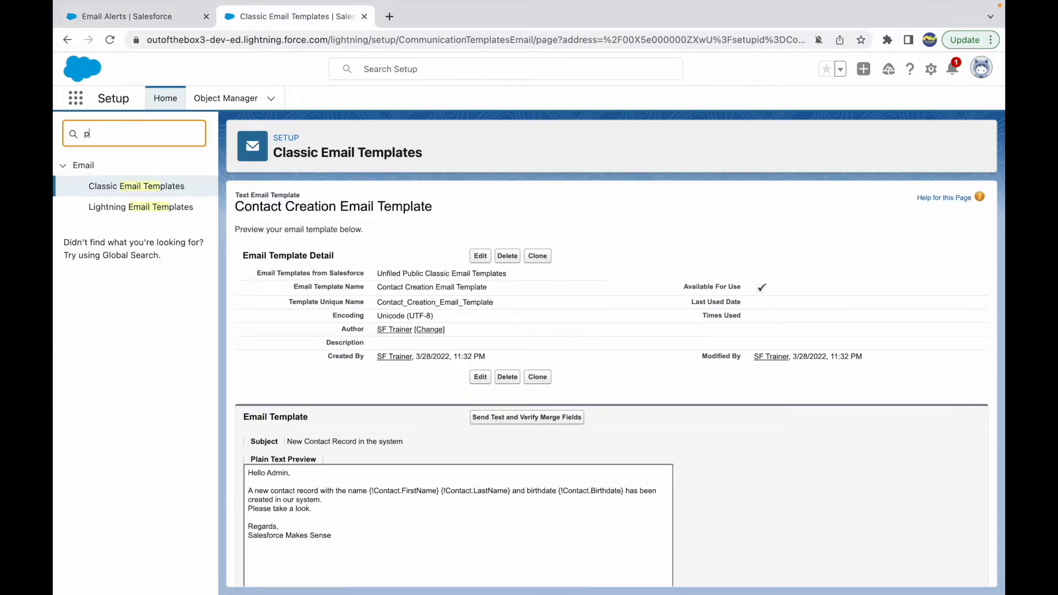
pyautogui.write('ublic gorup')
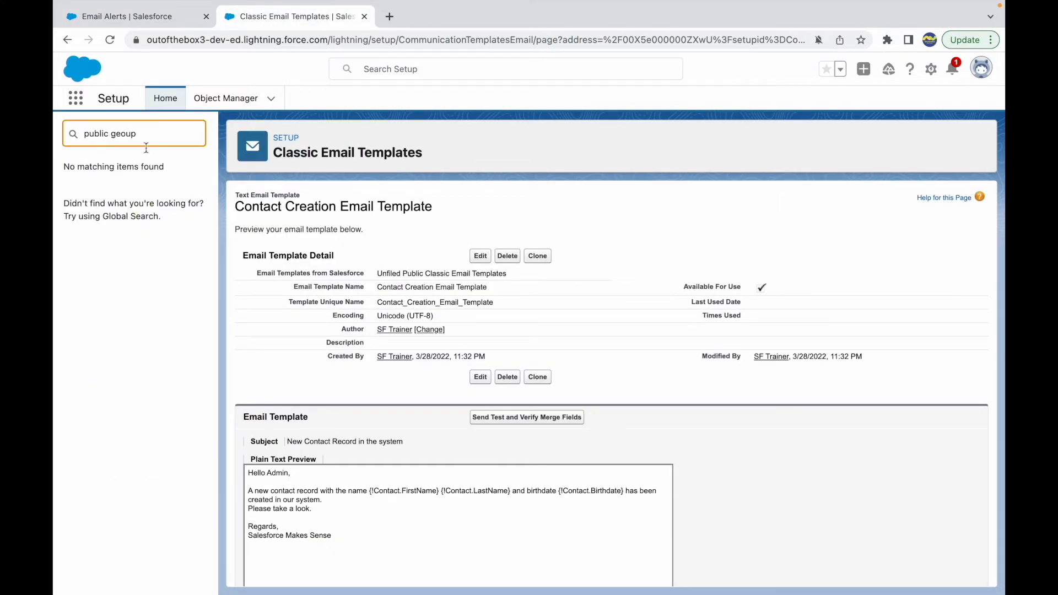
pyautogui.press('BackSpace')
pyautogui.press('BackSpace')
pyautogui.press('BackSpace')
pyautogui.press('BackSpace')
pyautogui.write('roup')
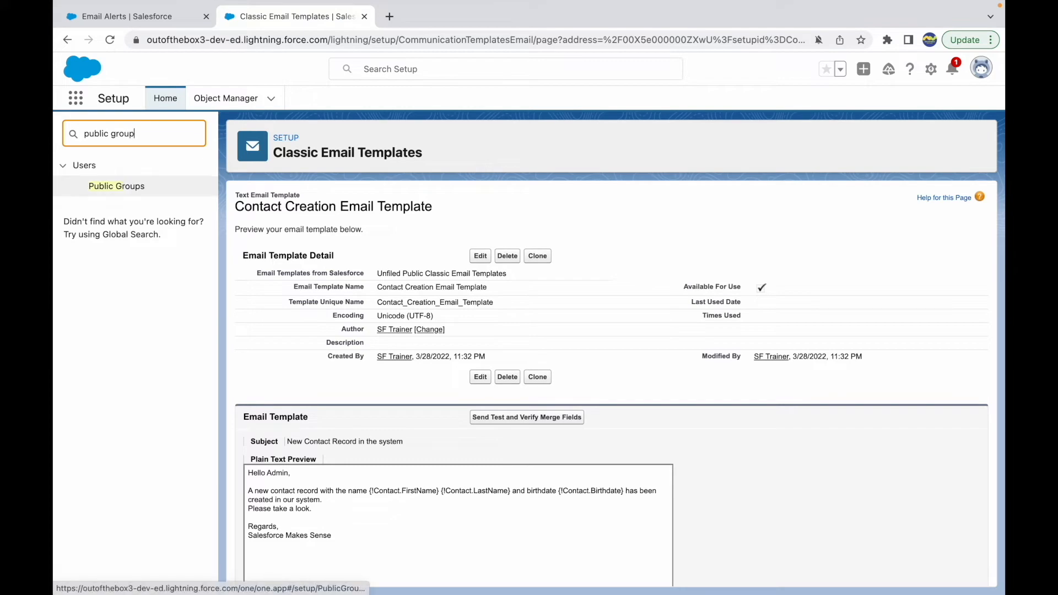
pyautogui.click(111, 194)
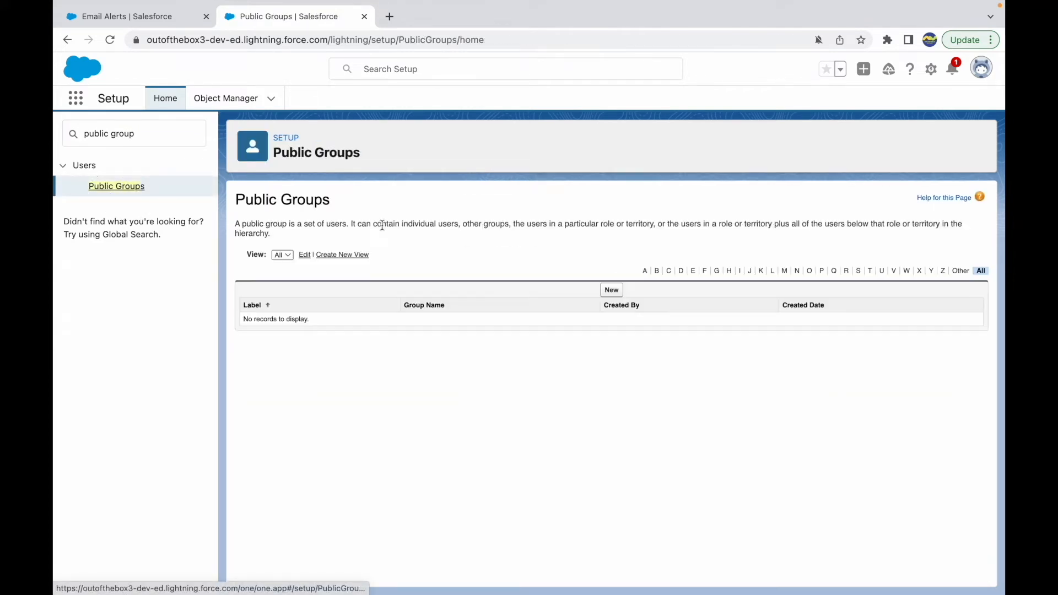
# Create and save a public group labelled Admins with the SF Trainer user as its member
pyautogui.click(608, 290)
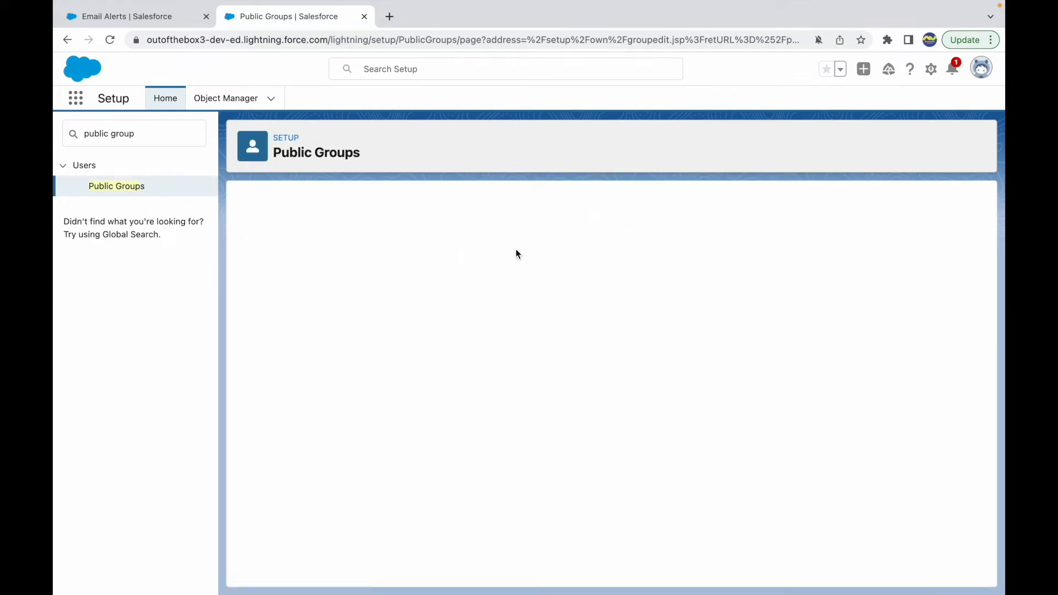
pyautogui.write('Admins')
pyautogui.press('Tab')
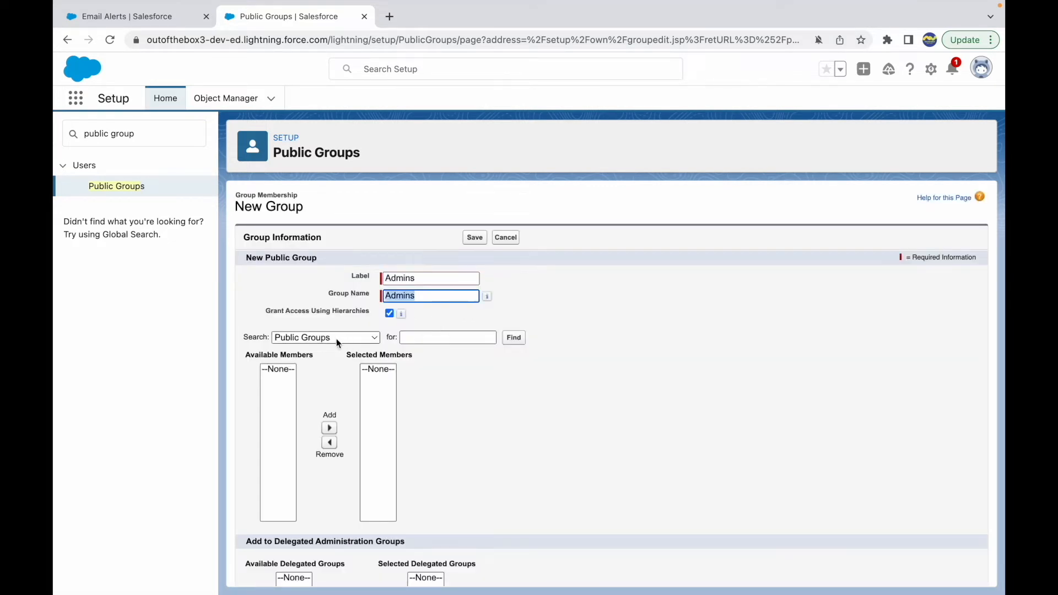
pyautogui.click(317, 336)
pyautogui.click(298, 377)
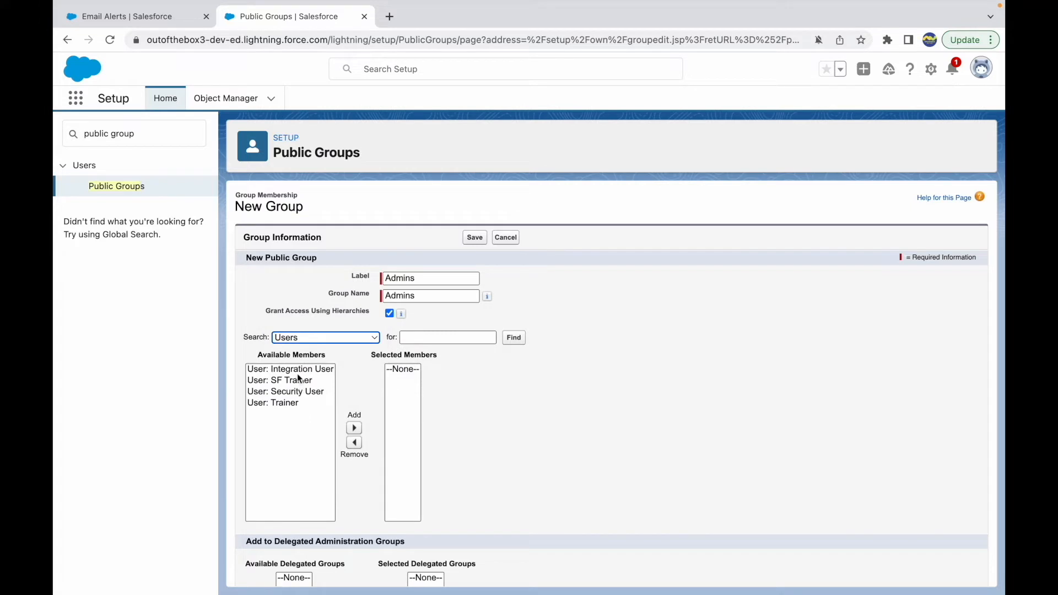
pyautogui.click(289, 381)
pyautogui.click(354, 428)
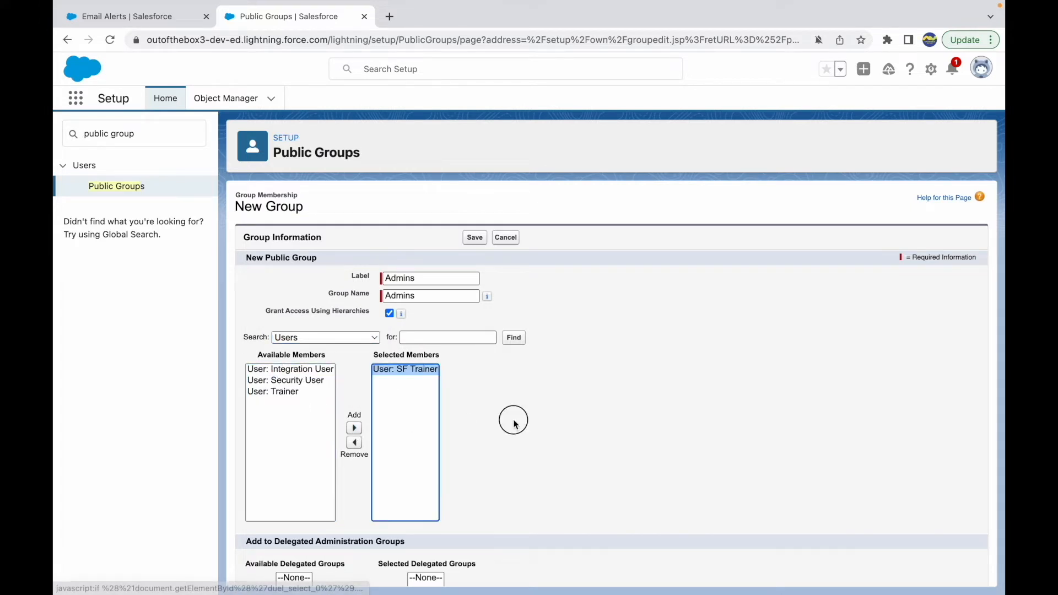
pyautogui.scroll(-4, 501, 432)
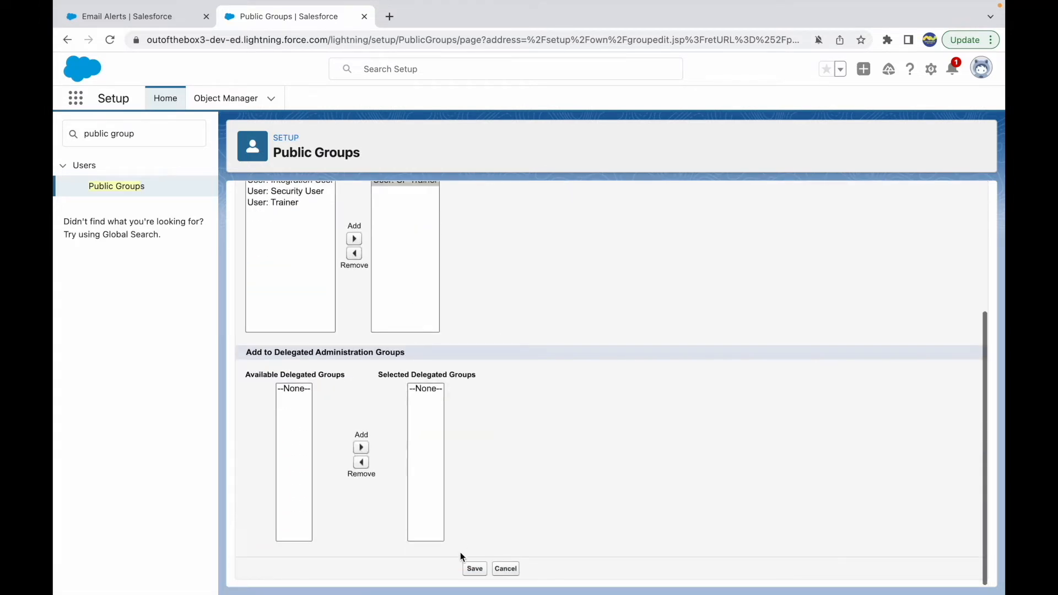
pyautogui.click(475, 569)
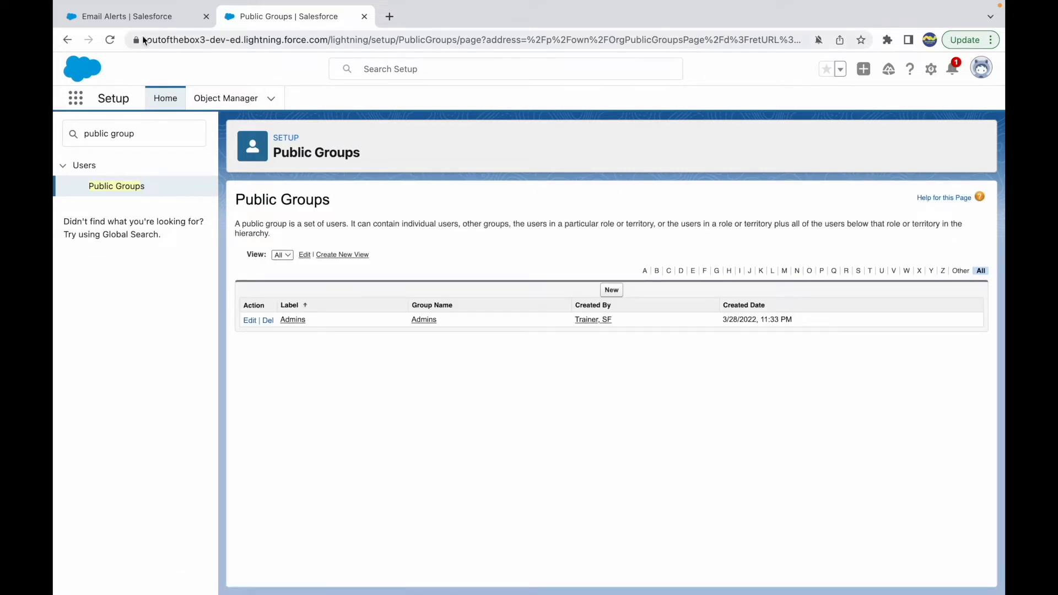
# Return to the unsaved email alert, discard it and start a new email alert action on the workflow rule
pyautogui.click(137, 16)
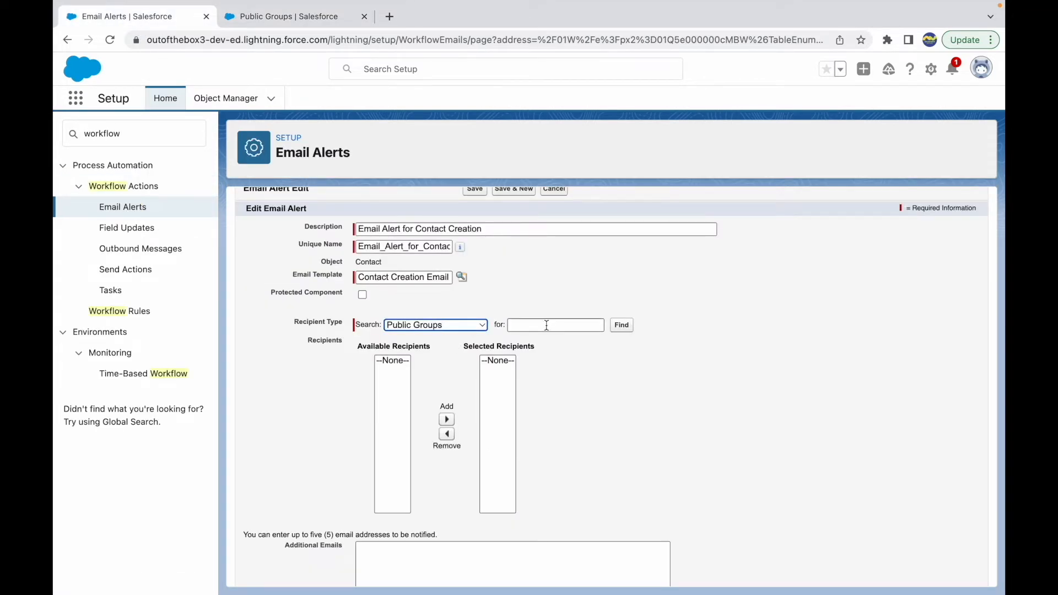
pyautogui.scroll(1, 547, 325)
pyautogui.scroll(-3, 492, 373)
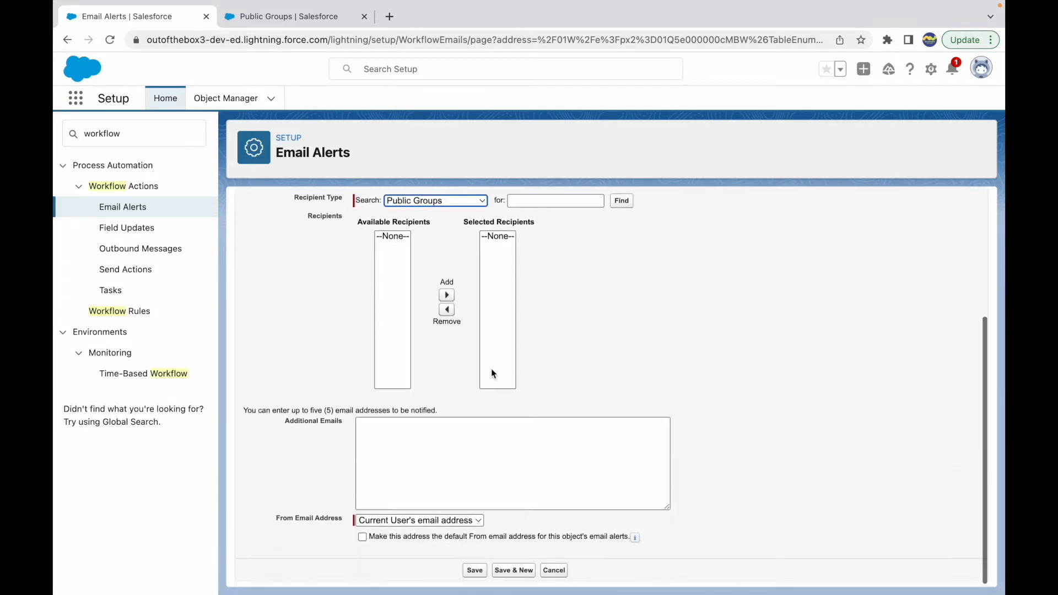
pyautogui.scroll(5, 491, 368)
pyautogui.click(556, 254)
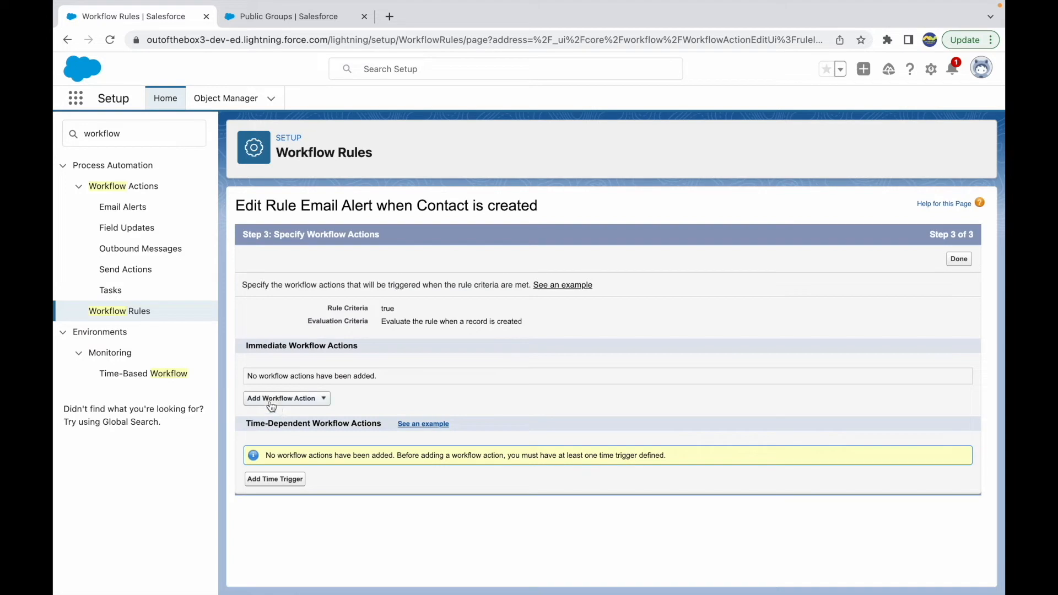
pyautogui.click(286, 398)
pyautogui.click(275, 428)
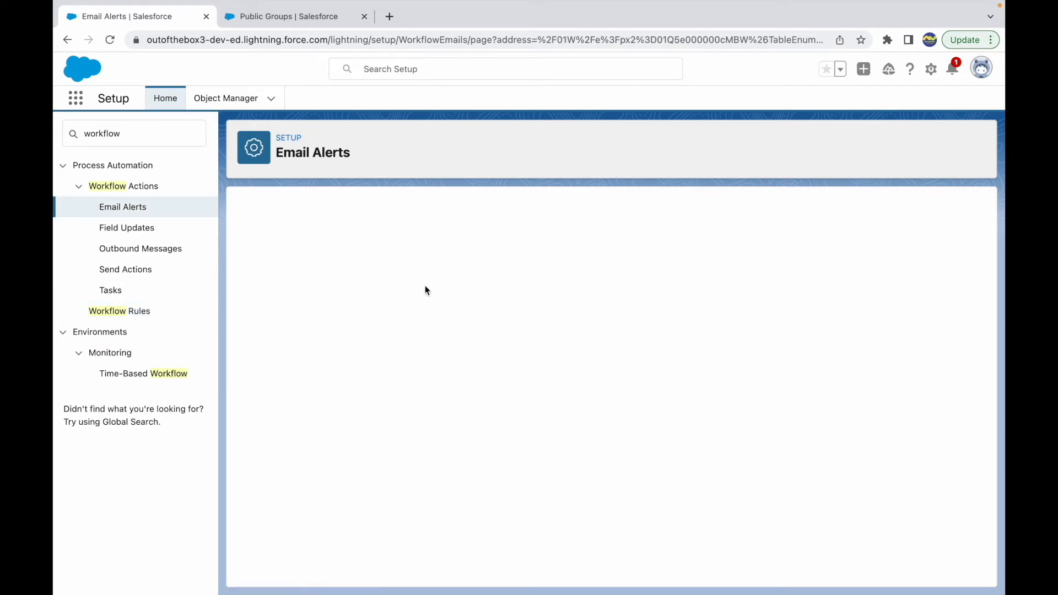
# Describe the alert as "Email Alert for Contact Creation", let its unique name fill in, and choose the Contact Creation Email Template
pyautogui.write('Email ')
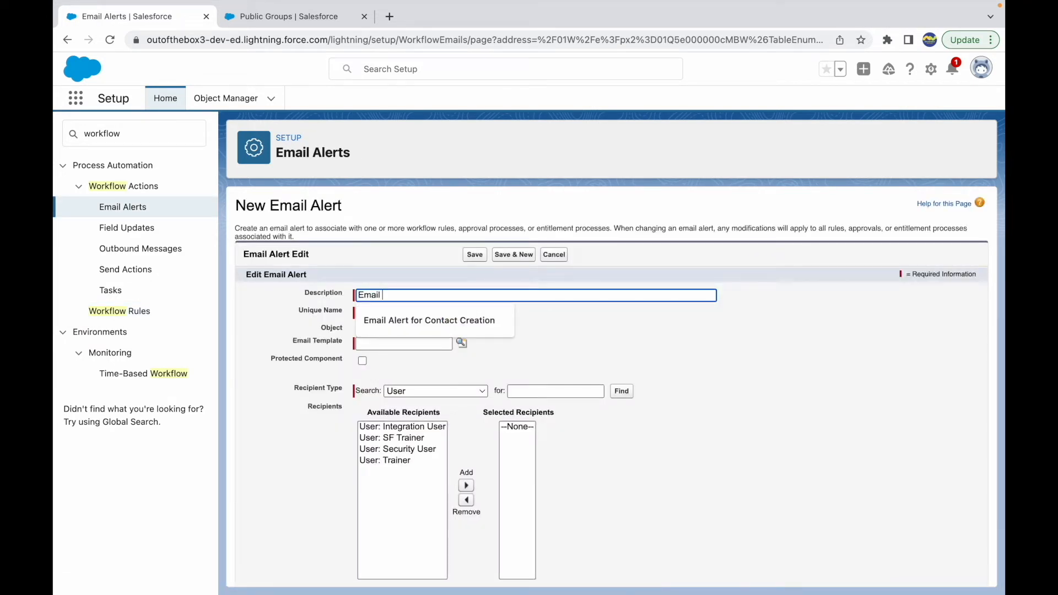
pyautogui.write('Alert for Contact Creation')
pyautogui.click(430, 320)
pyautogui.click(384, 313)
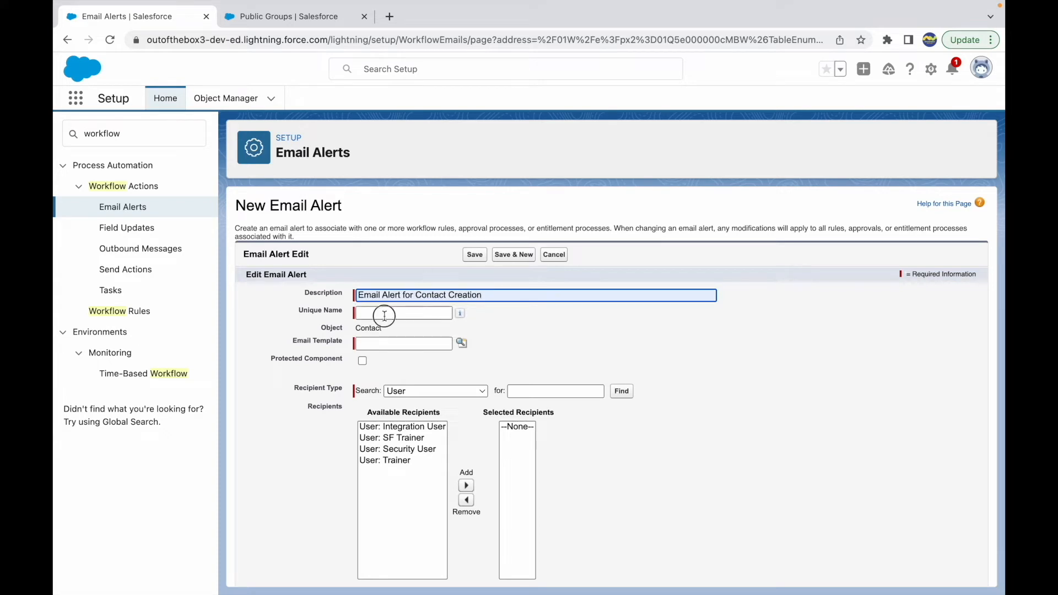
pyautogui.click(408, 346)
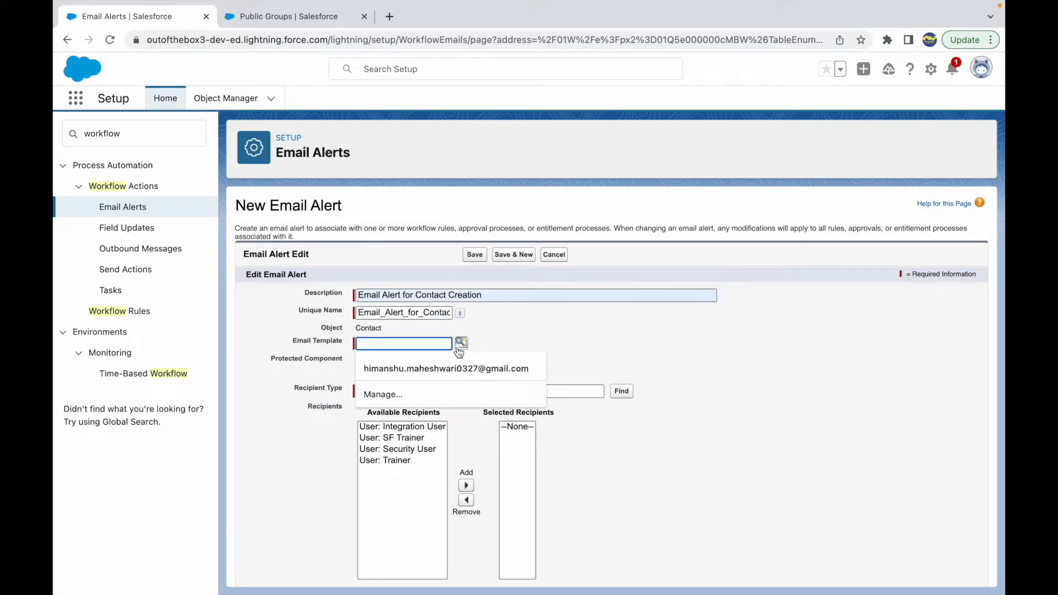
pyautogui.click(460, 346)
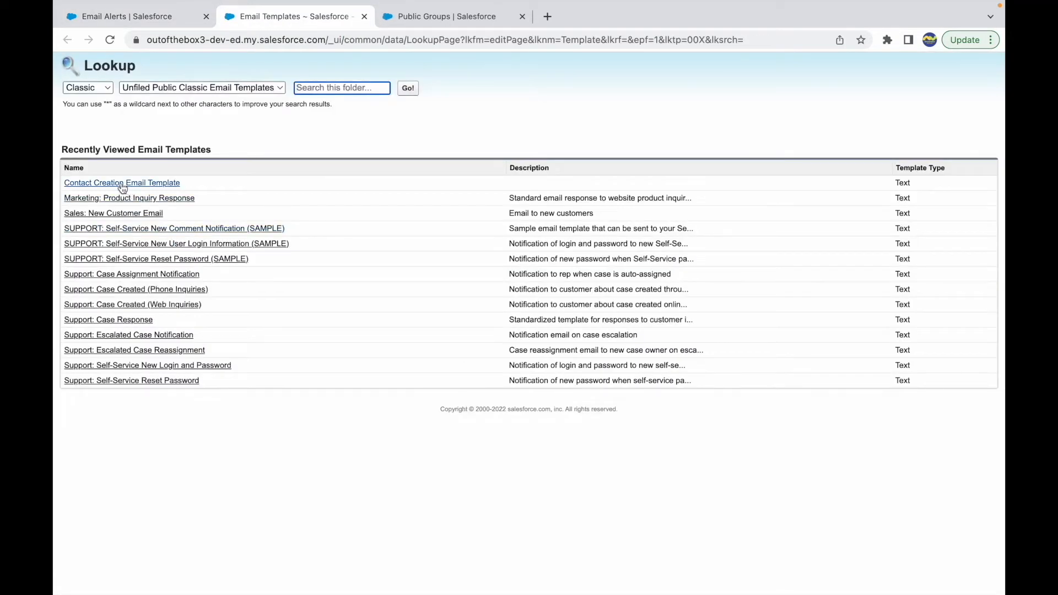
pyautogui.click(123, 185)
# Set the recipient type to Public Groups and add the Admins group to the selected recipients
pyautogui.click(433, 391)
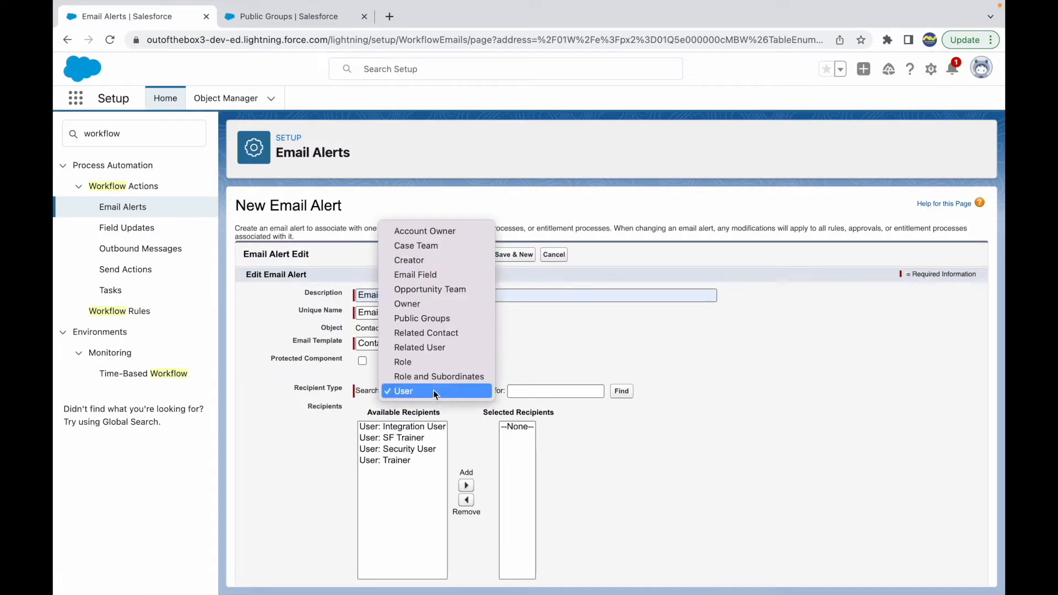
pyautogui.click(416, 320)
pyautogui.click(388, 426)
pyautogui.click(446, 485)
# Examine the email alert's Additional Emails limit and the choices for its From Email Address
pyautogui.scroll(-2, 648, 472)
pyautogui.scroll(-3, 648, 477)
pyautogui.click(437, 423)
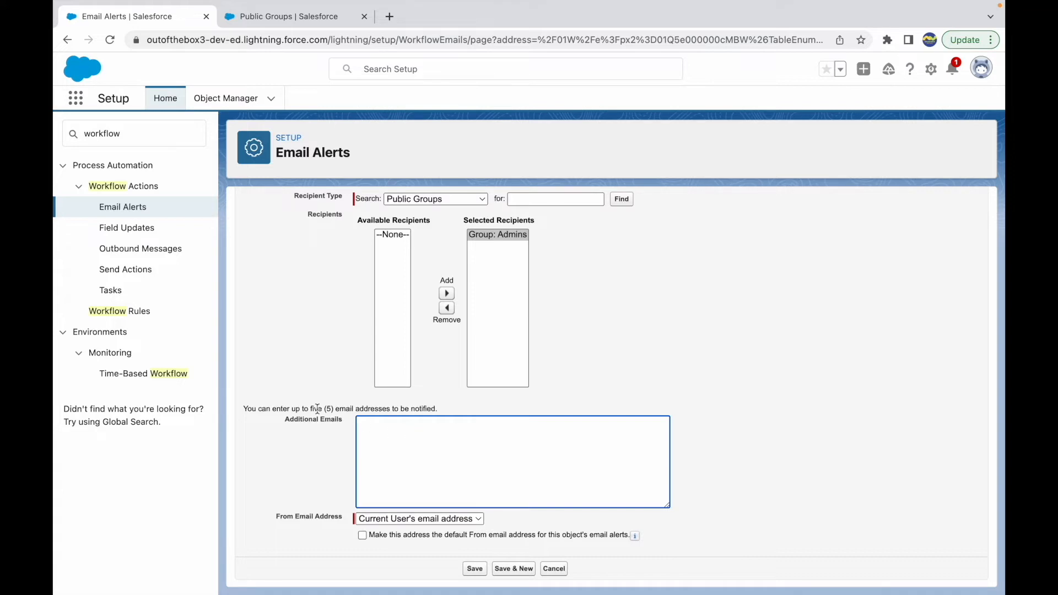
pyautogui.moveTo(311, 408); pyautogui.dragTo(387, 408)
pyautogui.click(425, 432)
pyautogui.click(408, 519)
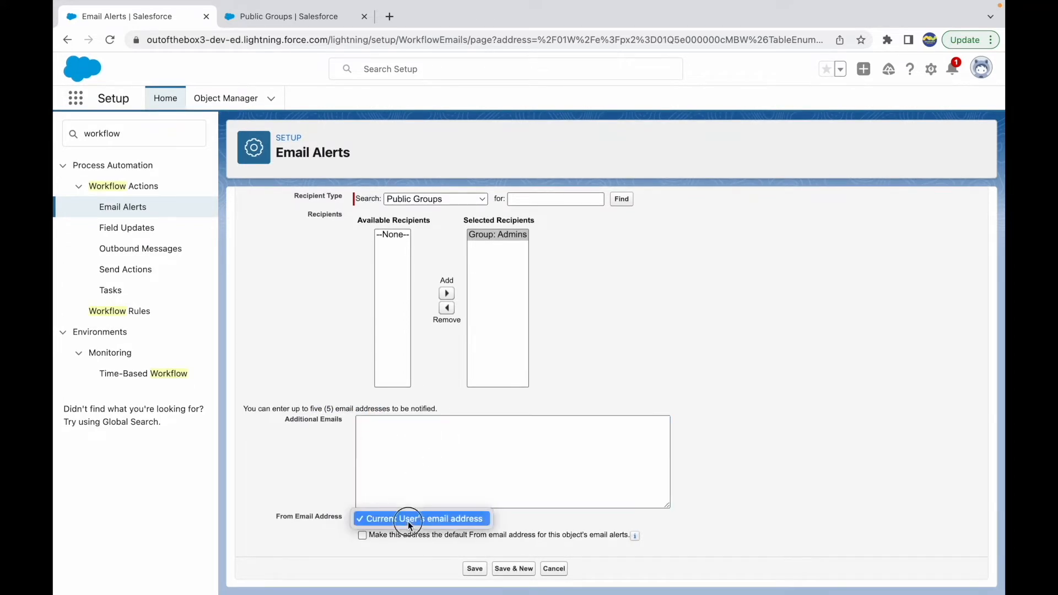
pyautogui.click(420, 520)
pyautogui.moveTo(252, 522); pyautogui.dragTo(342, 512)
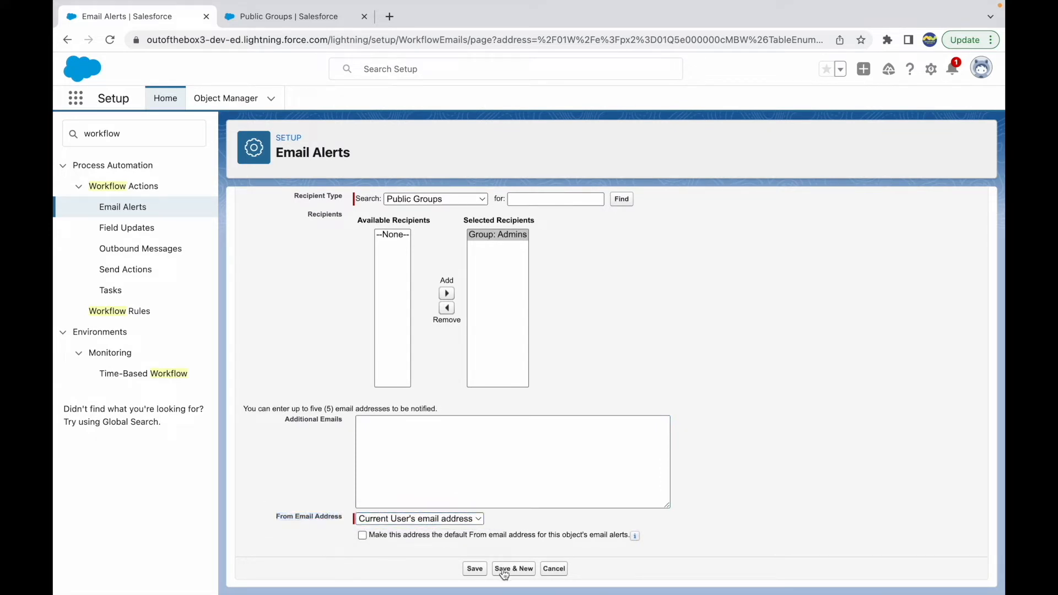
# Save the email alert and finish specifying the workflow rule's actions
pyautogui.click(480, 569)
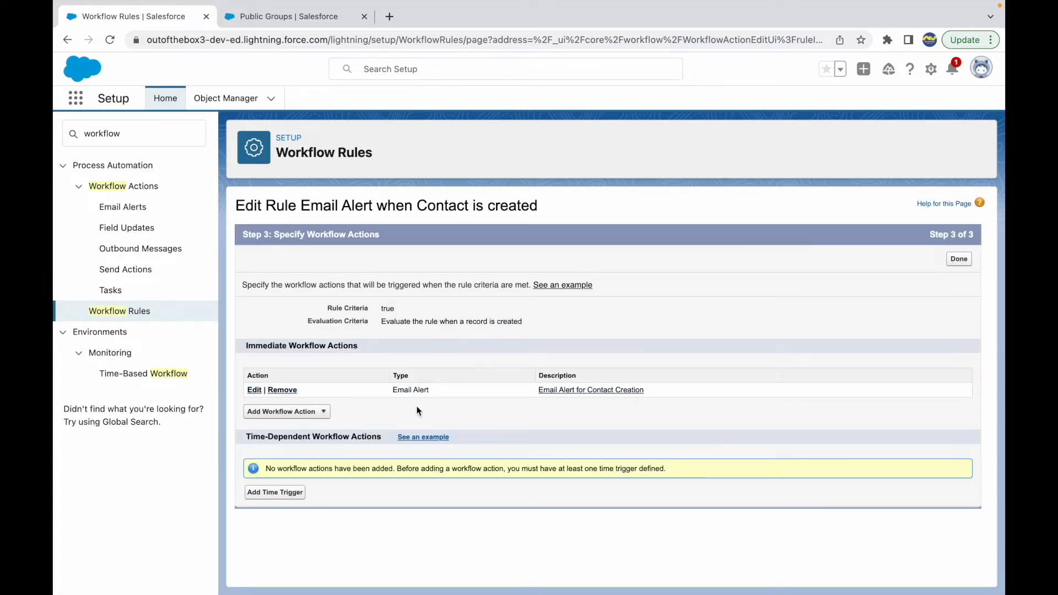
pyautogui.click(959, 259)
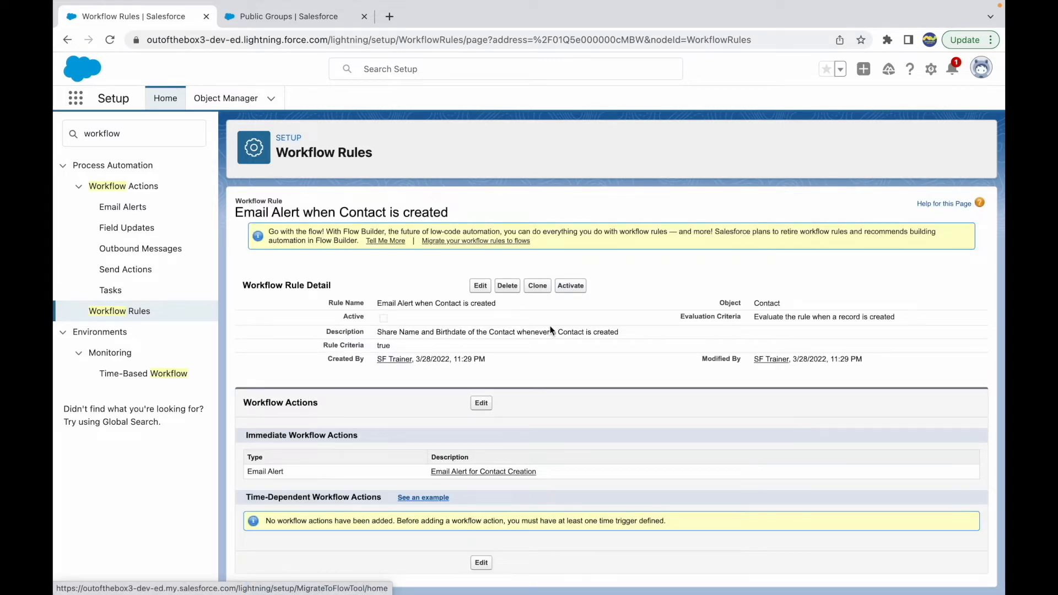
# Review the workflow rule's name, evaluation criteria, object, rule criteria and immediate email alert action
pyautogui.moveTo(375, 302); pyautogui.dragTo(461, 303)
pyautogui.click(476, 309)
pyautogui.moveTo(754, 317); pyautogui.dragTo(906, 320)
pyautogui.click(907, 320)
pyautogui.doubleClick(767, 302)
pyautogui.doubleClick(381, 346)
pyautogui.click(407, 352)
pyautogui.doubleClick(766, 304)
pyautogui.moveTo(425, 471); pyautogui.dragTo(523, 478)
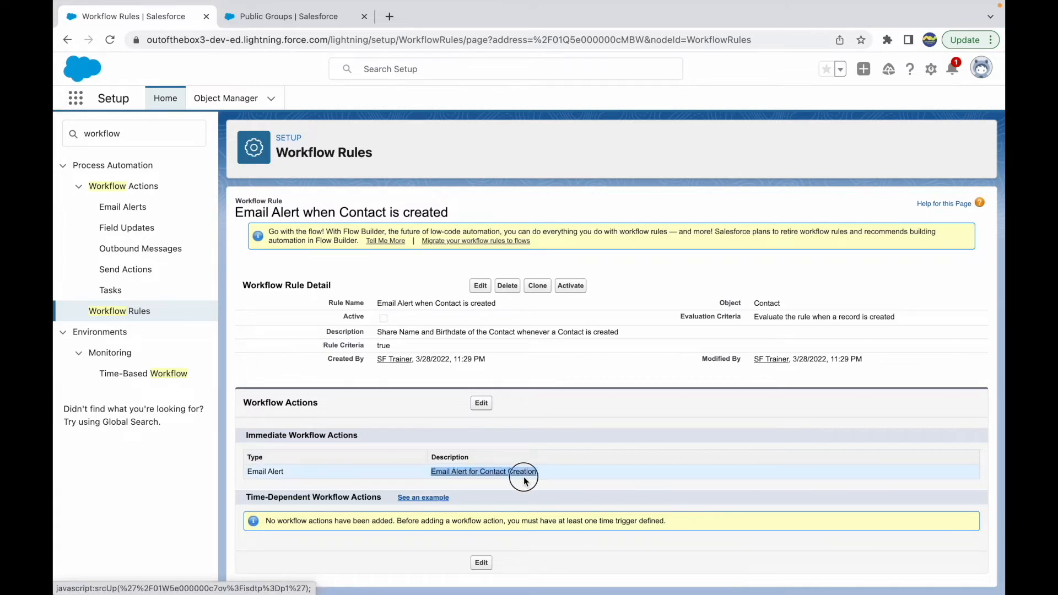
pyautogui.click(595, 359)
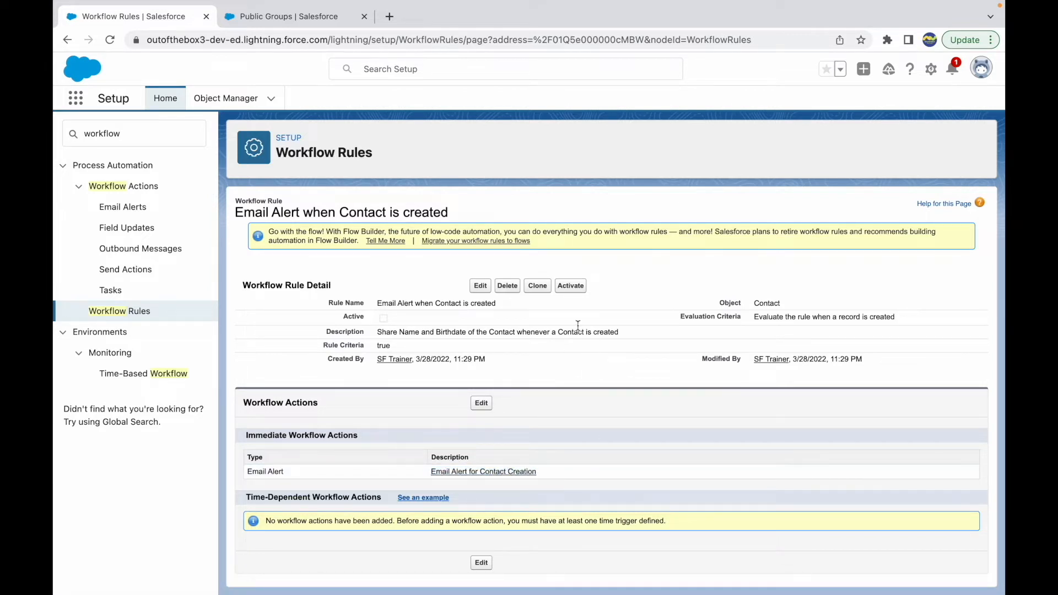
# Activate the "Email Alert when Contact is created" workflow rule
pyautogui.click(573, 288)
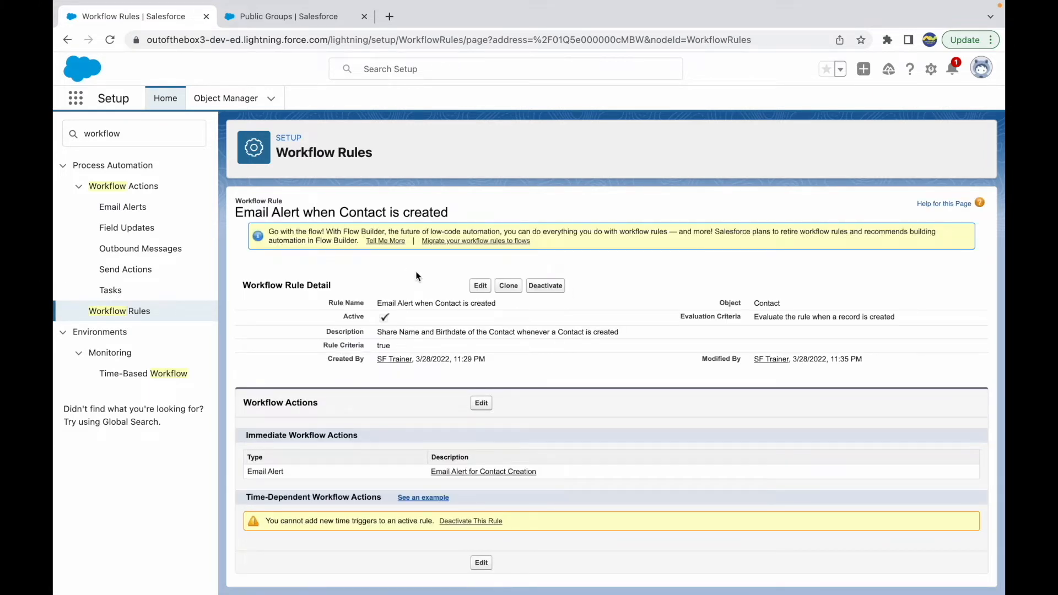
pyautogui.doubleClick(375, 212)
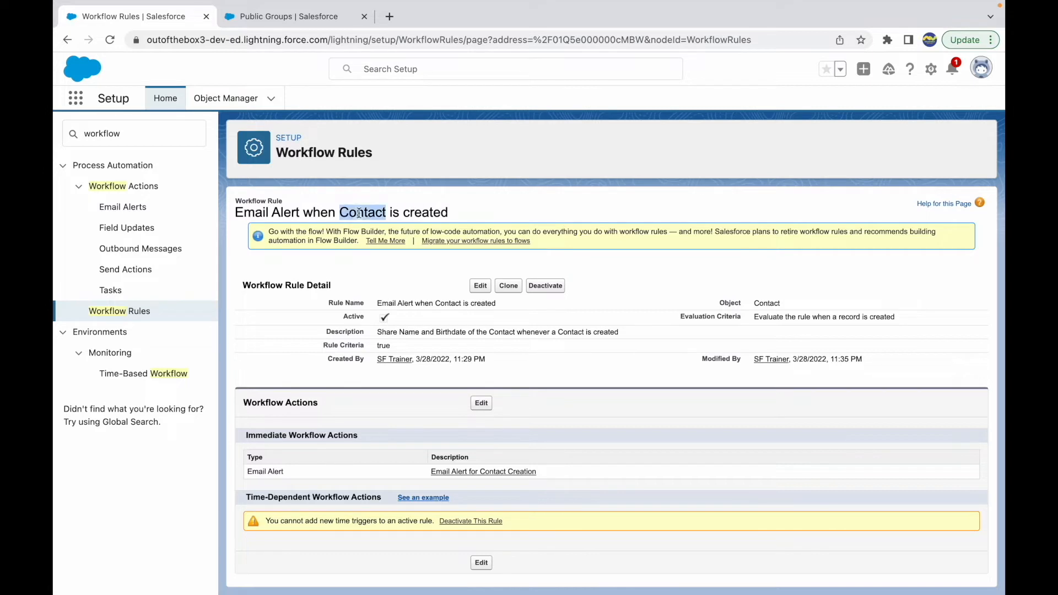
pyautogui.click(478, 209)
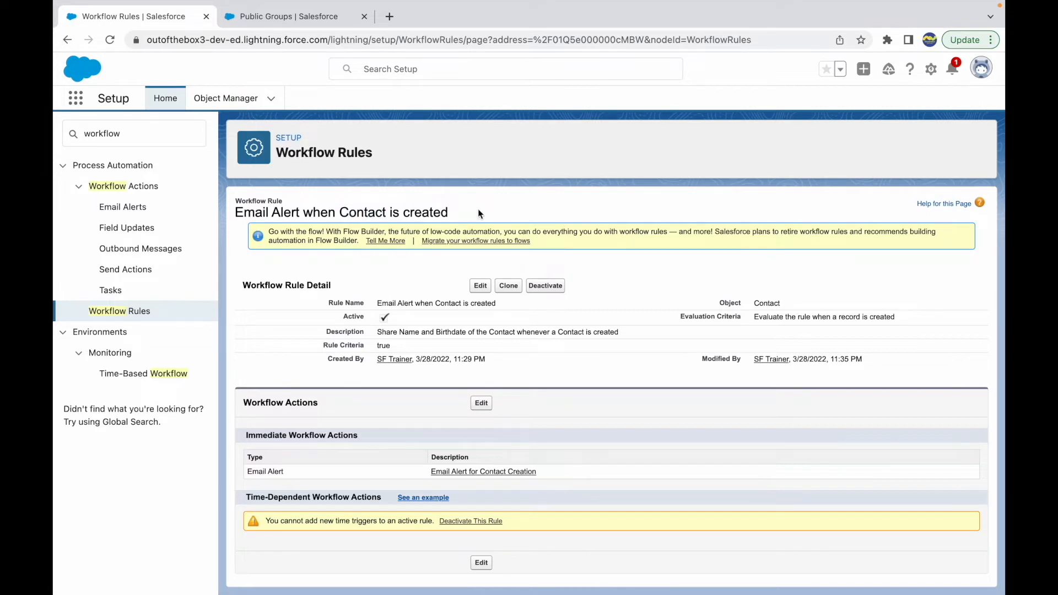
# Open Contacts in the second browser tab and start a new contact record
pyautogui.click(276, 22)
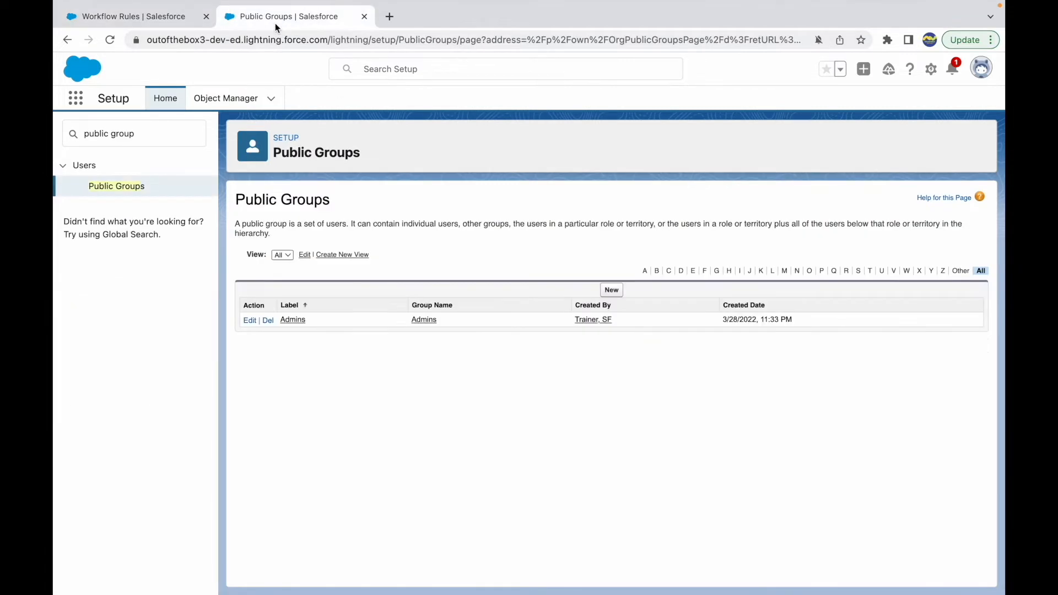
pyautogui.click(76, 100)
pyautogui.write('Contact')
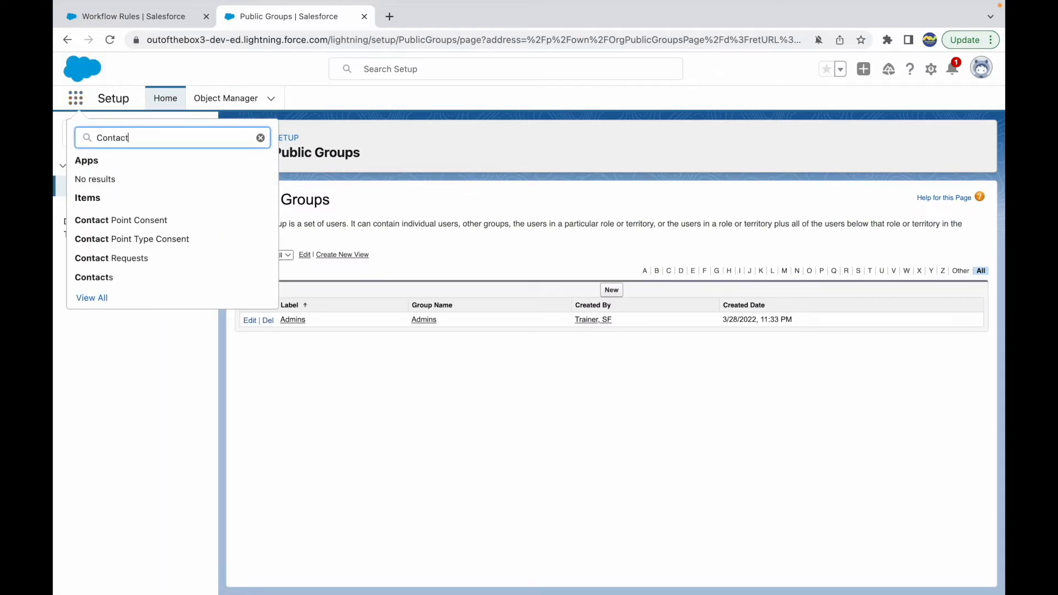
pyautogui.click(105, 278)
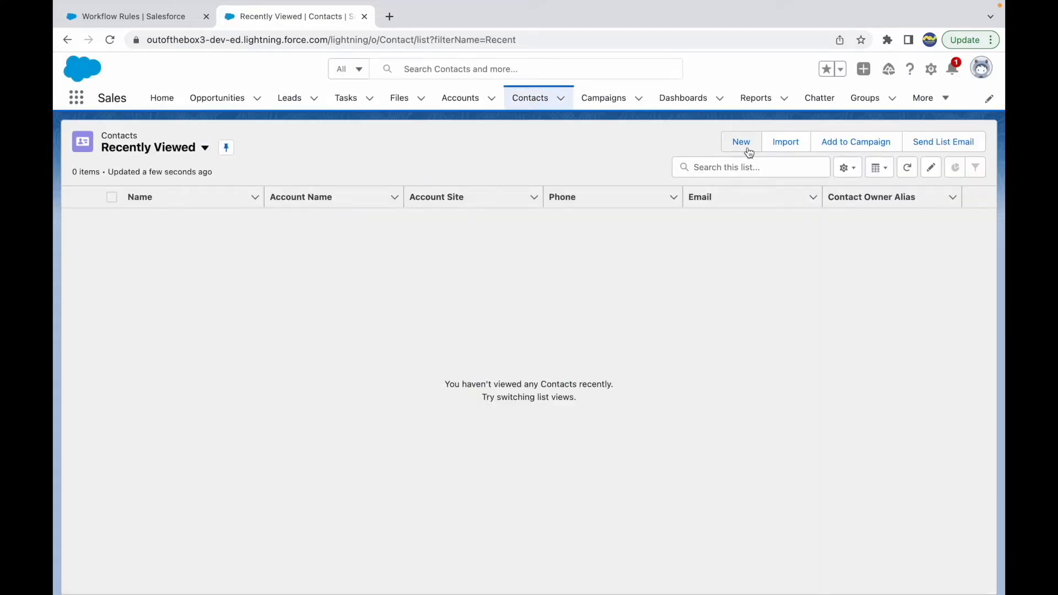
pyautogui.click(745, 146)
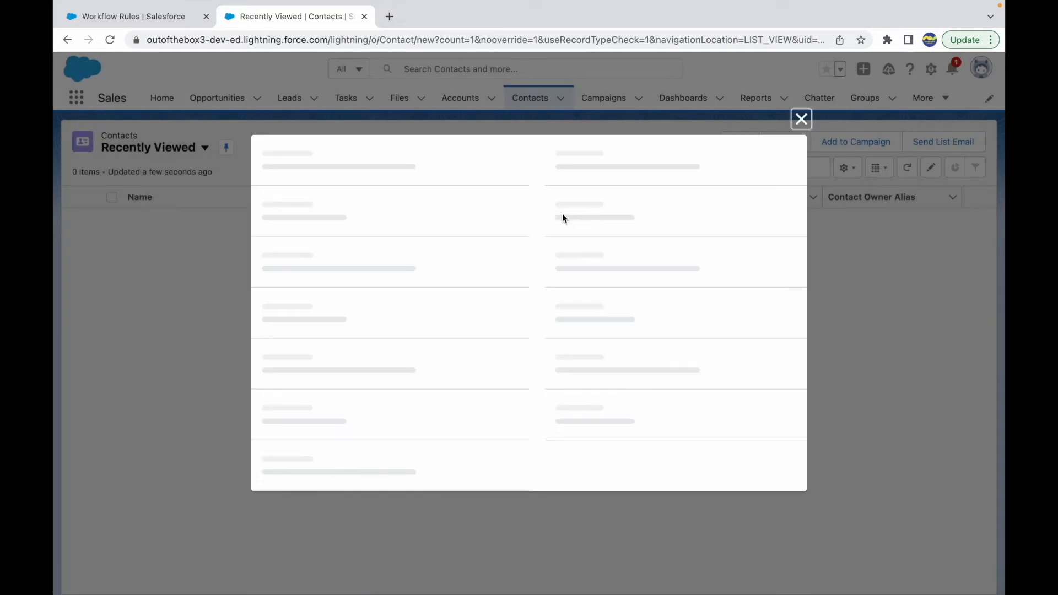
# Enter the new contact's first and last name
pyautogui.click(311, 275)
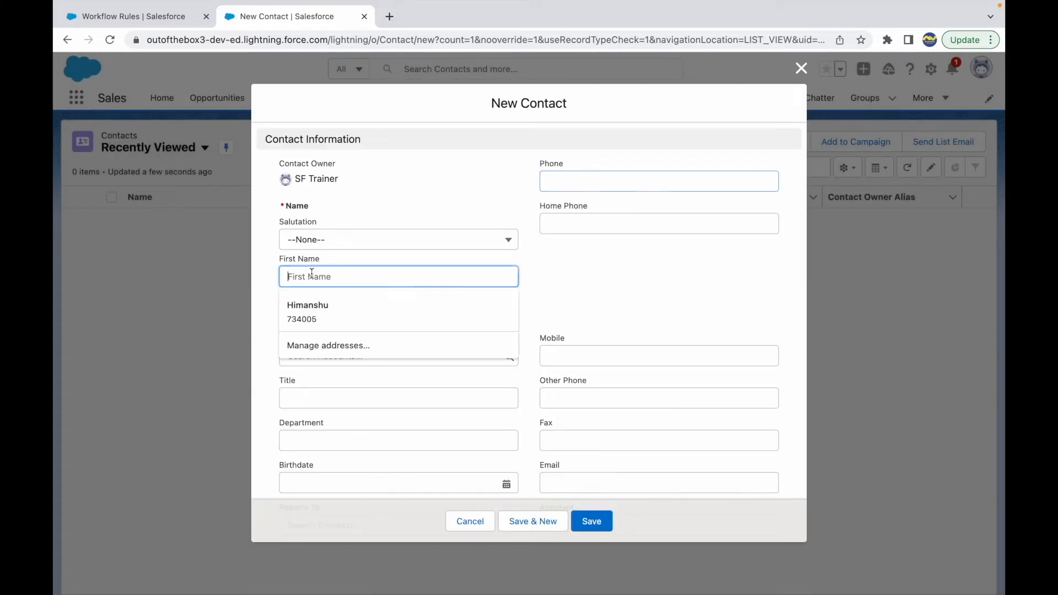
pyautogui.write('N')
pyautogui.press('BackSpace')
pyautogui.write('Co')
pyautogui.press('BackSpace')
pyautogui.press('BackSpace')
pyautogui.write('John')
pyautogui.press('Tab')
pyautogui.write('D')
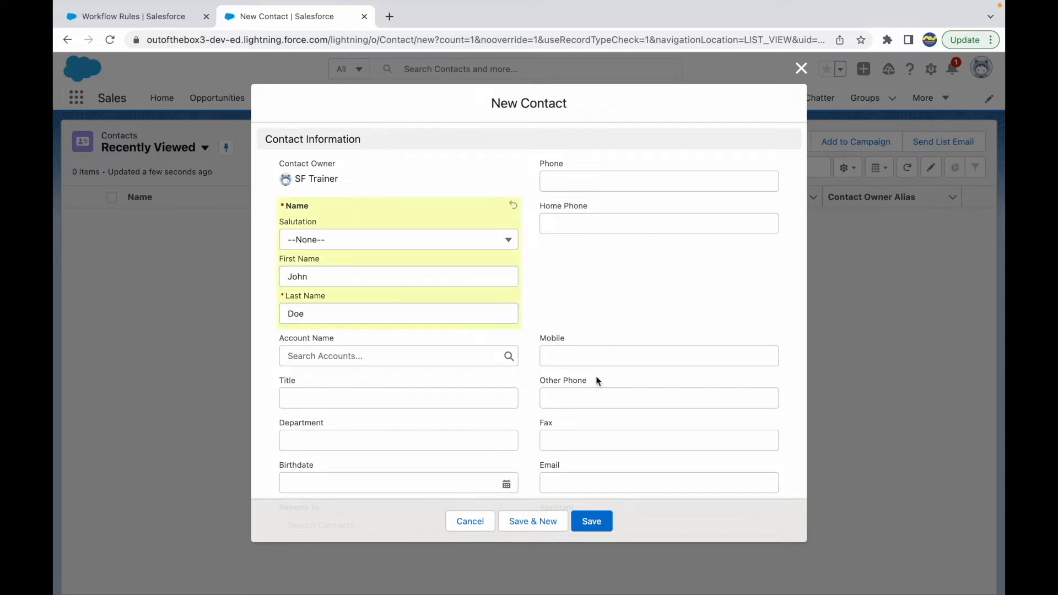
# Pick the new contact's birthdate from the calendar, save the record and dismiss the confirmation message
pyautogui.scroll(-2, 595, 378)
pyautogui.click(338, 368)
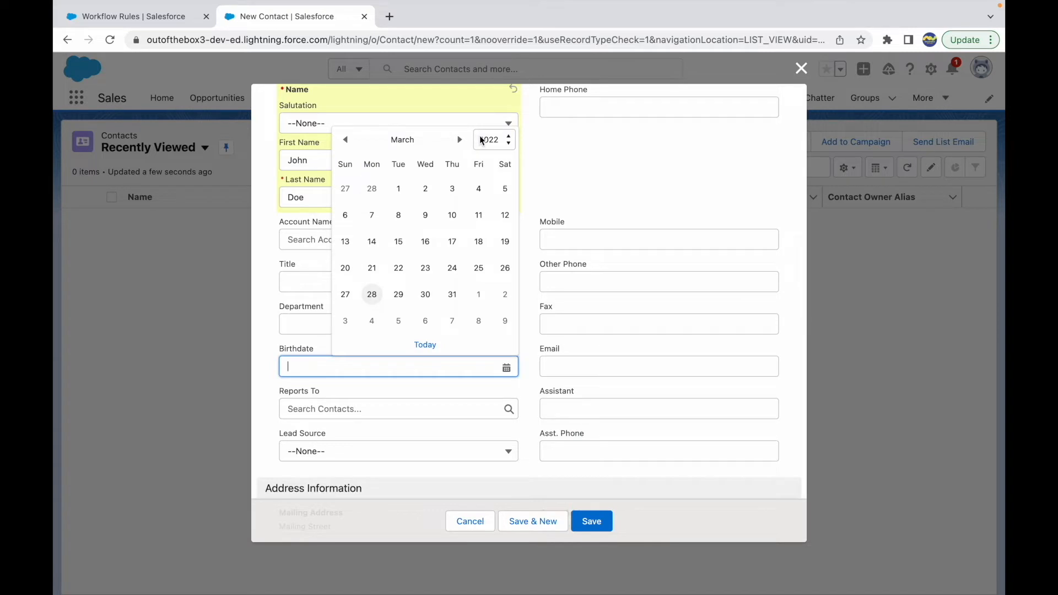
pyautogui.click(484, 139)
pyautogui.scroll(8, 494, 110)
pyautogui.click(494, 89)
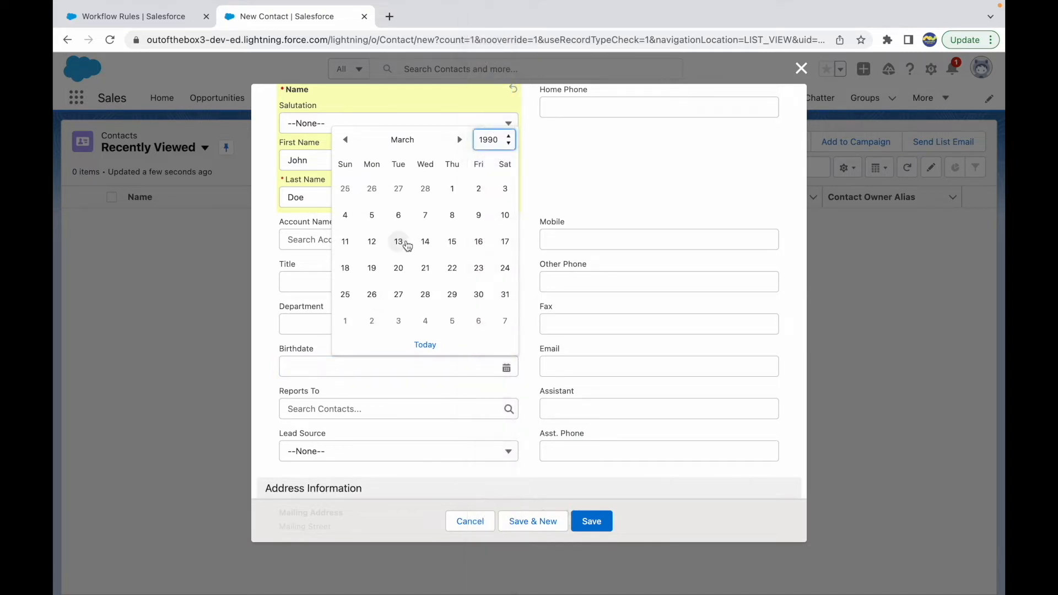
pyautogui.click(400, 241)
pyautogui.click(594, 523)
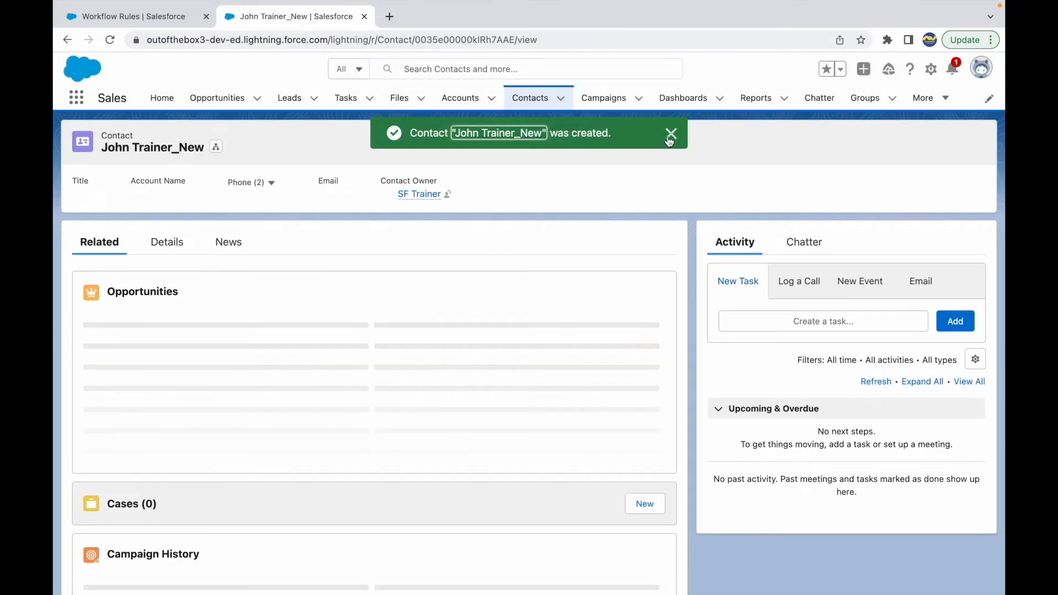
pyautogui.click(670, 134)
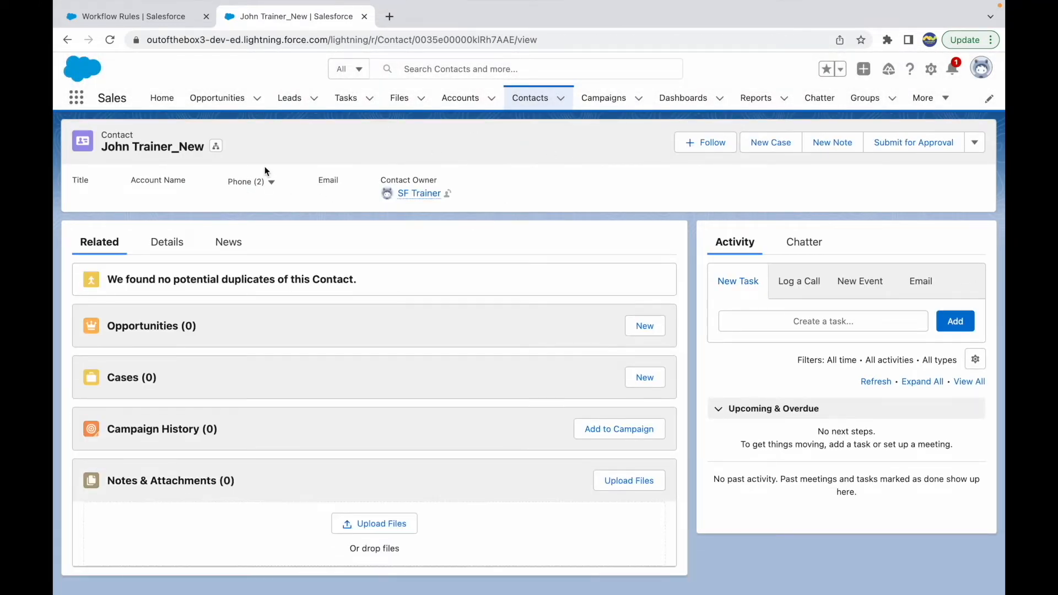
# Switch to Gmail in Safari and mark the "New Contact Record in the system" email as safe
pyautogui.hotkey('ctrl', 'Up')
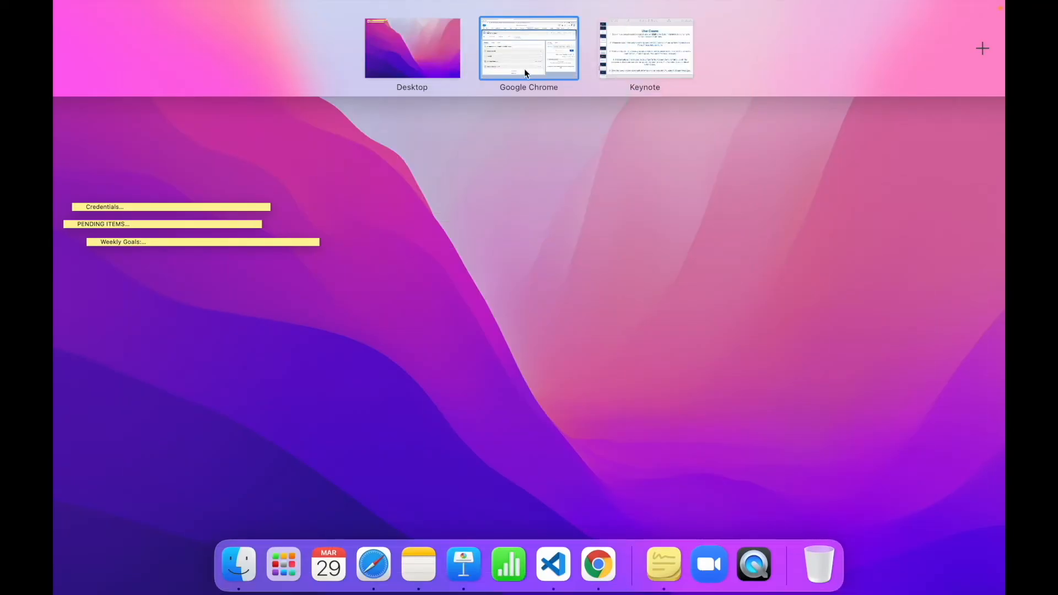
pyautogui.click(524, 68)
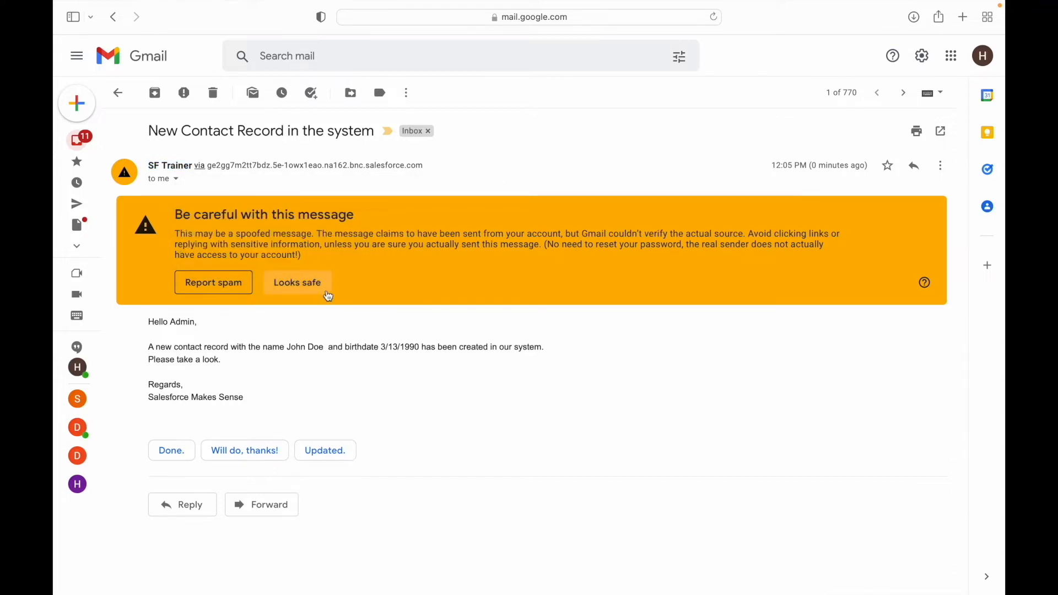
pyautogui.click(309, 286)
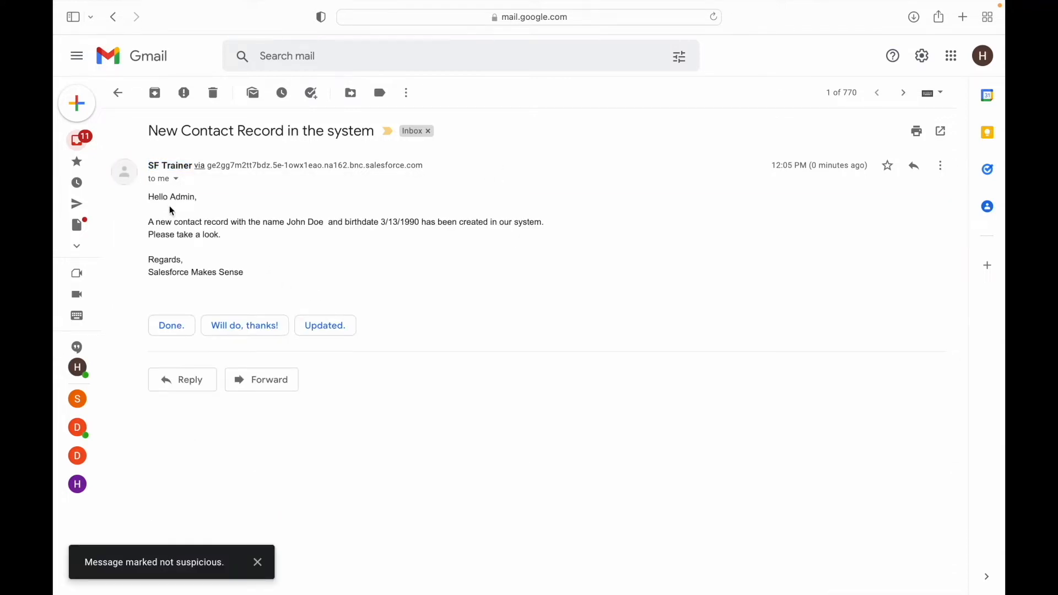
# Check the alert email's greeting, the contact name and birthdate in its body, and its sign-off
pyautogui.doubleClick(182, 198)
pyautogui.moveTo(178, 221); pyautogui.dragTo(429, 225)
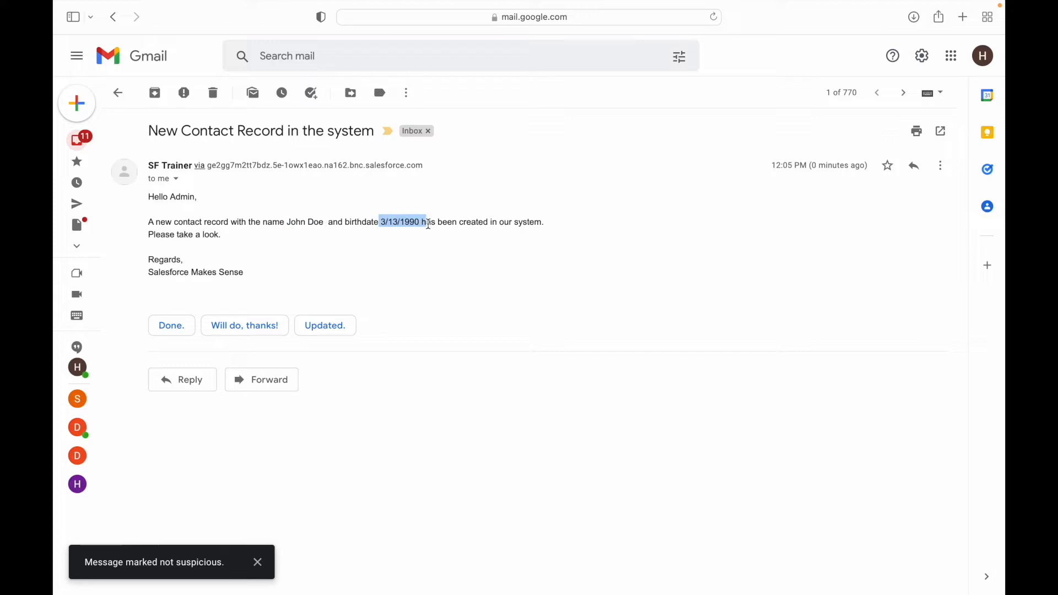
pyautogui.click(515, 223)
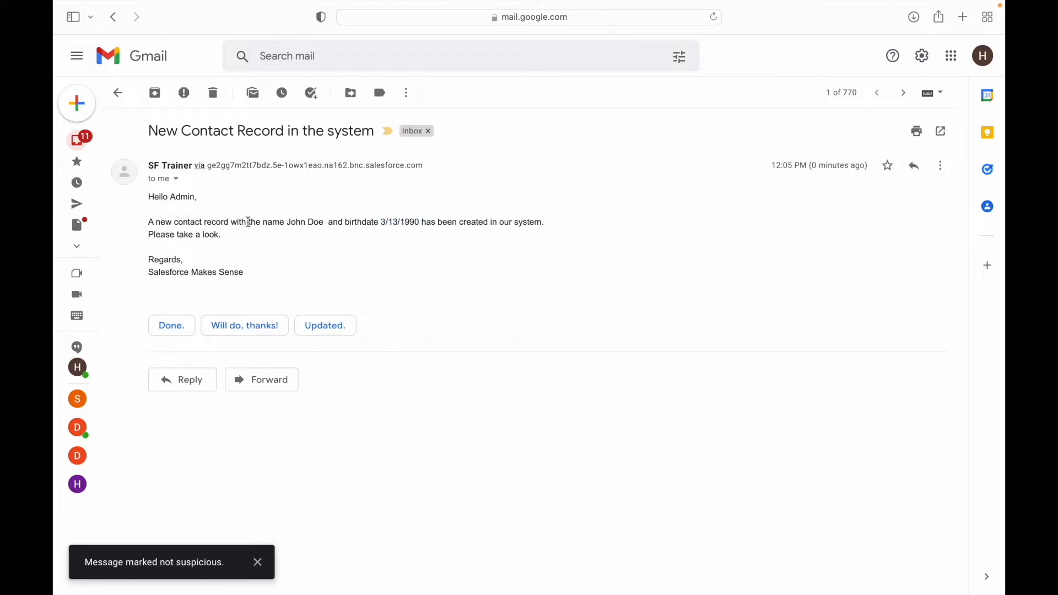
pyautogui.moveTo(286, 220); pyautogui.dragTo(428, 222)
pyautogui.click(517, 243)
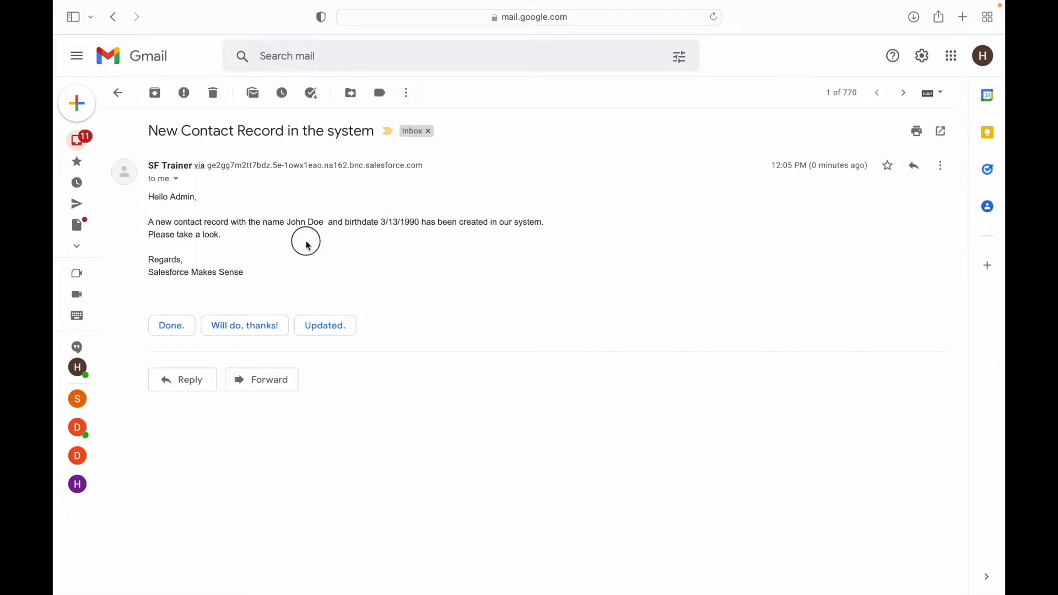
pyautogui.moveTo(262, 260); pyautogui.dragTo(156, 197)
pyautogui.click(237, 223)
# Switch to the Keynote Use Cases slide and examine use case 2's Account Industry condition, SIC Code and Organisation updates, and blank-field requirement
pyautogui.hotkey('ctrl', 'Up')
pyautogui.click(699, 51)
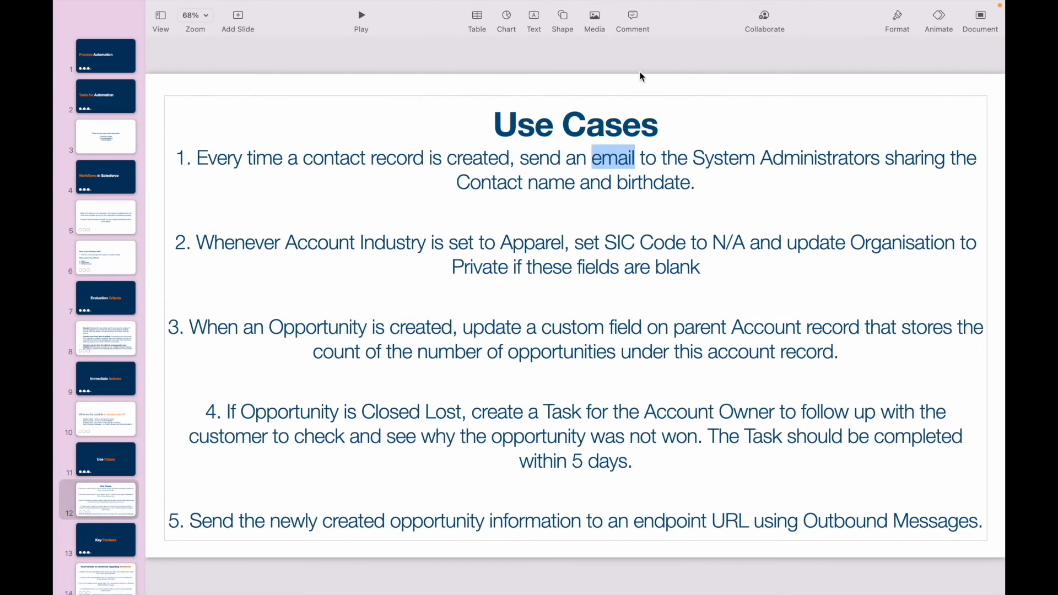
pyautogui.click(334, 213)
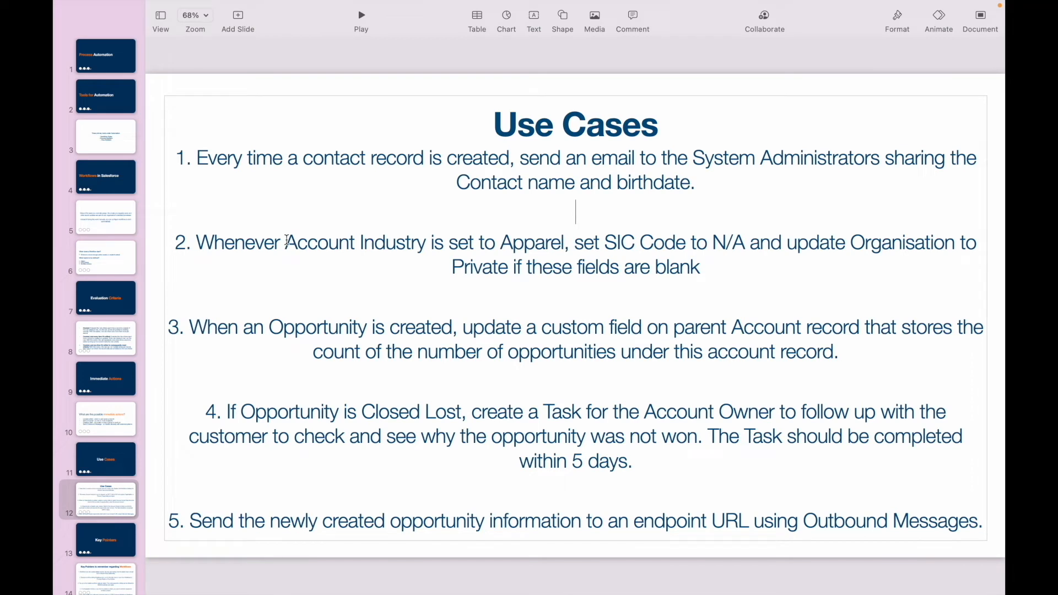
pyautogui.moveTo(288, 242); pyautogui.dragTo(747, 243)
pyautogui.click(605, 242)
pyautogui.click(883, 243)
pyautogui.doubleClick(886, 244)
pyautogui.click(490, 268)
pyautogui.doubleClick(493, 268)
pyautogui.click(514, 269)
pyautogui.moveTo(514, 269); pyautogui.dragTo(707, 267)
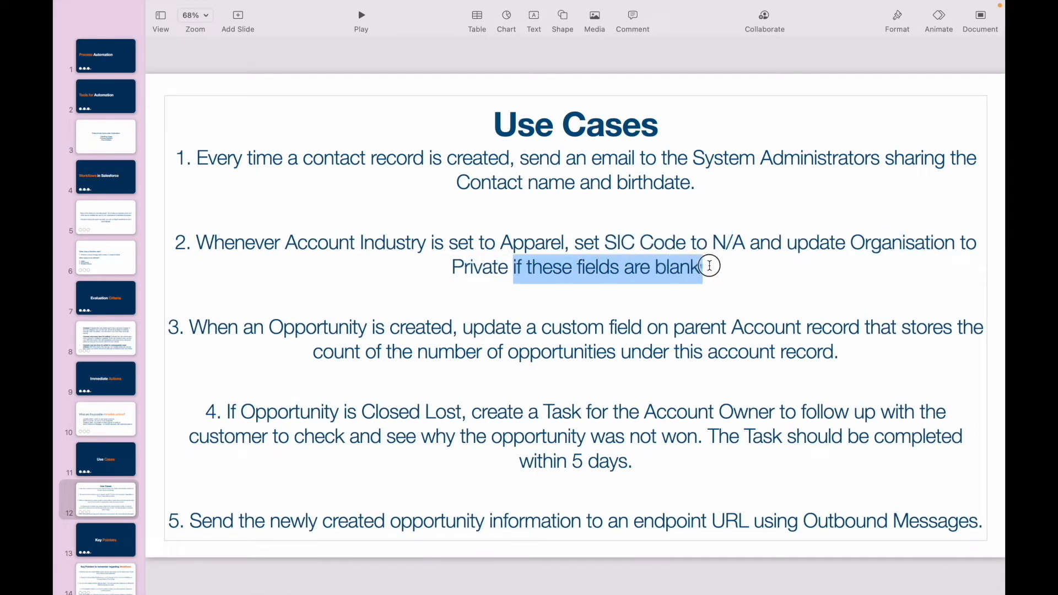
pyautogui.click(716, 268)
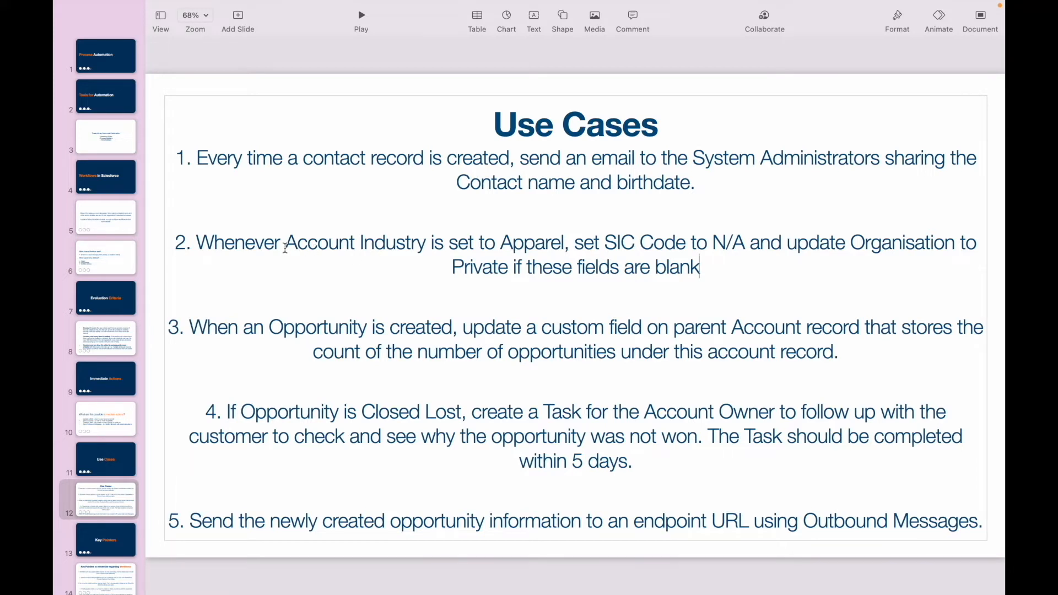
pyautogui.moveTo(285, 245); pyautogui.dragTo(563, 245)
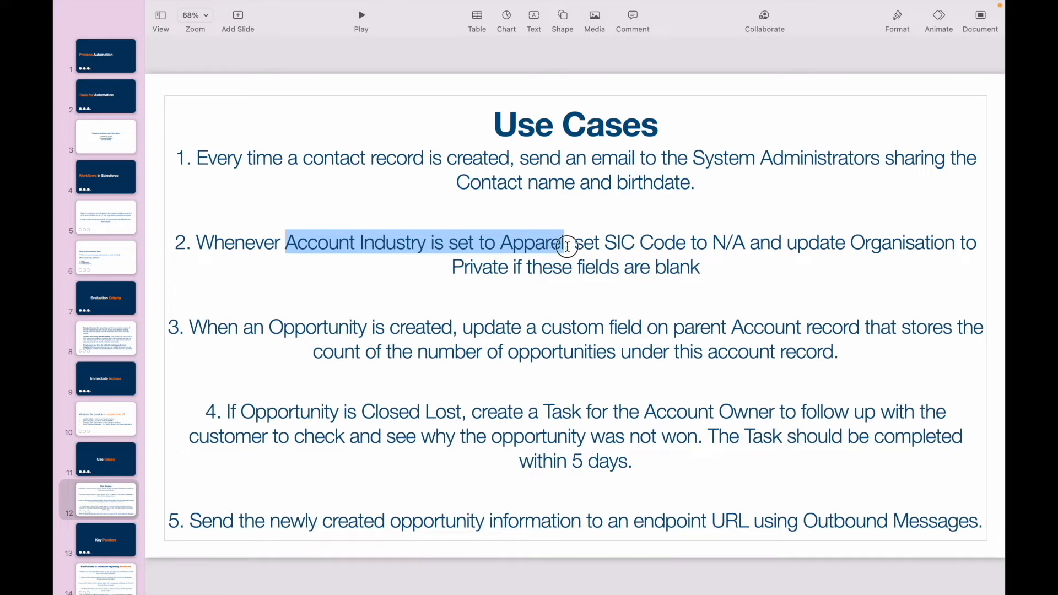
pyautogui.click(568, 247)
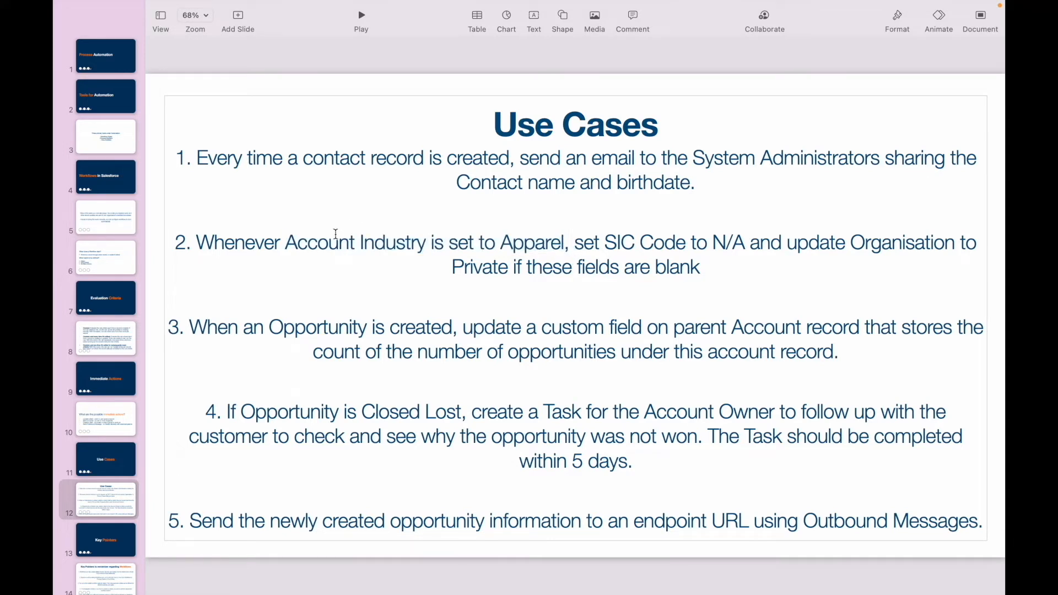
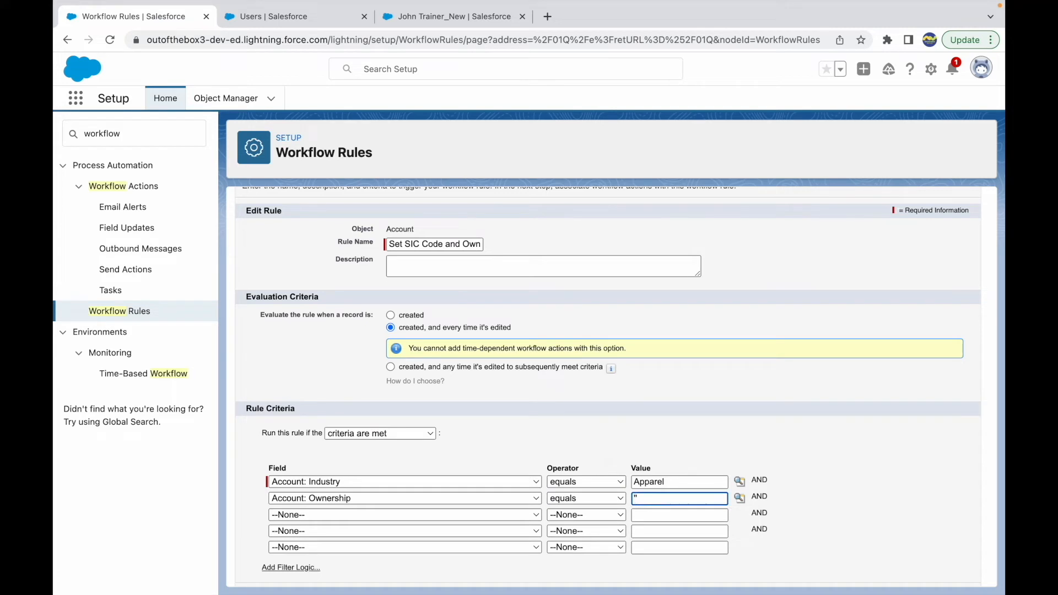
# Add a third rule criterion requiring Account: SIC Code to equal a blank value, and save the rule criteria
pyautogui.click(304, 513)
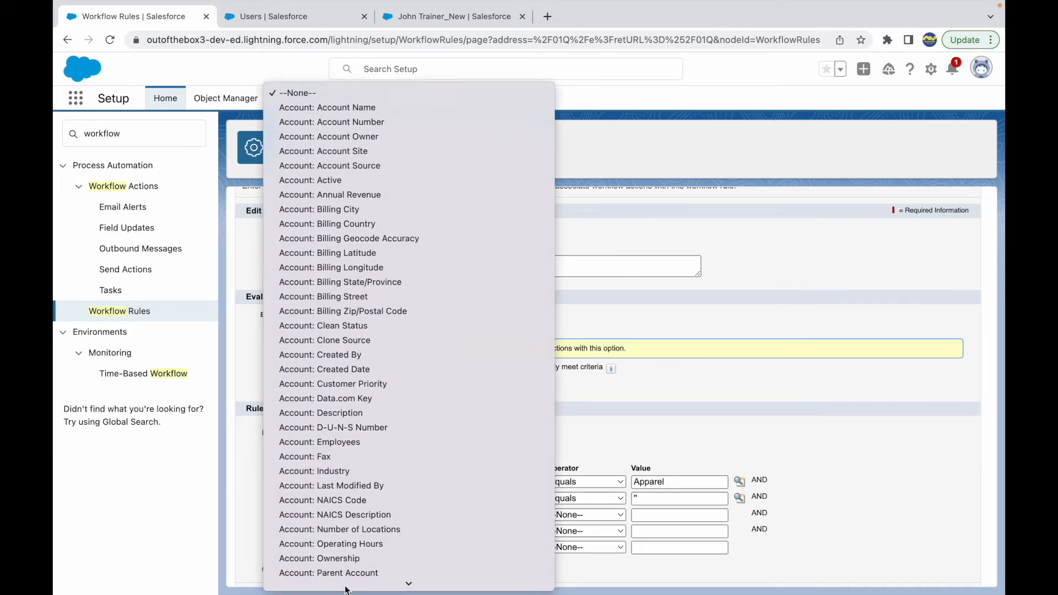
pyautogui.scroll(-5, 347, 573)
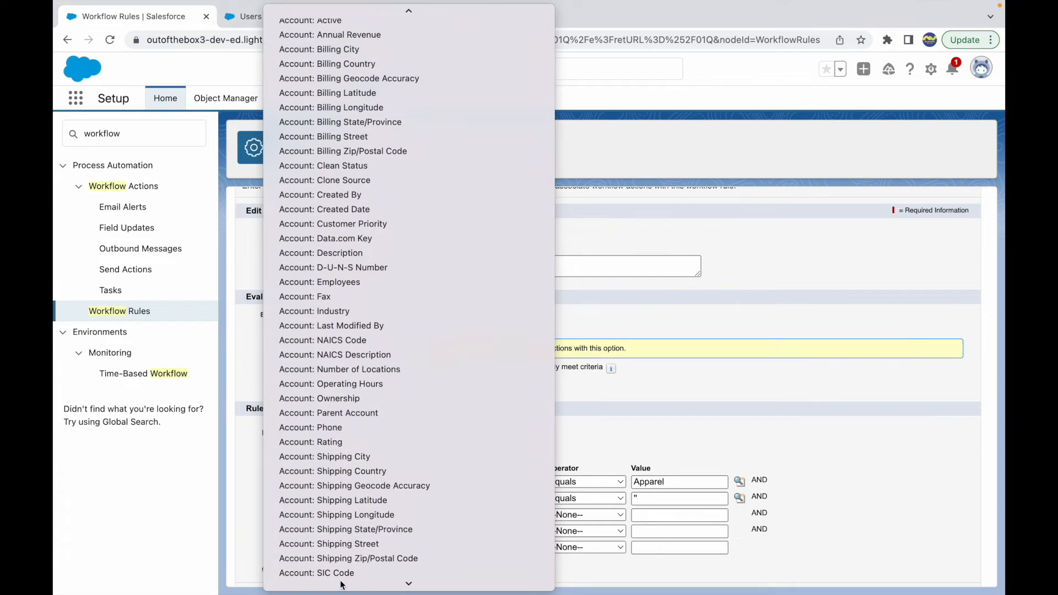
pyautogui.click(339, 462)
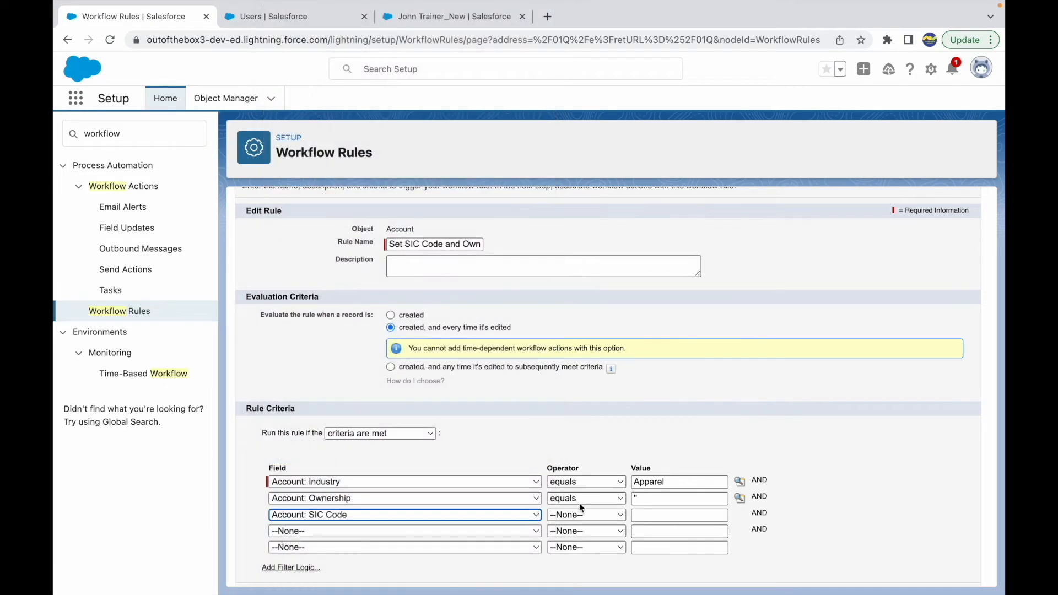
pyautogui.click(586, 515)
pyautogui.click(582, 537)
pyautogui.click(661, 515)
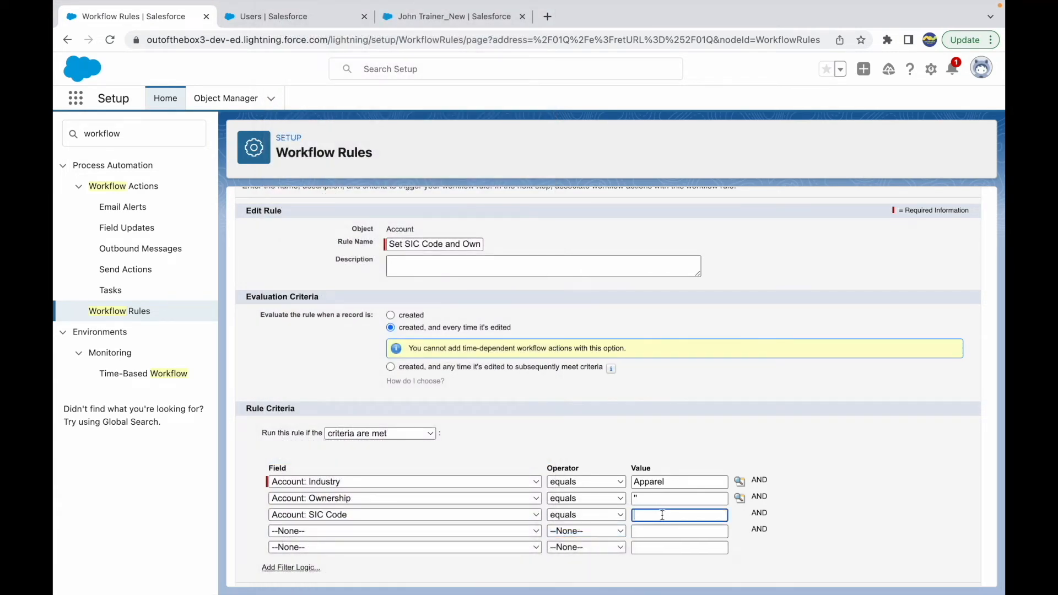
pyautogui.click(863, 479)
pyautogui.scroll(-1, 606, 430)
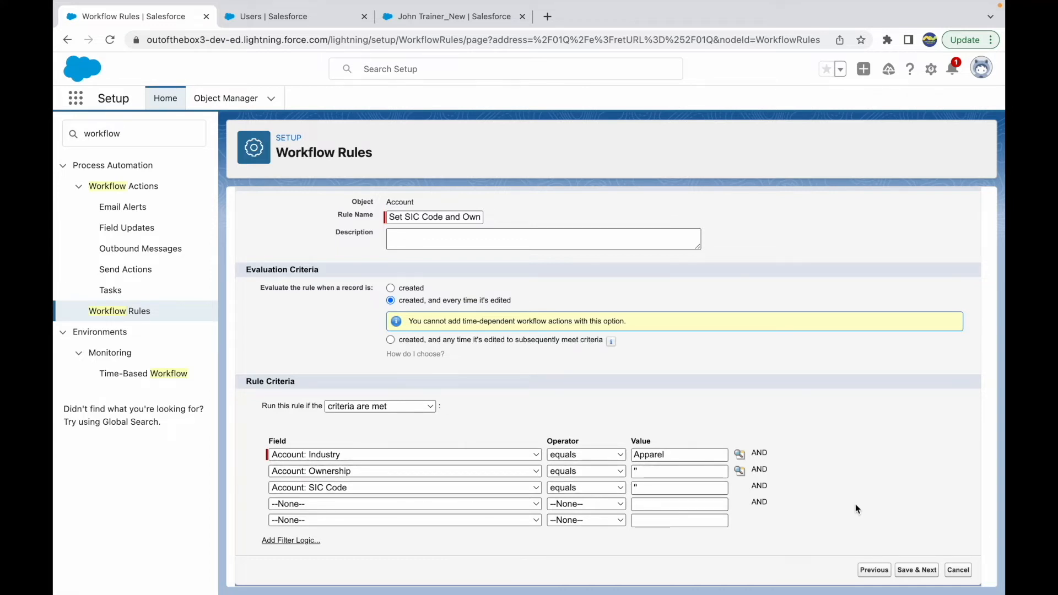
pyautogui.click(917, 573)
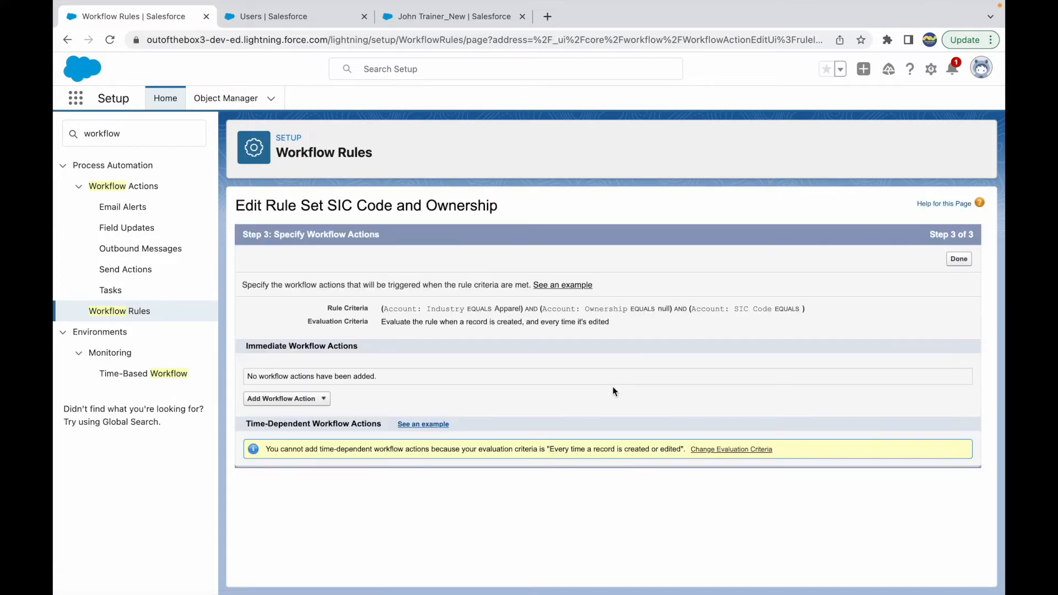
# Add a new field update action named Set SIC Code that targets the Account's SIC Code field
pyautogui.click(310, 398)
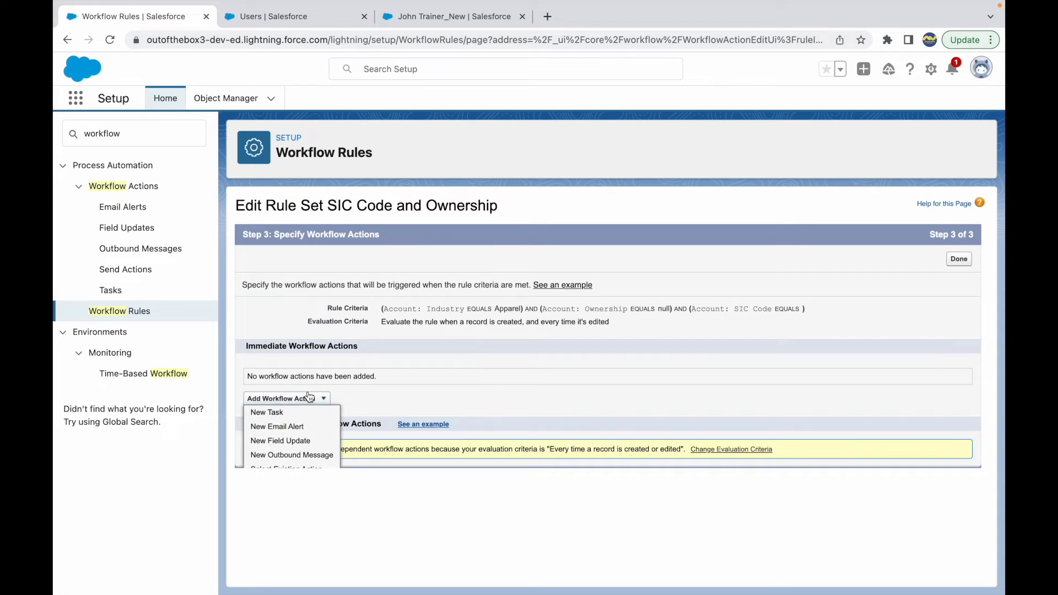
pyautogui.click(279, 441)
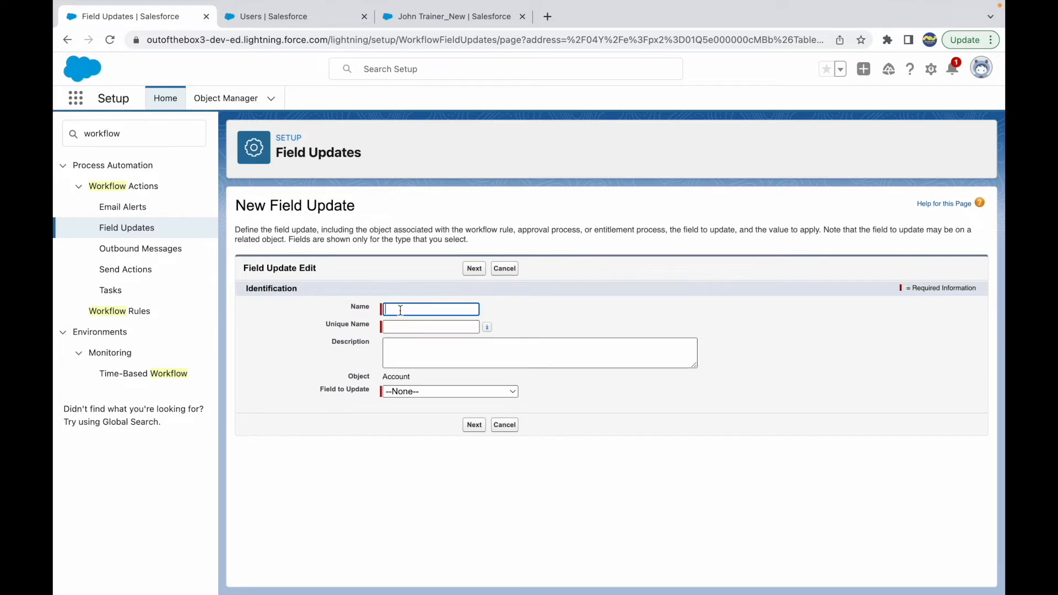
pyautogui.write('Set ')
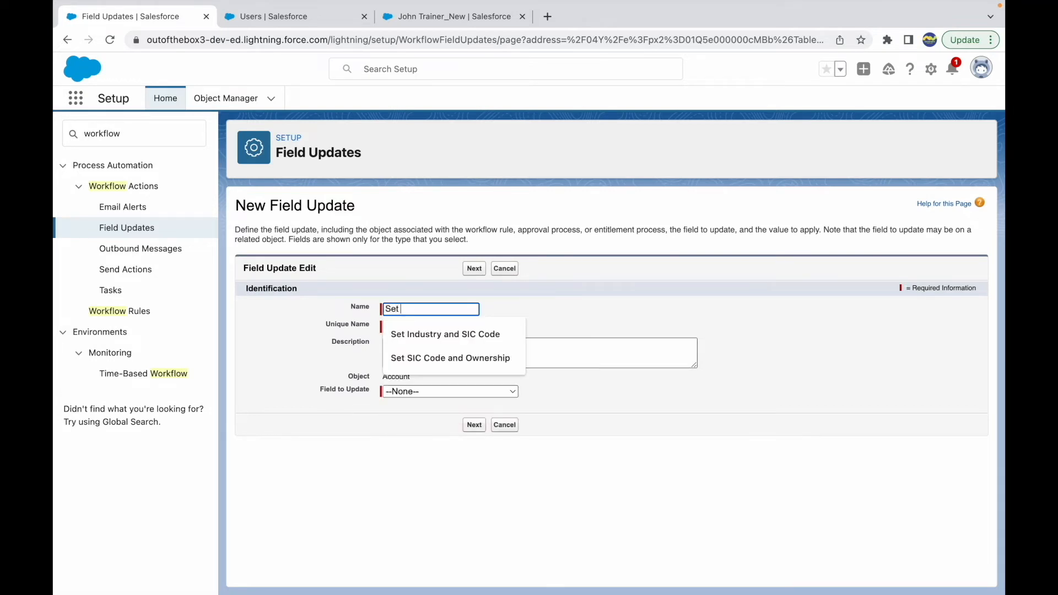
pyautogui.write('Indust')
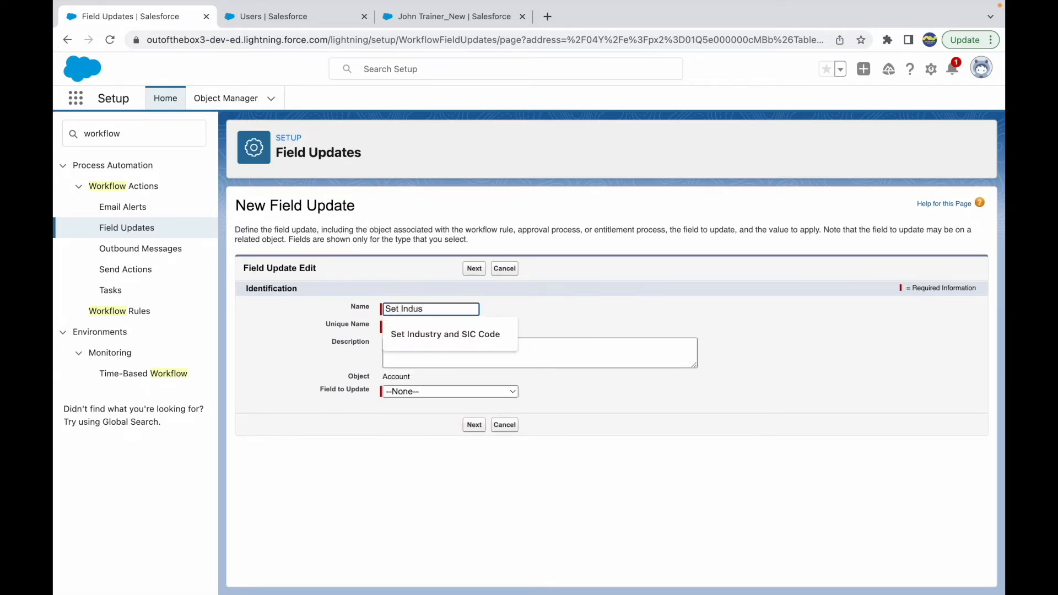
pyautogui.press('BackSpace')
pyautogui.press('BackSpace')
pyautogui.write('SIC Code')
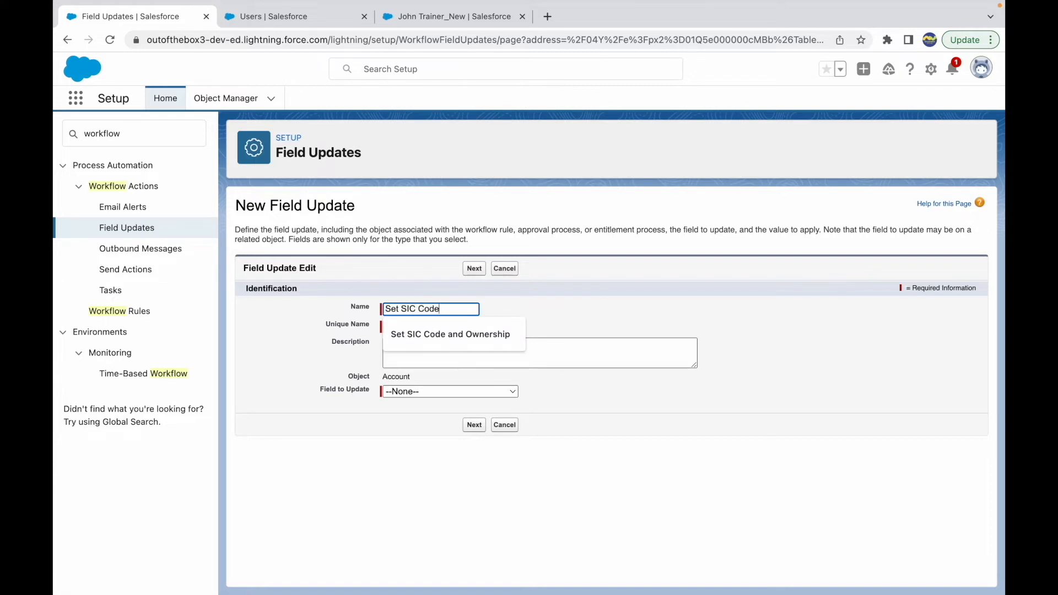
pyautogui.click(507, 349)
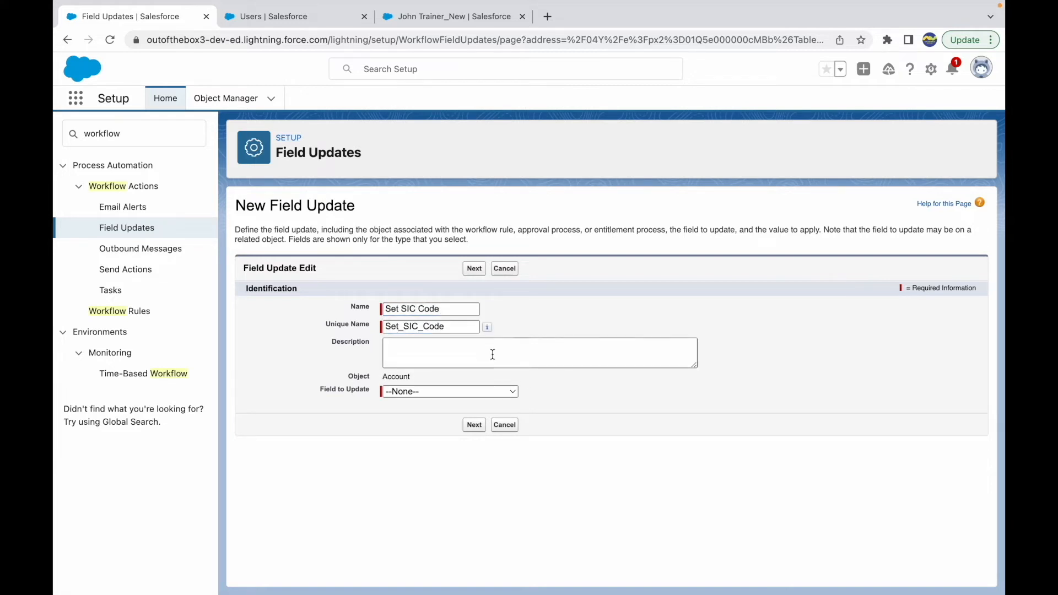
pyautogui.click(421, 392)
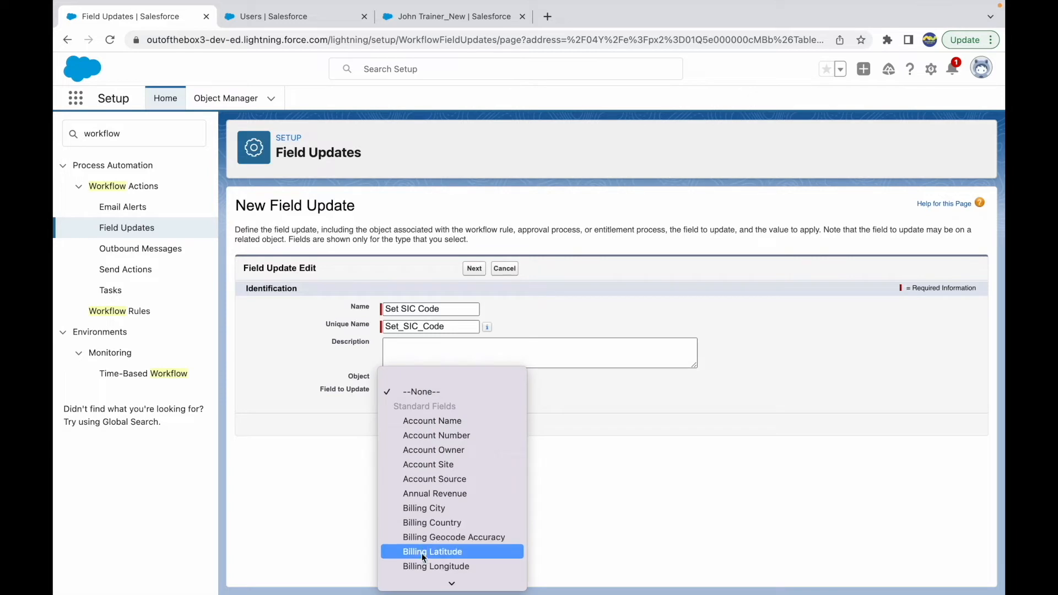
pyautogui.scroll(-10, 423, 573)
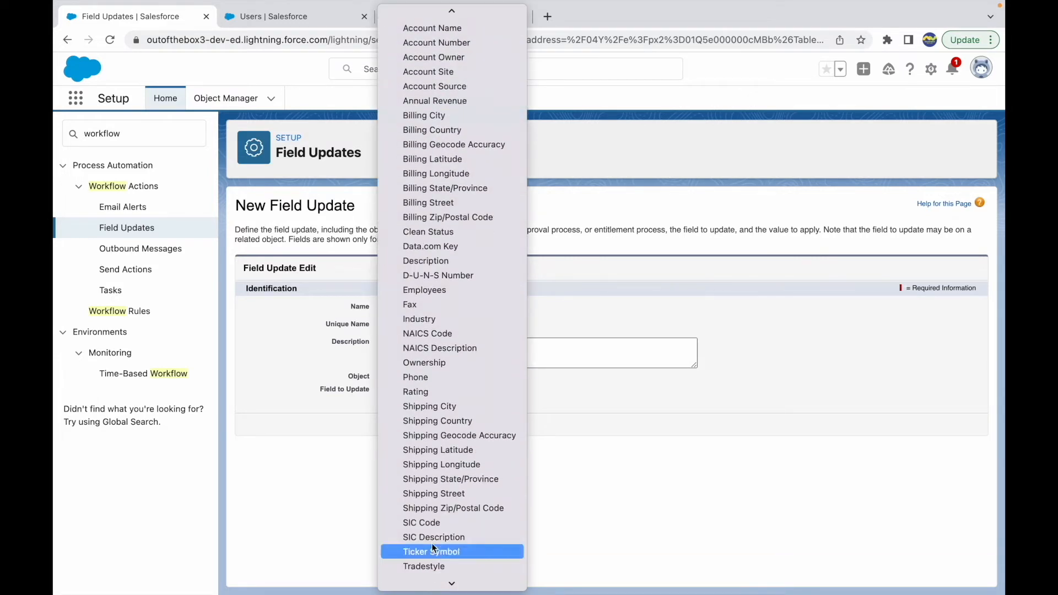
pyautogui.click(428, 523)
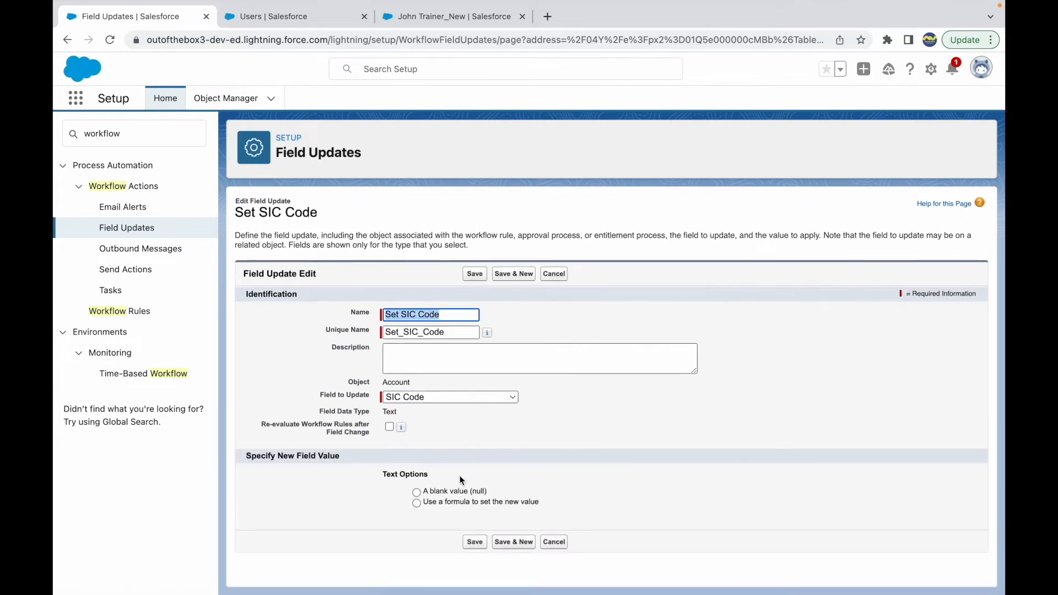
# Choose a formula for the new SIC Code value, enter N/A and try to save the field update
pyautogui.click(443, 501)
pyautogui.click(444, 518)
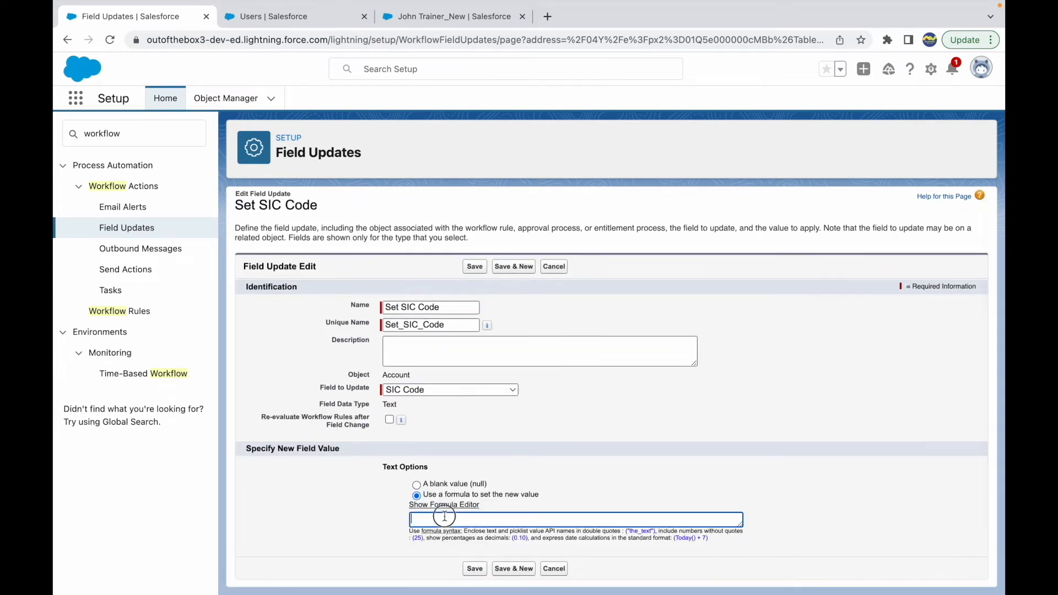
pyautogui.write('N/A')
pyautogui.click(480, 573)
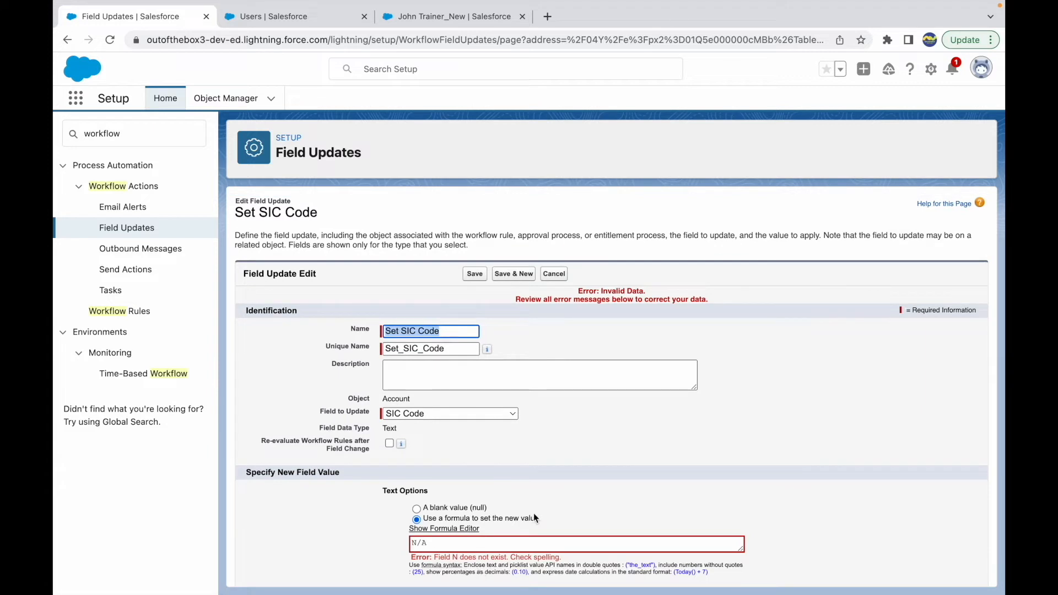
# Enclose the formula text in quotes as 'N/A' and save the Set SIC Code field update
pyautogui.scroll(-1, 533, 514)
pyautogui.click(495, 506)
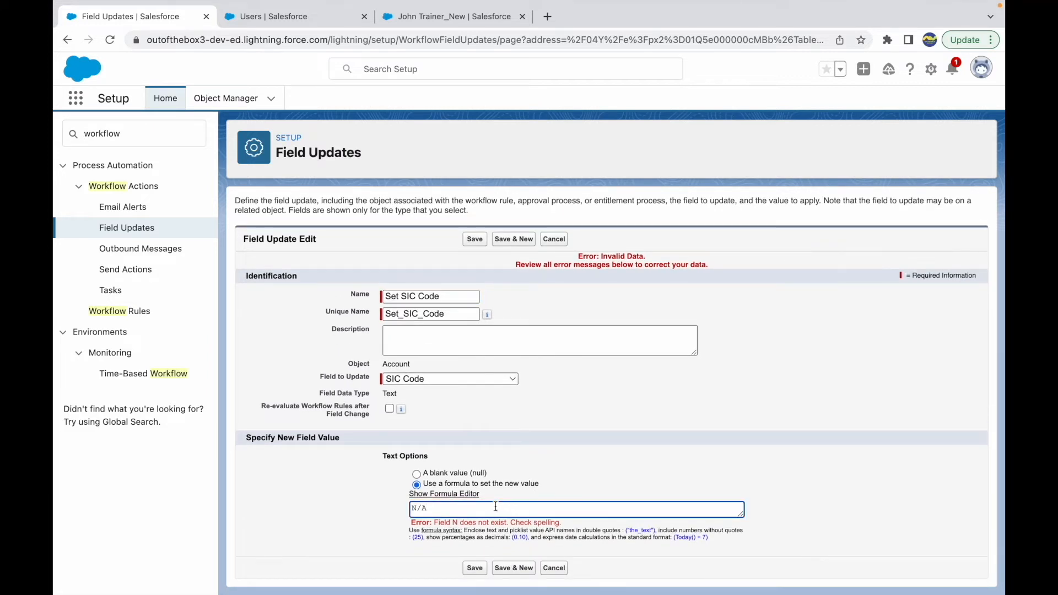
pyautogui.write("'N/A'")
pyautogui.click(481, 574)
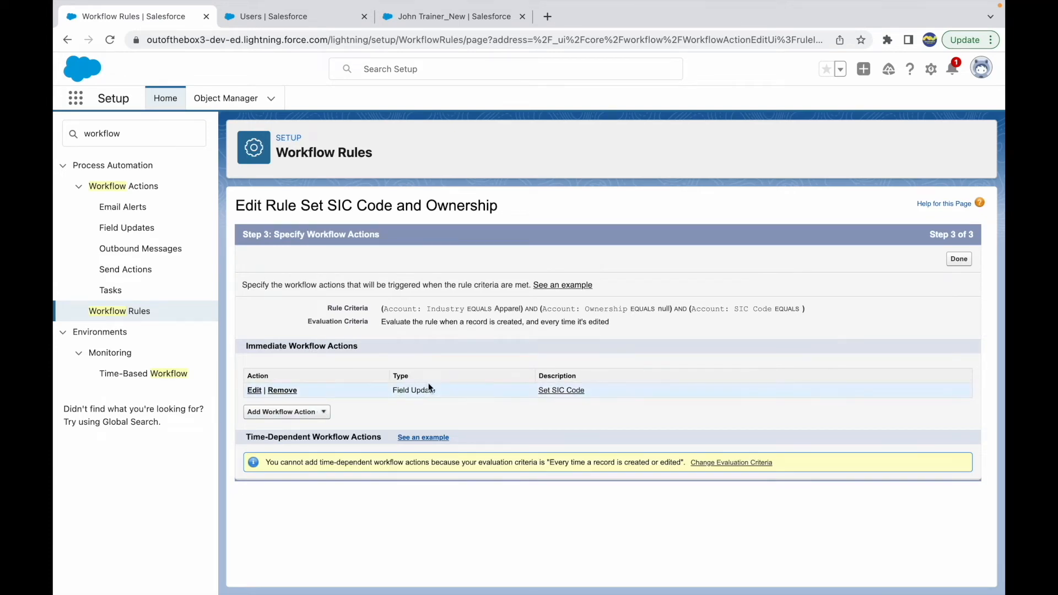
# Switch to the Keynote Use Cases slide, check use case 2's required value and blank-field condition, and return to Salesforce
pyautogui.hotkey('ctrl', 'Right')
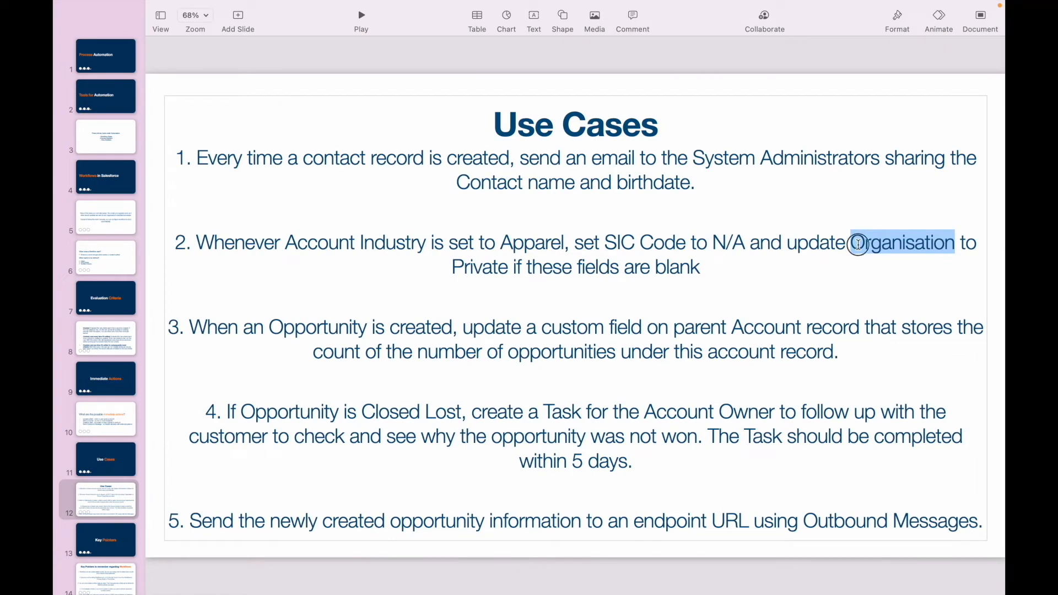
pyautogui.doubleClick(482, 267)
pyautogui.click(691, 265)
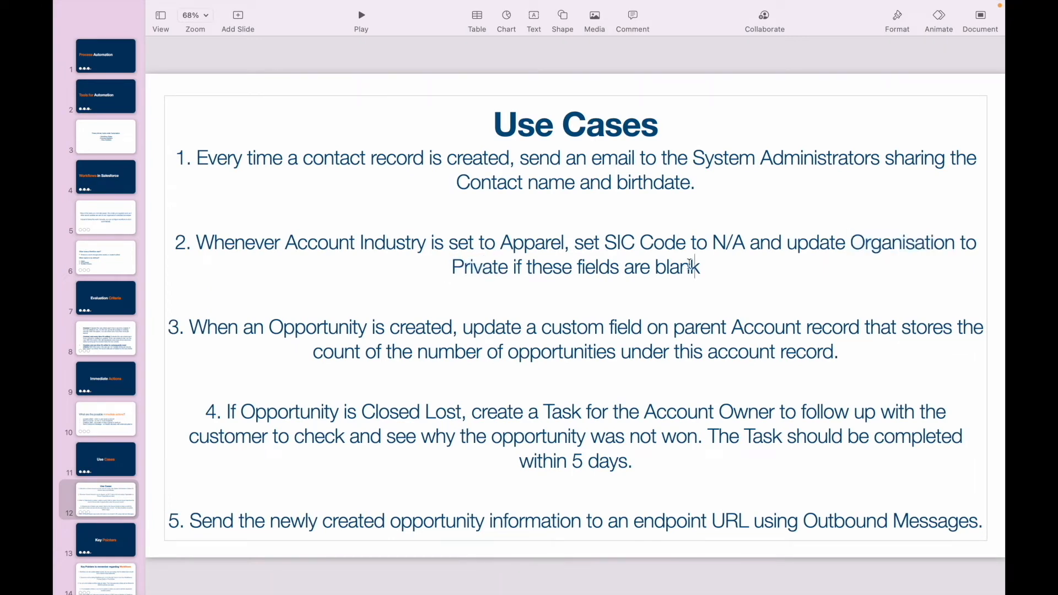
pyautogui.hotkey('ctrl', 'Left')
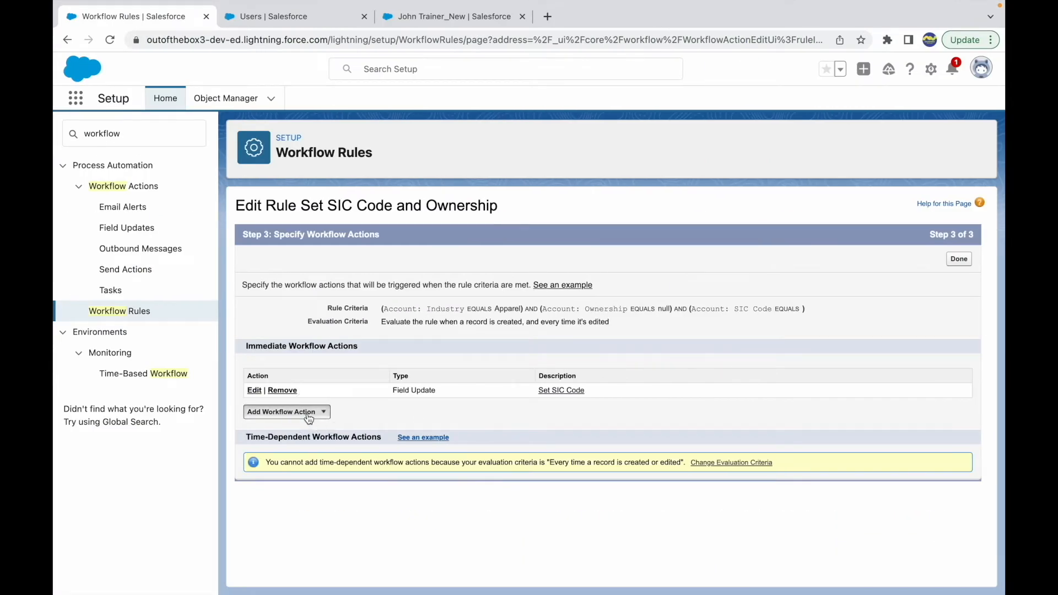
# Add a second field update action named Set Ownership that targets the Account's Ownership field
pyautogui.click(295, 412)
pyautogui.click(270, 453)
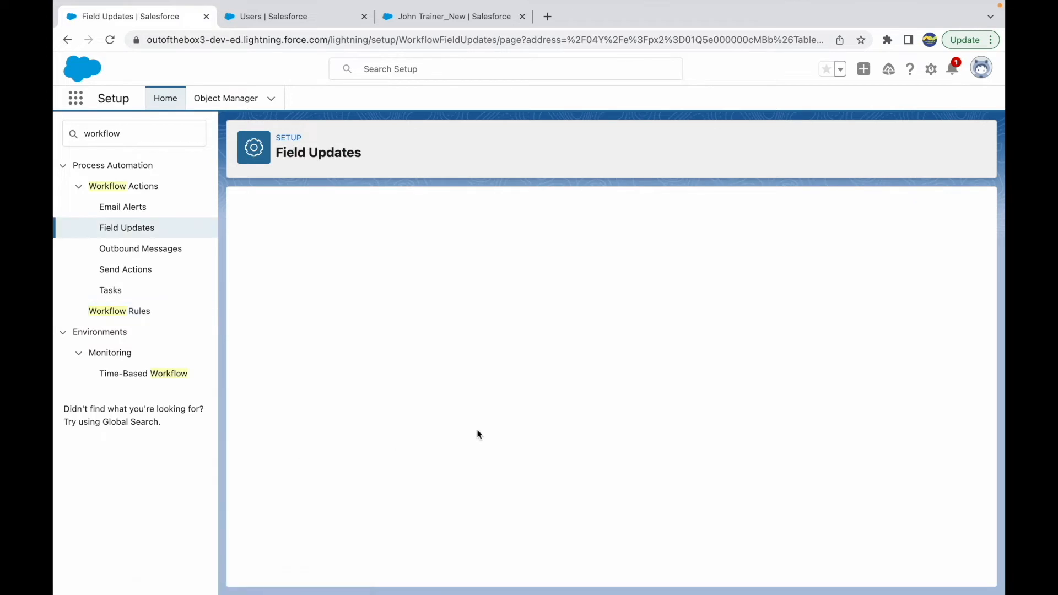
pyautogui.write('Se')
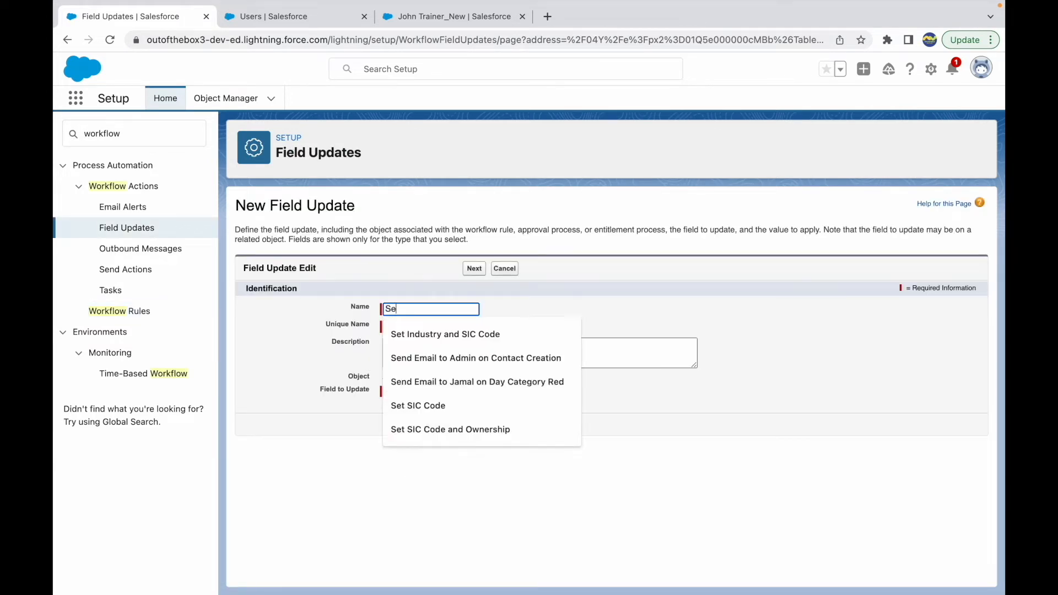
pyautogui.write('t Ownership')
pyautogui.press('Tab')
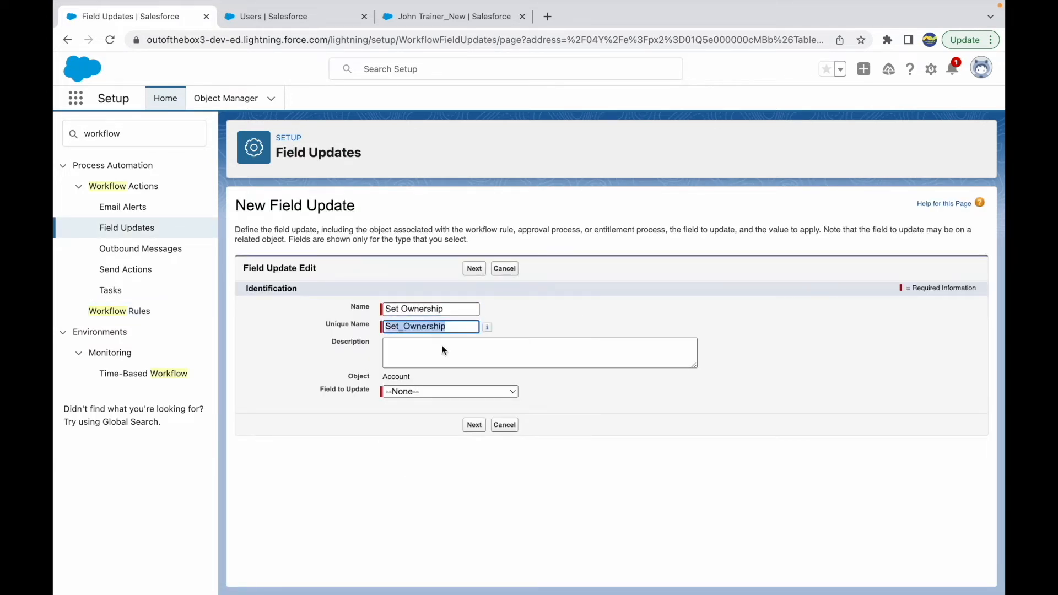
pyautogui.click(422, 392)
pyautogui.moveTo(437, 587)
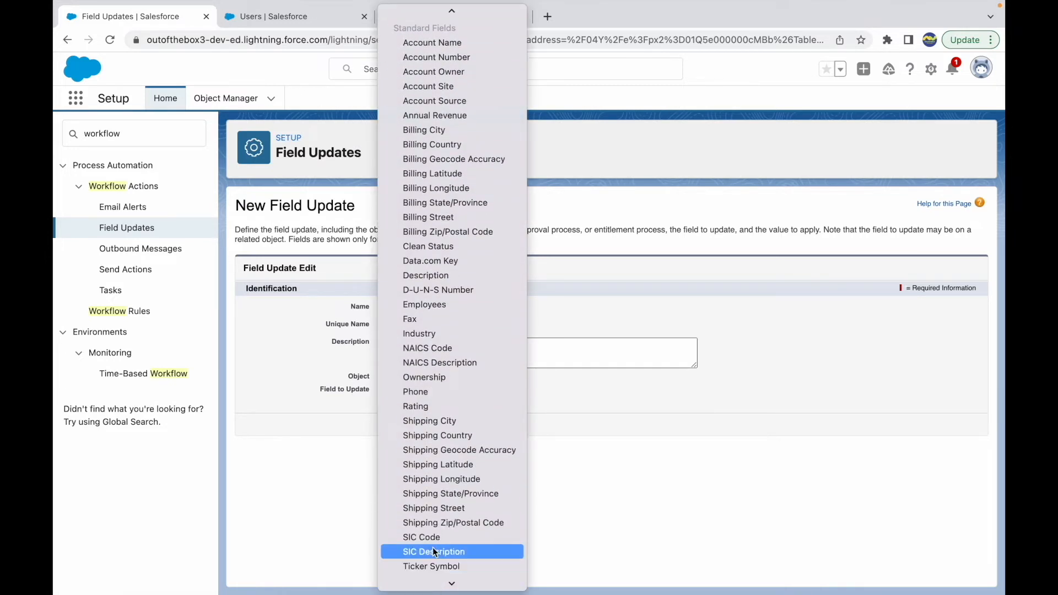
pyautogui.click(423, 379)
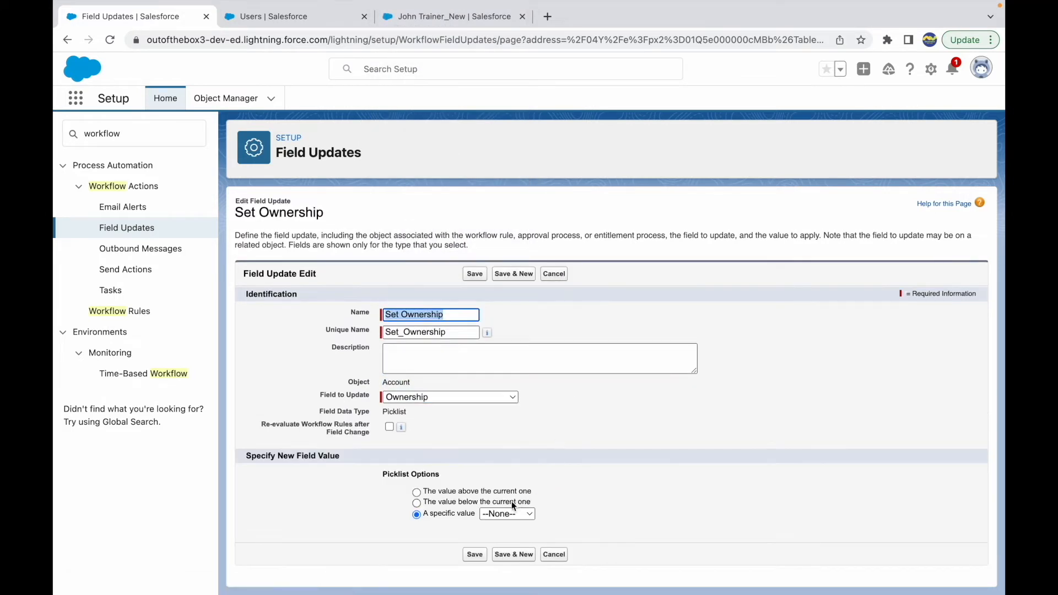
# Set the specific picklist value for Ownership to Private and save the field update
pyautogui.click(501, 514)
pyautogui.click(508, 546)
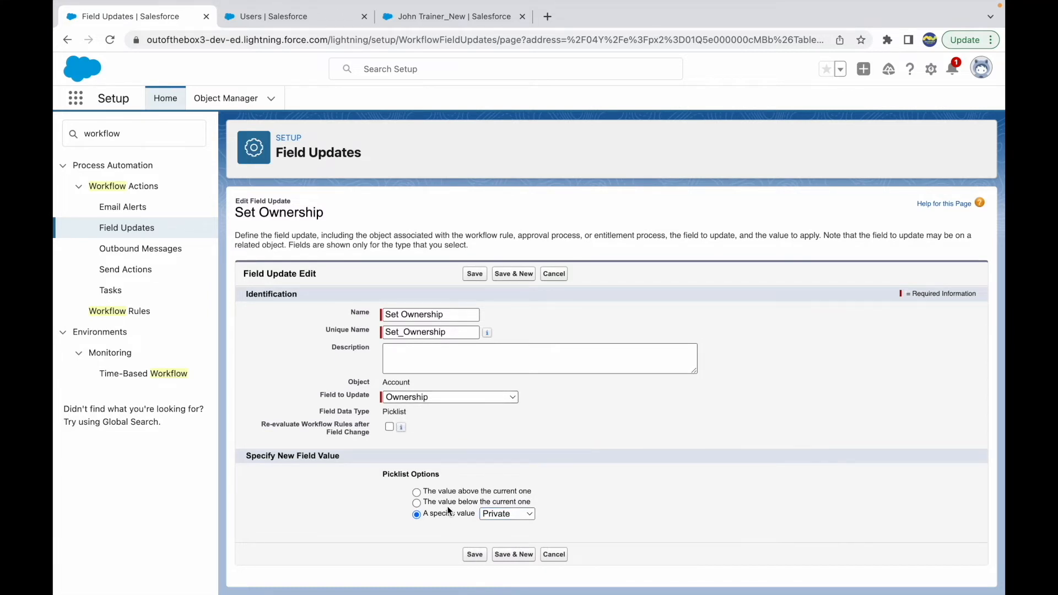
pyautogui.click(504, 515)
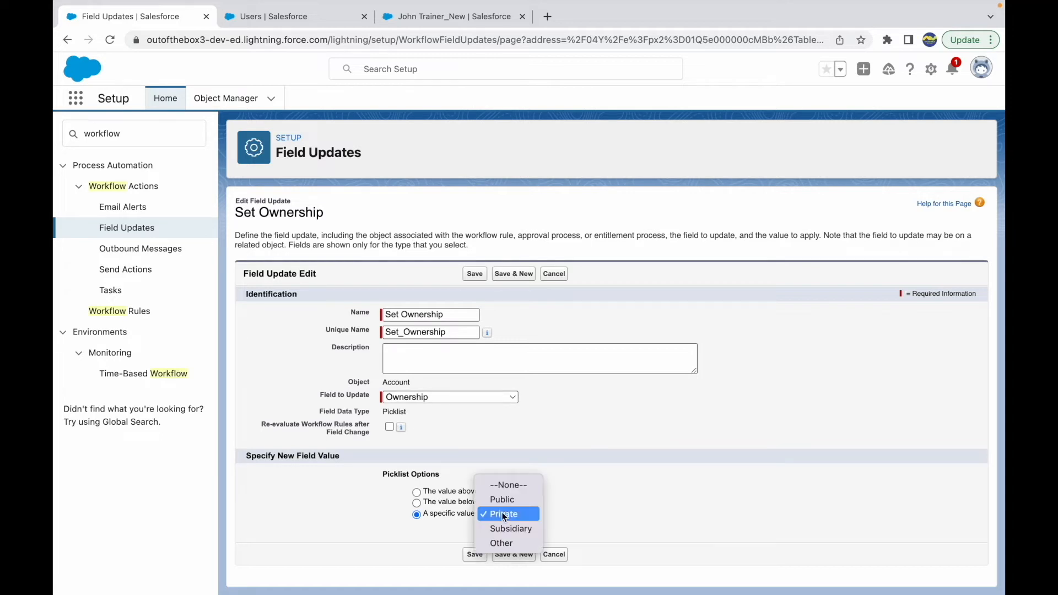
pyautogui.click(505, 517)
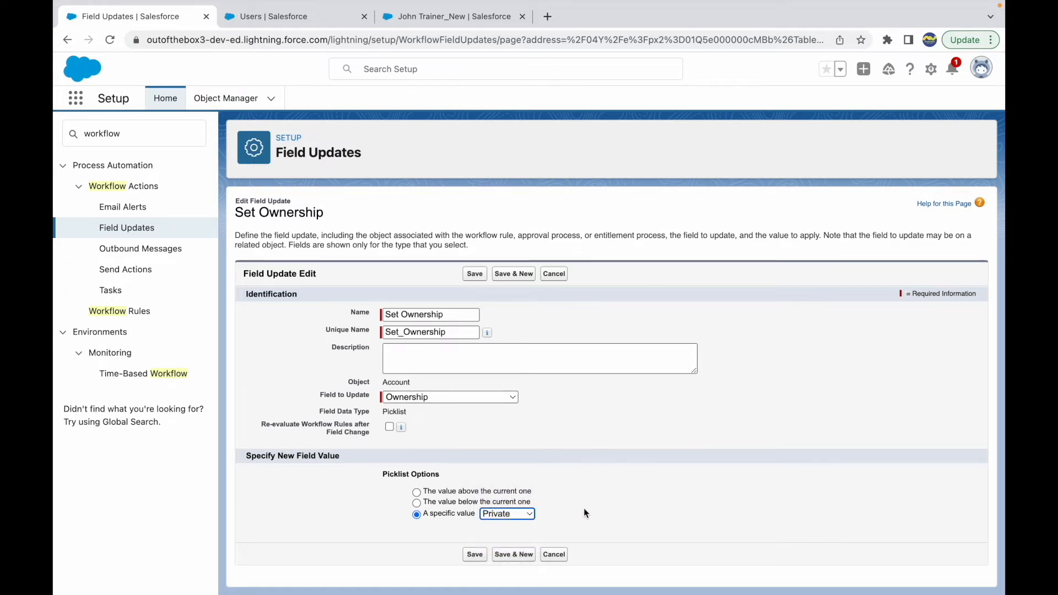
pyautogui.click(525, 518)
pyautogui.click(504, 513)
pyautogui.click(478, 554)
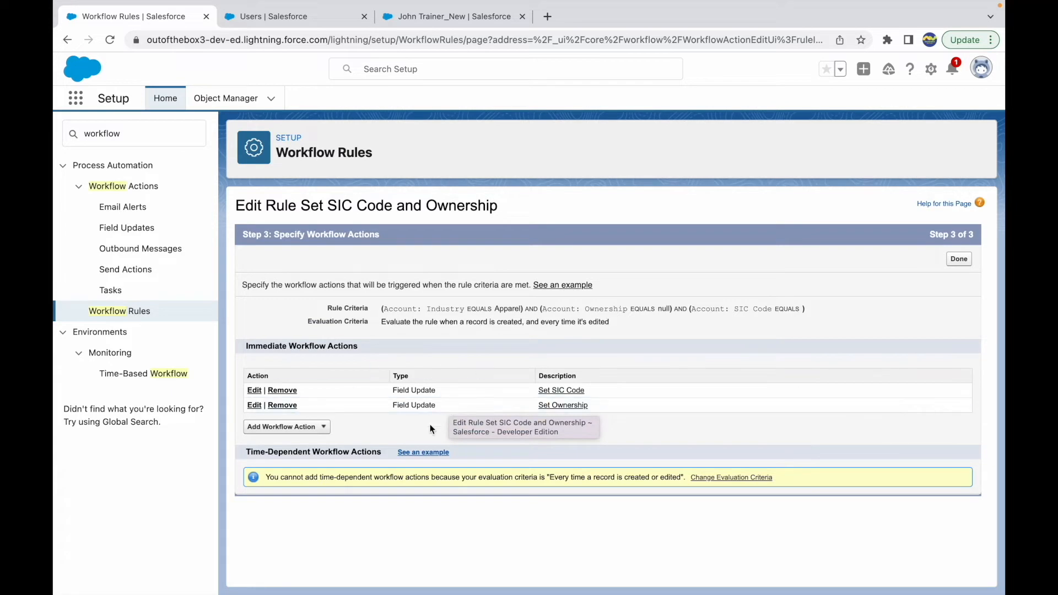
# Finish specifying the workflow actions and review the rule's evaluation criteria, rule criteria and immediate field updates
pyautogui.click(959, 259)
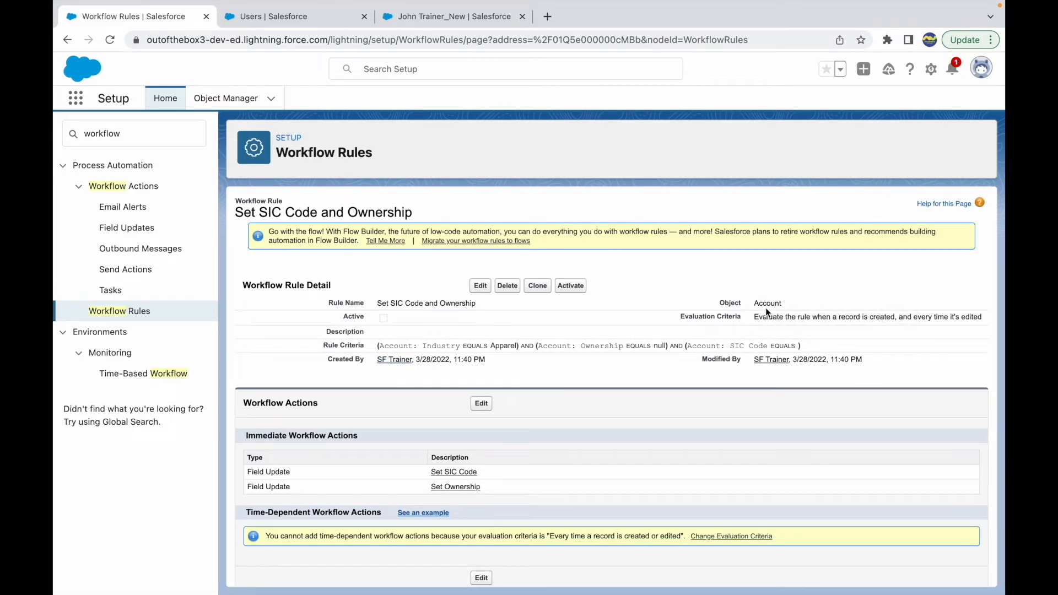
pyautogui.moveTo(860, 317); pyautogui.dragTo(976, 318)
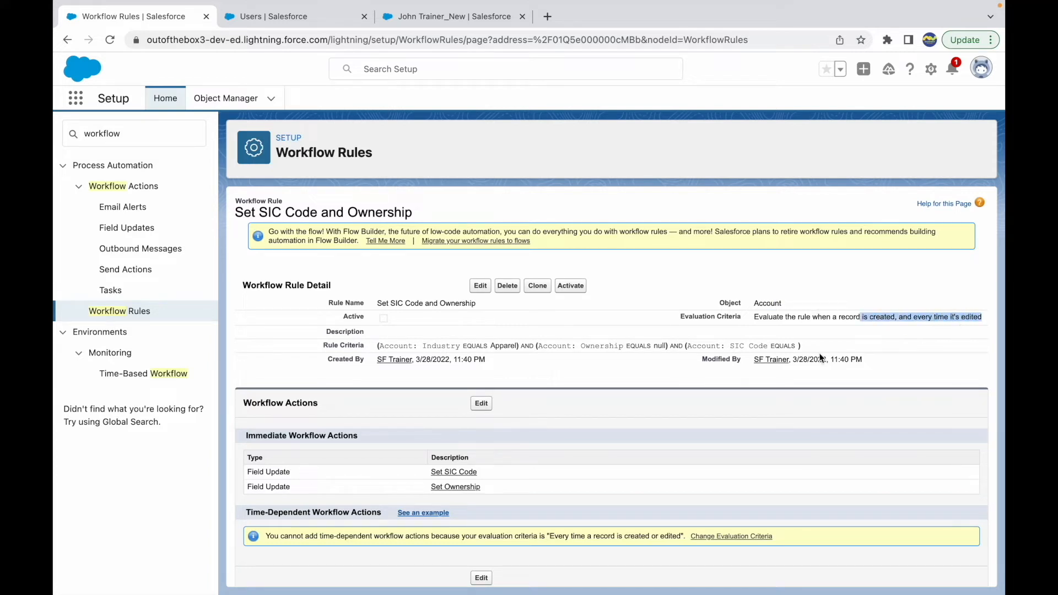
pyautogui.click(762, 372)
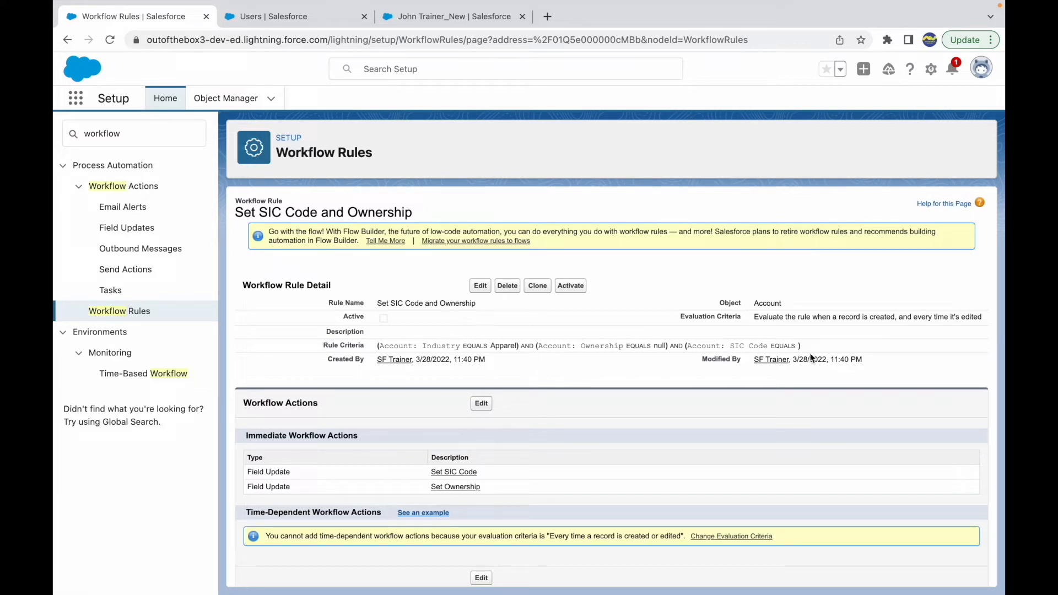
pyautogui.scroll(-1, 469, 436)
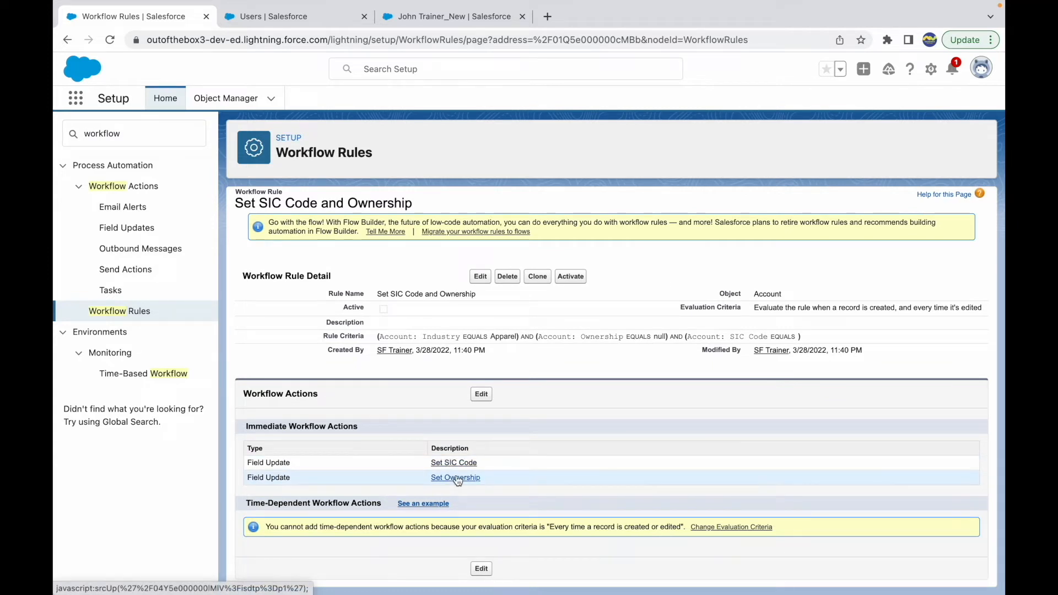
# Activate the Set SIC Code and Ownership workflow rule, and open the Accounts list in the browser tab showing Users
pyautogui.click(570, 276)
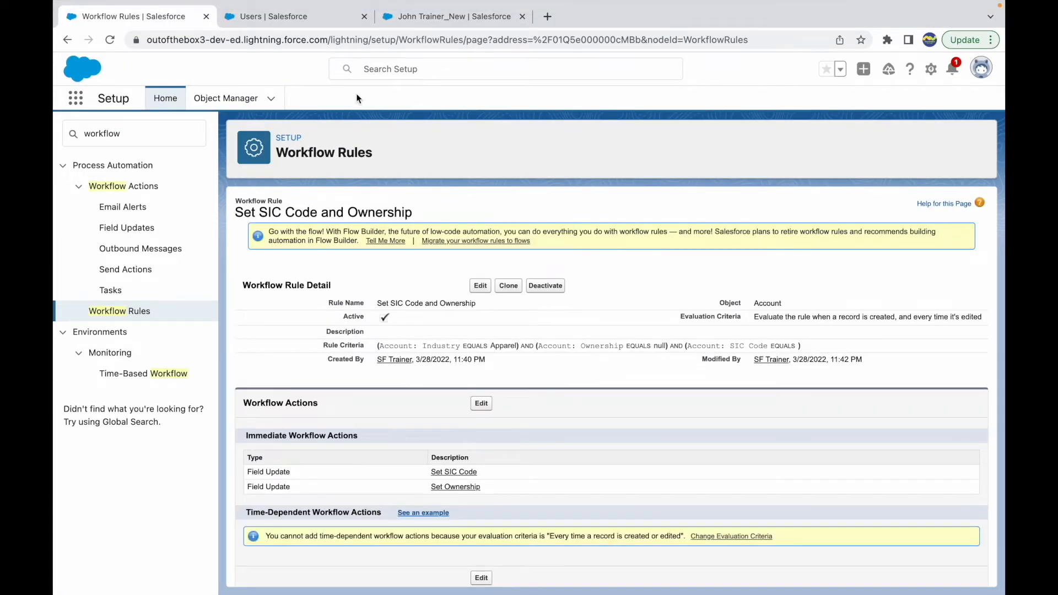
pyautogui.click(283, 17)
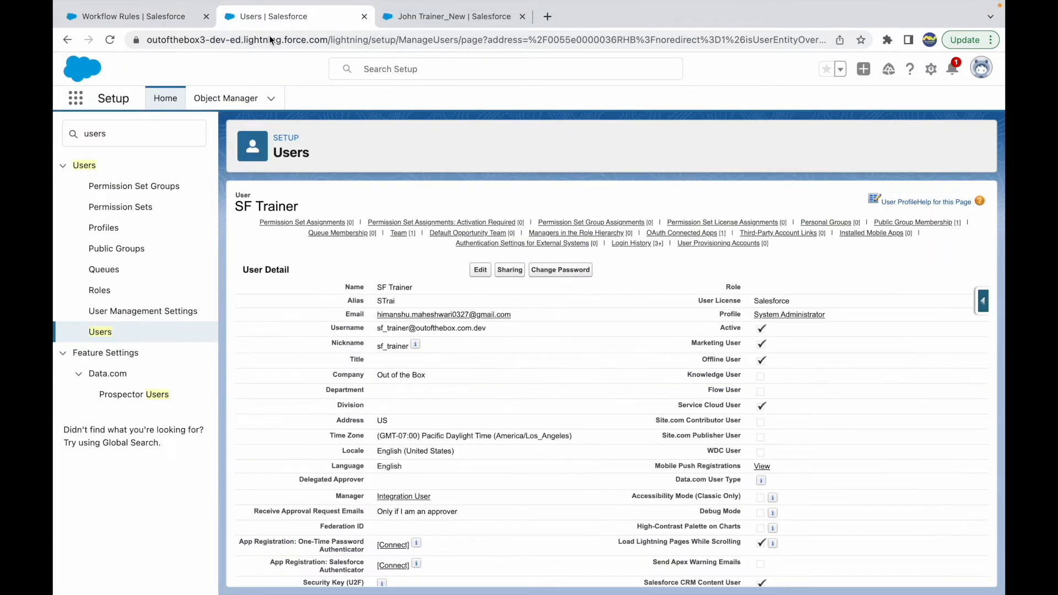
pyautogui.click(77, 99)
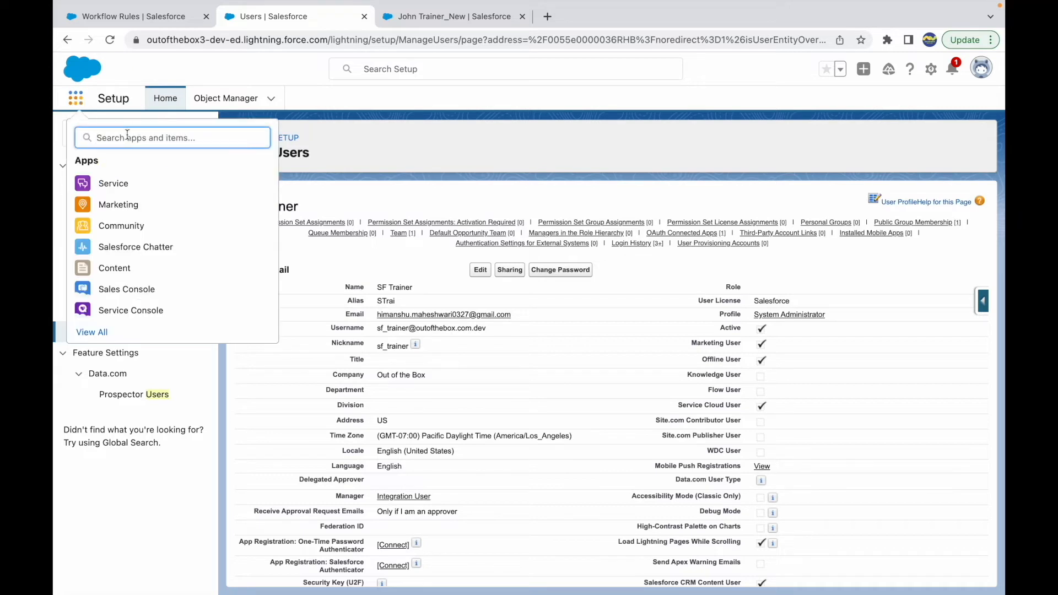
pyautogui.write('account')
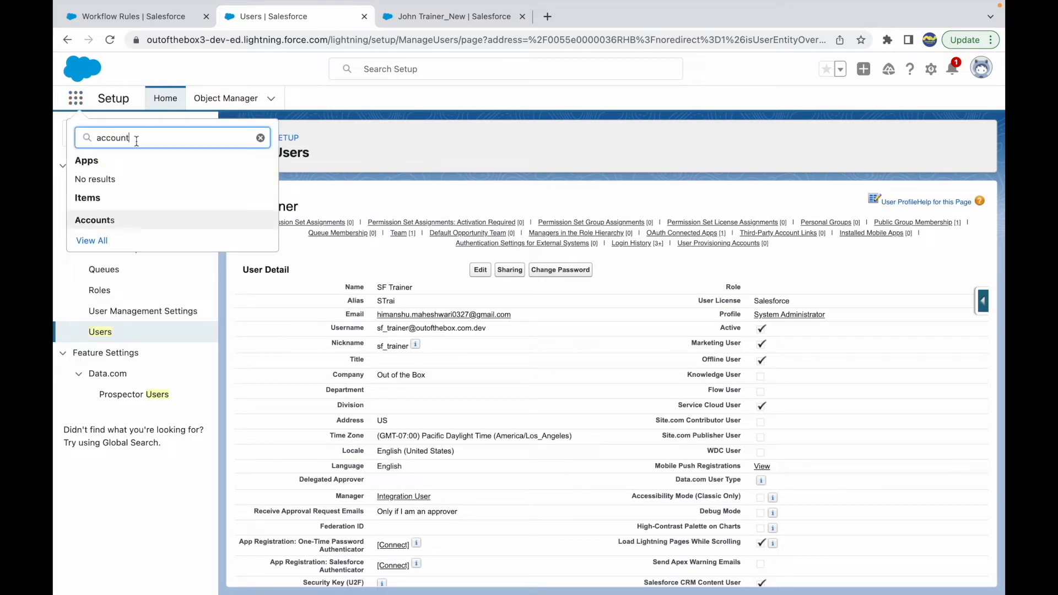
pyautogui.click(95, 223)
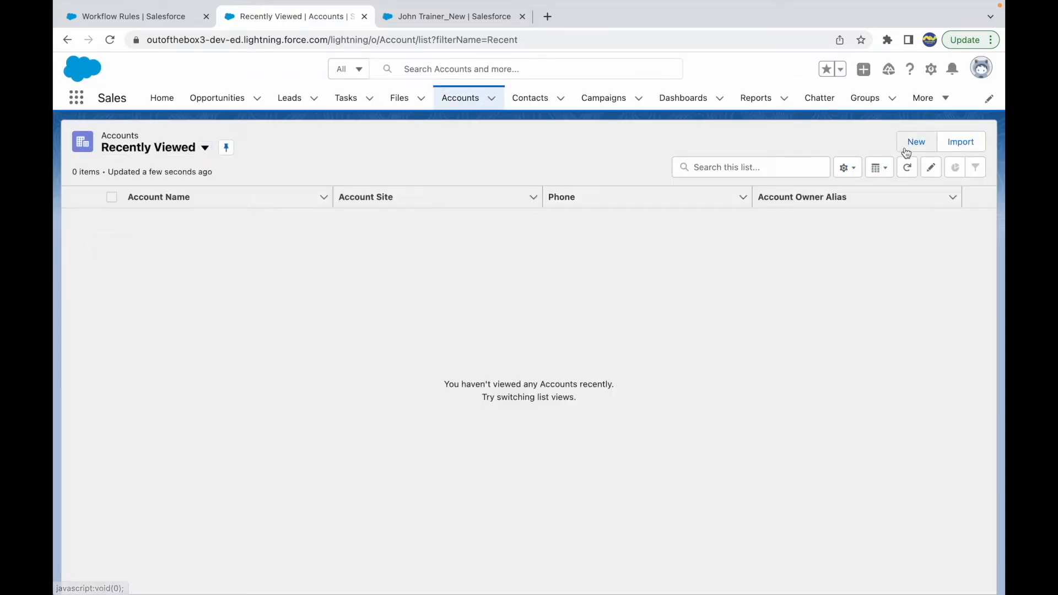
# Start a new account named ABC Consultancy and set its Industry to Apparel
pyautogui.click(906, 152)
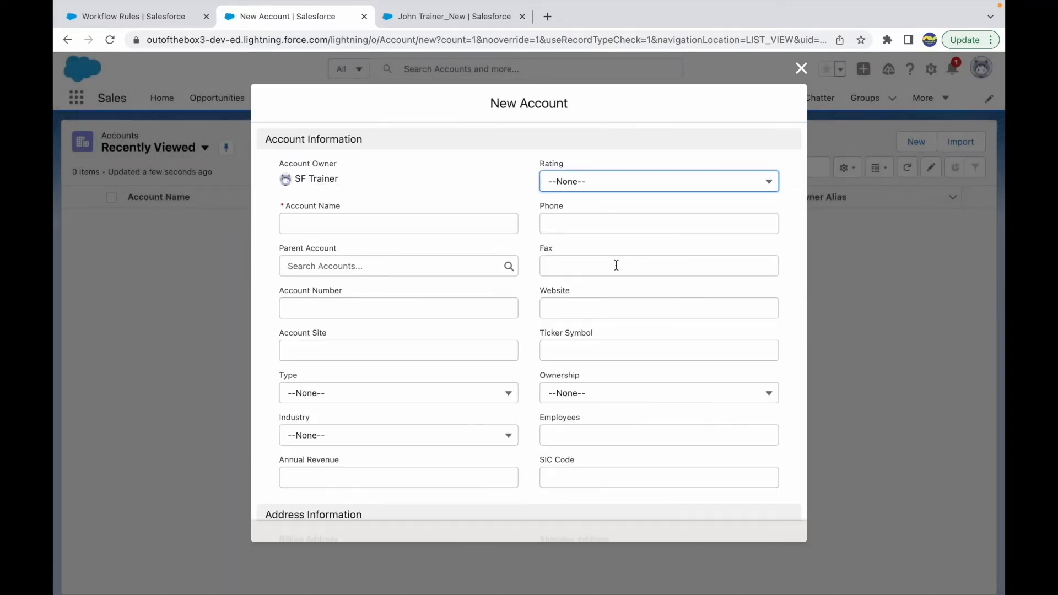
pyautogui.click(359, 226)
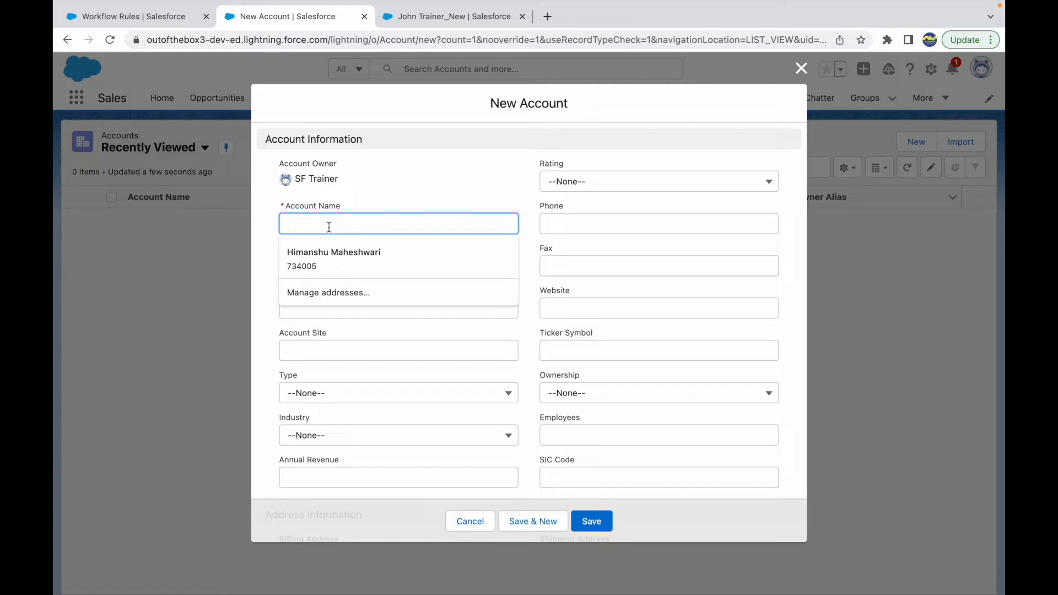
pyautogui.write('ABC Consultancy')
pyautogui.click(508, 191)
pyautogui.scroll(-3, 481, 280)
pyautogui.click(353, 330)
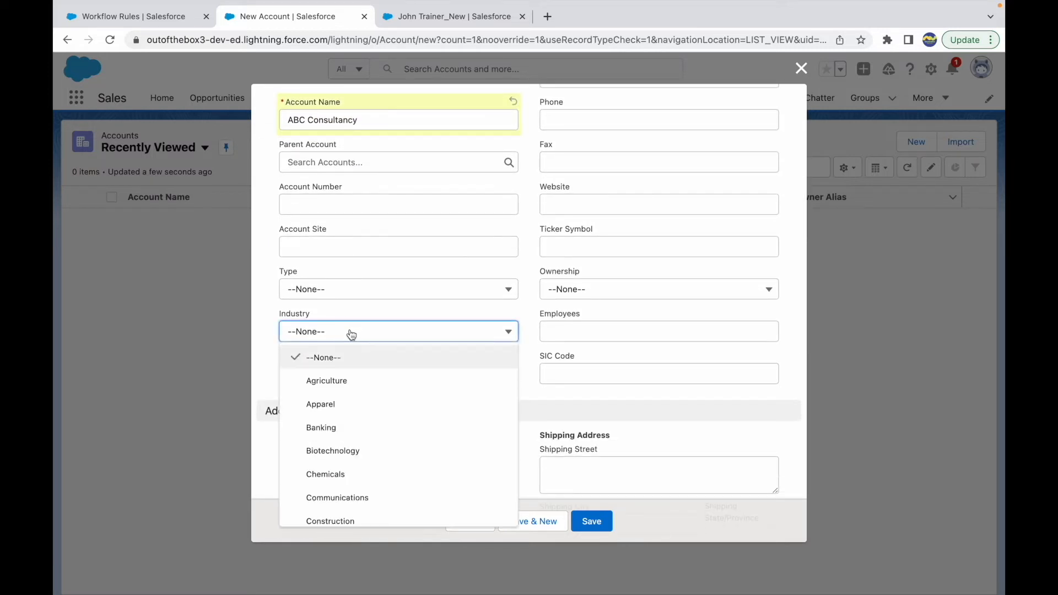
pyautogui.click(328, 402)
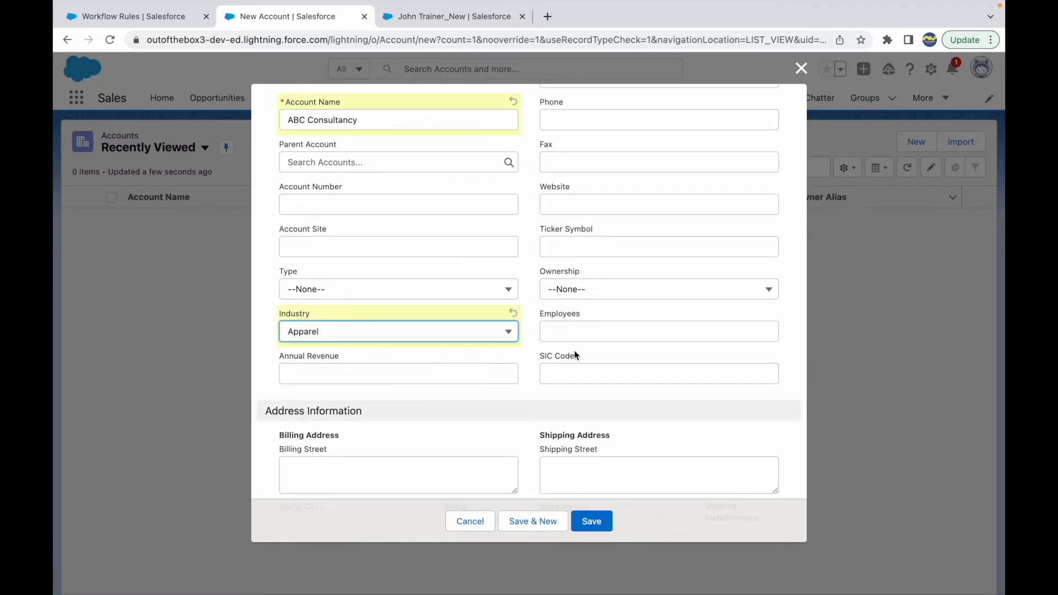
# Leave SIC Code empty and Ownership at --None--, and save the new account
pyautogui.click(570, 374)
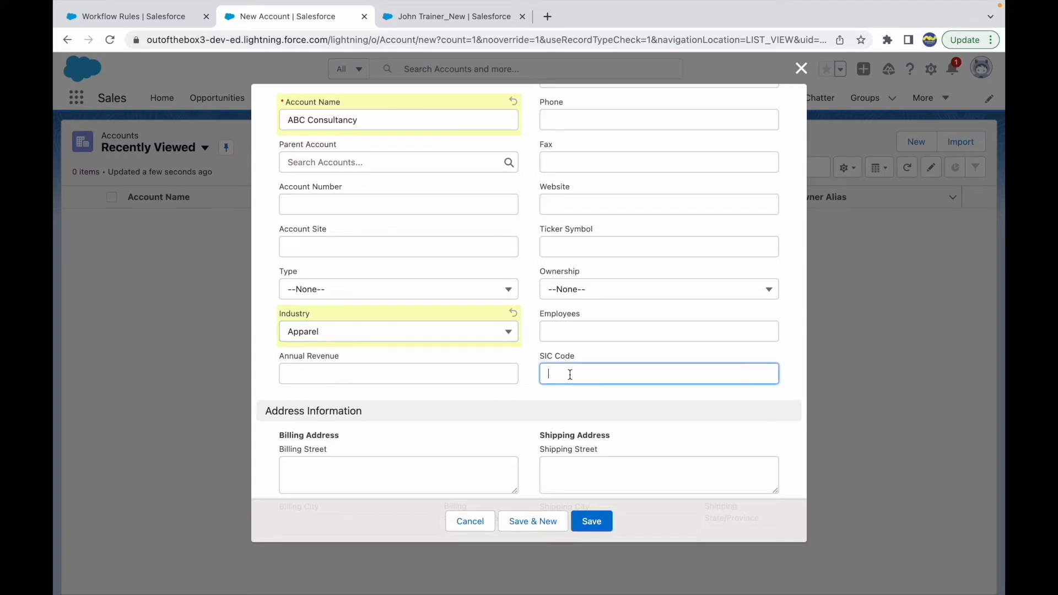
pyautogui.scroll(1, 568, 322)
pyautogui.click(580, 302)
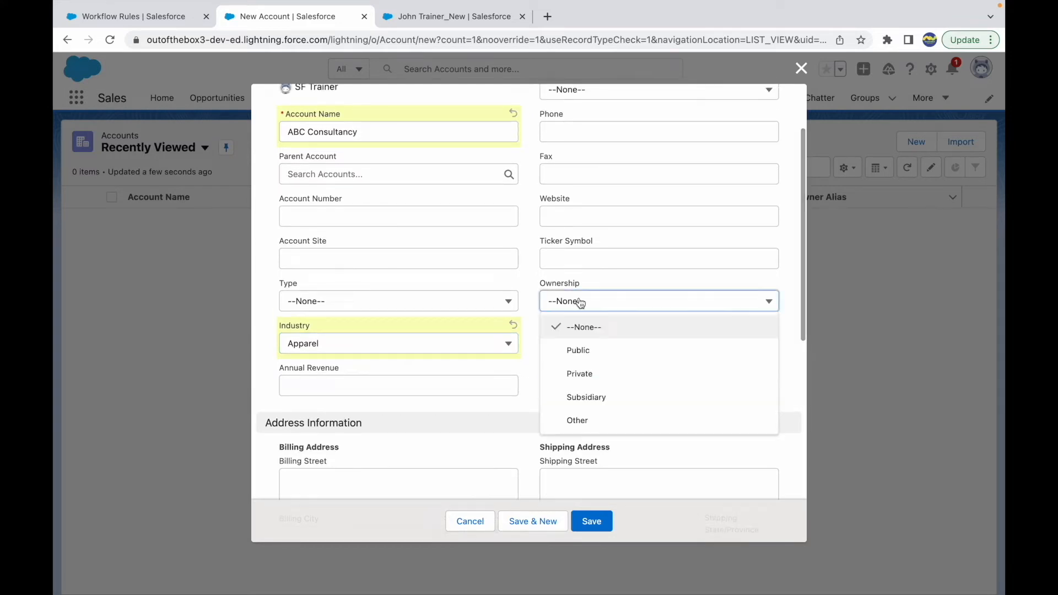
pyautogui.click(526, 280)
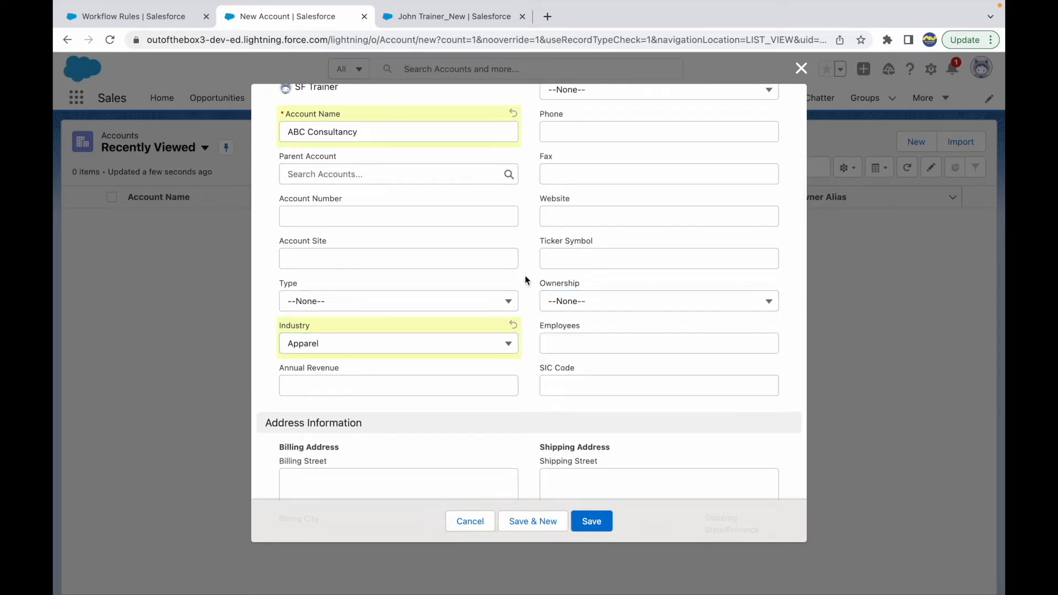
pyautogui.click(593, 524)
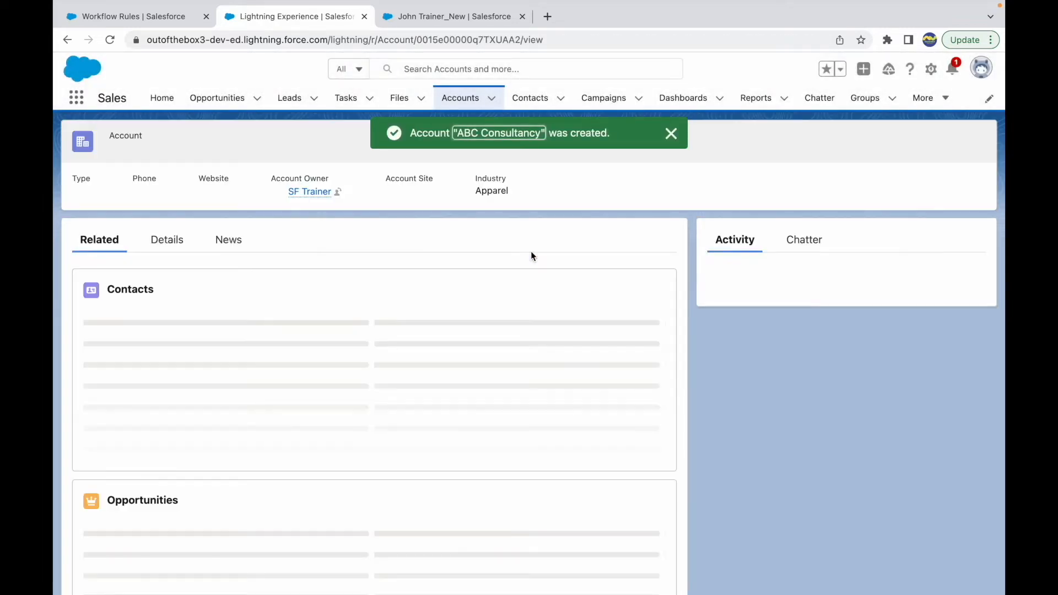
# Open the ABC Consultancy record's details and check its Ownership and SIC Code fields
pyautogui.click(166, 244)
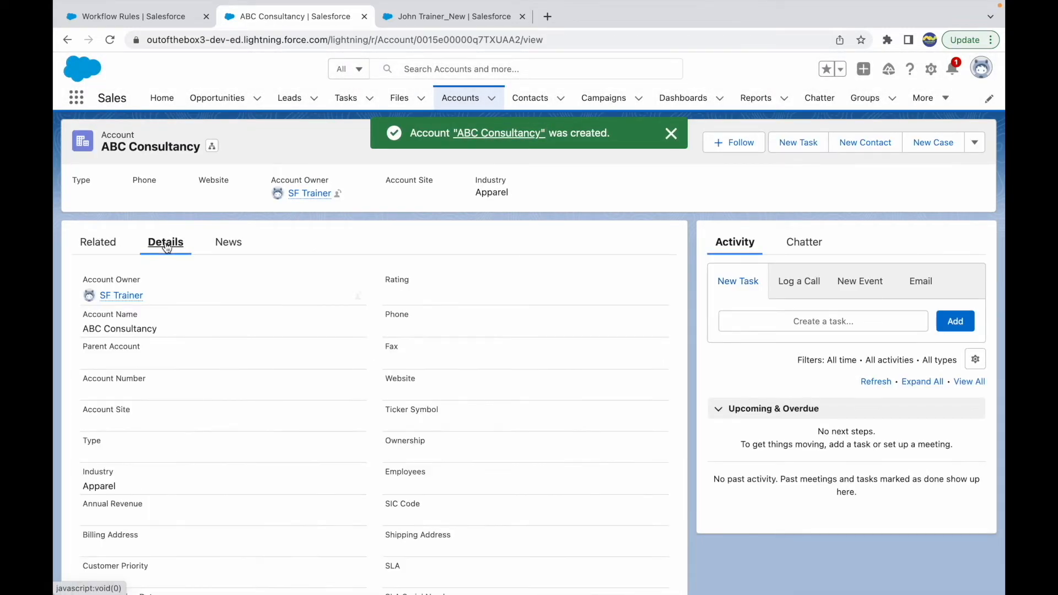
pyautogui.scroll(-2, 314, 449)
pyautogui.scroll(-4, 314, 449)
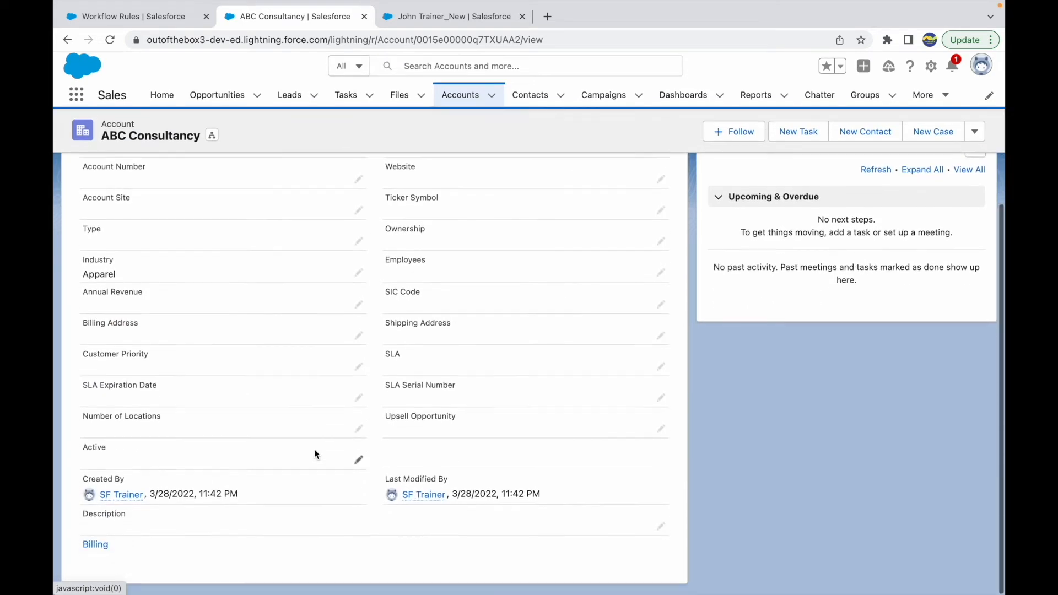
pyautogui.scroll(3, 314, 448)
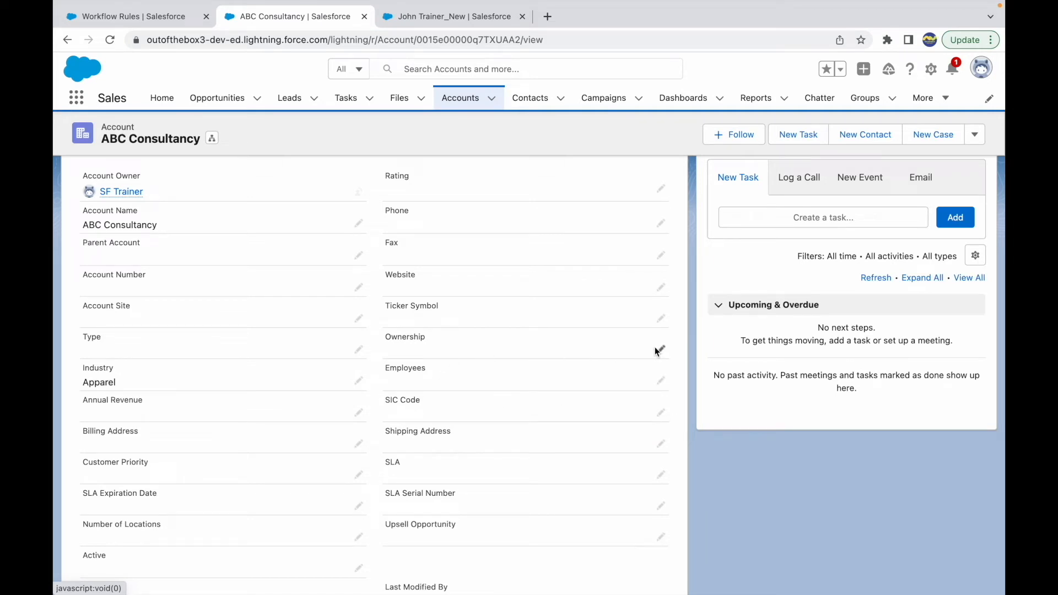
# Return to the workflow rule's detail page and review its evaluation criteria and the Ownership and SIC Code conditions
pyautogui.click(138, 17)
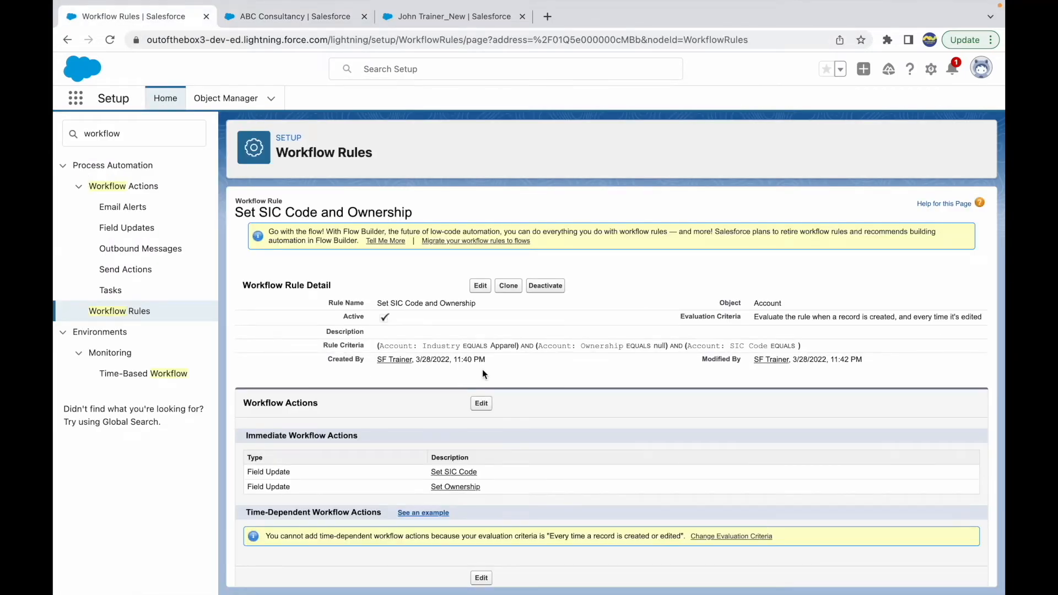
pyautogui.moveTo(787, 314); pyautogui.dragTo(895, 318)
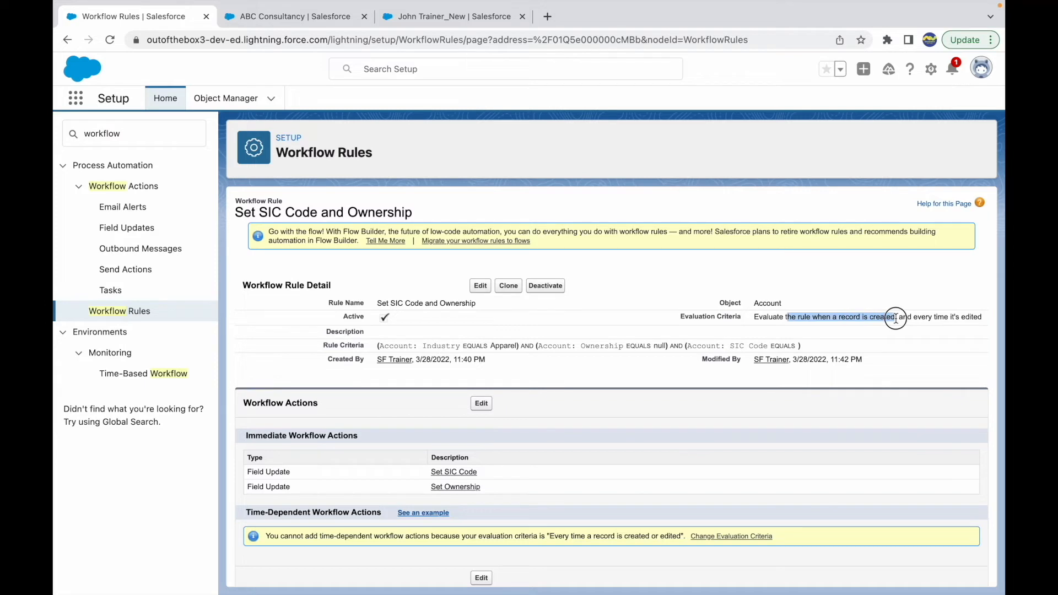
pyautogui.click(804, 274)
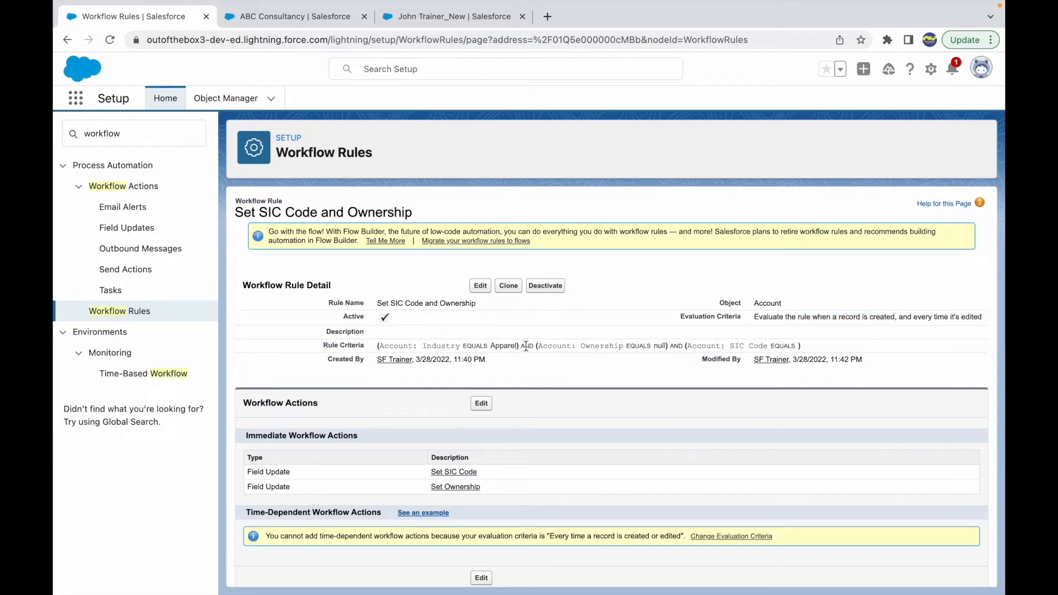
pyautogui.moveTo(542, 346); pyautogui.dragTo(804, 348)
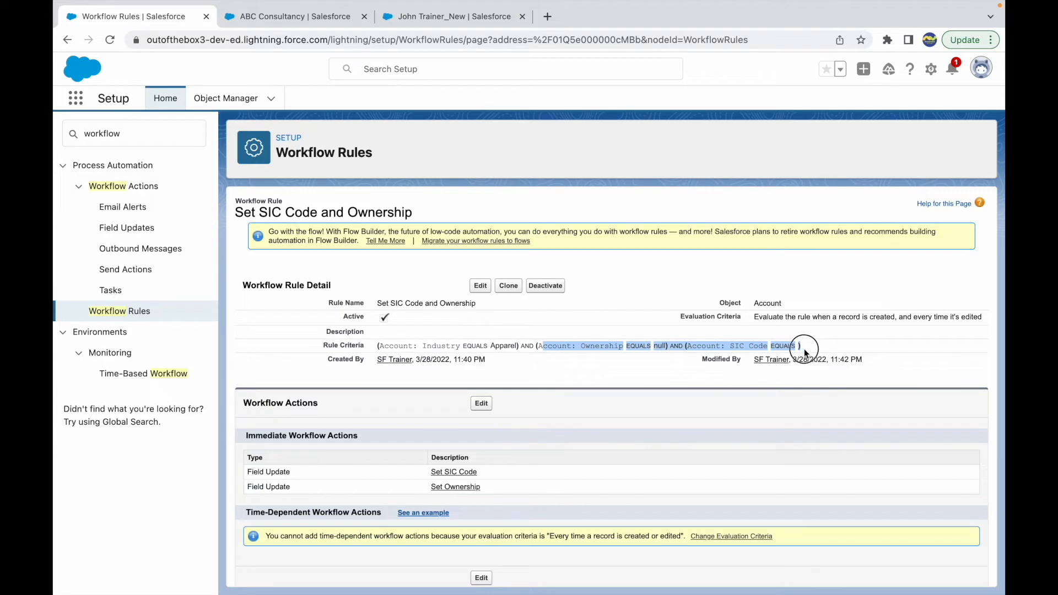
pyautogui.click(832, 349)
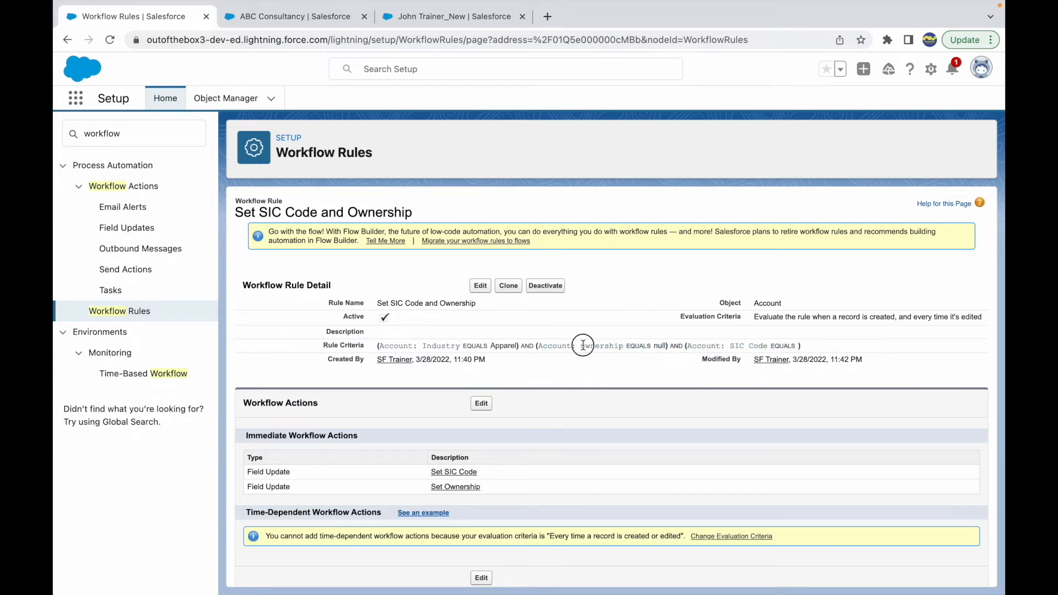
pyautogui.moveTo(583, 346); pyautogui.dragTo(669, 346)
pyautogui.moveTo(734, 345); pyautogui.dragTo(824, 349)
pyautogui.click(810, 348)
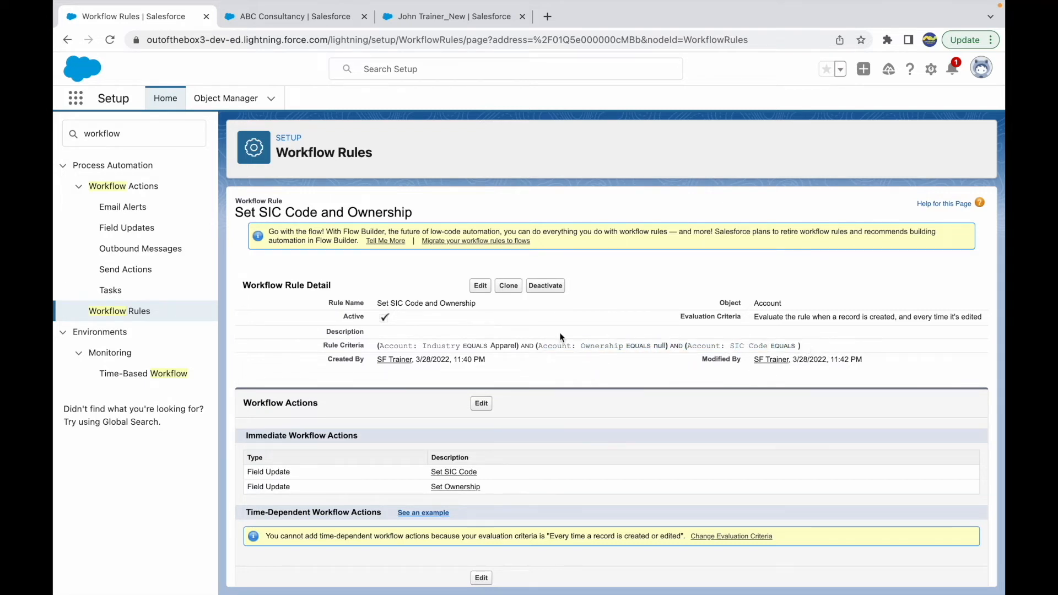
# Edit the workflow rule and set it to run if the formula evaluates to true
pyautogui.click(477, 288)
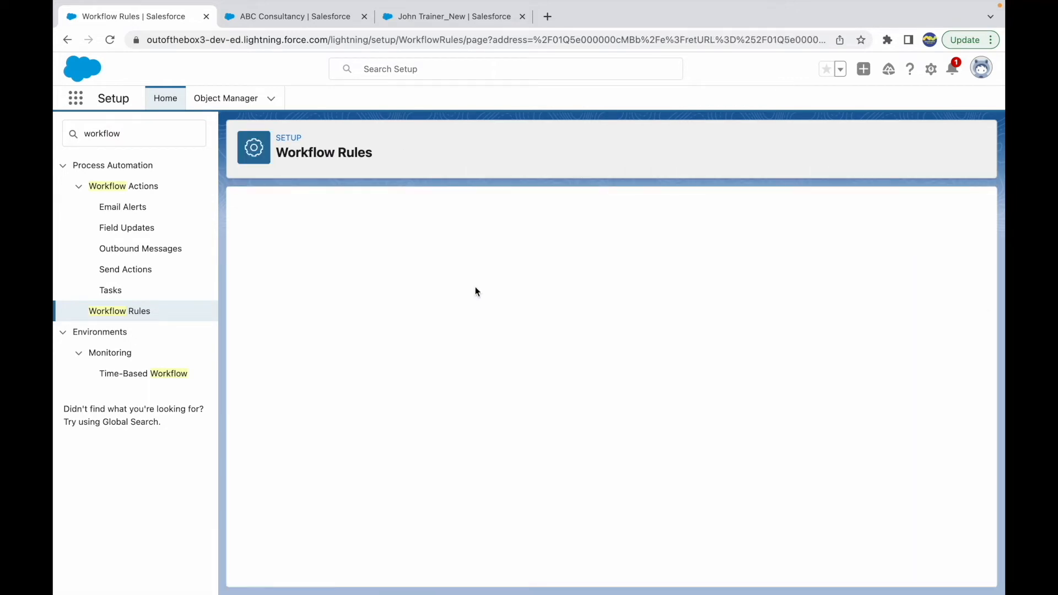
pyautogui.scroll(-1, 473, 431)
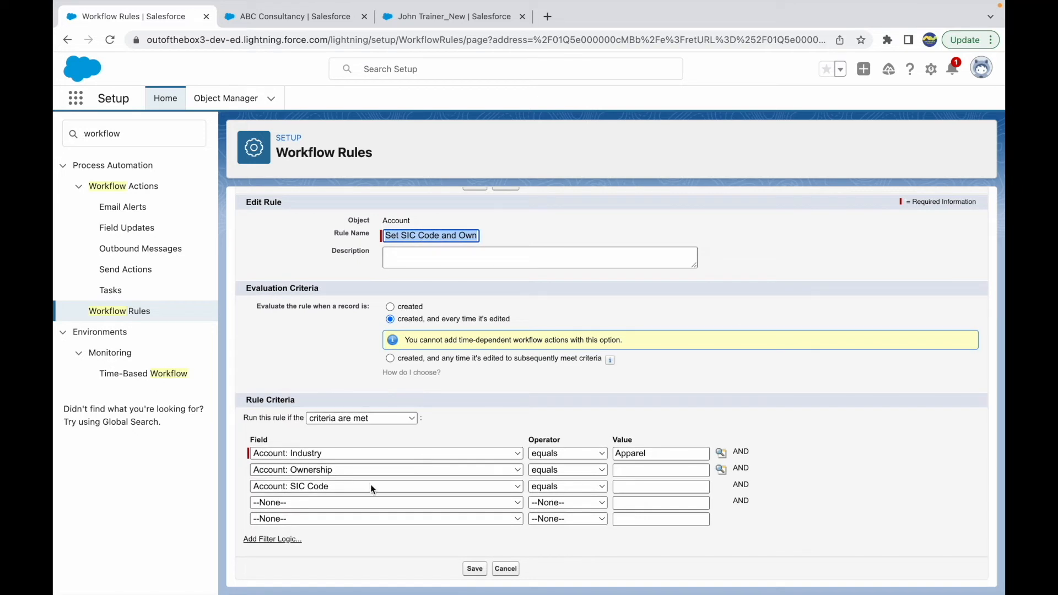
pyautogui.click(350, 418)
pyautogui.click(340, 433)
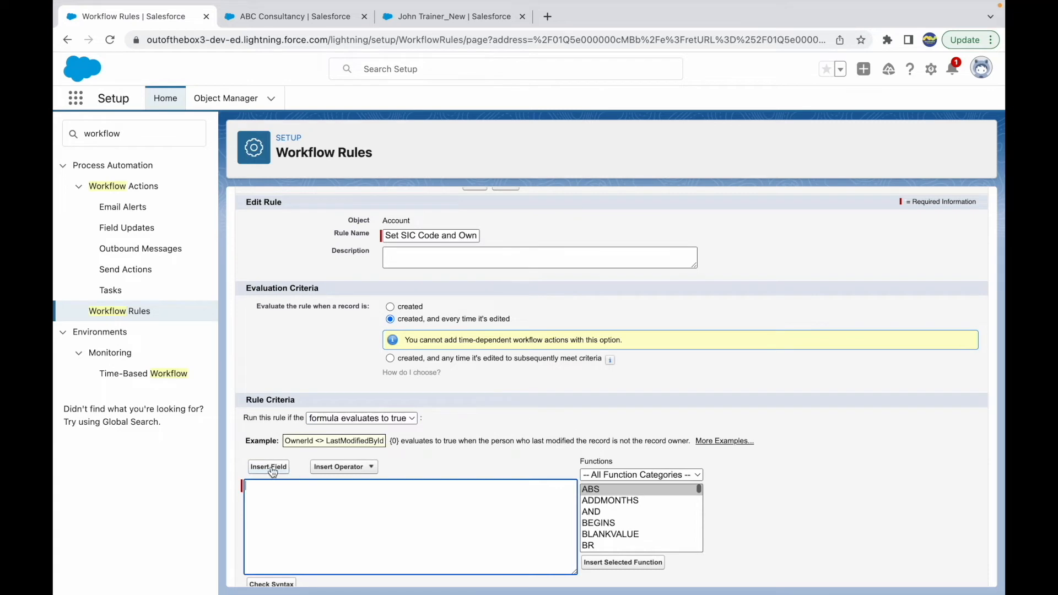
# Draft the rule formula with TEXT(Industry) = 'Apparel', followed by SIC Code and Ownership on separate lines
pyautogui.click(274, 486)
pyautogui.write('Indis')
pyautogui.press('BackSpace')
pyautogui.press('BackSpace')
pyautogui.write('ustry')
pyautogui.press('Return')
pyautogui.write('SIC Code')
pyautogui.press('Return')
pyautogui.write('Ownerh')
pyautogui.write('hip')
pyautogui.write('Apparel')
pyautogui.write('TEXT(')
pyautogui.write(')')
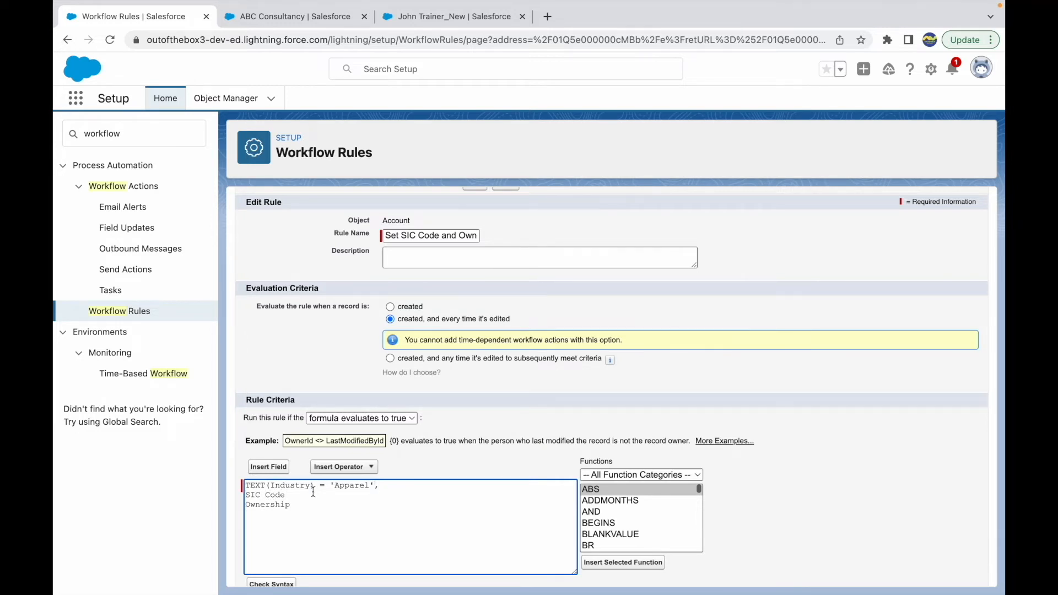
# Insert the Account's SIC Code field (Sic) into the formula and remove the SIC Code placeholder text
pyautogui.click(286, 494)
pyautogui.press('Return')
pyautogui.click(268, 467)
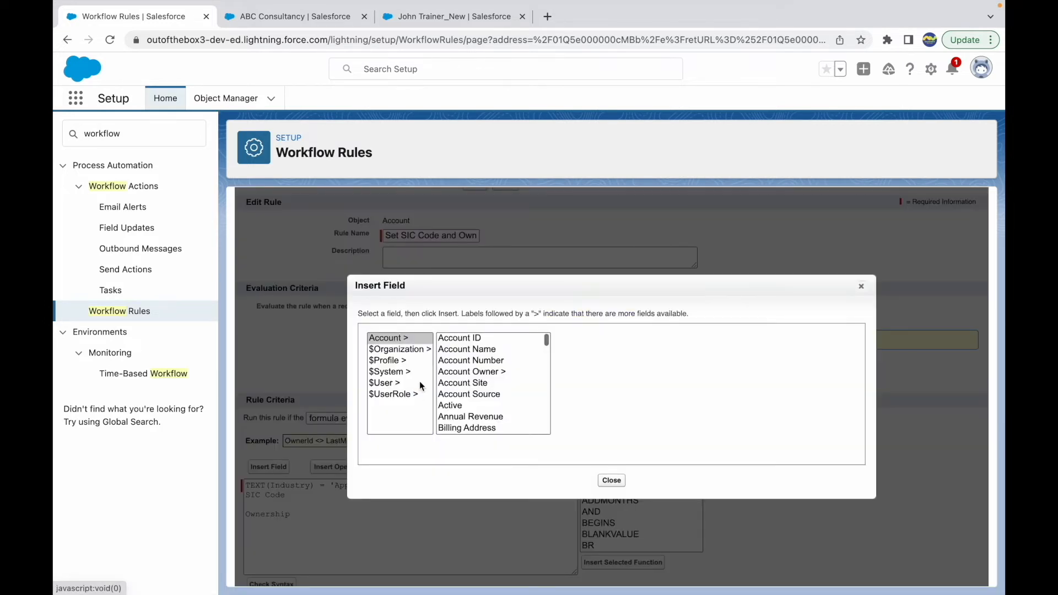
pyautogui.scroll(-10, 504, 394)
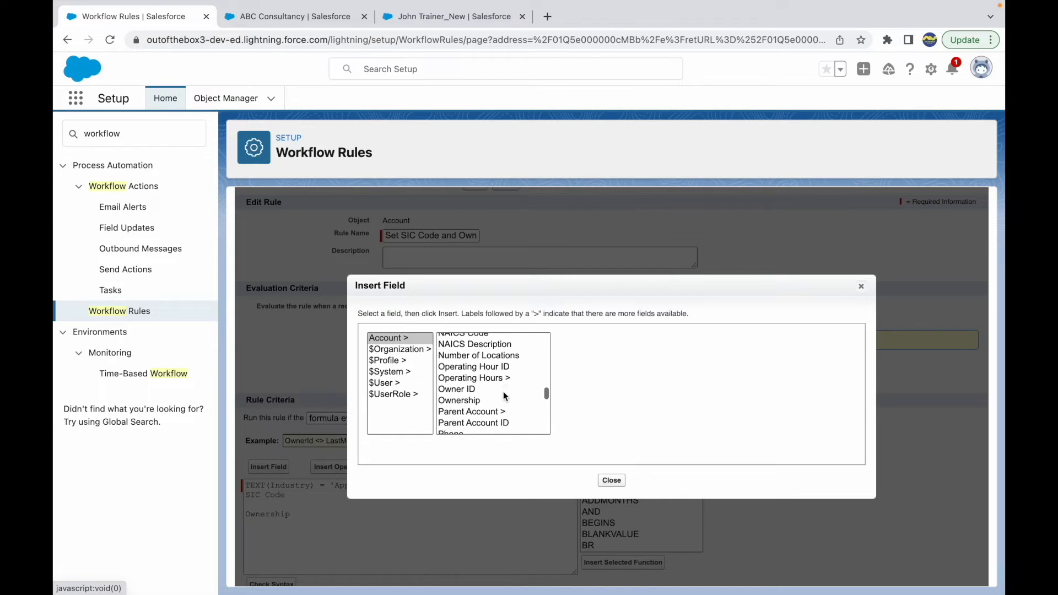
pyautogui.scroll(-3, 504, 391)
pyautogui.click(462, 375)
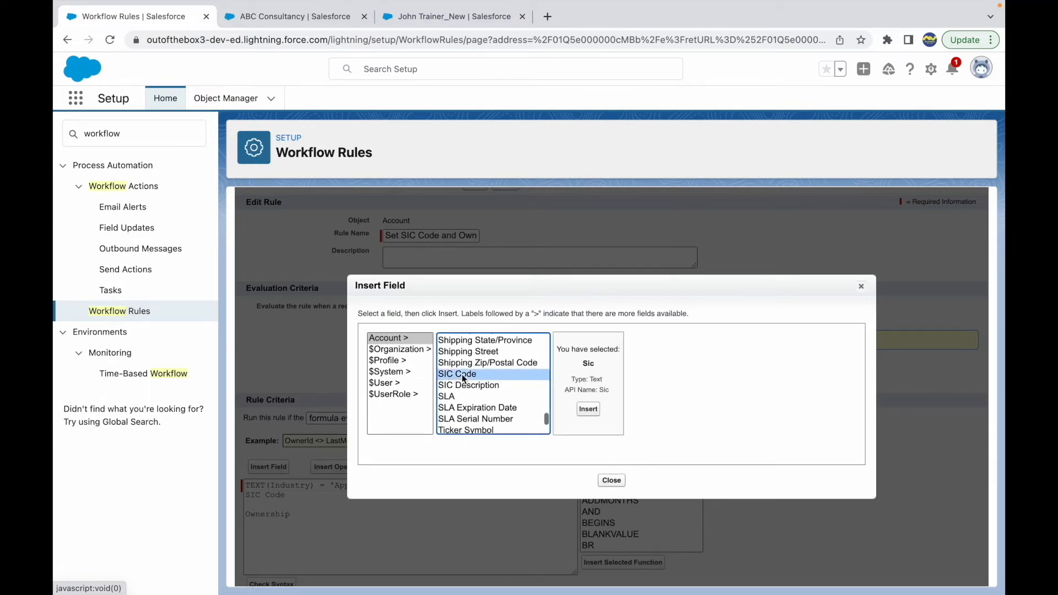
pyautogui.click(588, 410)
pyautogui.moveTo(286, 495); pyautogui.dragTo(245, 500)
pyautogui.press('BackSpace')
pyautogui.press('BackSpace')
pyautogui.press('BackSpace')
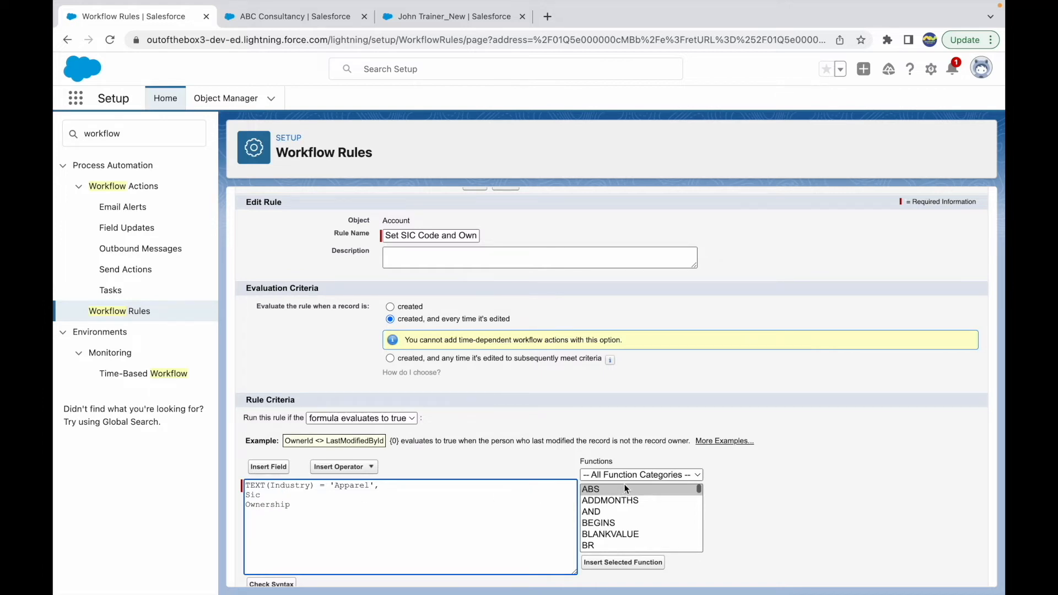
# Look up the ISBLANK function in the formula function list and read its description
pyautogui.scroll(-5, 620, 508)
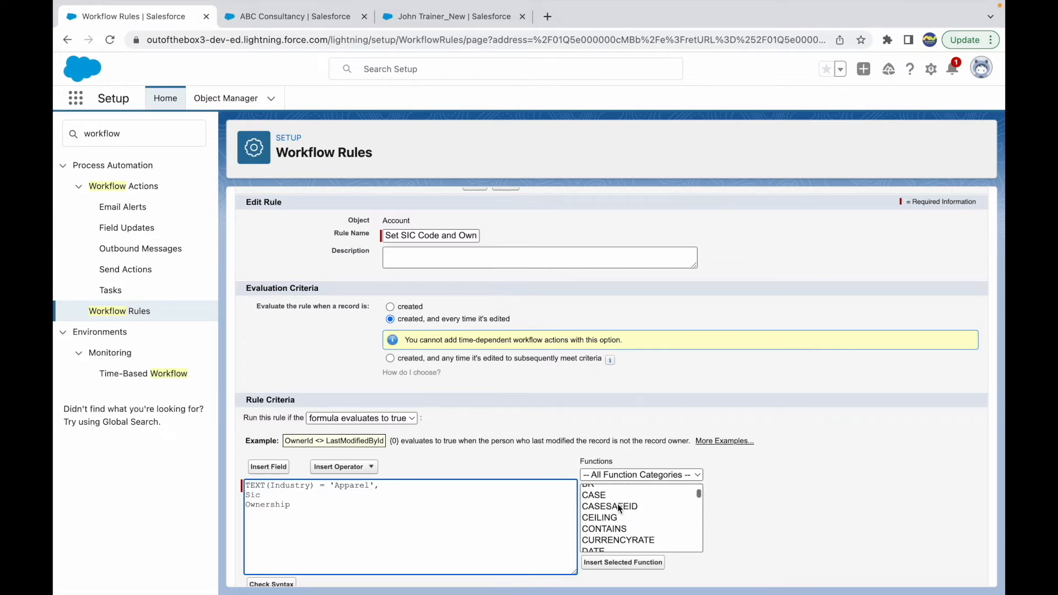
pyautogui.scroll(-5, 620, 508)
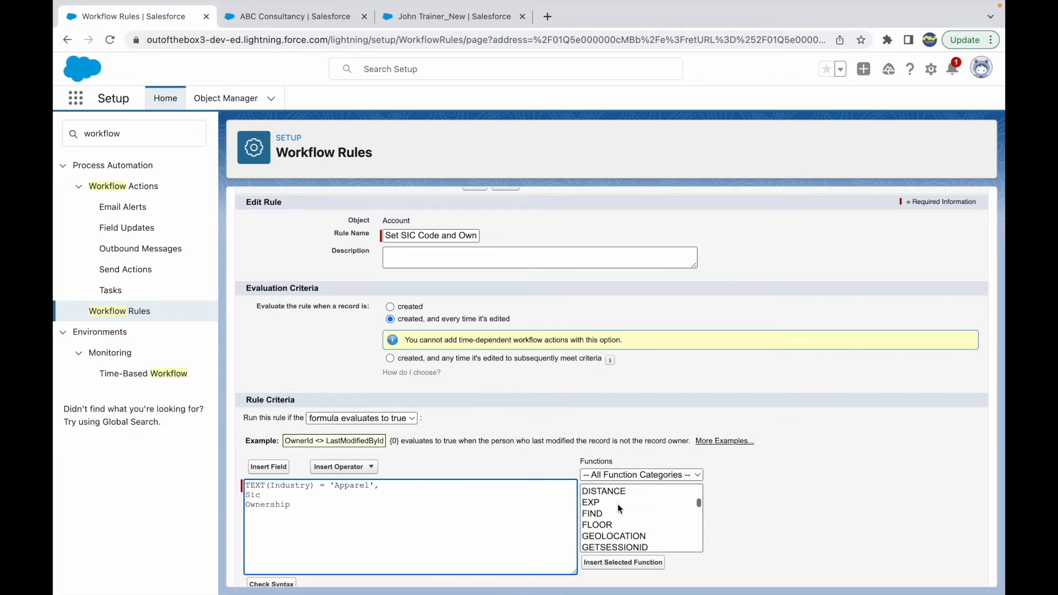
pyautogui.scroll(-1, 620, 508)
pyautogui.click(607, 535)
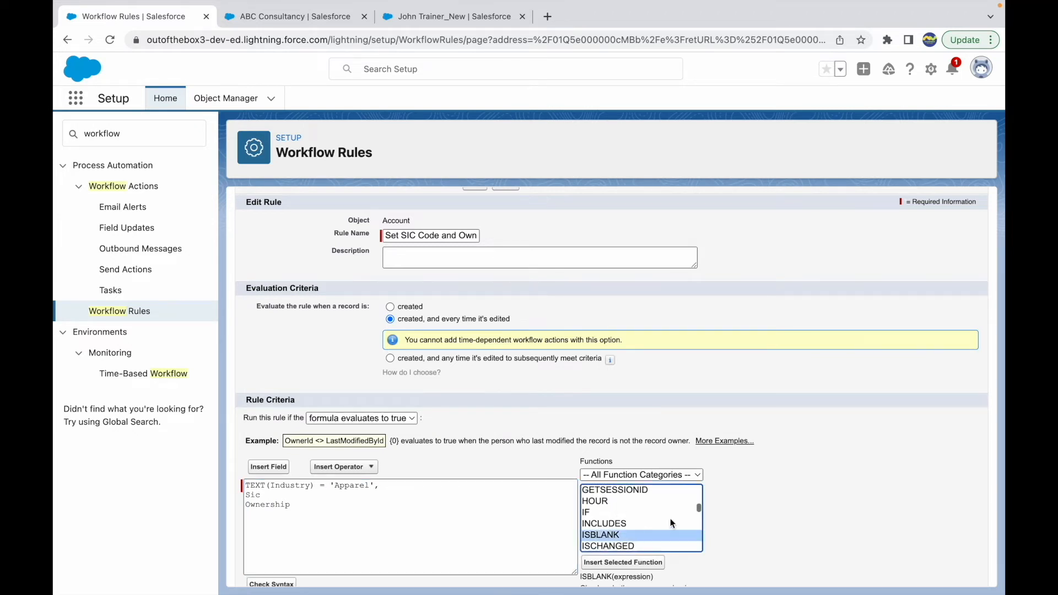
pyautogui.scroll(-3, 655, 529)
pyautogui.scroll(-1, 778, 555)
pyautogui.moveTo(613, 521); pyautogui.dragTo(700, 534)
pyautogui.click(700, 533)
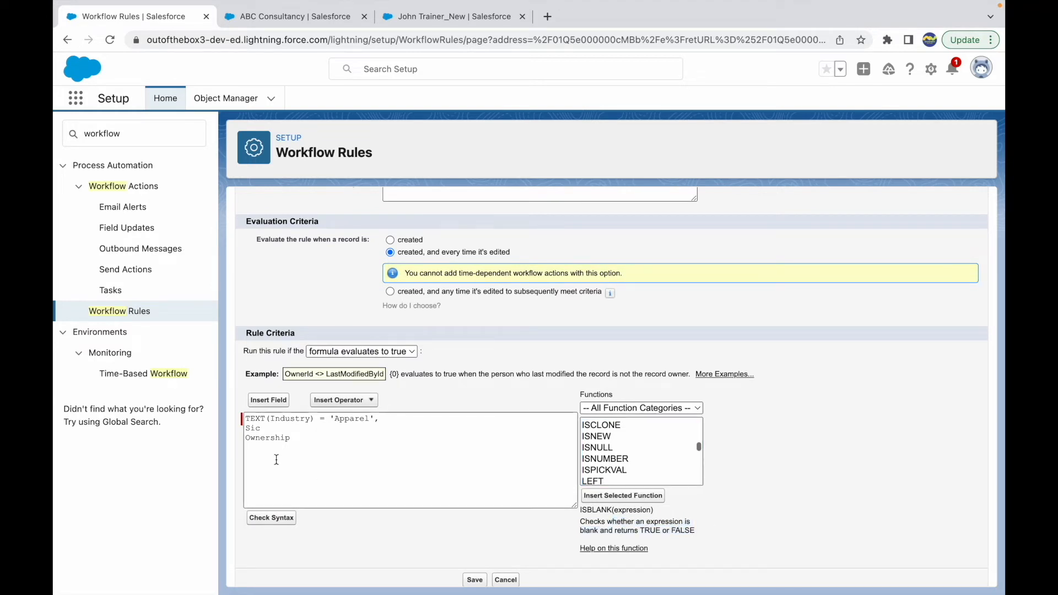
# Wrap both blank-field conditions in the formula as ISBLANK(Sic), and ISBLANK(Ownership)
pyautogui.click(262, 428)
pyautogui.write('ISBLANK(')
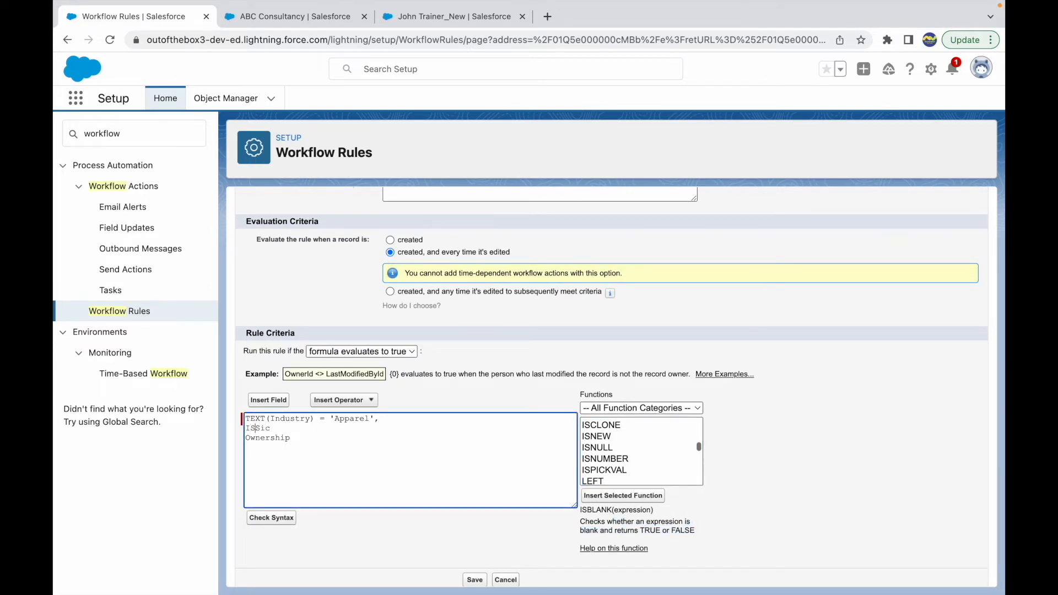
pyautogui.press('super+shift+Right')
pyautogui.press('Right')
pyautogui.write('ISBLANK(')
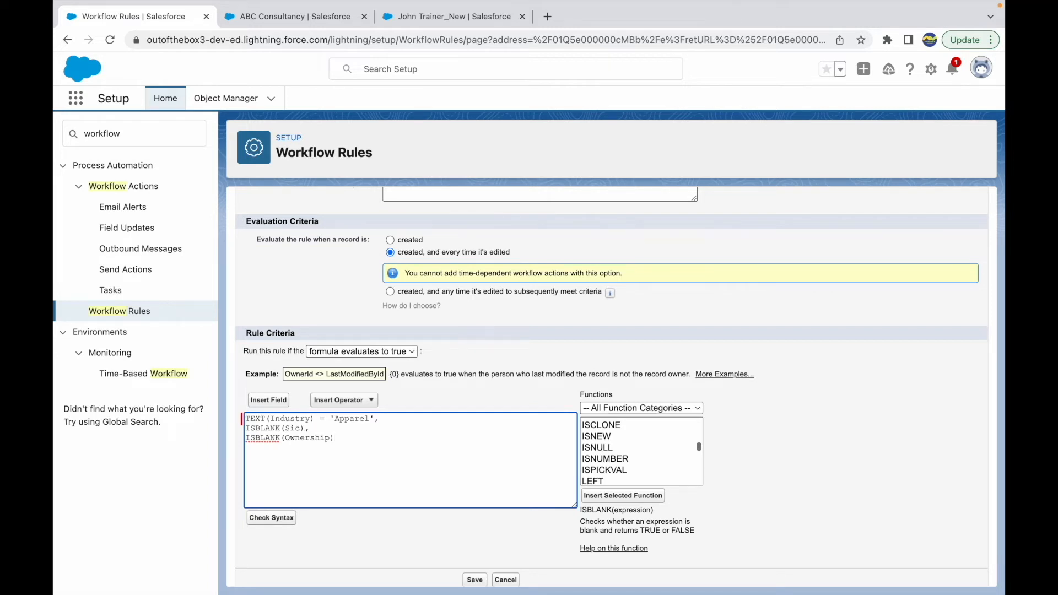
# Wrap the three formula conditions in AND( ) and read the AND function's description in the function list
pyautogui.press('Return')
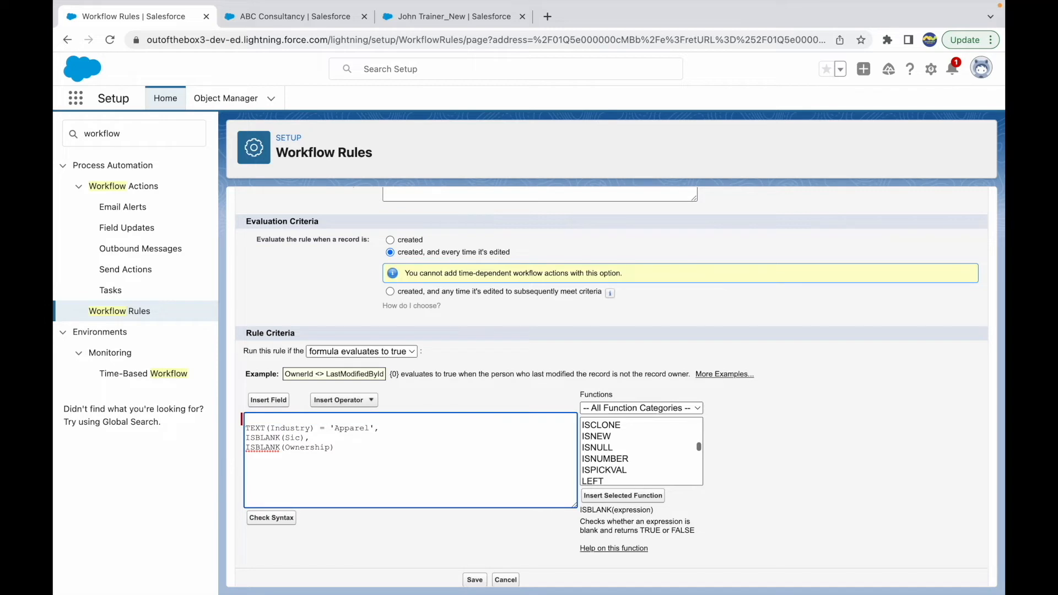
pyautogui.write('AND(')
pyautogui.scroll(6, 618, 432)
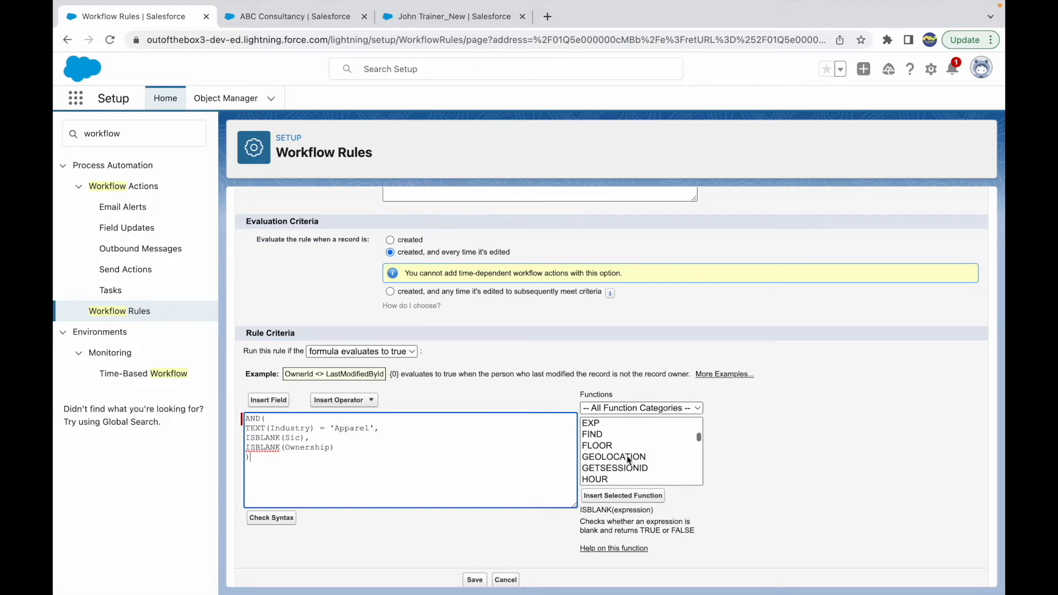
pyautogui.scroll(3, 615, 465)
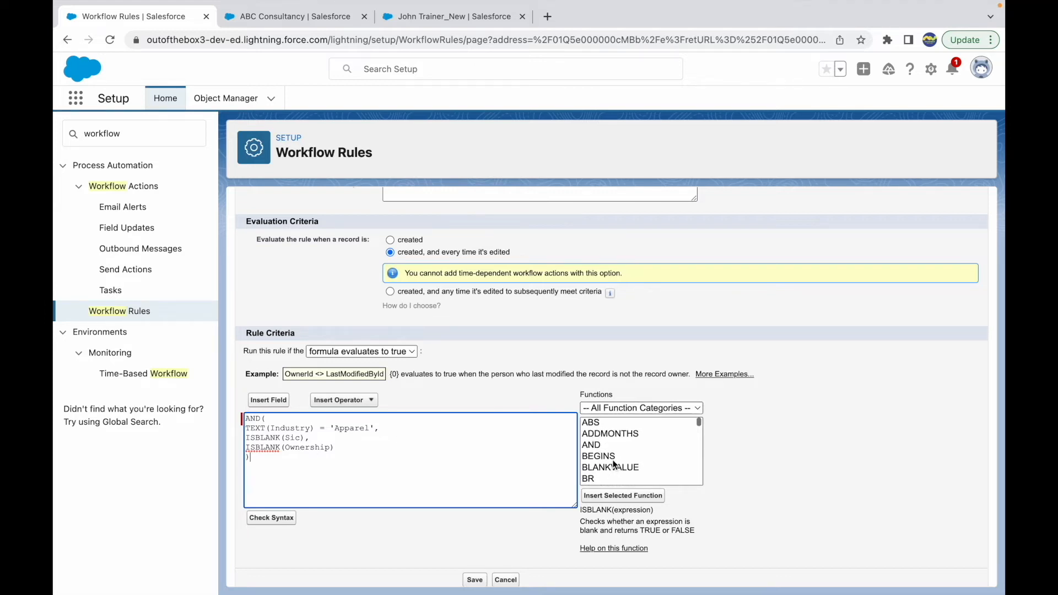
pyautogui.click(596, 446)
pyautogui.scroll(-1, 794, 511)
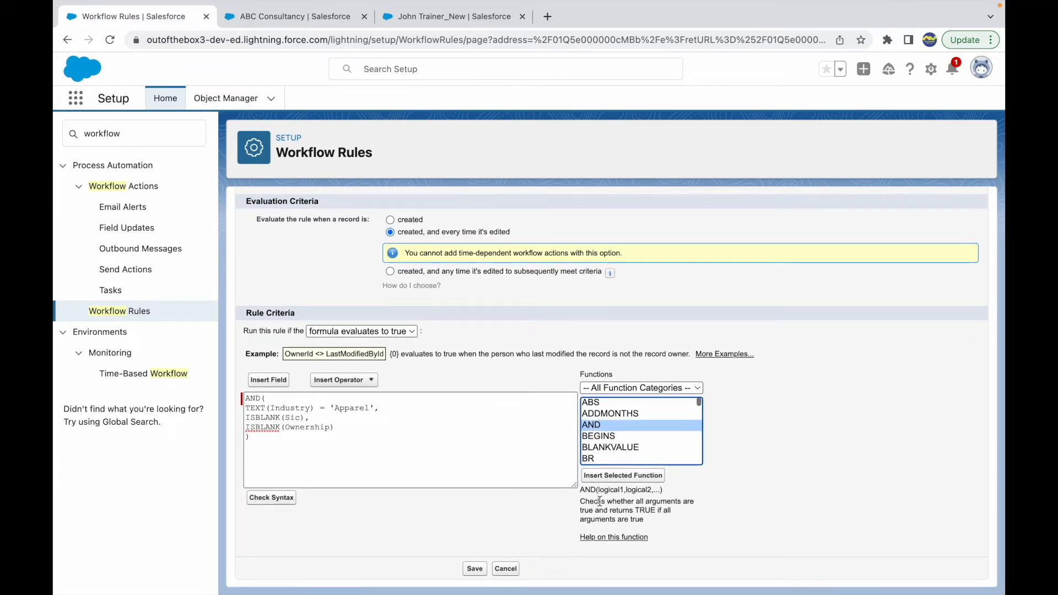
pyautogui.moveTo(600, 501); pyautogui.dragTo(652, 521)
pyautogui.click(648, 489)
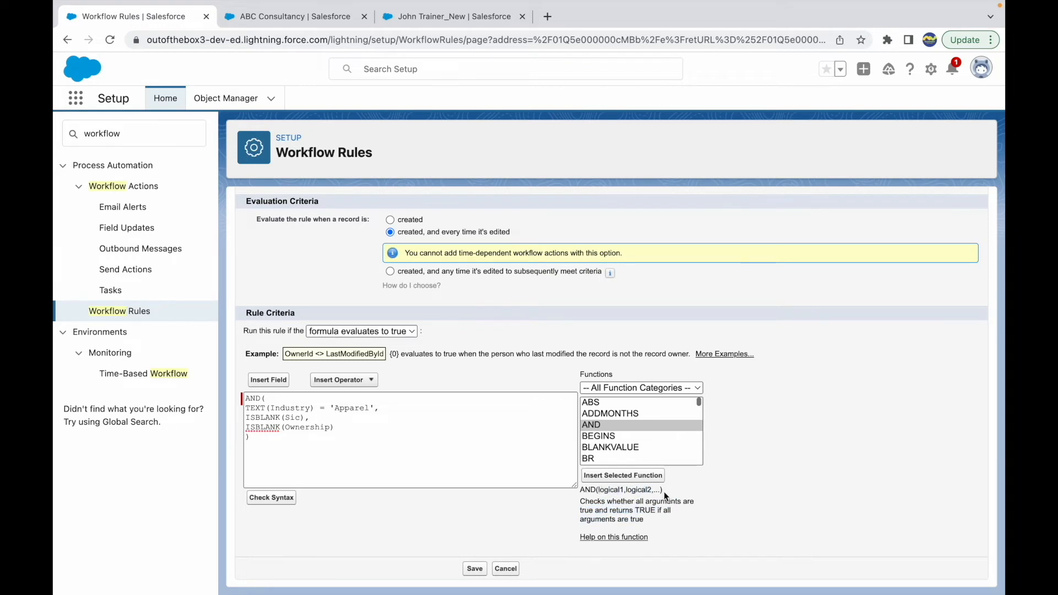
# Review the AND wrapper and its Industry, Sic and Ownership conditions in the rule formula
pyautogui.moveTo(275, 401); pyautogui.dragTo(240, 401)
pyautogui.click(256, 437)
pyautogui.moveTo(380, 408); pyautogui.dragTo(235, 405)
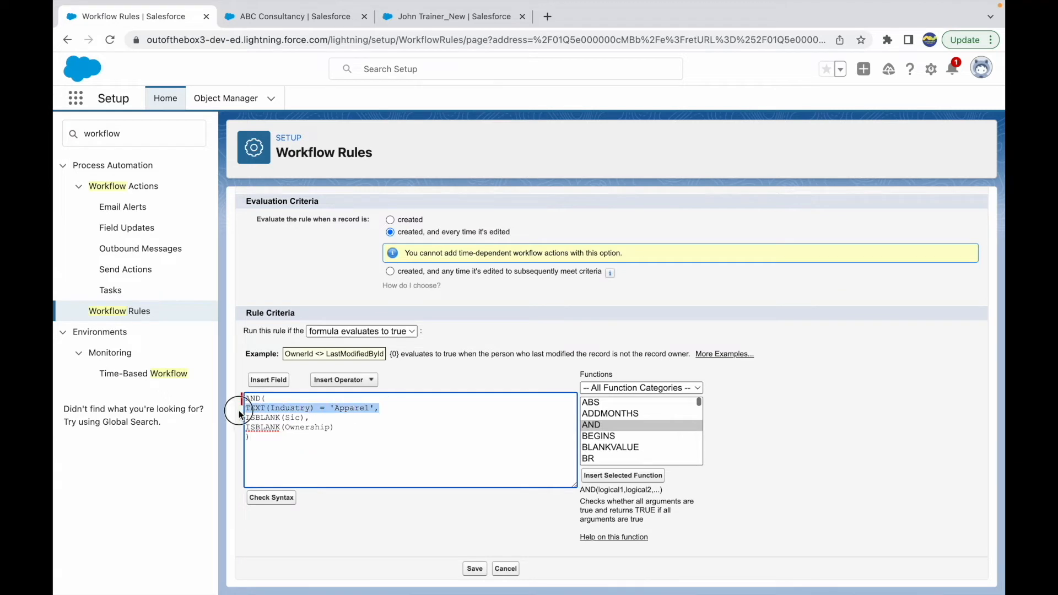
pyautogui.moveTo(313, 417); pyautogui.dragTo(242, 416)
pyautogui.moveTo(334, 431); pyautogui.dragTo(236, 439)
pyautogui.click(304, 444)
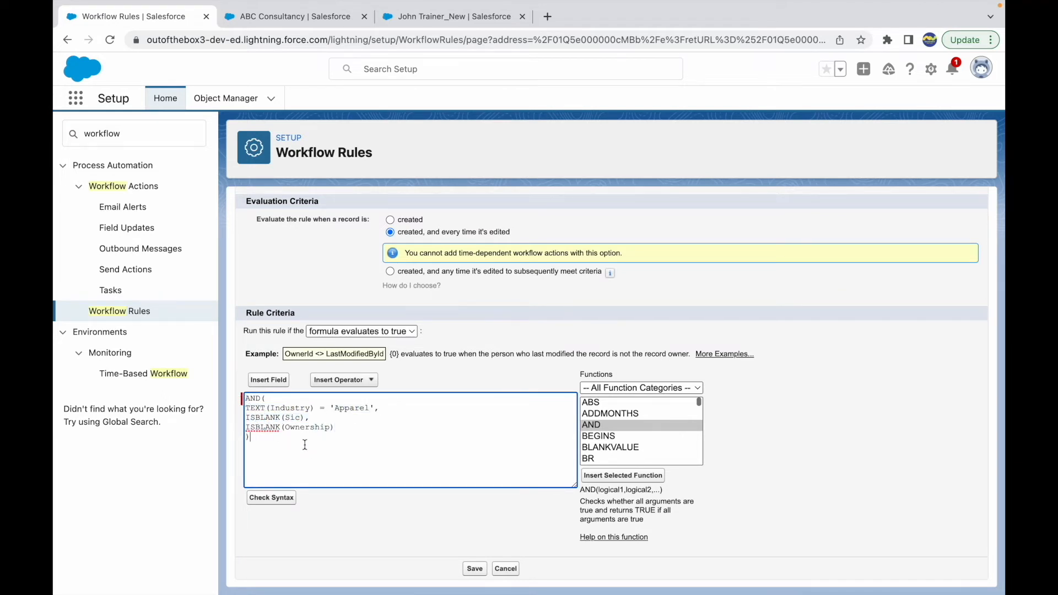
pyautogui.doubleClick(296, 409)
pyautogui.doubleClick(353, 409)
pyautogui.click(301, 417)
pyautogui.click(265, 422)
pyautogui.doubleClick(305, 427)
pyautogui.click(270, 427)
# Try to validate and save the rule with the ISBLANK(Ownership) condition in its formula
pyautogui.click(274, 503)
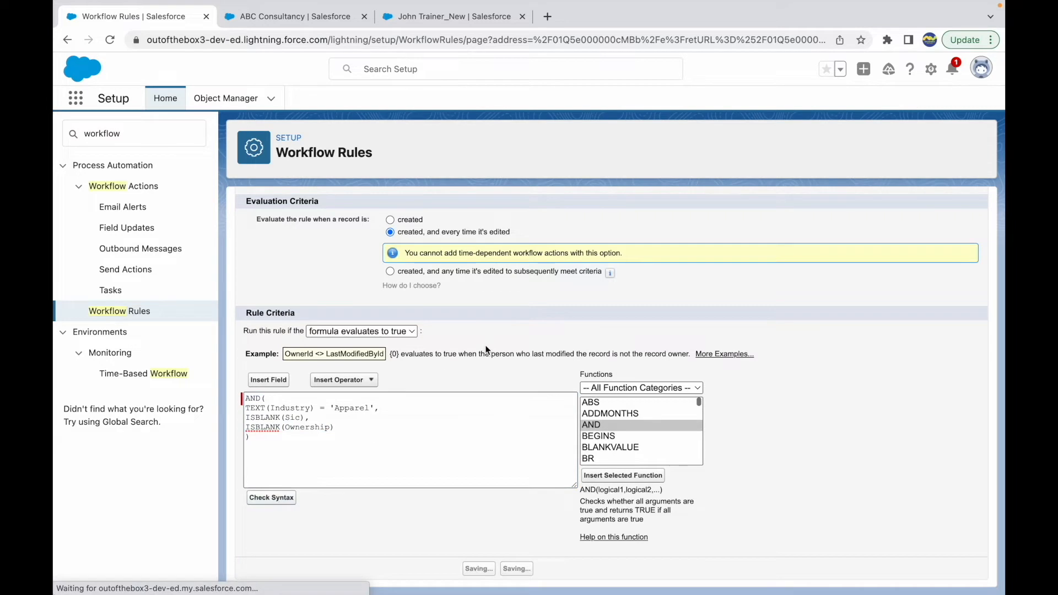
pyautogui.scroll(-2, 537, 437)
pyautogui.scroll(-2, 537, 437)
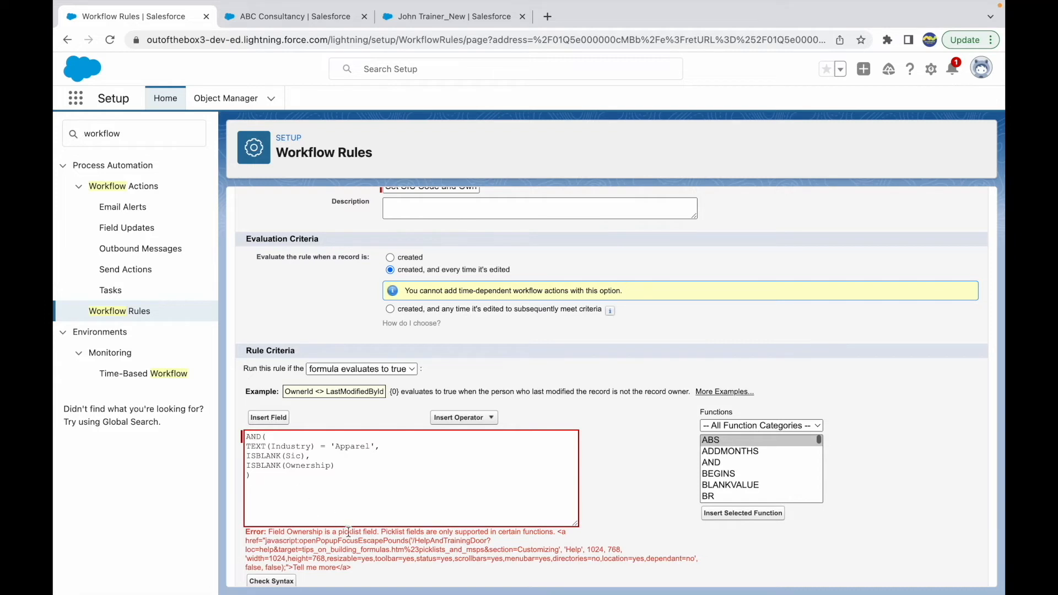
# Replace the ISBLANK(Ownership) condition in the formula with TEXT(Ownership) = ''
pyautogui.doubleClick(274, 466)
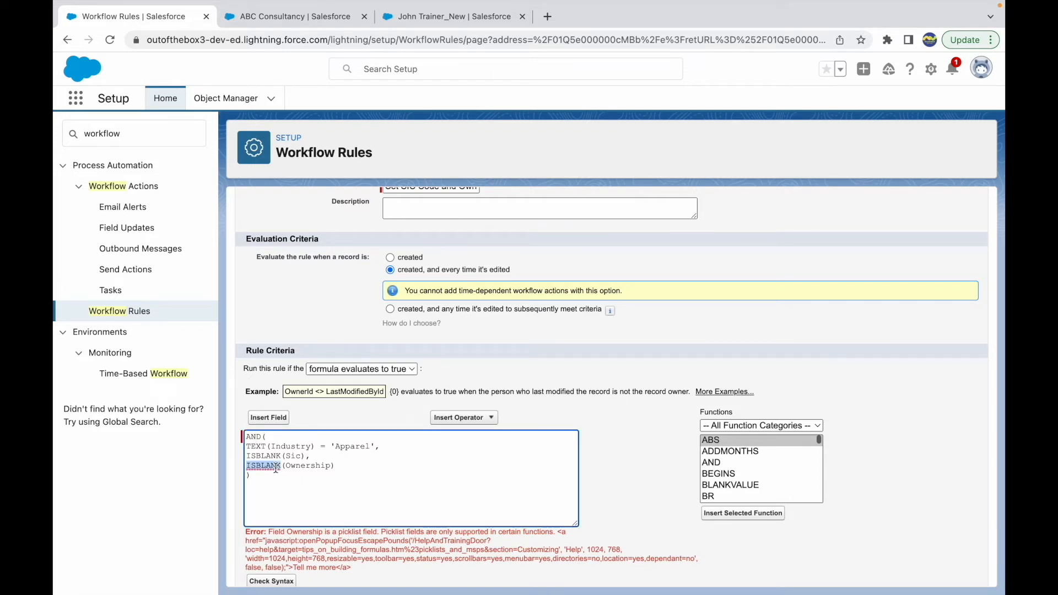
pyautogui.click(282, 466)
pyautogui.press('BackSpace')
pyautogui.press('BackSpace')
pyautogui.press('BackSpace')
pyautogui.press('BackSpace')
pyautogui.press('BackSpace')
pyautogui.press('BackSpace')
pyautogui.press('BackSpace')
pyautogui.press('BackSpace')
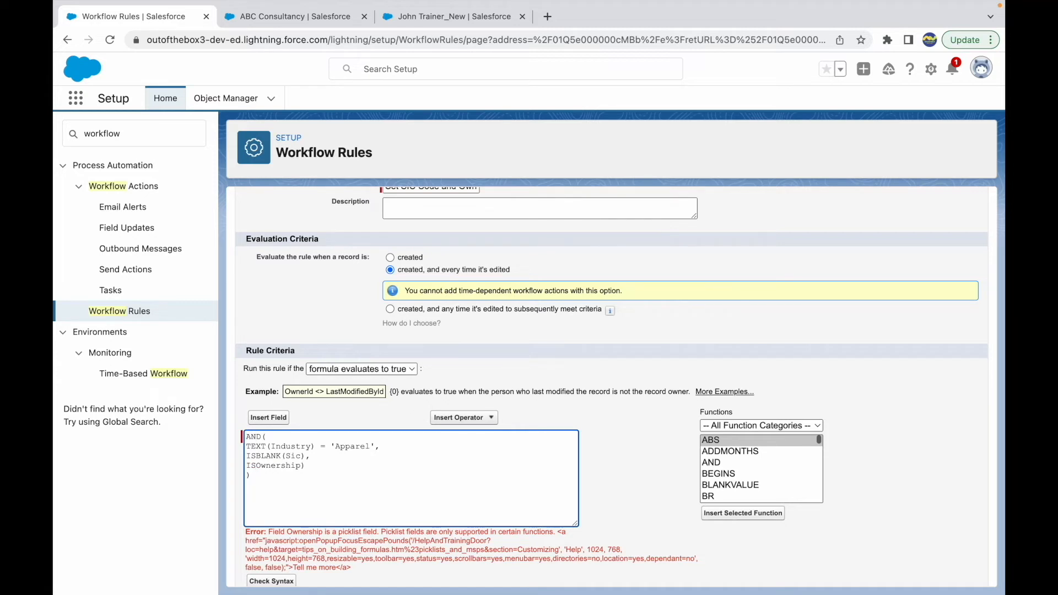
pyautogui.write('ISPICKVAL')
pyautogui.hotkey('shift', 'Home')
pyautogui.press('BackSpace')
pyautogui.write('TEXT(')
# Check the formula's syntax and save the workflow rule
pyautogui.scroll(-1, 273, 524)
pyautogui.click(272, 521)
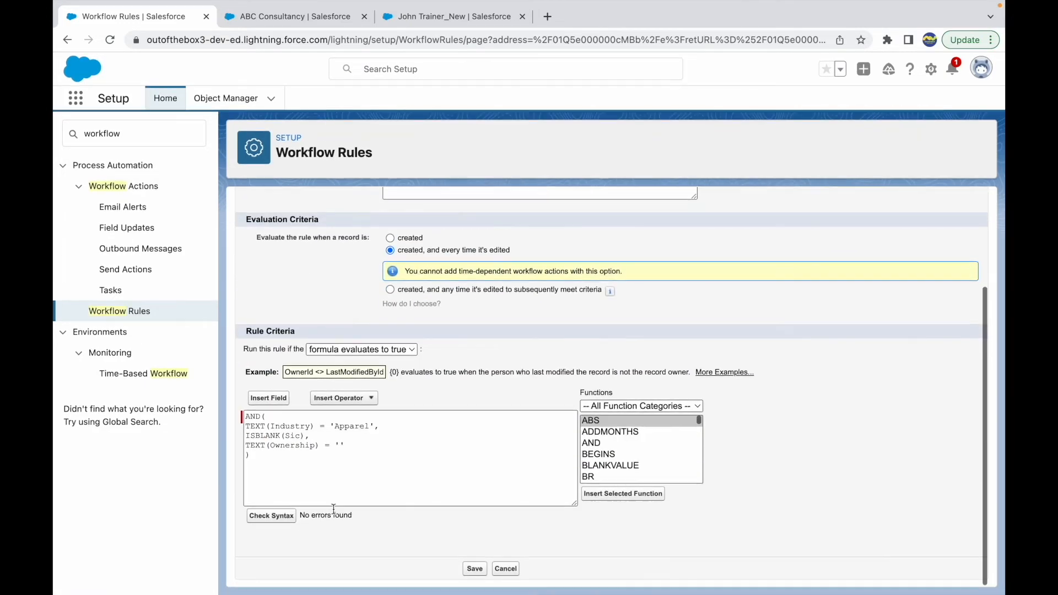
pyautogui.click(475, 570)
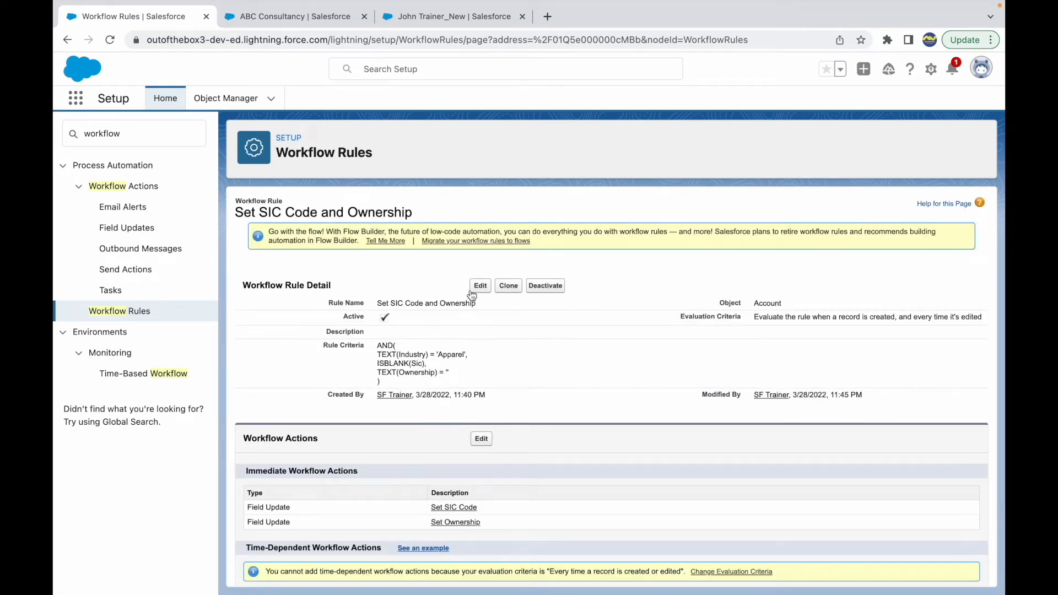
# On the ABC Consultancy account, set Type to Prospect, save, and check the SIC Code and Ownership fields
pyautogui.click(292, 19)
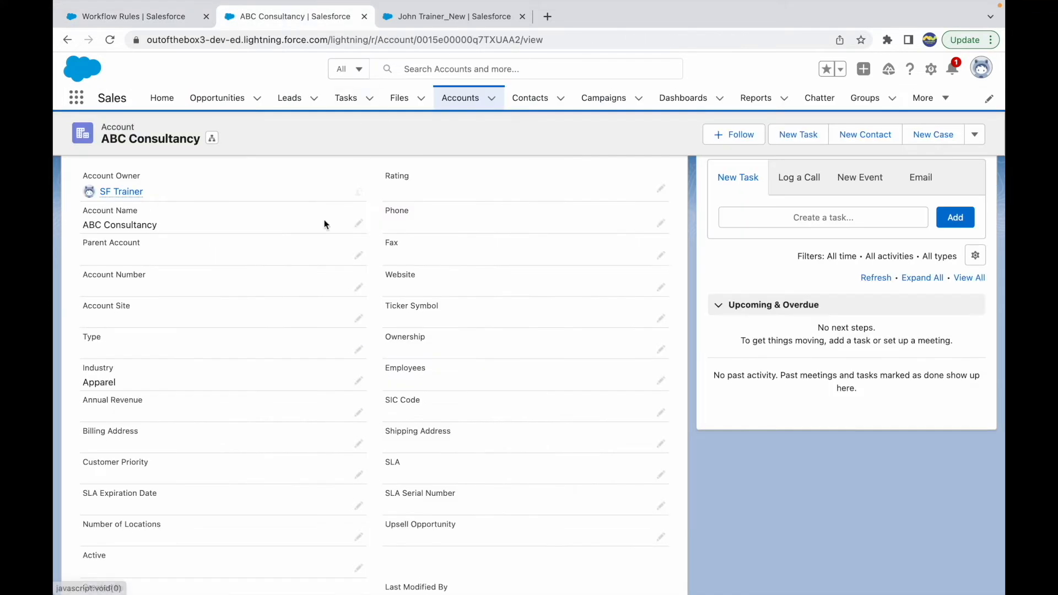
pyautogui.click(358, 382)
pyautogui.click(207, 359)
pyautogui.click(236, 397)
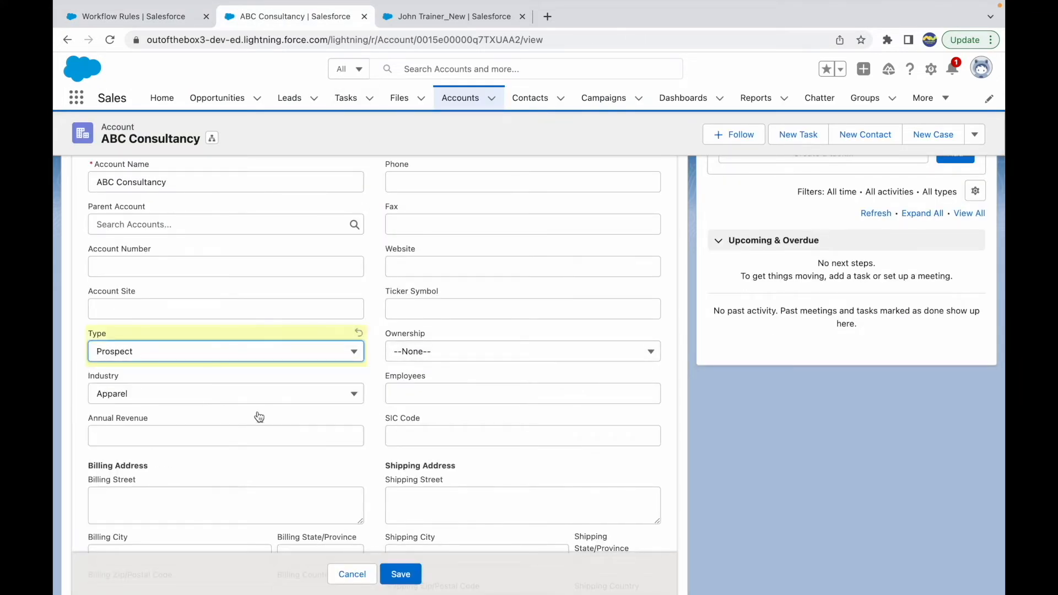
pyautogui.click(401, 574)
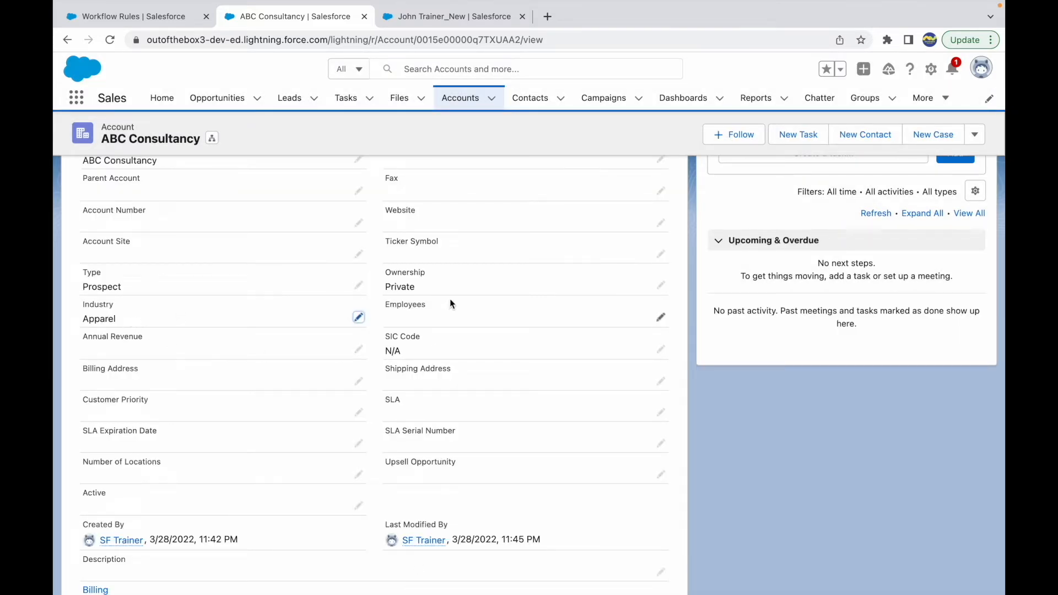
pyautogui.click(415, 352)
# Review the full criteria formula on the Set SIC Code and Ownership rule's detail page
pyautogui.click(158, 22)
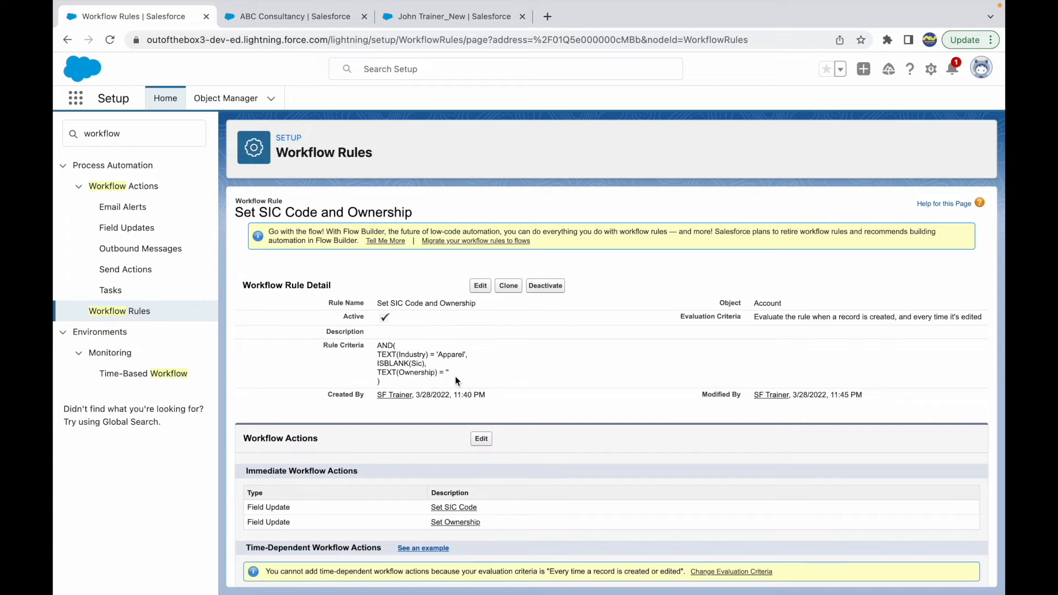
pyautogui.moveTo(454, 373); pyautogui.dragTo(375, 346)
pyautogui.click(495, 370)
# Open the ABC Consultancy account for editing and examine the options of its Type and Industry picklists
pyautogui.click(263, 19)
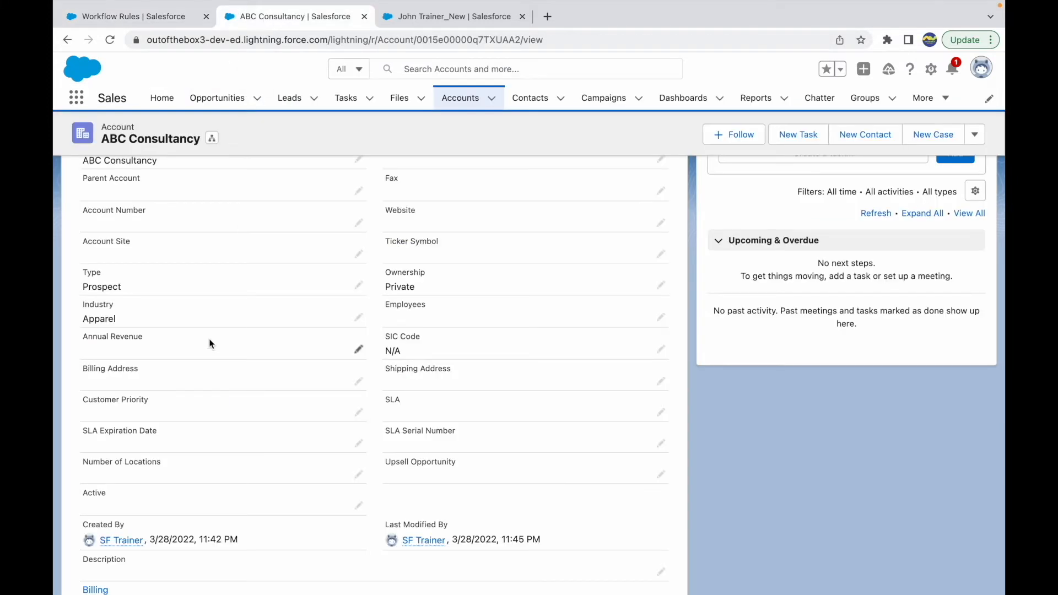
pyautogui.click(352, 286)
pyautogui.click(178, 299)
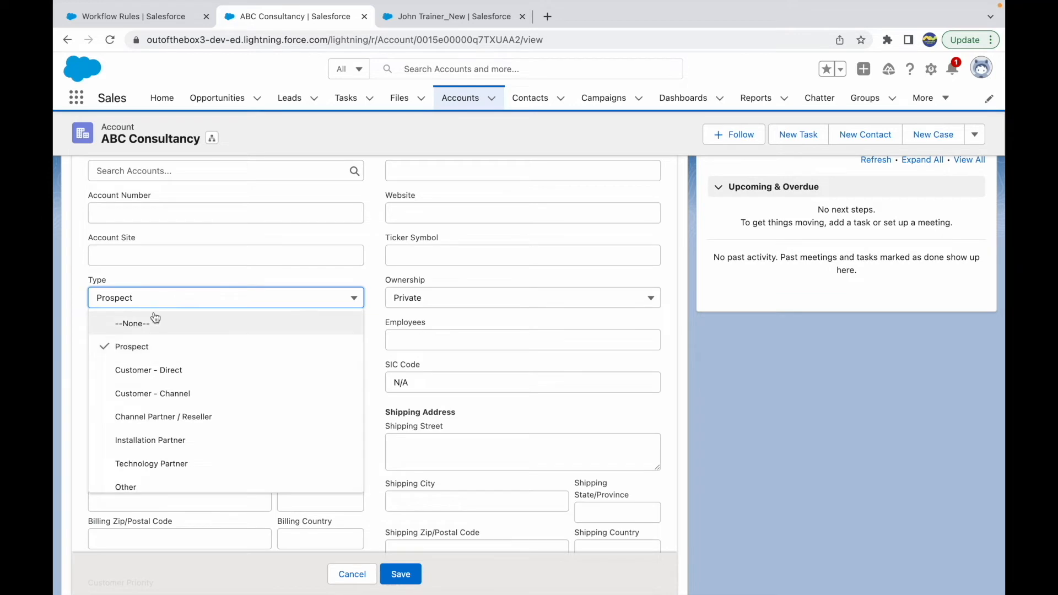
pyautogui.click(169, 273)
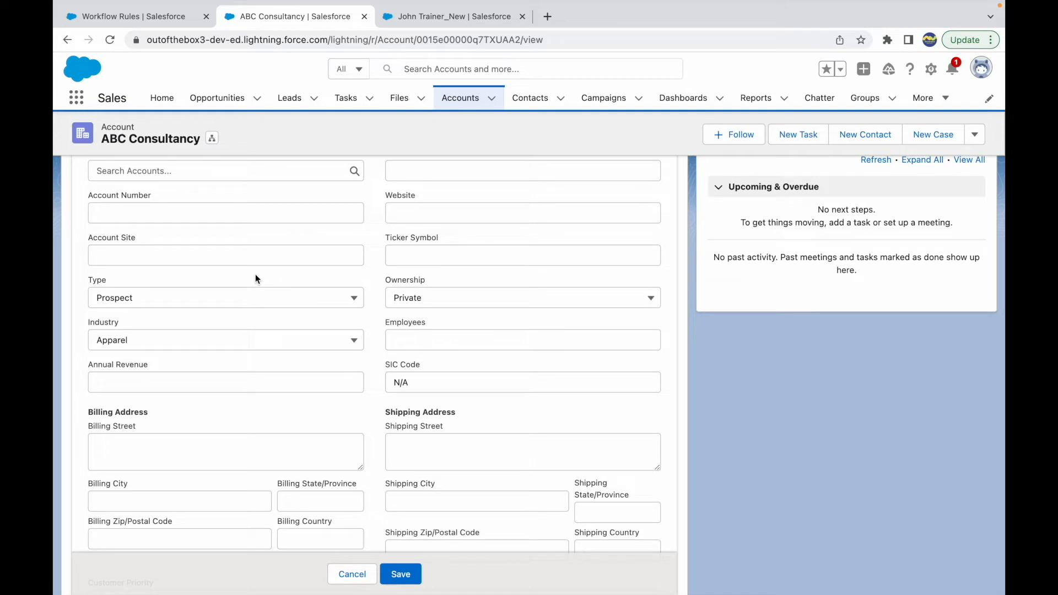
pyautogui.click(217, 300)
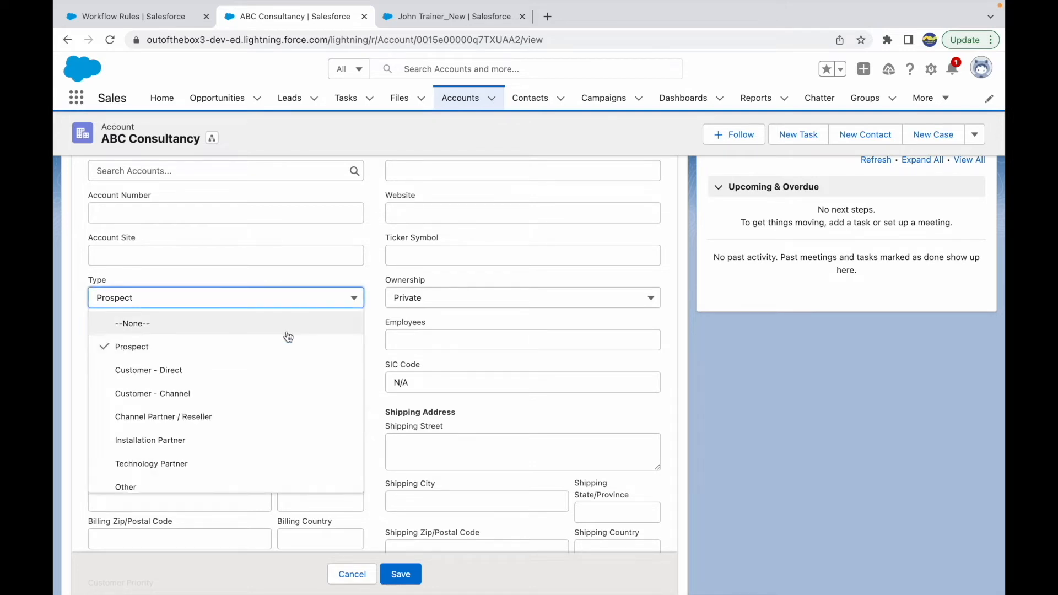
pyautogui.click(241, 285)
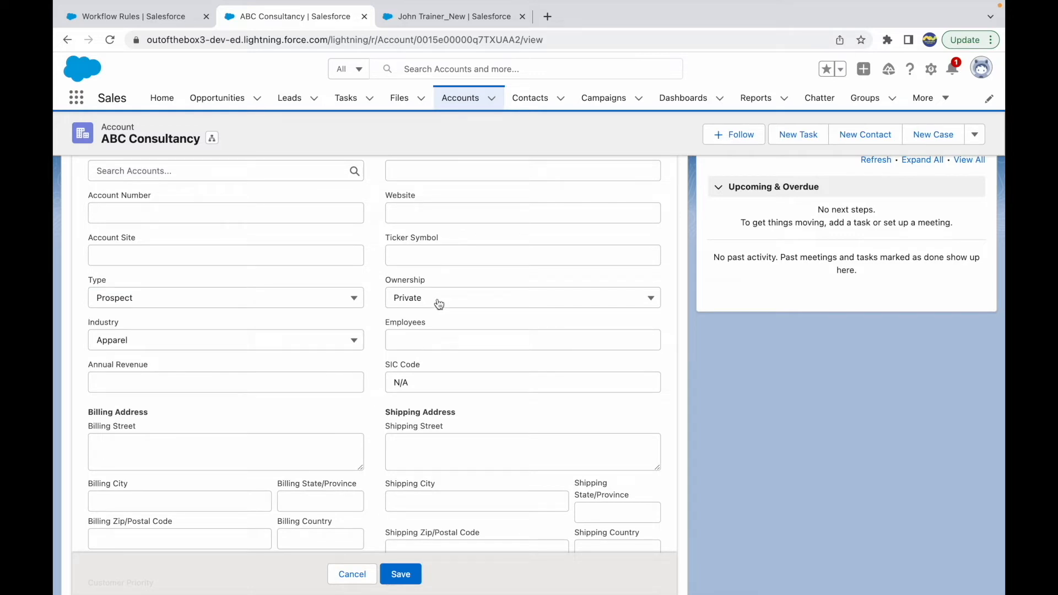
pyautogui.click(312, 342)
pyautogui.click(343, 327)
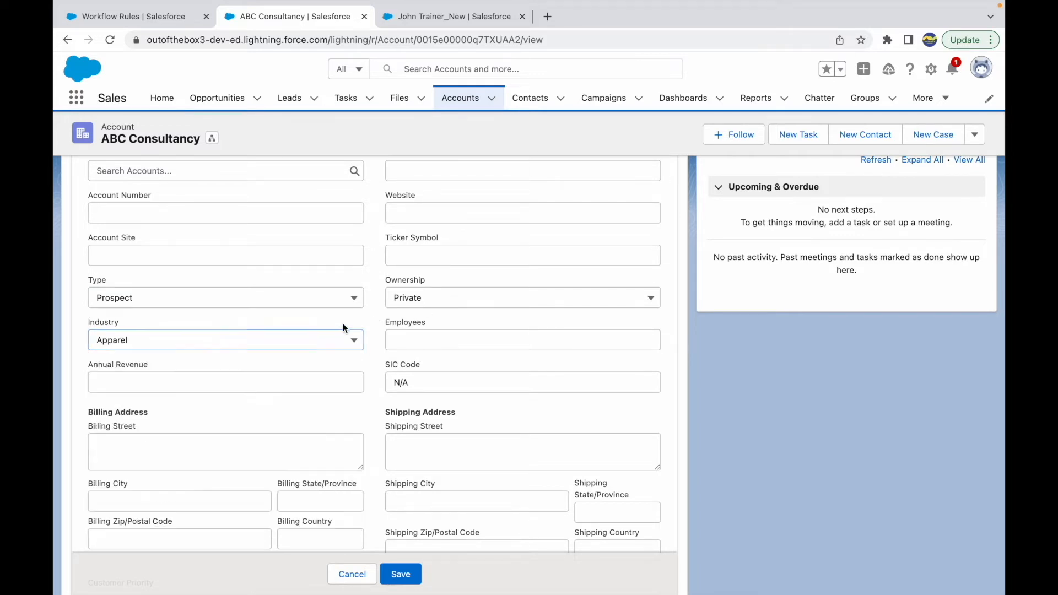
pyautogui.click(333, 341)
pyautogui.click(306, 322)
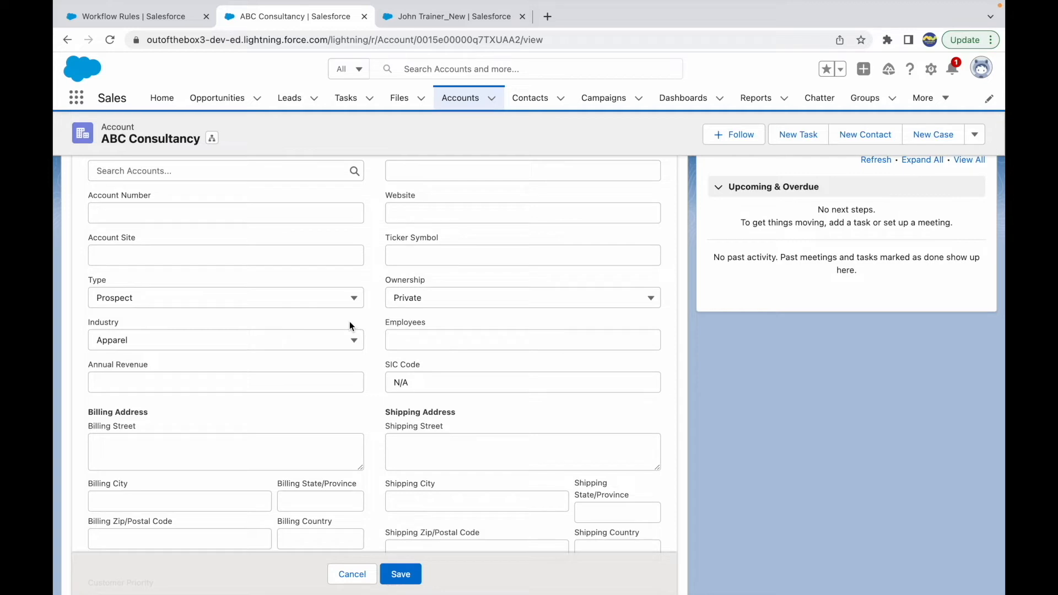
pyautogui.click(313, 341)
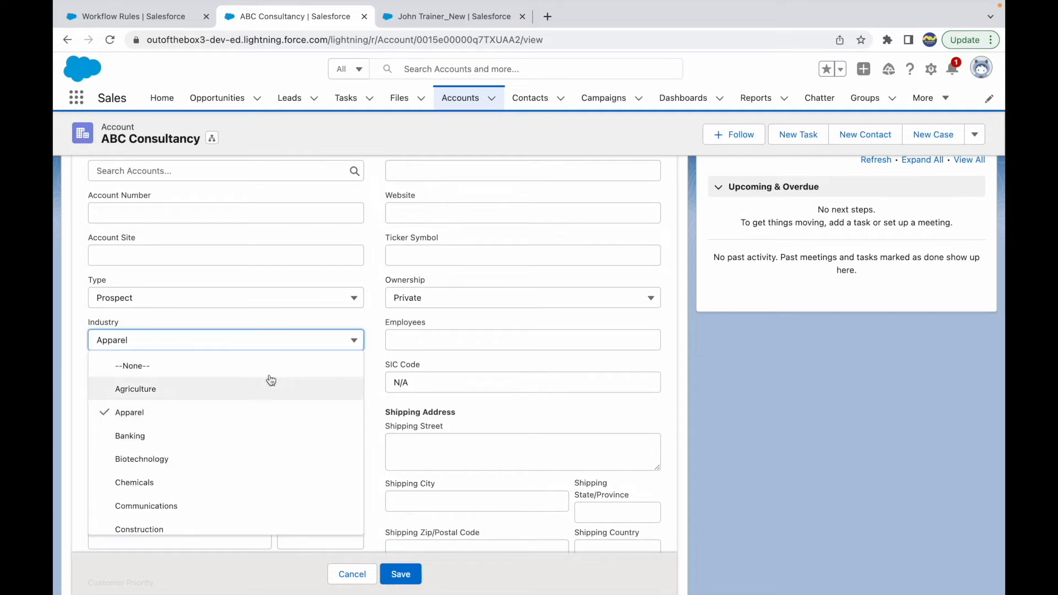
pyautogui.click(293, 320)
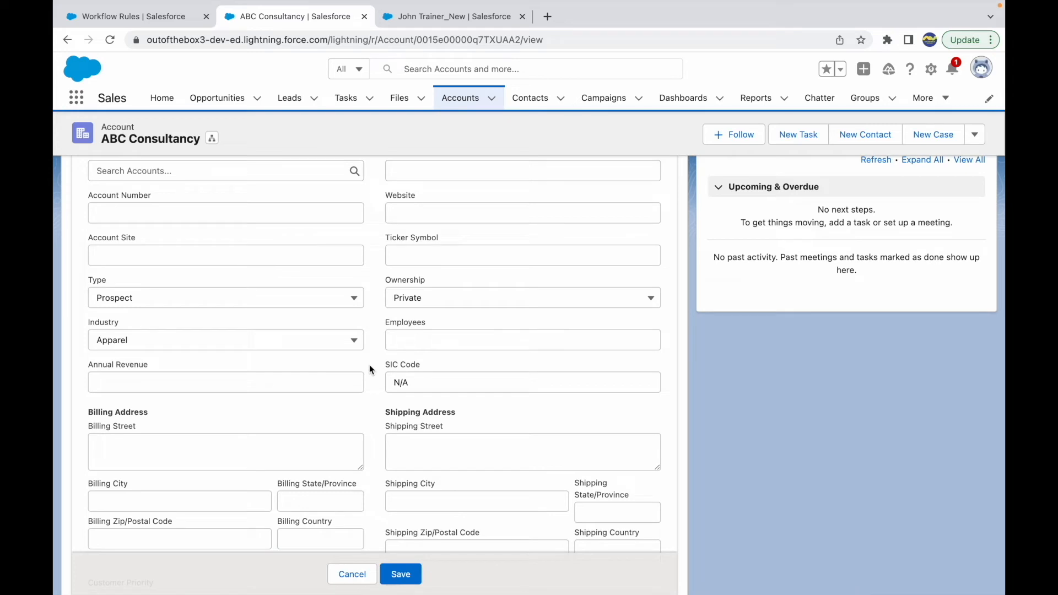
pyautogui.click(278, 297)
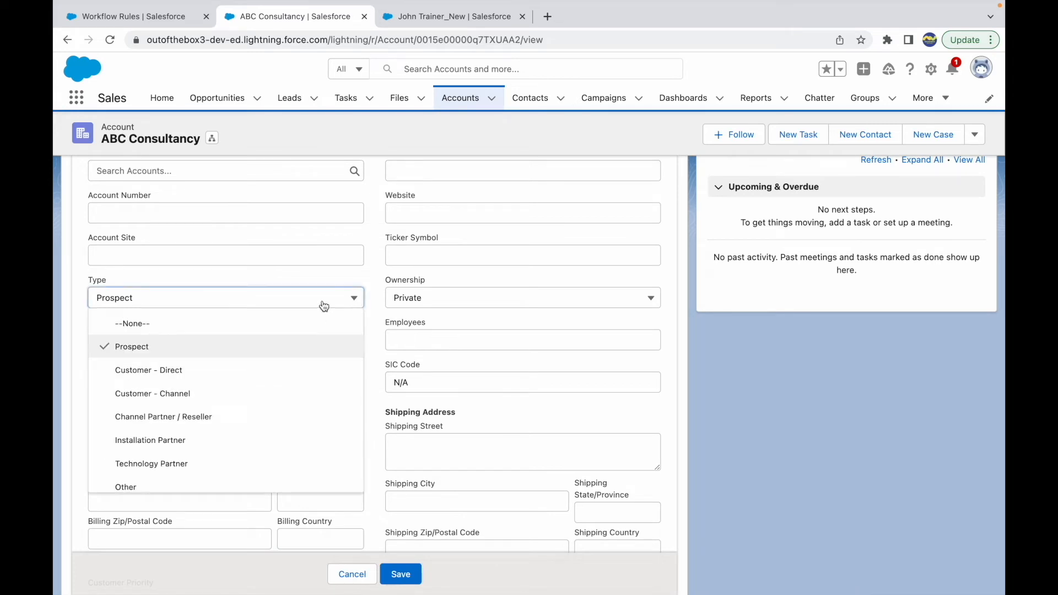
pyautogui.click(279, 290)
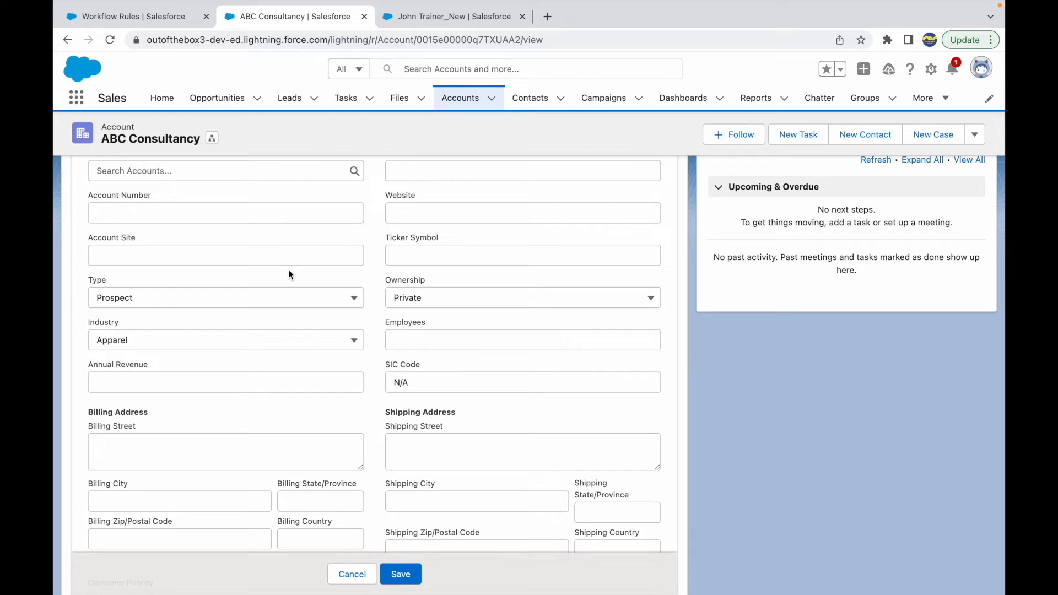
pyautogui.click(263, 341)
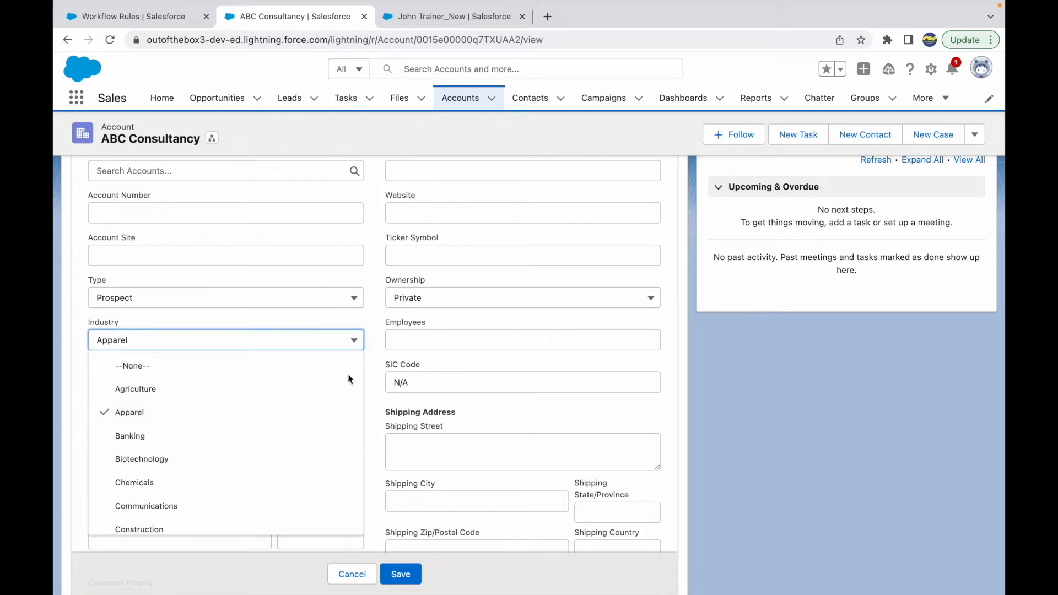
pyautogui.click(341, 341)
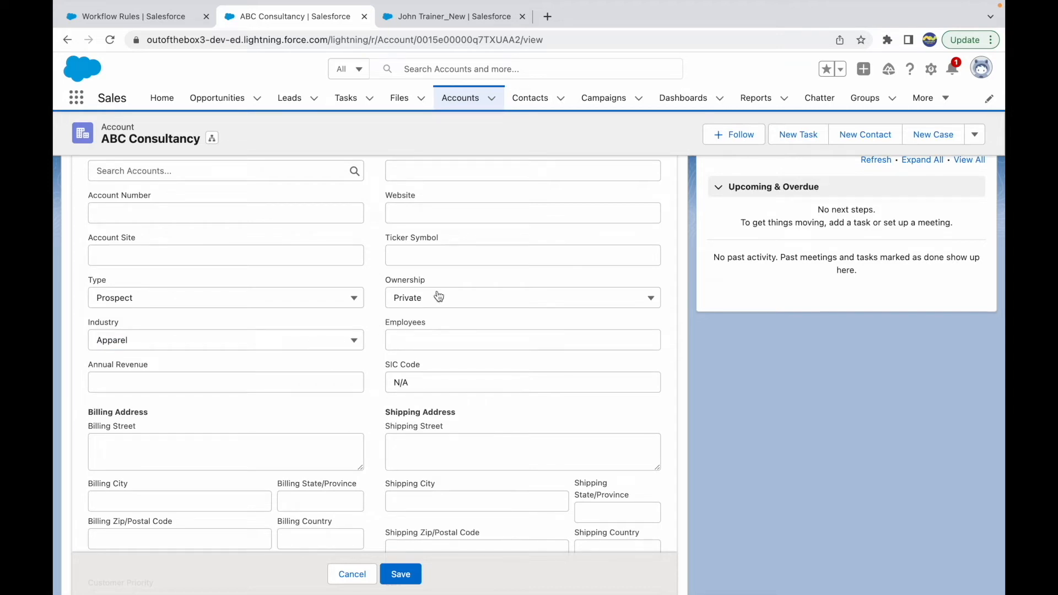
# Return to the Set SIC Code and Ownership rule and examine its TEXT(Industry) = 'Apparel' condition
pyautogui.click(429, 21)
pyautogui.click(166, 21)
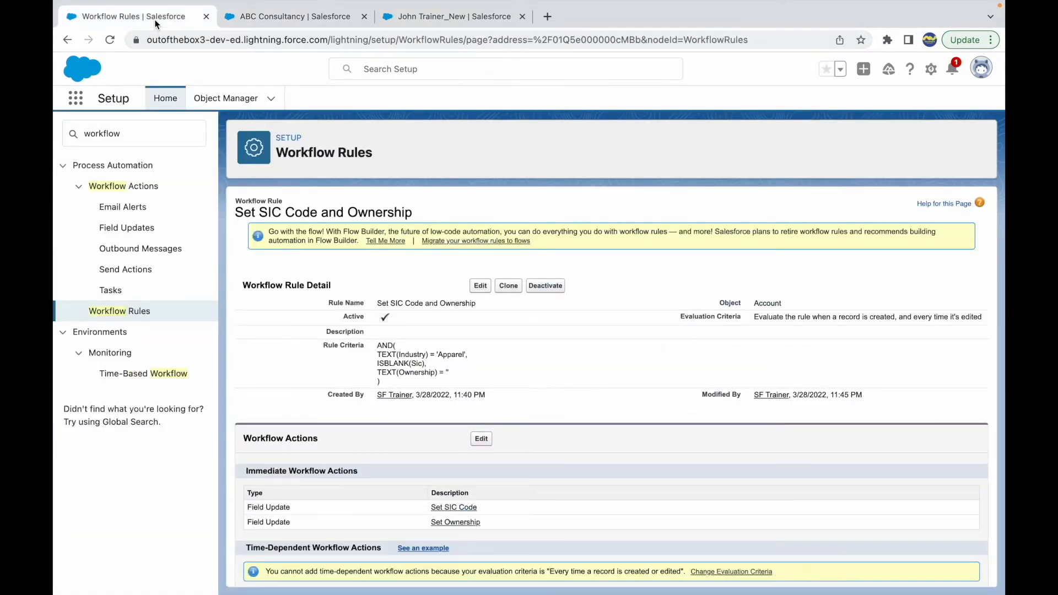
pyautogui.moveTo(400, 374); pyautogui.dragTo(353, 339)
pyautogui.click(415, 353)
pyautogui.doubleClick(414, 353)
pyautogui.doubleClick(458, 354)
pyautogui.click(489, 358)
pyautogui.doubleClick(415, 354)
# Go back to the ABC Consultancy account and view its Industry picklist options again
pyautogui.click(396, 21)
pyautogui.click(292, 16)
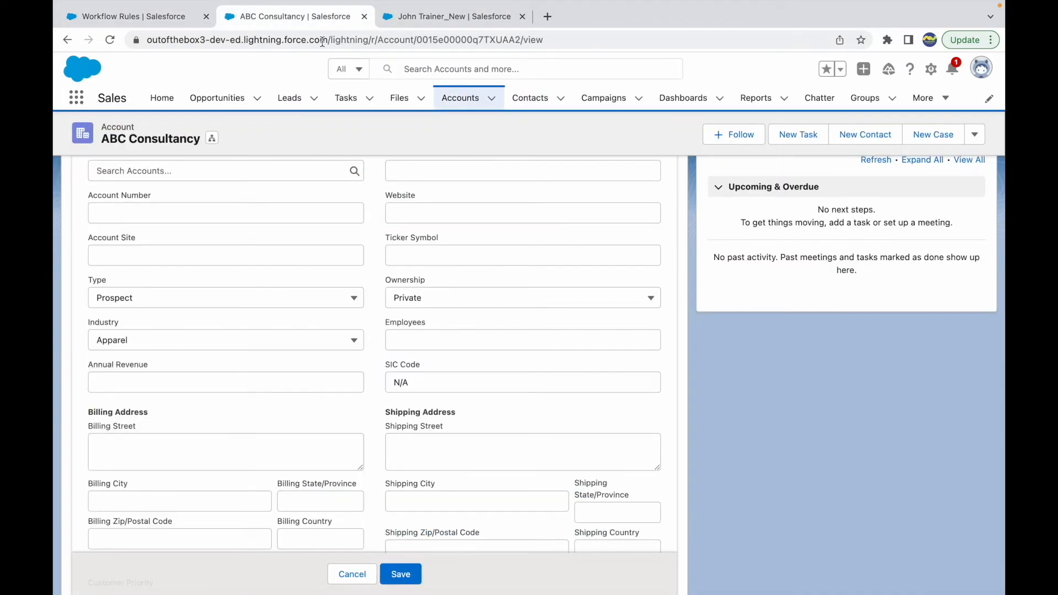
pyautogui.click(158, 341)
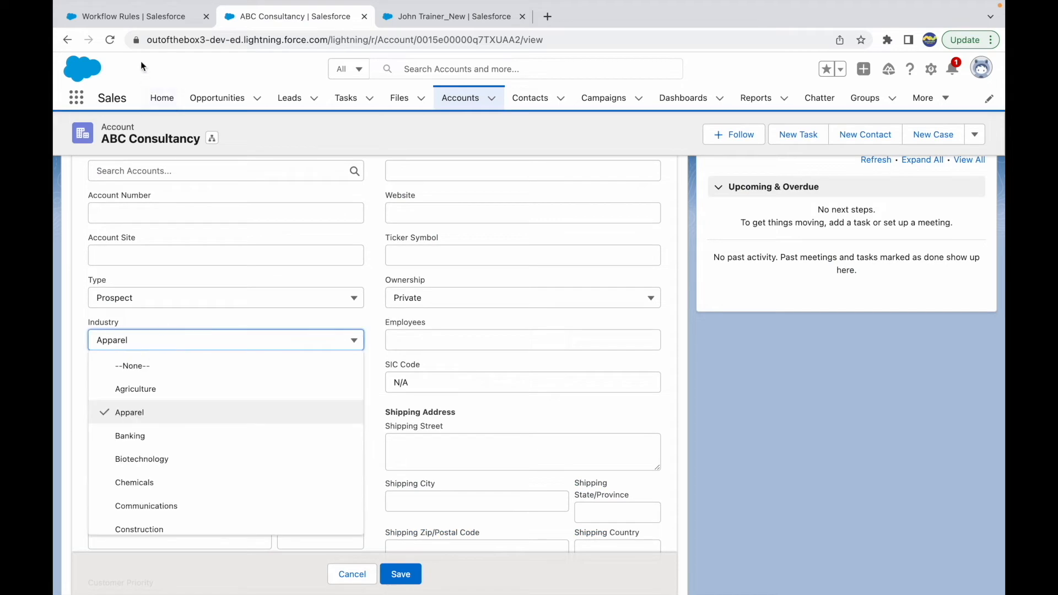
# Compare how the rule criteria use TEXT for the Industry and Ownership picklist conditions
pyautogui.click(125, 20)
pyautogui.doubleClick(444, 356)
pyautogui.doubleClick(412, 354)
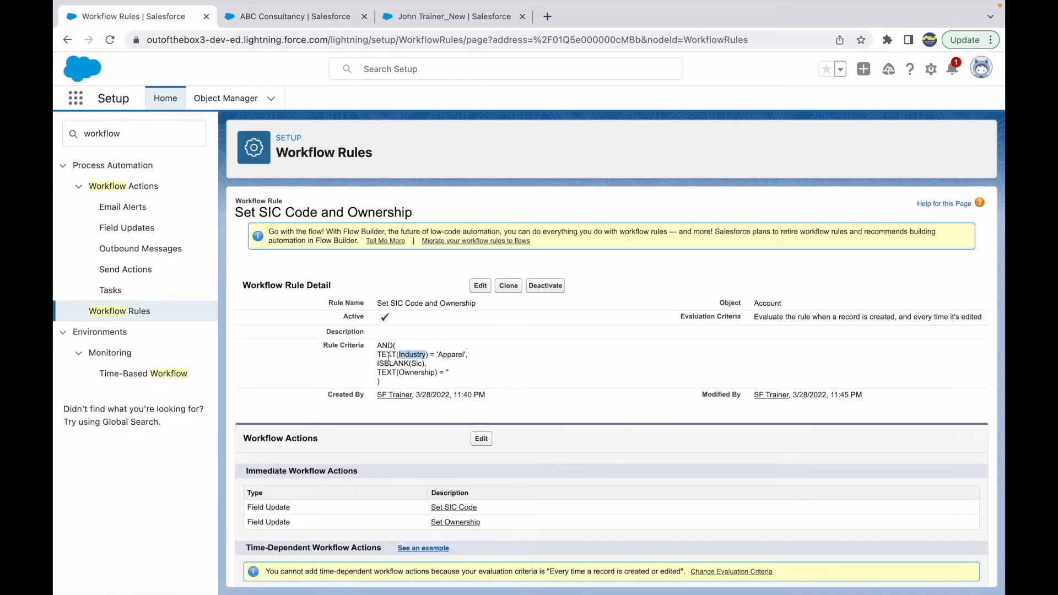
pyautogui.doubleClick(388, 355)
pyautogui.moveTo(456, 373); pyautogui.dragTo(377, 373)
pyautogui.doubleClick(414, 372)
pyautogui.click(462, 379)
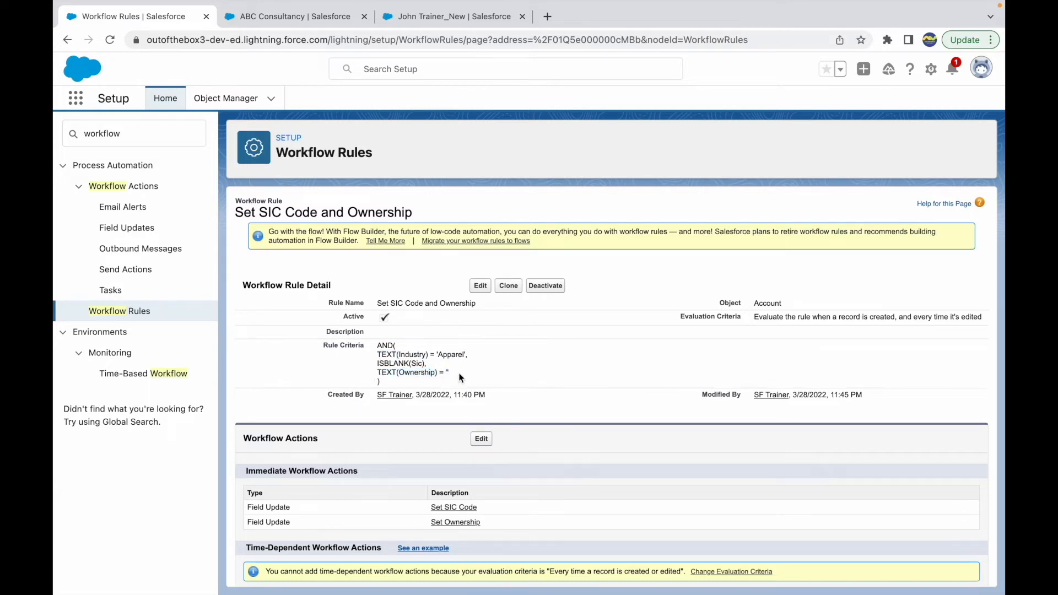
# Go back to the ABC Consultancy account and view its Ownership picklist options
pyautogui.click(311, 18)
pyautogui.click(440, 303)
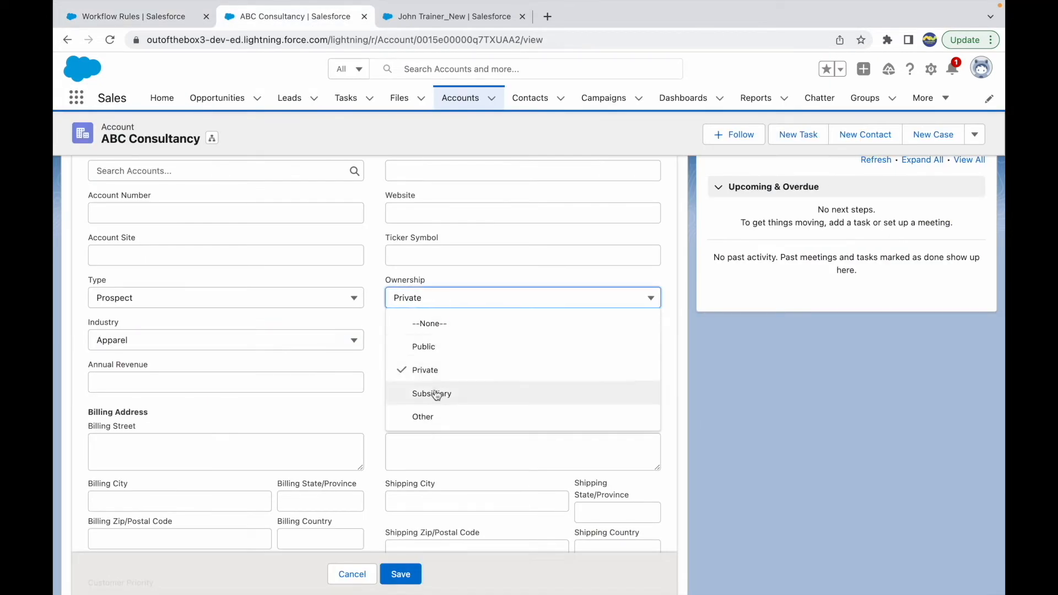
pyautogui.click(442, 280)
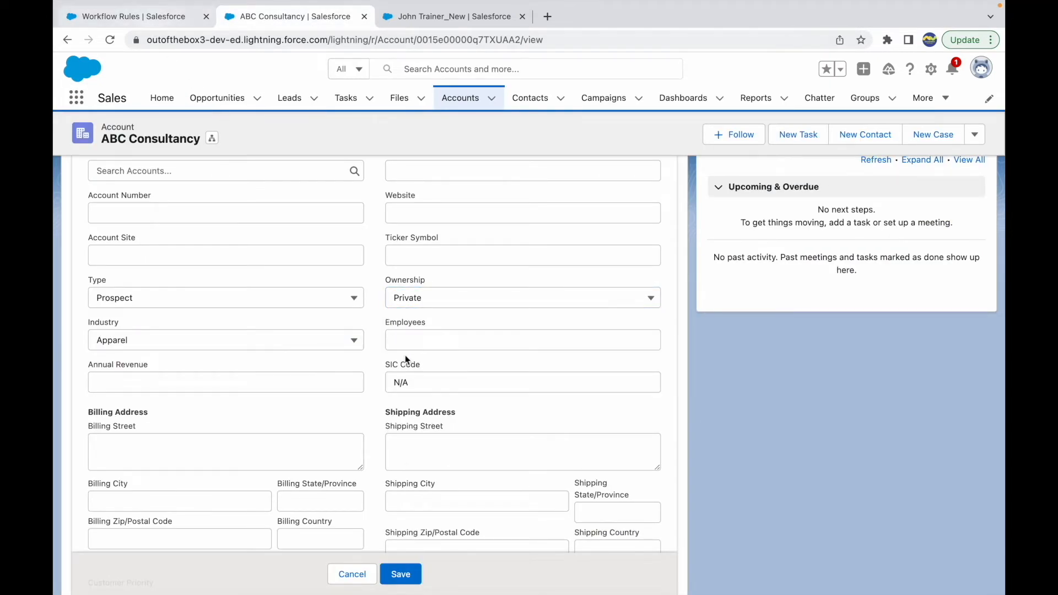
# Return to the Set SIC Code and Ownership rule and examine how AND combines the Industry, ISBLANK(Sic) and Ownership conditions
pyautogui.click(146, 16)
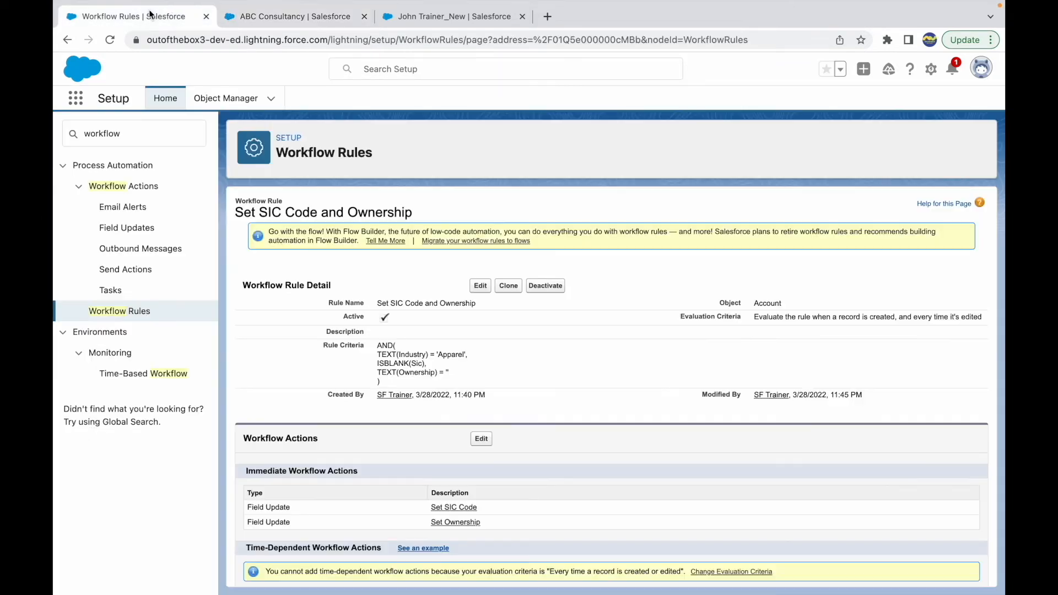
pyautogui.doubleClick(399, 363)
pyautogui.click(444, 365)
pyautogui.moveTo(378, 353); pyautogui.dragTo(454, 374)
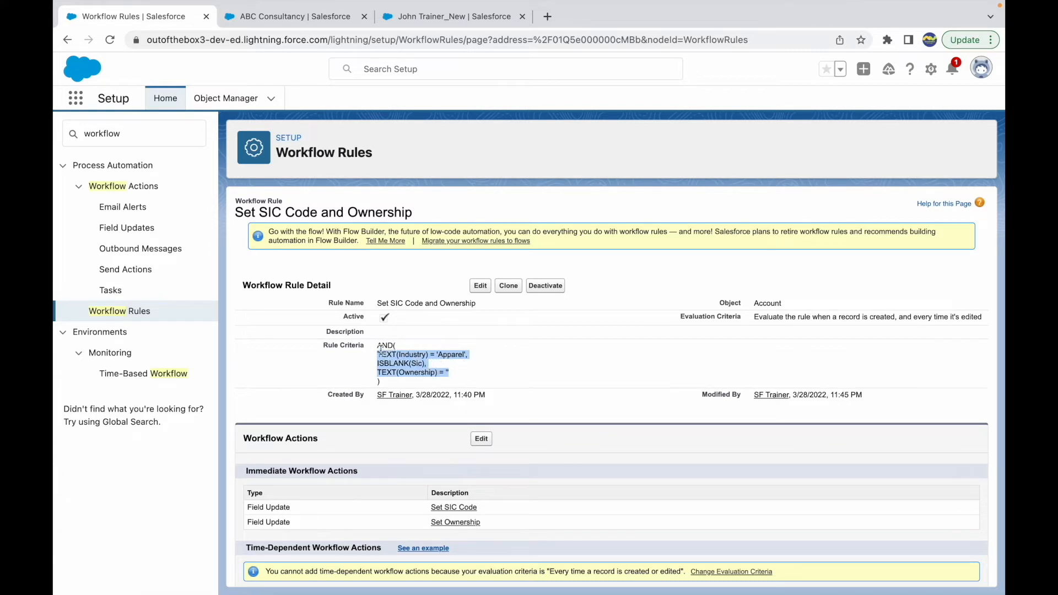
pyautogui.moveTo(377, 345); pyautogui.dragTo(408, 347)
pyautogui.moveTo(479, 357); pyautogui.dragTo(378, 353)
pyautogui.click(431, 375)
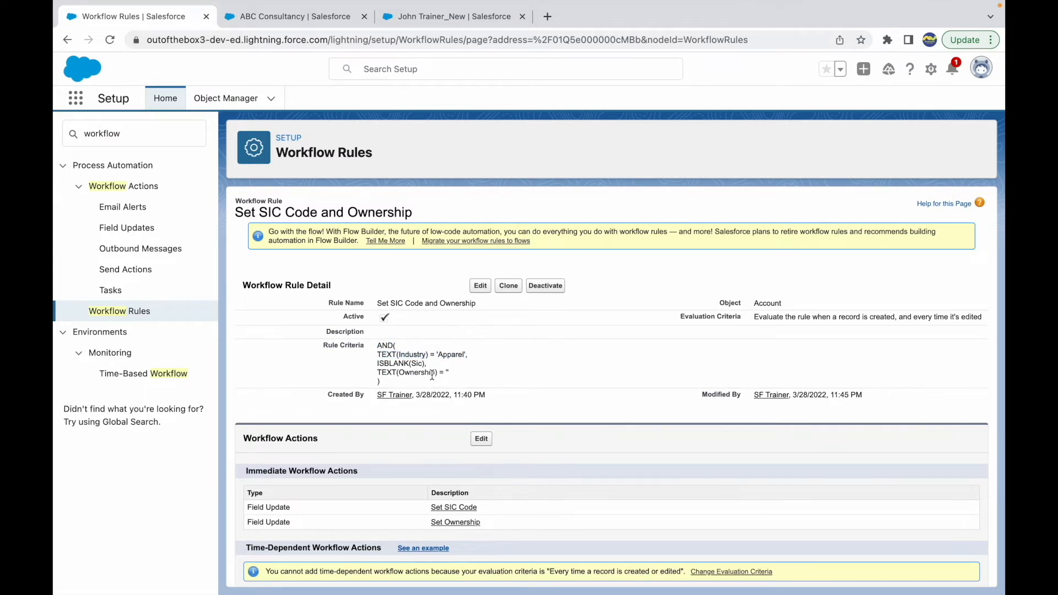
pyautogui.scroll(-1, 457, 408)
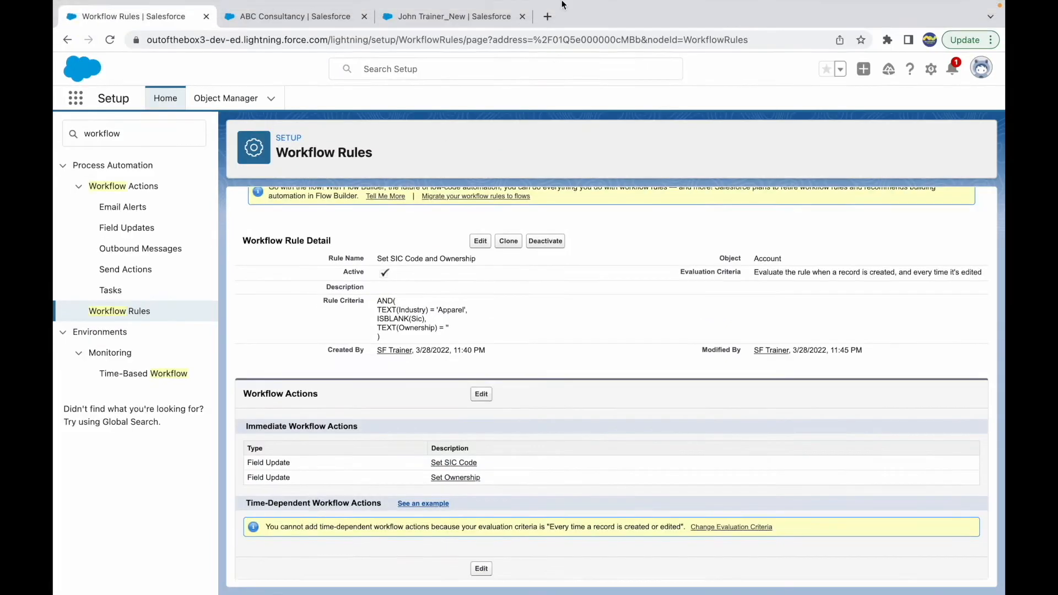
# Switch to the Use Cases slide in Keynote and read the third use case's trigger and the parent Account field it updates
pyautogui.hotkey('ctrl', 'Up')
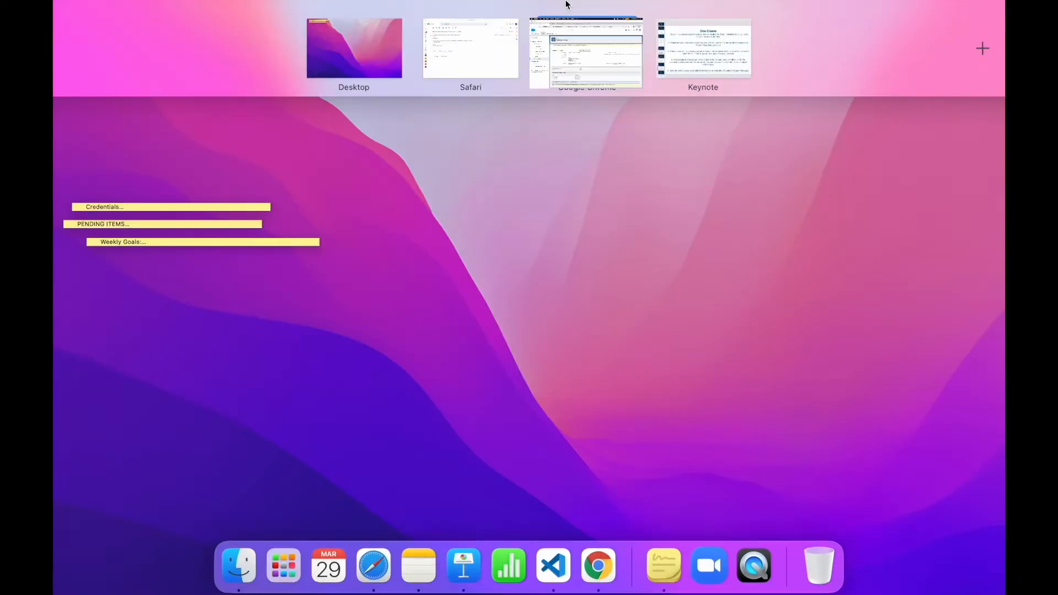
pyautogui.click(669, 47)
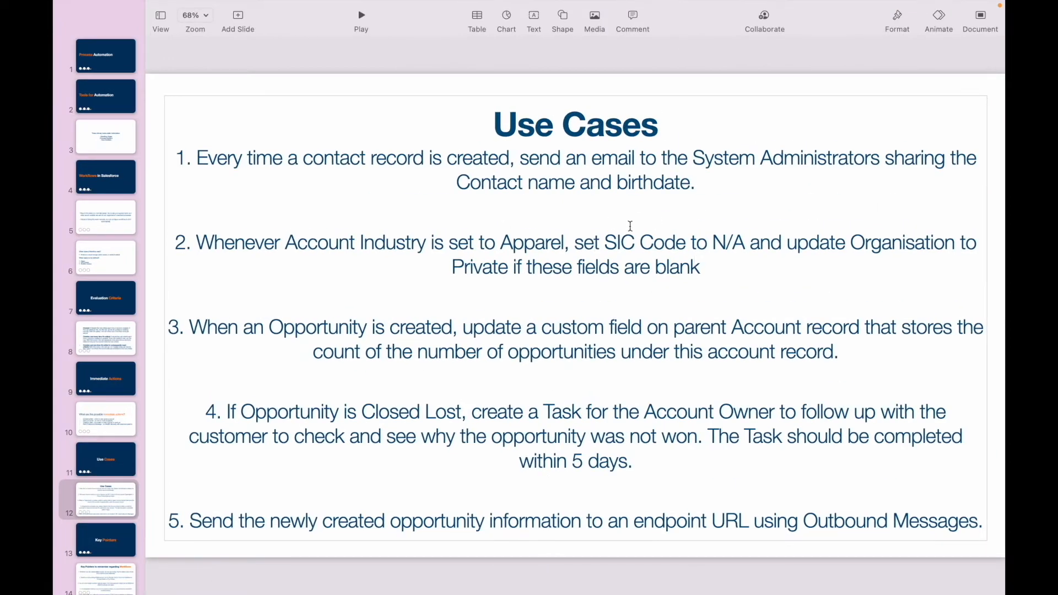
pyautogui.doubleClick(611, 160)
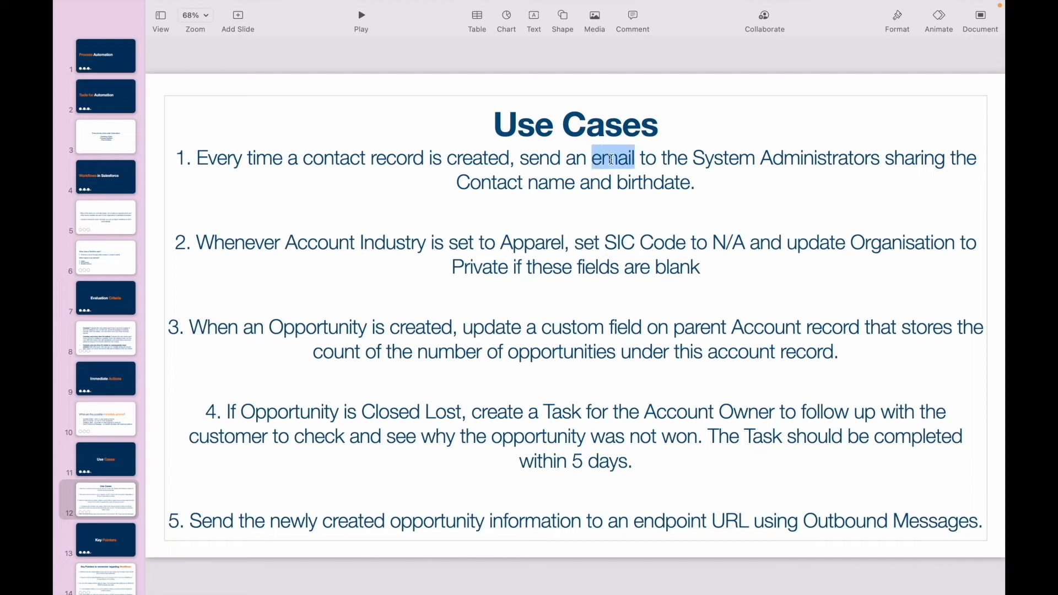
pyautogui.click(432, 327)
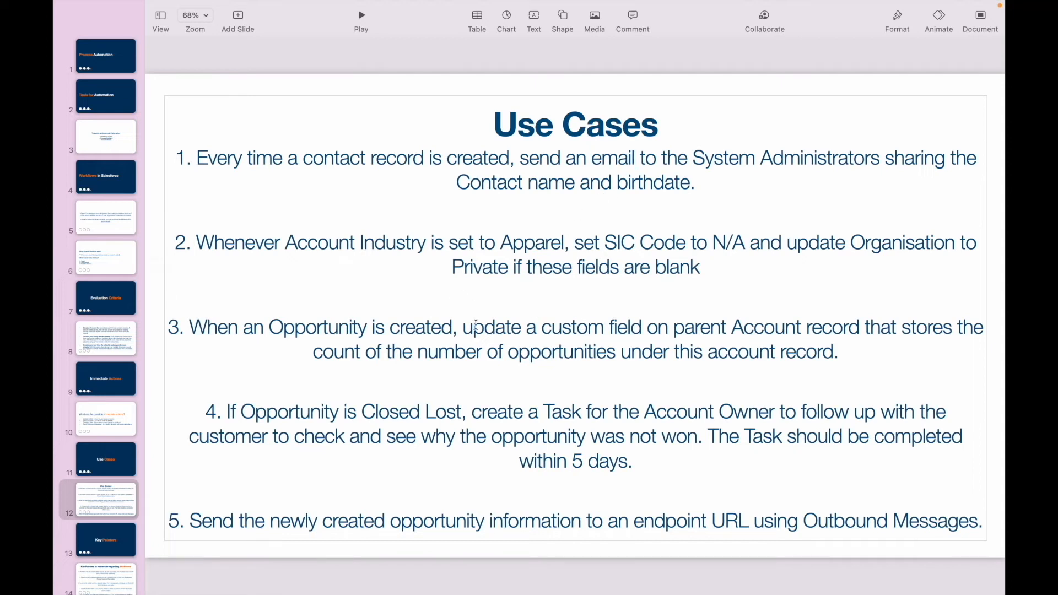
pyautogui.doubleClick(311, 329)
pyautogui.click(425, 328)
pyautogui.doubleClick(560, 329)
pyautogui.doubleClick(753, 329)
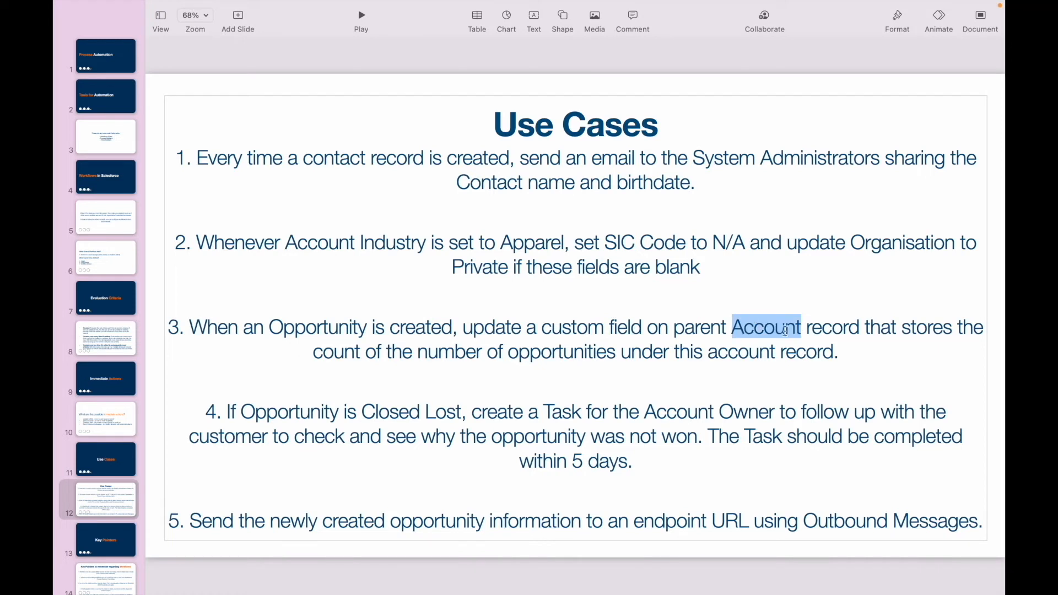
# Read the rest of the third use case about what the custom account field has to store
pyautogui.doubleClick(425, 353)
pyautogui.click(573, 353)
pyautogui.doubleClick(574, 353)
pyautogui.click(693, 353)
pyautogui.doubleClick(744, 352)
pyautogui.doubleClick(797, 352)
pyautogui.click(857, 351)
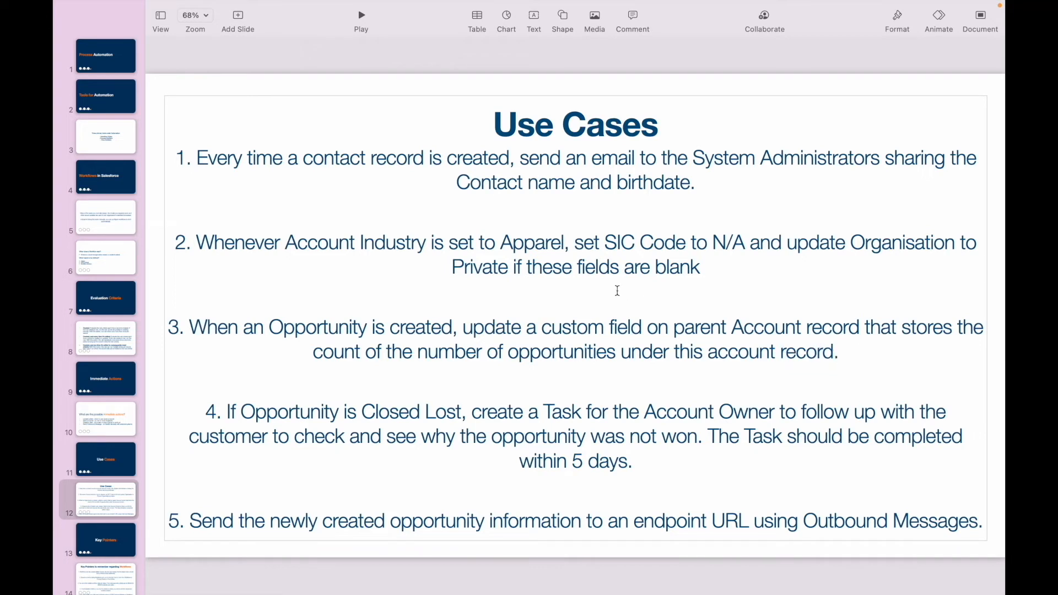
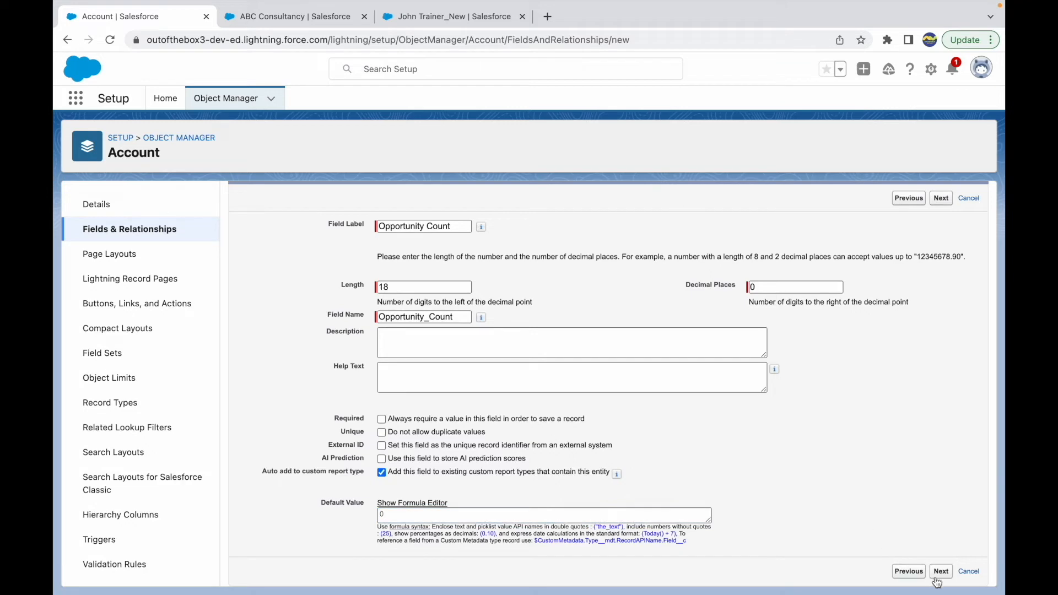
# Accept the Opportunity Count number field's details and make it visible only to the System Administrator profile
pyautogui.click(946, 575)
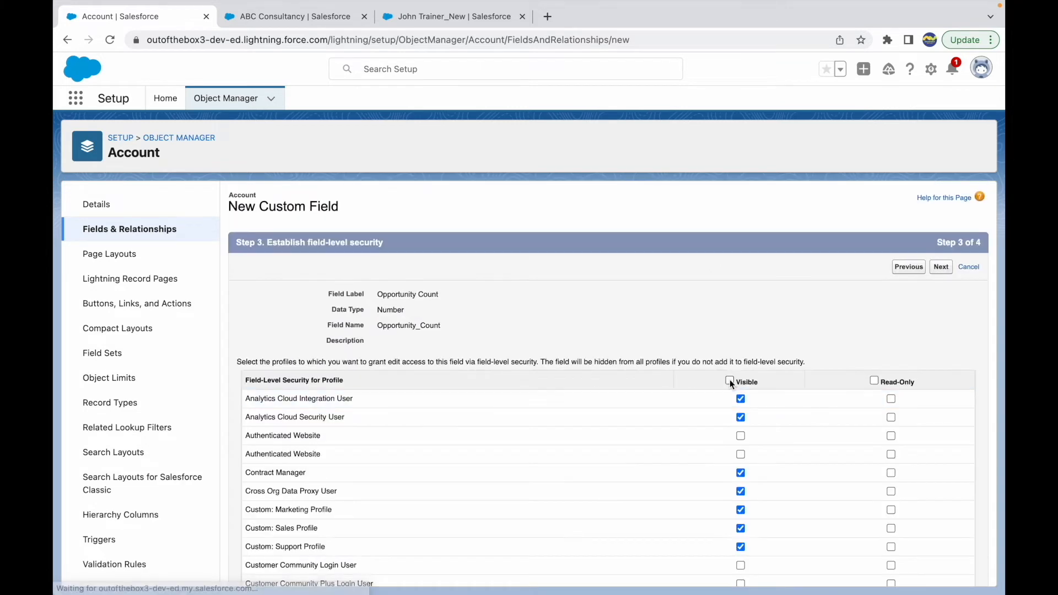
pyautogui.click(729, 379)
pyautogui.scroll(-10, 734, 462)
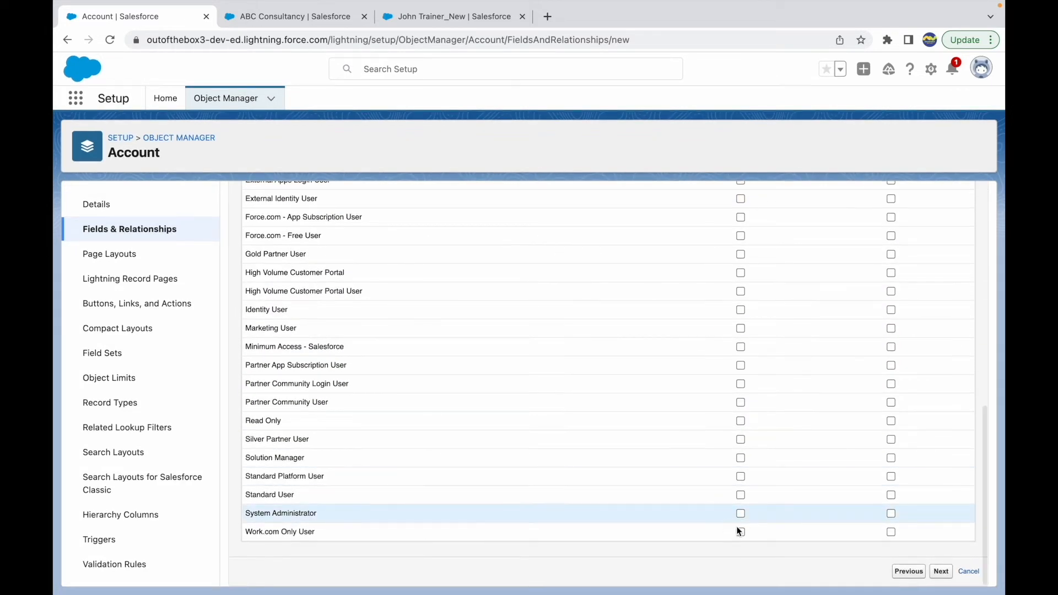
pyautogui.click(940, 572)
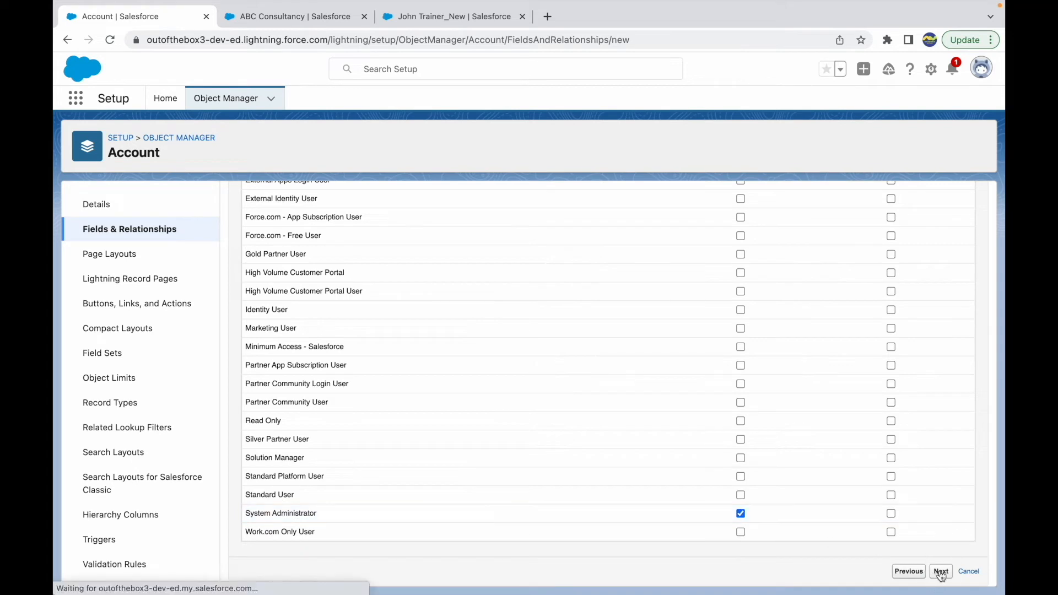
# Add the Opportunity Count field only to the Account Layout page layout and save it
pyautogui.click(251, 394)
pyautogui.click(253, 454)
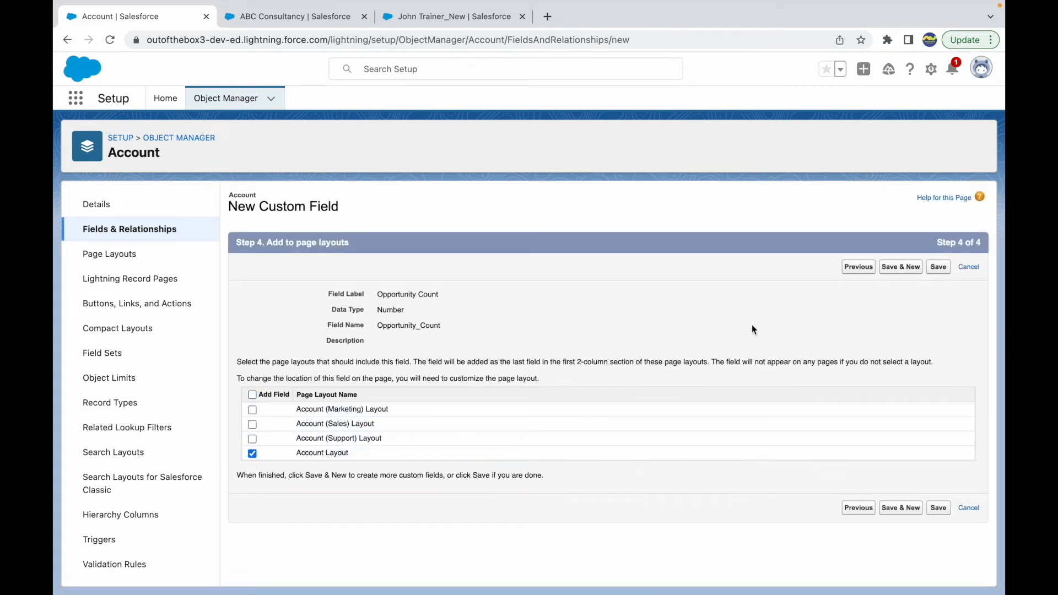
pyautogui.click(939, 268)
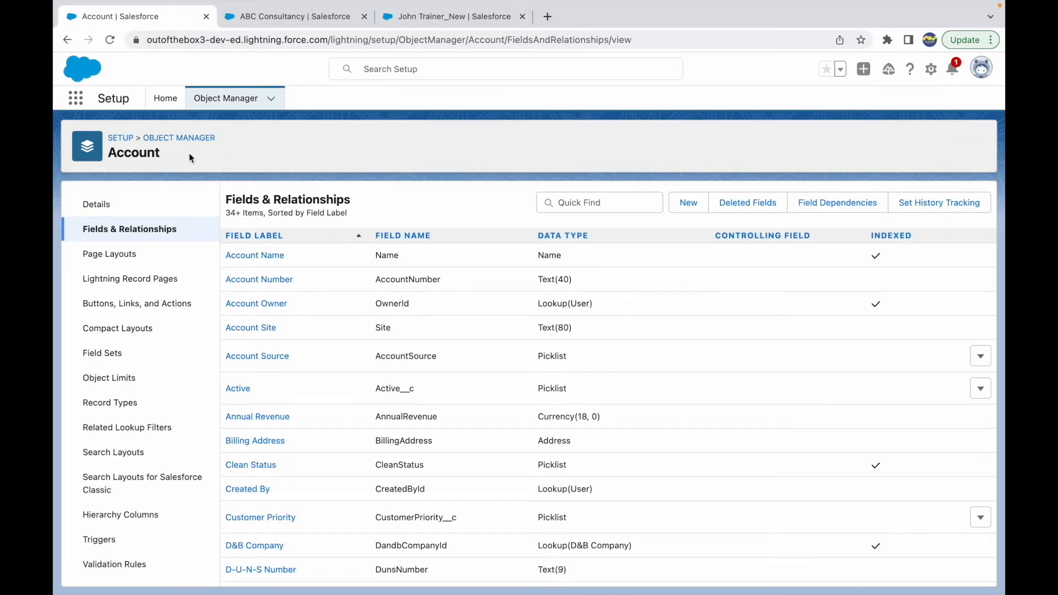
# Reopen the ABC Consultancy account from the accounts list and examine its field details and related records
pyautogui.click(268, 25)
pyautogui.scroll(5, 344, 292)
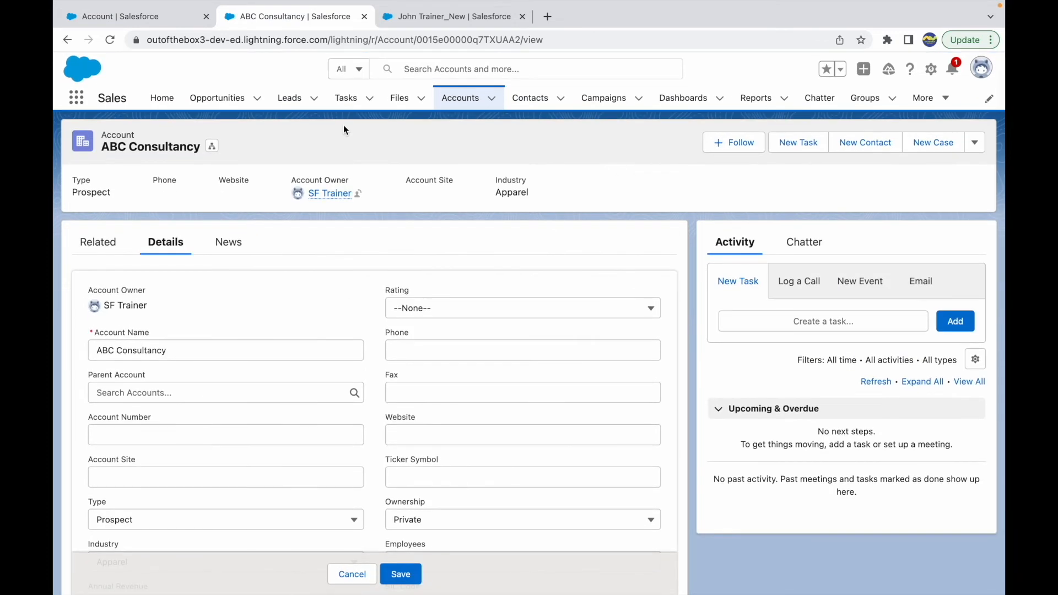
pyautogui.click(459, 98)
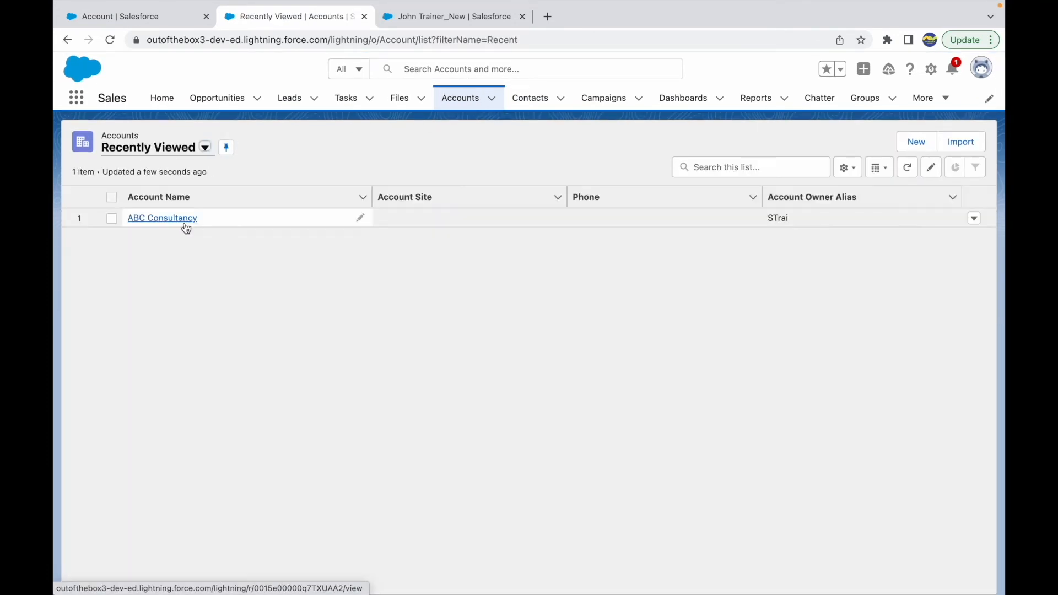
pyautogui.click(162, 218)
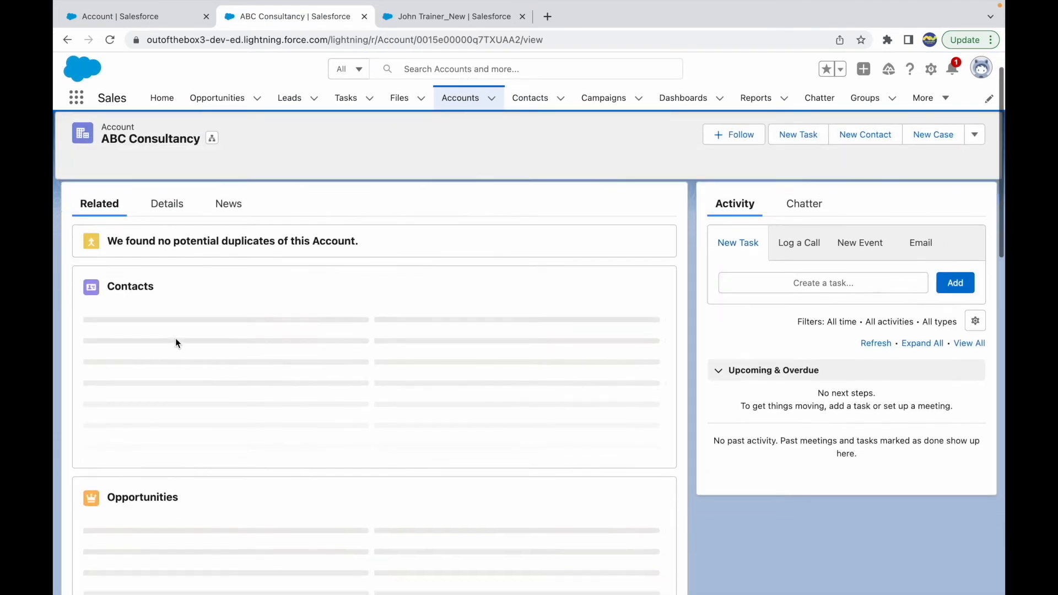
pyautogui.scroll(-3, 176, 340)
pyautogui.scroll(3, 448, 265)
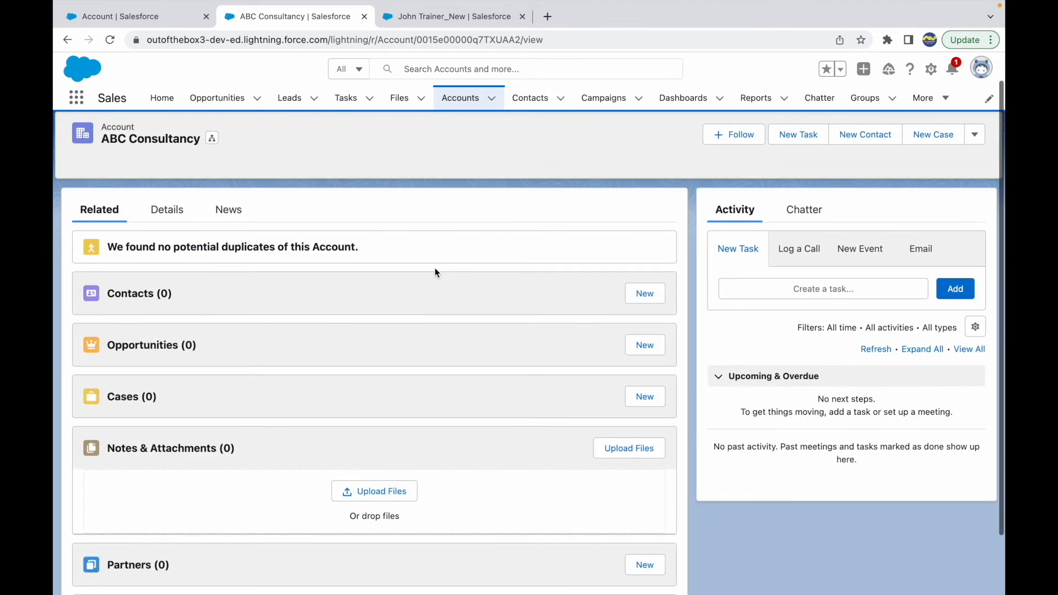
pyautogui.click(166, 210)
pyautogui.scroll(-3, 359, 463)
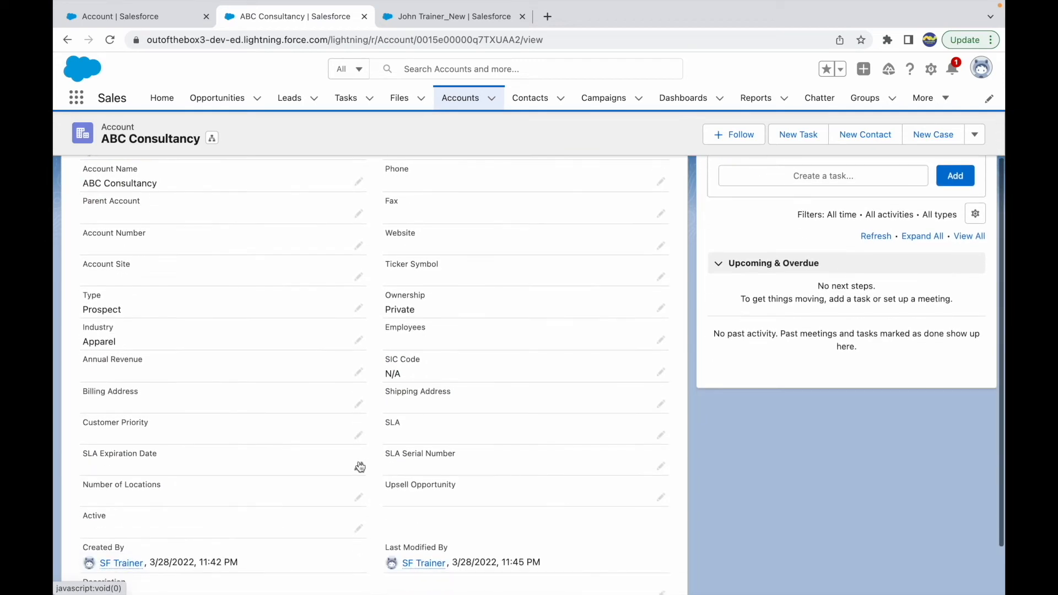
pyautogui.scroll(4, 358, 464)
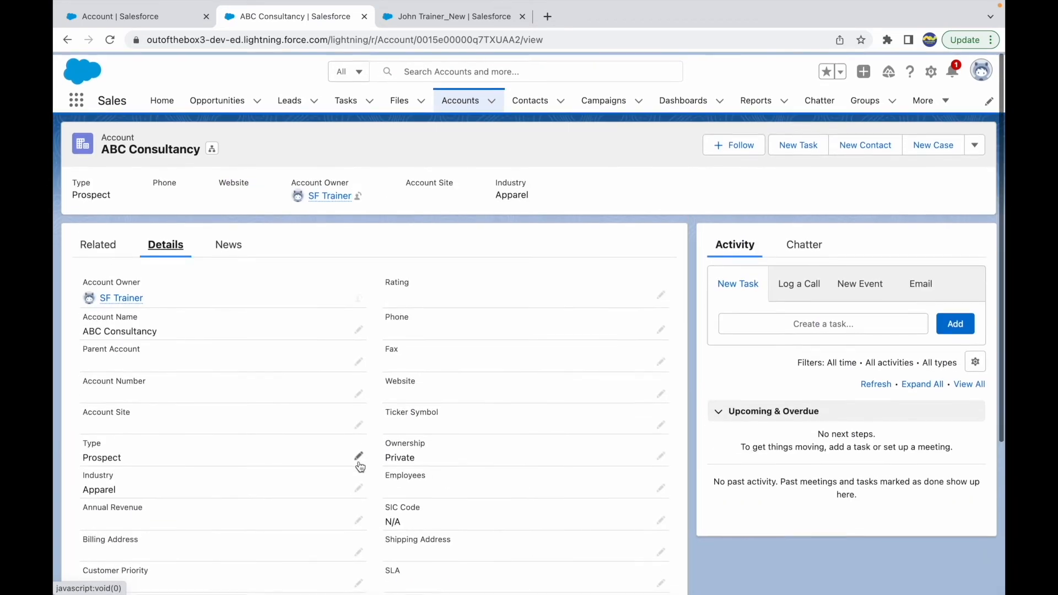
pyautogui.click(97, 245)
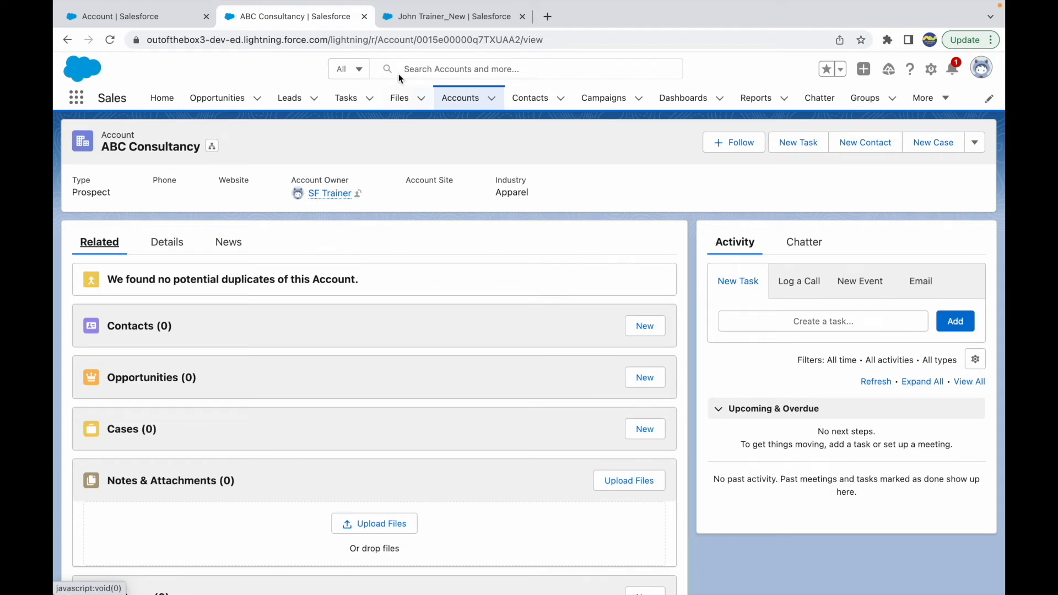
# Open Setup in a new browser tab, replacing the contact record's tab, and find the Workflow Rules page
pyautogui.click(422, 18)
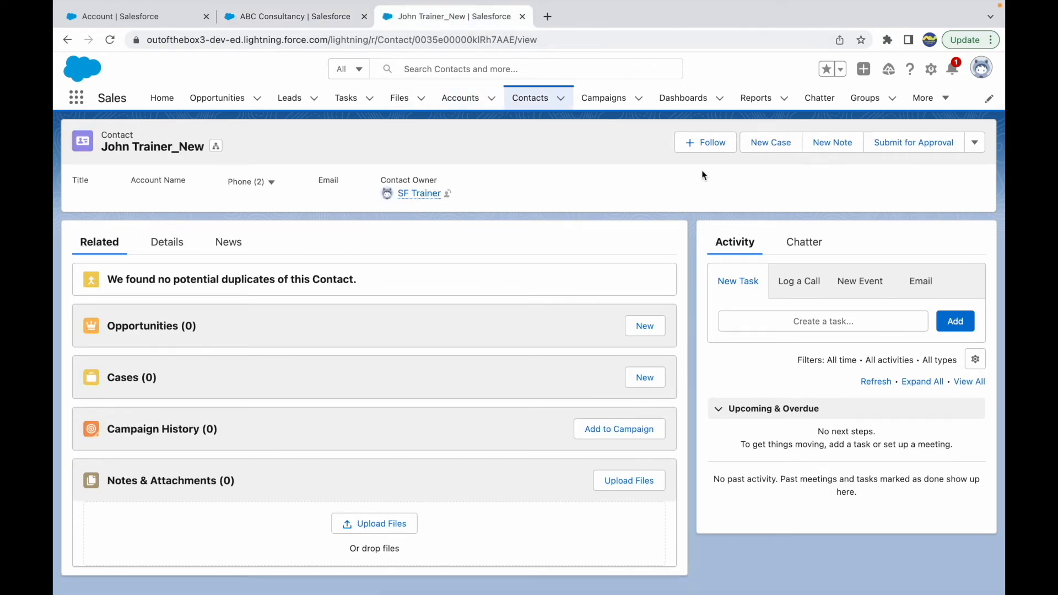
pyautogui.click(930, 68)
pyautogui.click(870, 106)
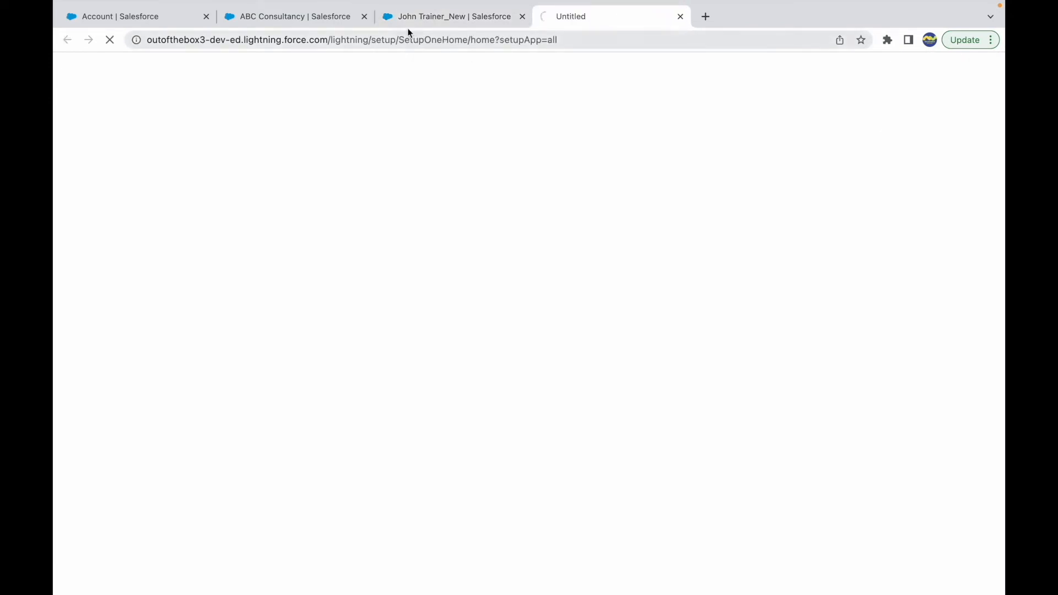
pyautogui.click(522, 16)
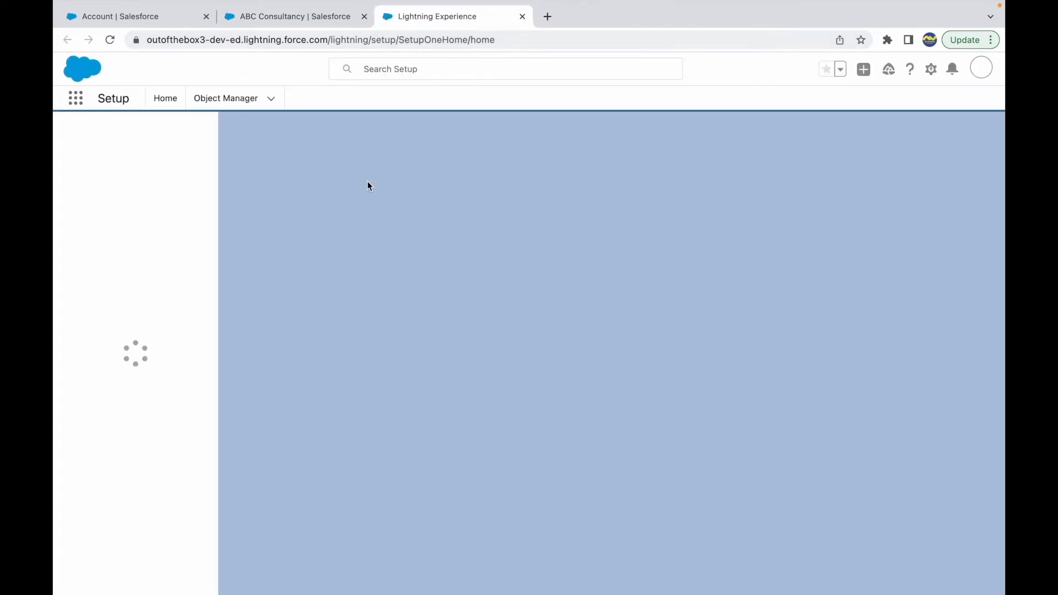
pyautogui.click(122, 137)
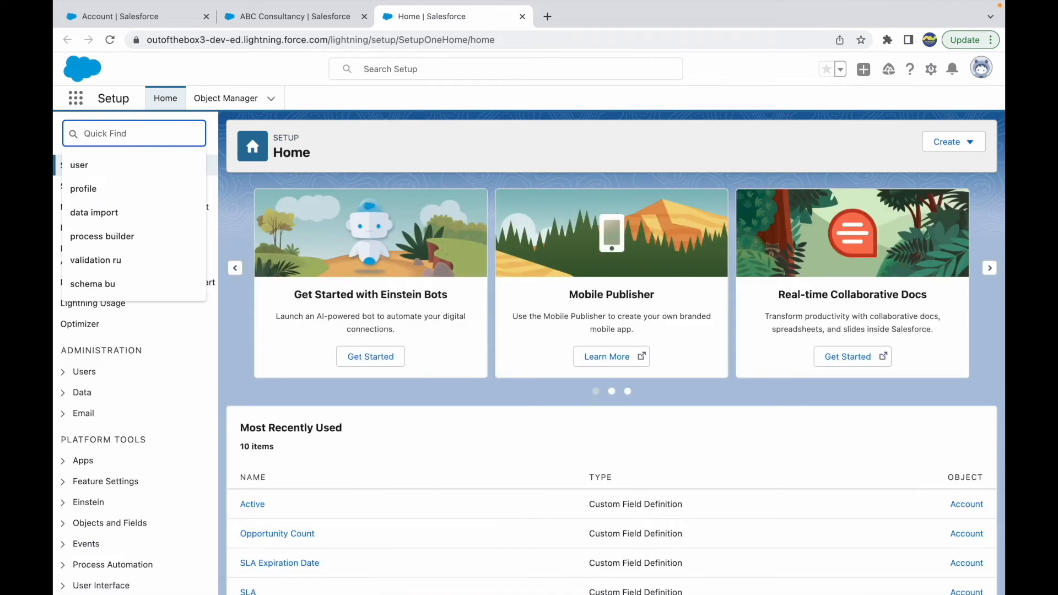
pyautogui.write('workf')
pyautogui.click(123, 312)
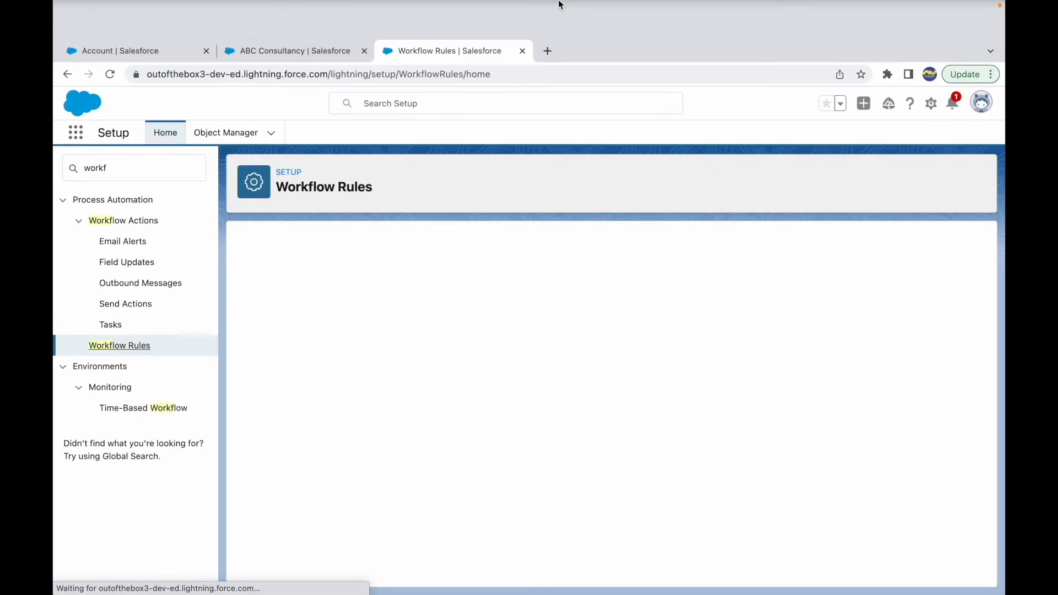
# Switch to the Use Cases slide in Keynote and check the third use case's object and trigger event
pyautogui.hotkey('ctrl', 'Up')
pyautogui.click(521, 65)
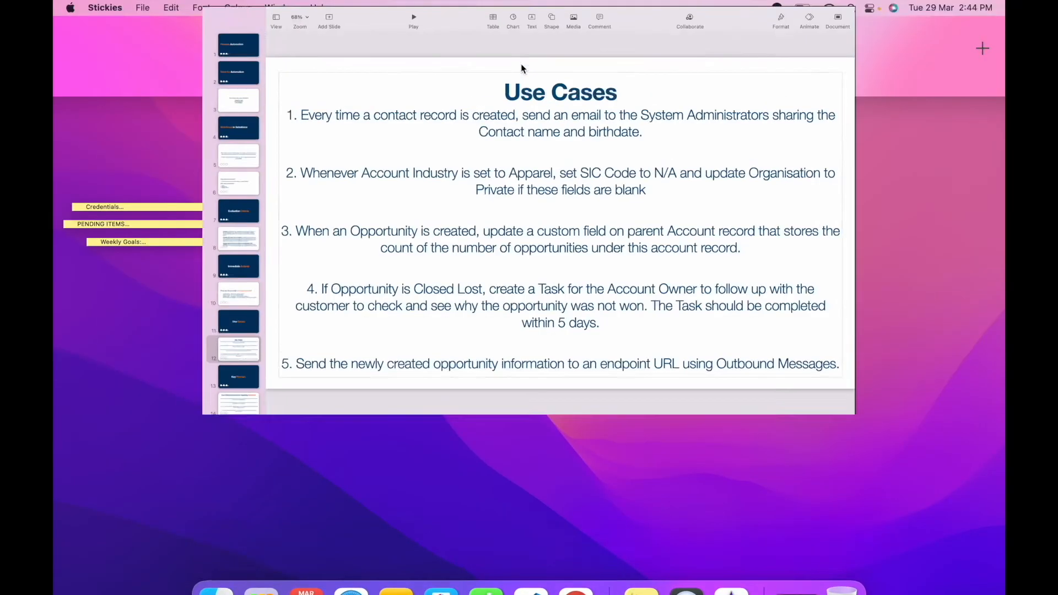
pyautogui.doubleClick(318, 326)
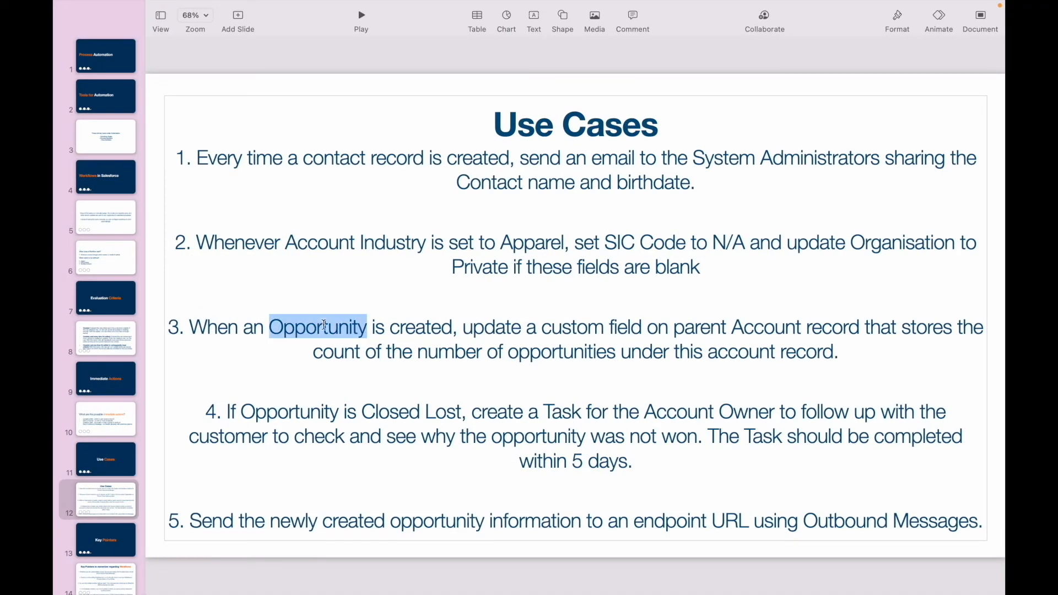
pyautogui.click(785, 328)
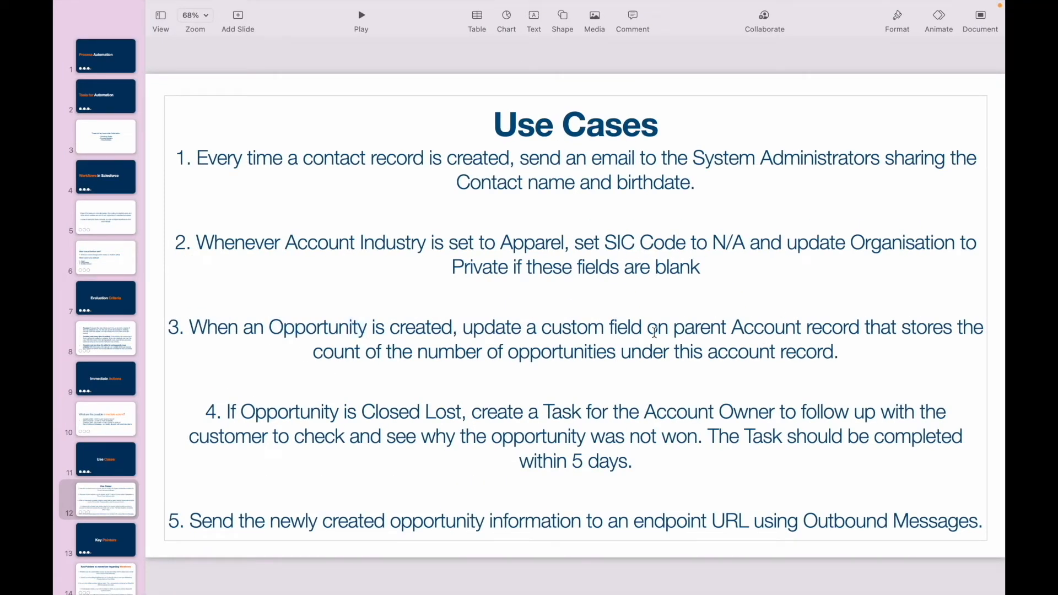
pyautogui.doubleClick(314, 326)
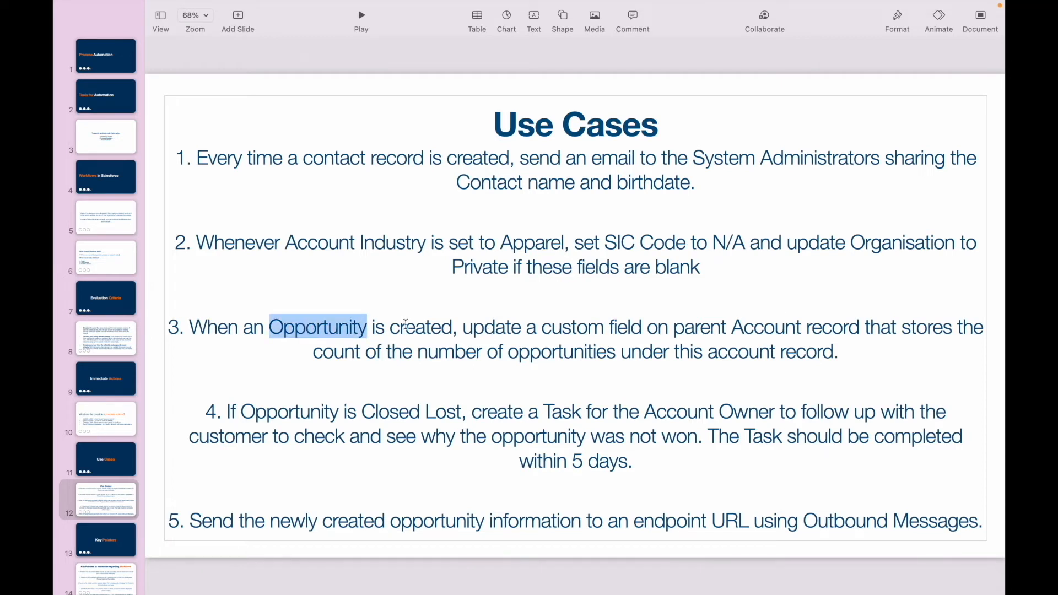
pyautogui.doubleClick(409, 328)
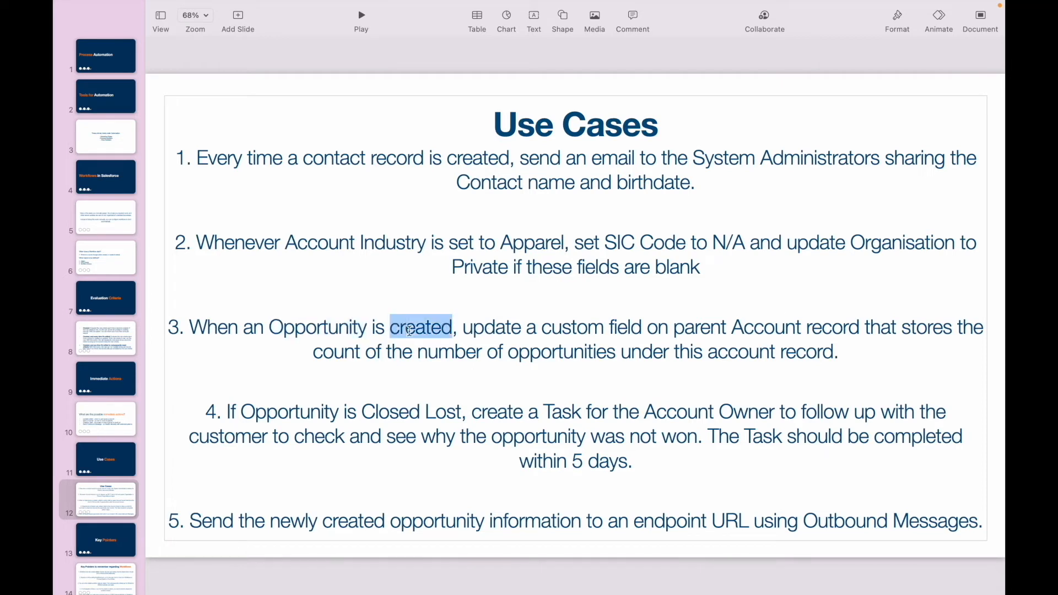
pyautogui.doubleClick(438, 328)
pyautogui.doubleClick(322, 326)
# Return to Workflow Rules in Chrome and start a new workflow rule on the Opportunity object
pyautogui.hotkey('ctrl', 'Up')
pyautogui.click(632, 34)
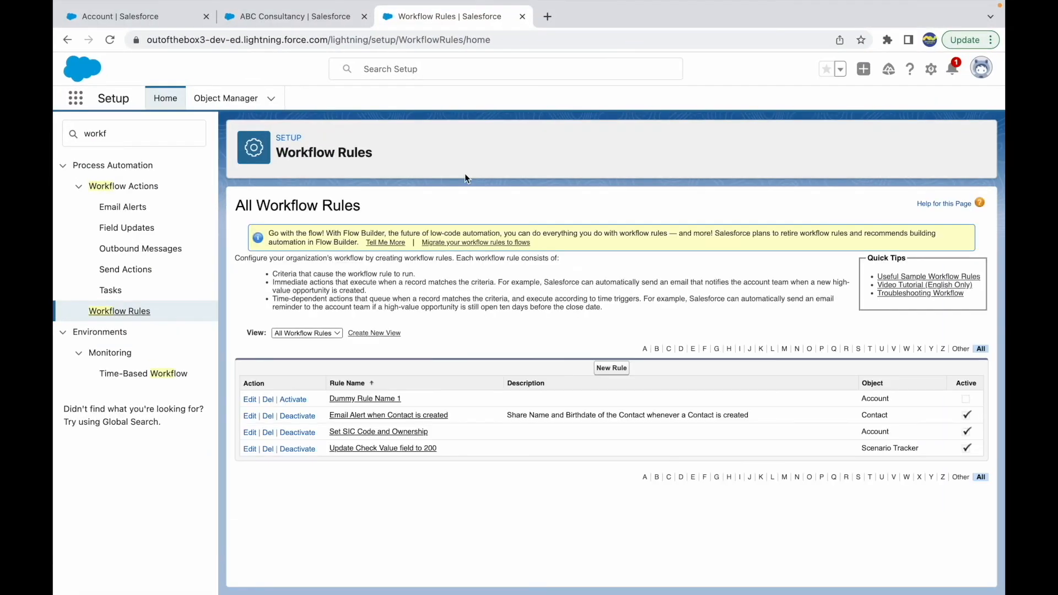
pyautogui.click(606, 367)
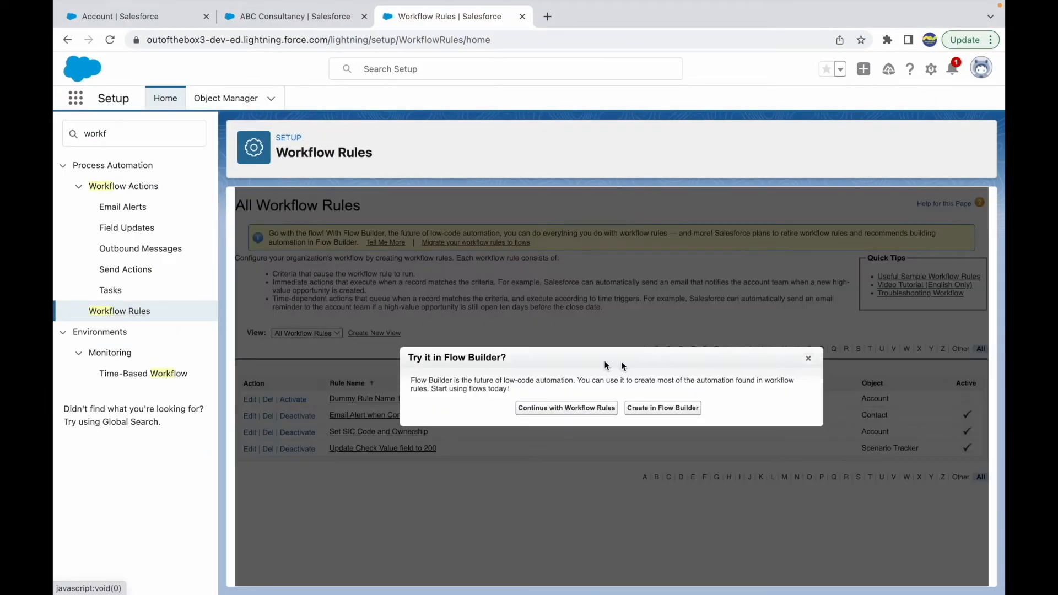
pyautogui.click(560, 410)
pyautogui.click(419, 324)
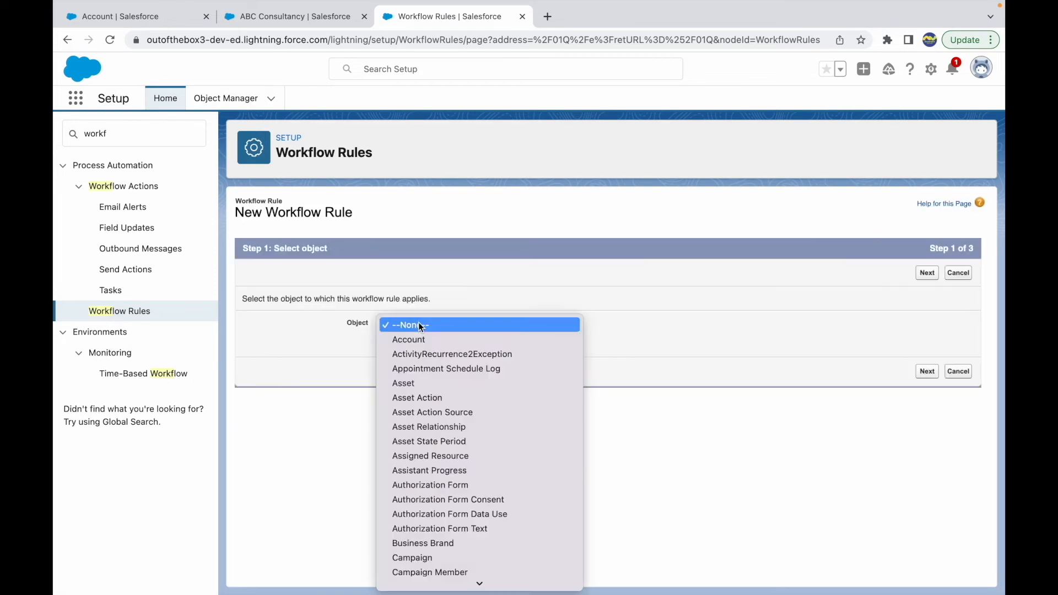
pyautogui.write('opp')
pyautogui.press('Return')
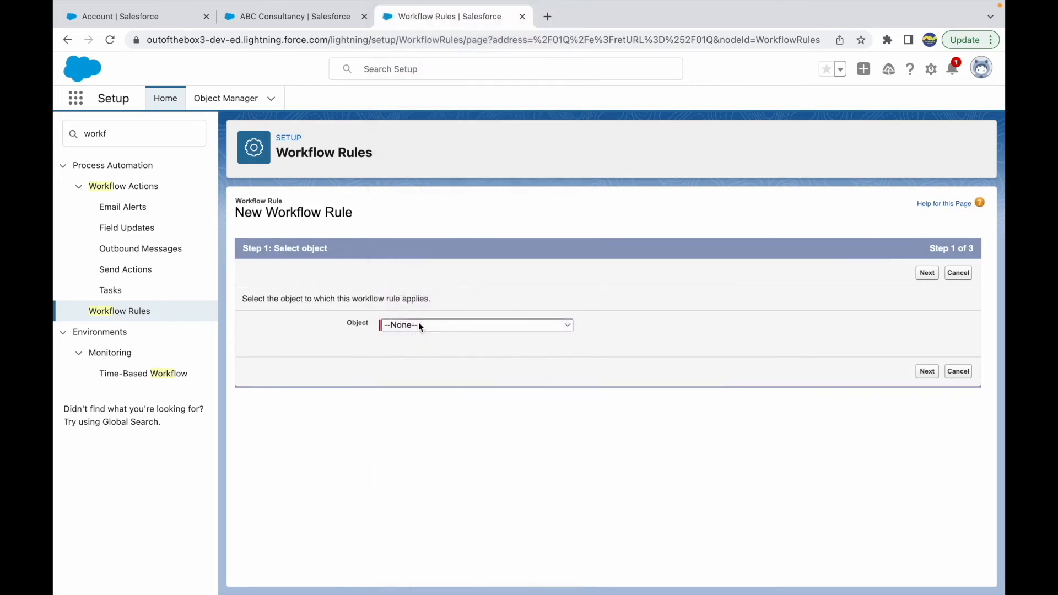
pyautogui.click(934, 375)
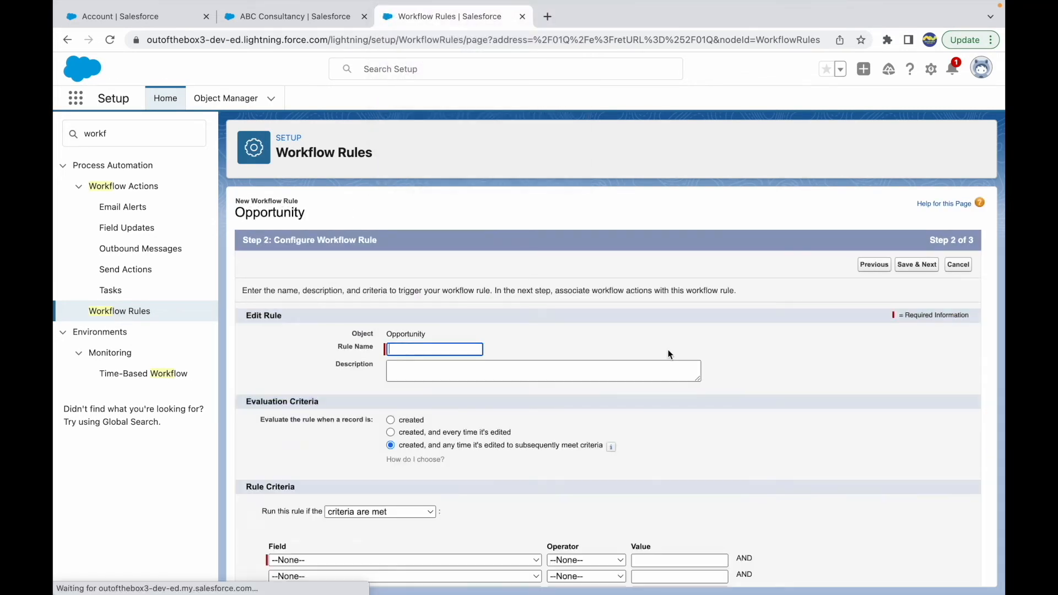
# Name the rule "Set Number of Opp on Account" and have it evaluated only when a record is created
pyautogui.write('Set Number of Op')
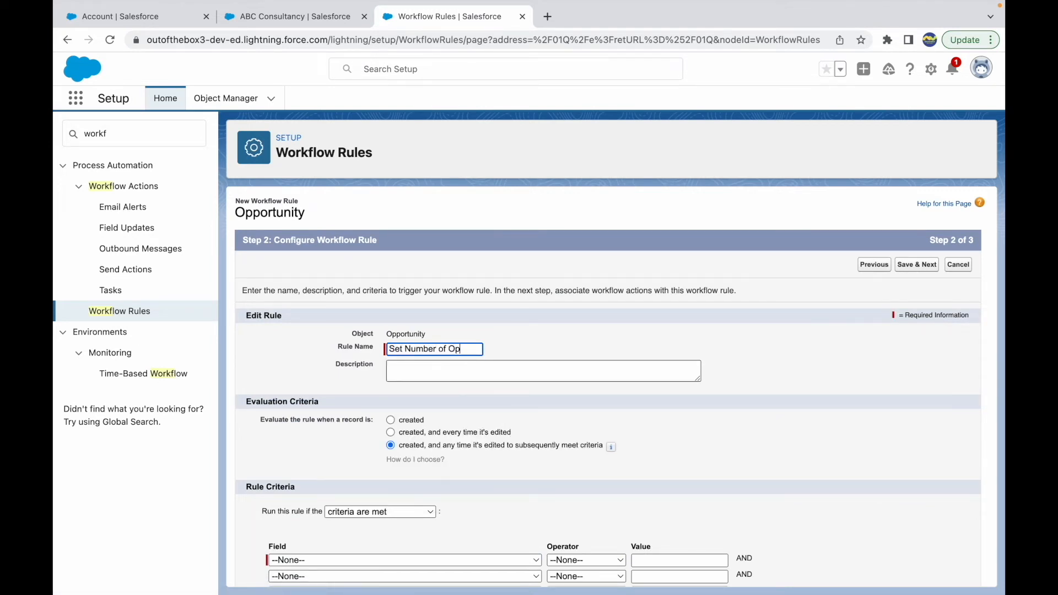
pyautogui.write('p on Account')
pyautogui.click(558, 358)
pyautogui.scroll(-2, 518, 425)
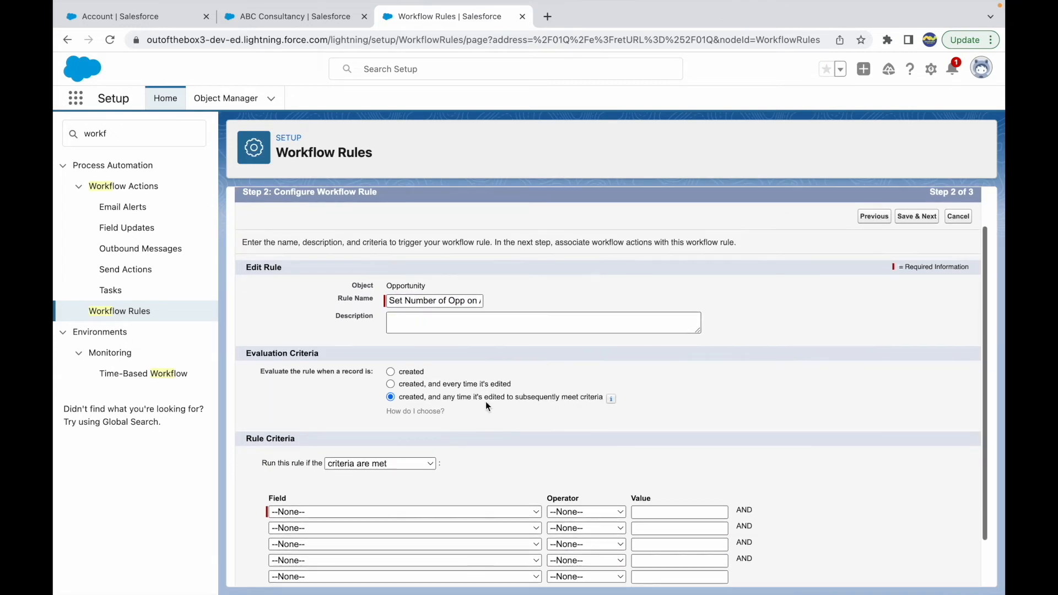
pyautogui.click(390, 315)
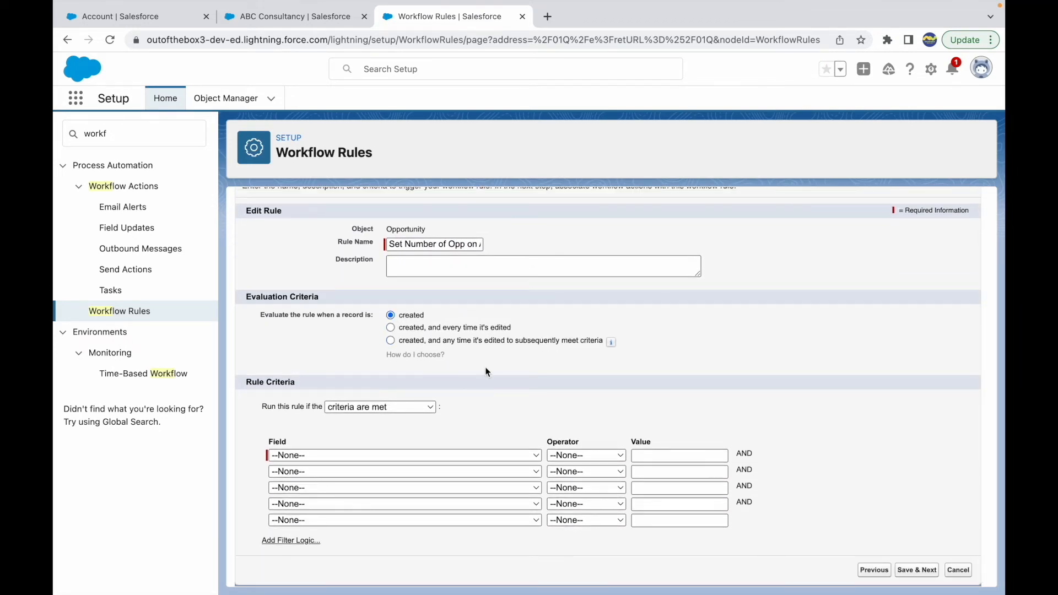
# Switch to Keynote and recheck that the third use case triggers on opportunity creation
pyautogui.hotkey('ctrl', 'Up')
pyautogui.click(550, 61)
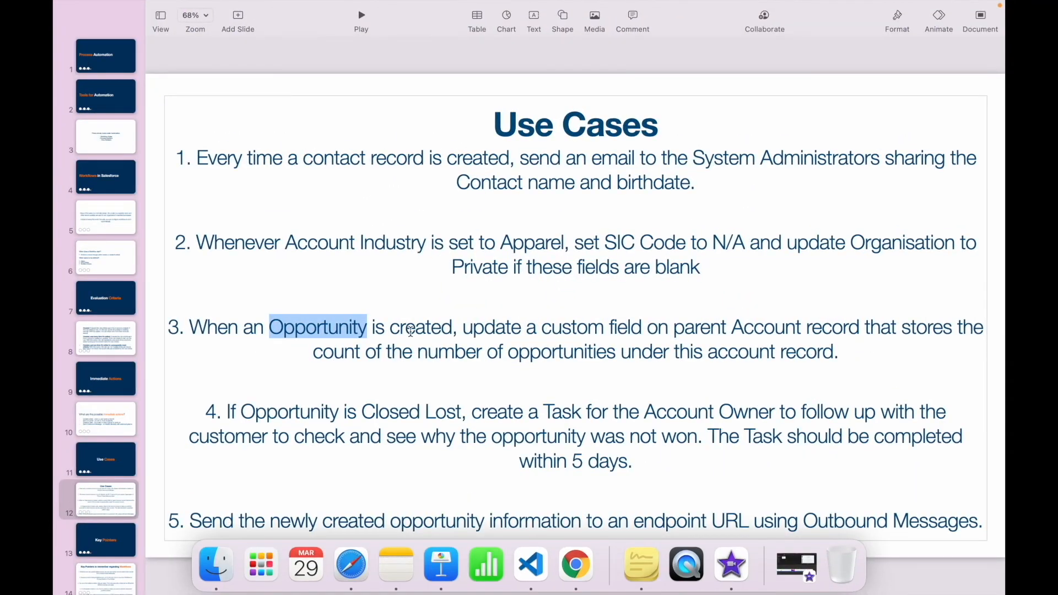
pyautogui.doubleClick(410, 331)
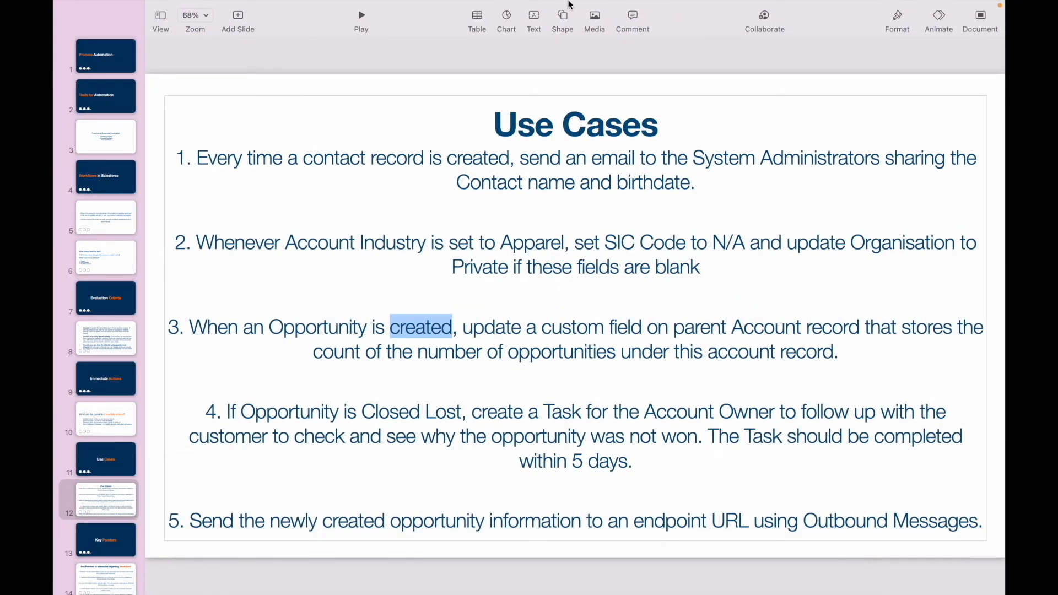
# Back in the new Opportunity rule in Chrome, set the criteria to "formula evaluates to true" with the formula true
pyautogui.hotkey('ctrl', 'Up')
pyautogui.click(629, 38)
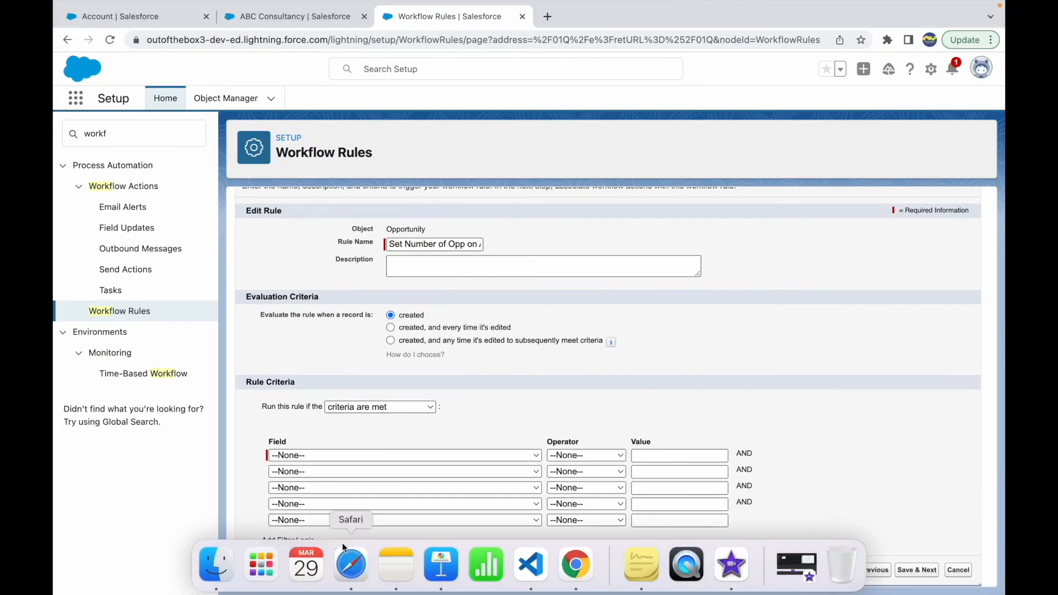
pyautogui.click(366, 409)
pyautogui.click(380, 418)
pyautogui.click(304, 492)
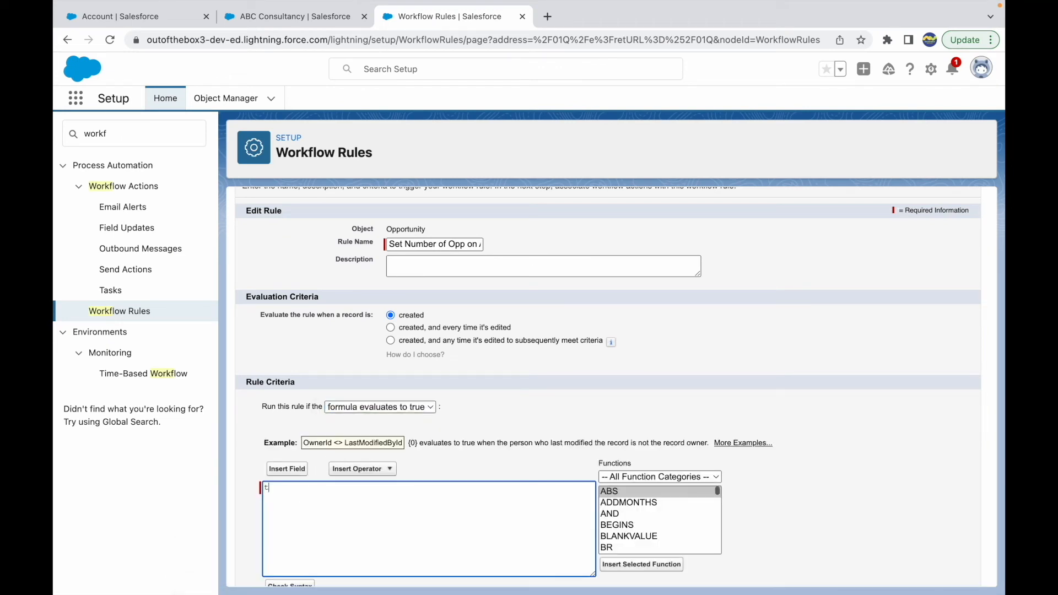
pyautogui.click(524, 431)
pyautogui.scroll(-2, 496, 431)
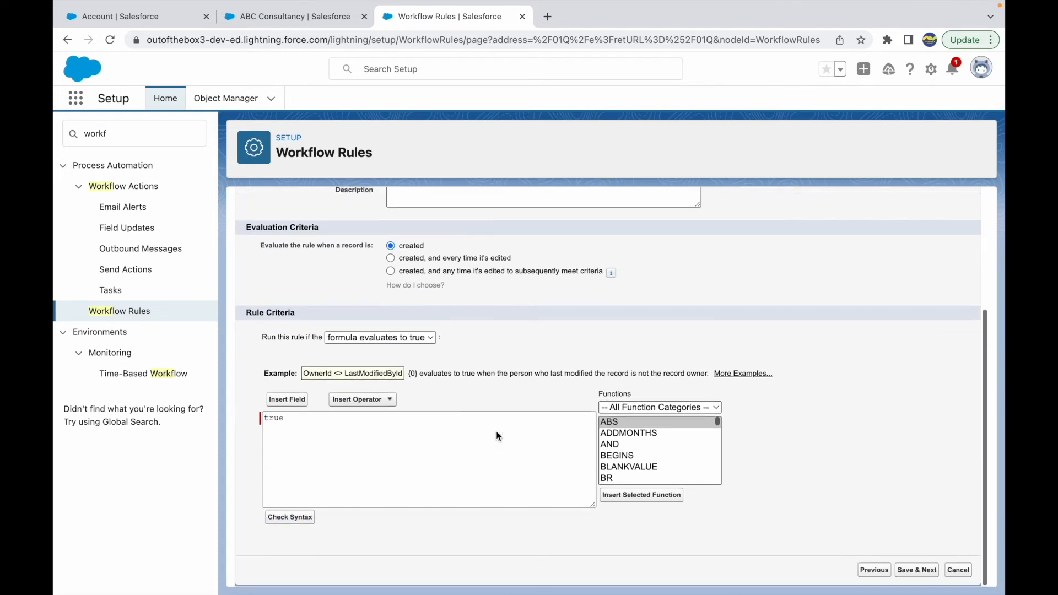
# Save the Opportunity rule's criteria and start a new field update as an immediate workflow action
pyautogui.click(915, 571)
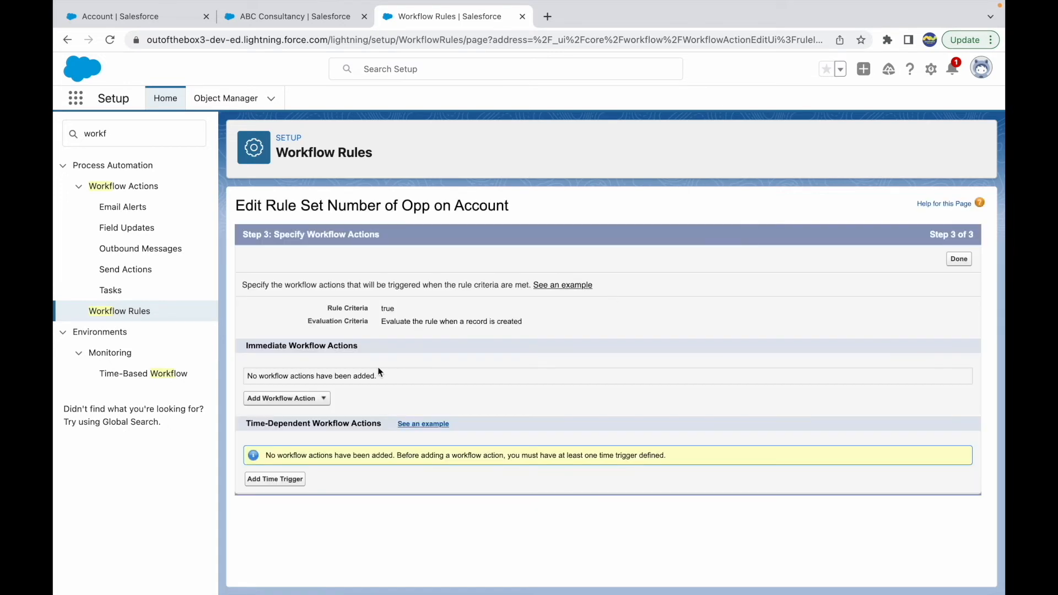
pyautogui.click(298, 399)
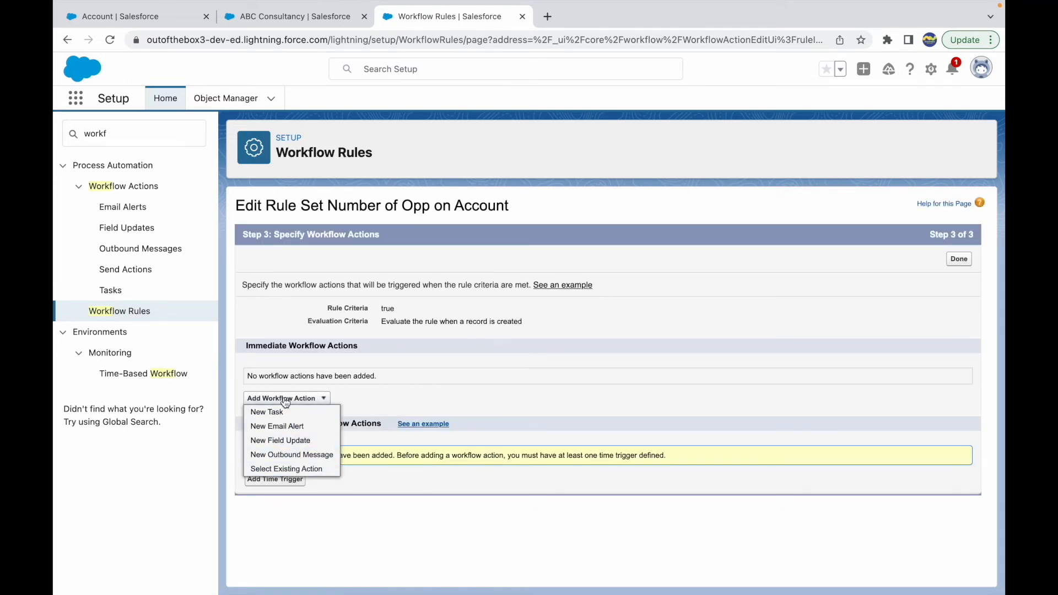
pyautogui.click(286, 441)
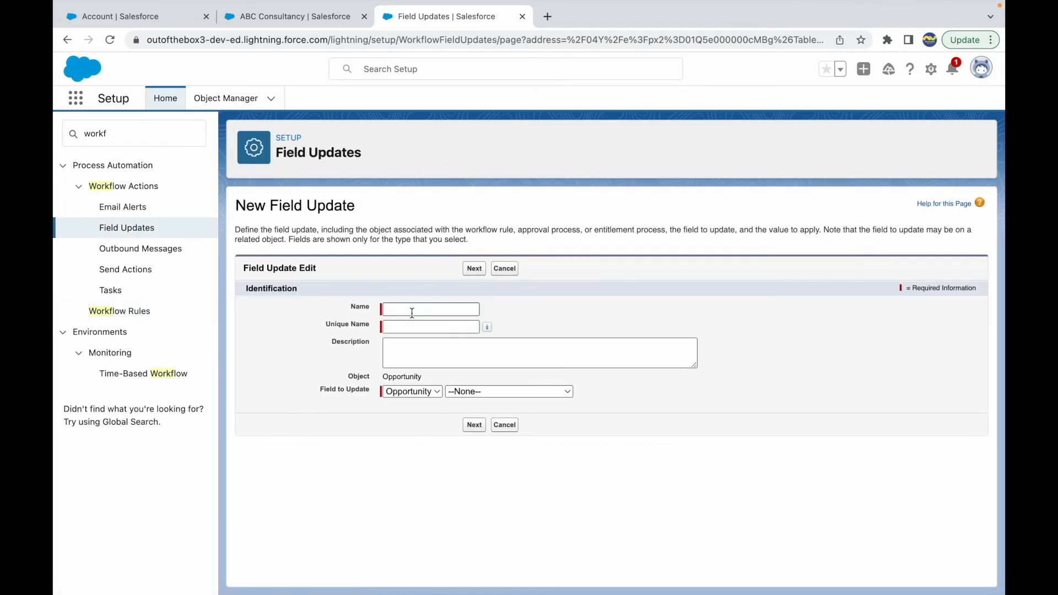
# Name the field update "Populate Opportunity Count on Account" and let its unique name fill in from that name
pyautogui.click(412, 309)
pyautogui.write('Populate Opportunity Count on Account')
pyautogui.press('Tab')
pyautogui.click(511, 327)
# Set the field to update to Opportunity Count on the parent Account object
pyautogui.moveTo(321, 389); pyautogui.dragTo(440, 393)
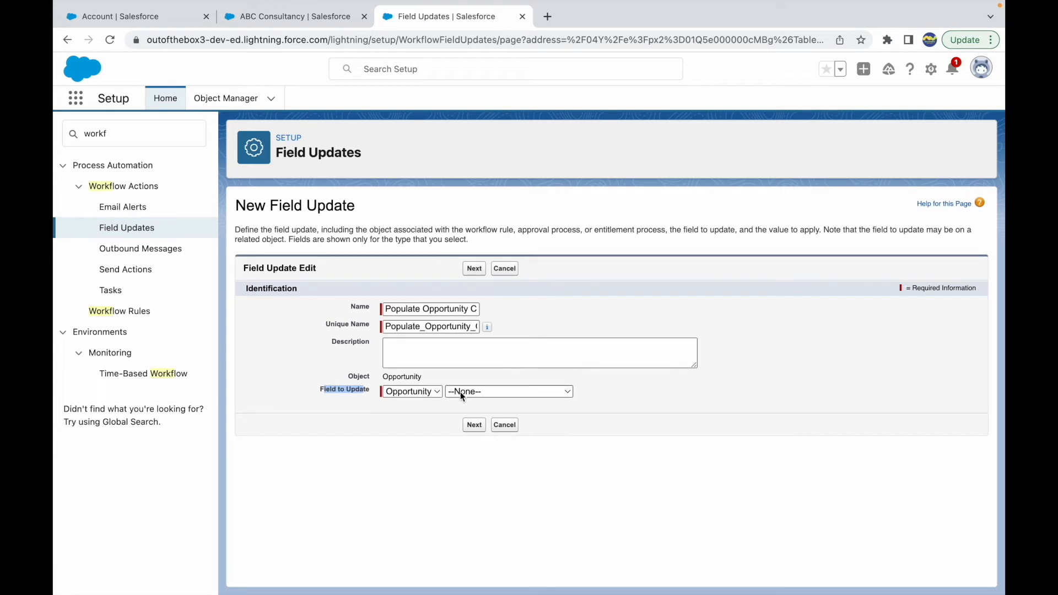
pyautogui.click(461, 391)
pyautogui.click(435, 399)
pyautogui.click(415, 392)
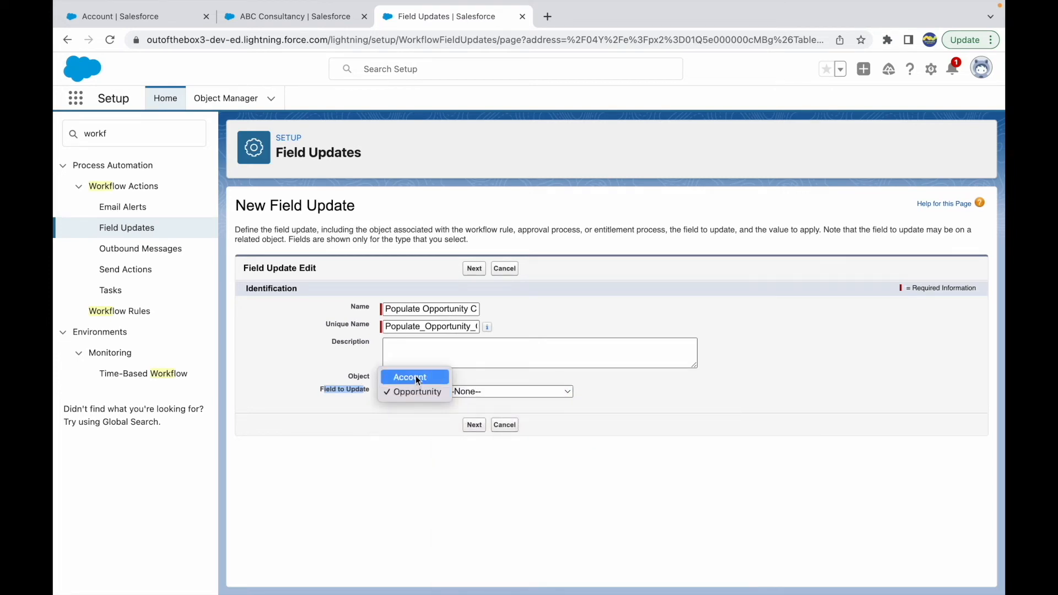
pyautogui.click(414, 377)
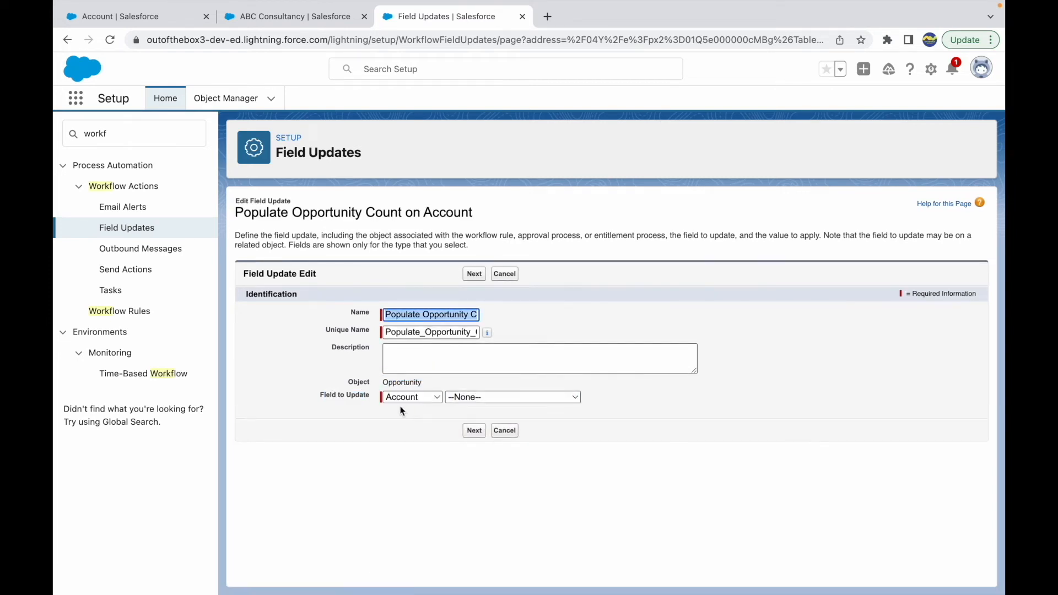
pyautogui.click(521, 395)
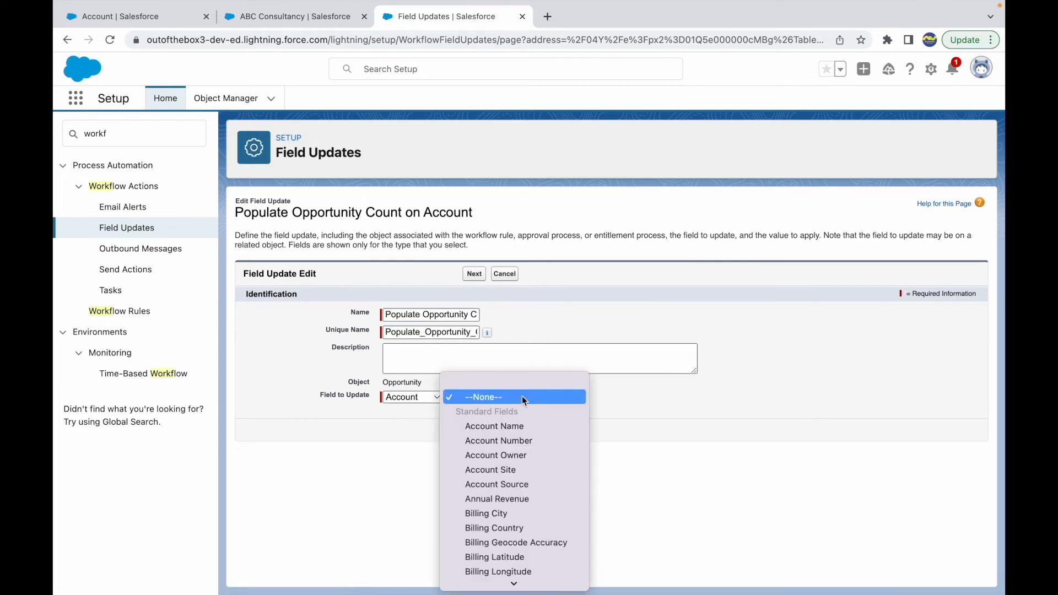
pyautogui.scroll(-10, 520, 527)
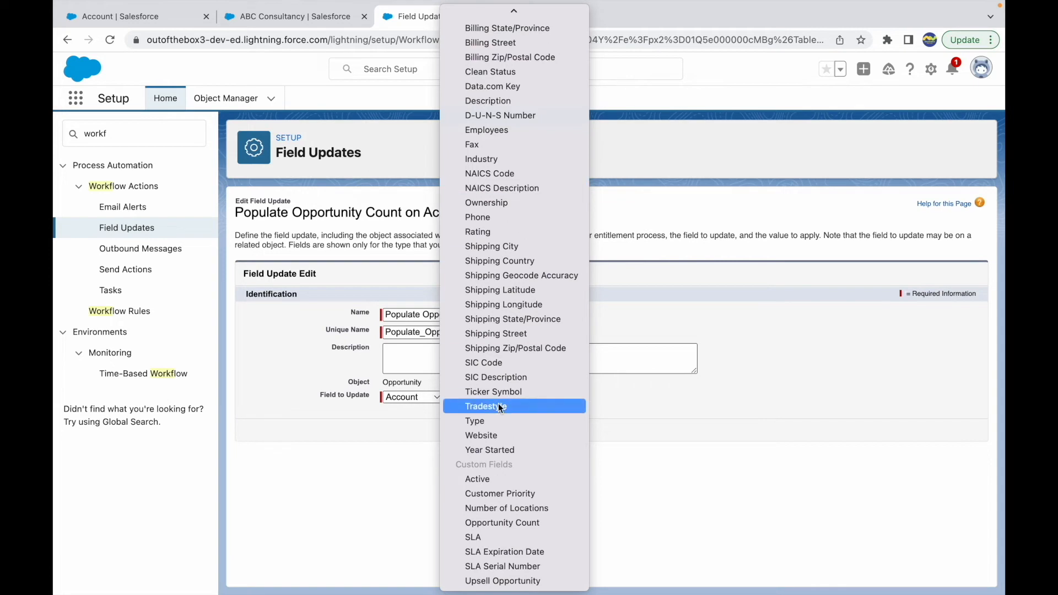
pyautogui.click(508, 523)
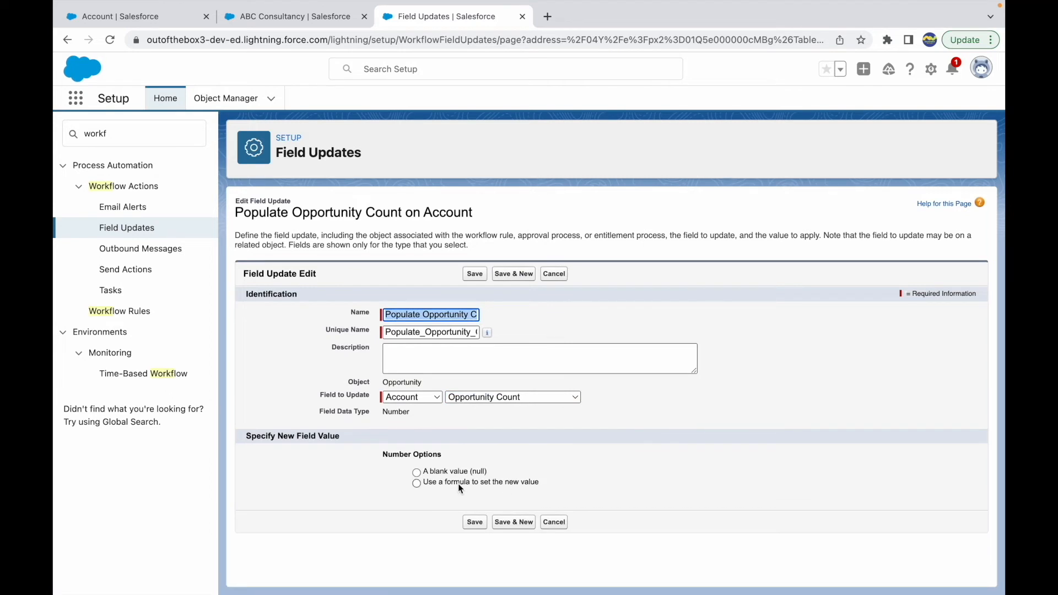
# Choose to set the new field value with a formula and show the formula editor
pyautogui.click(458, 485)
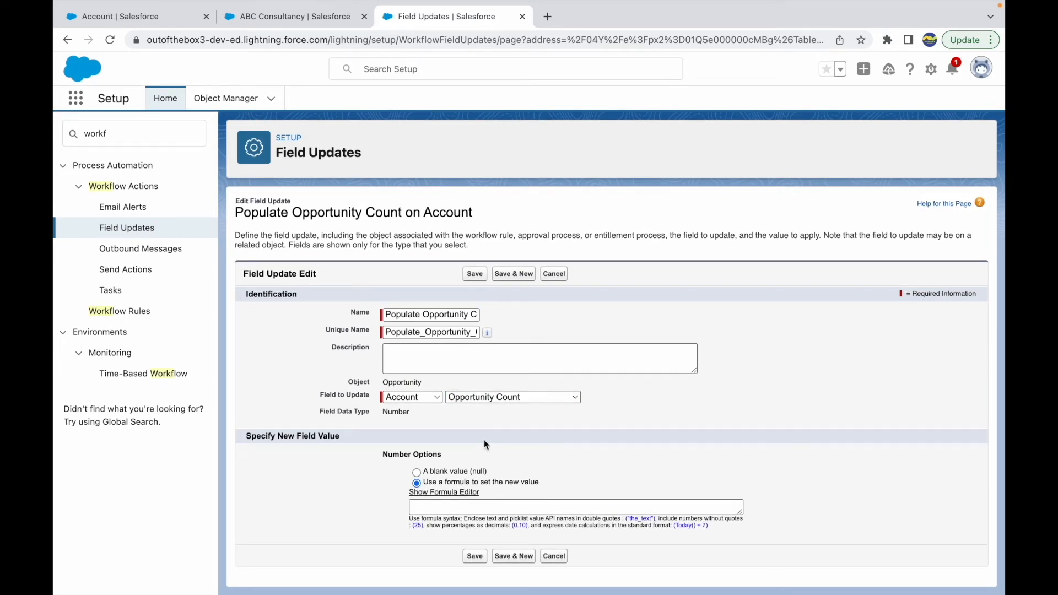
pyautogui.click(444, 492)
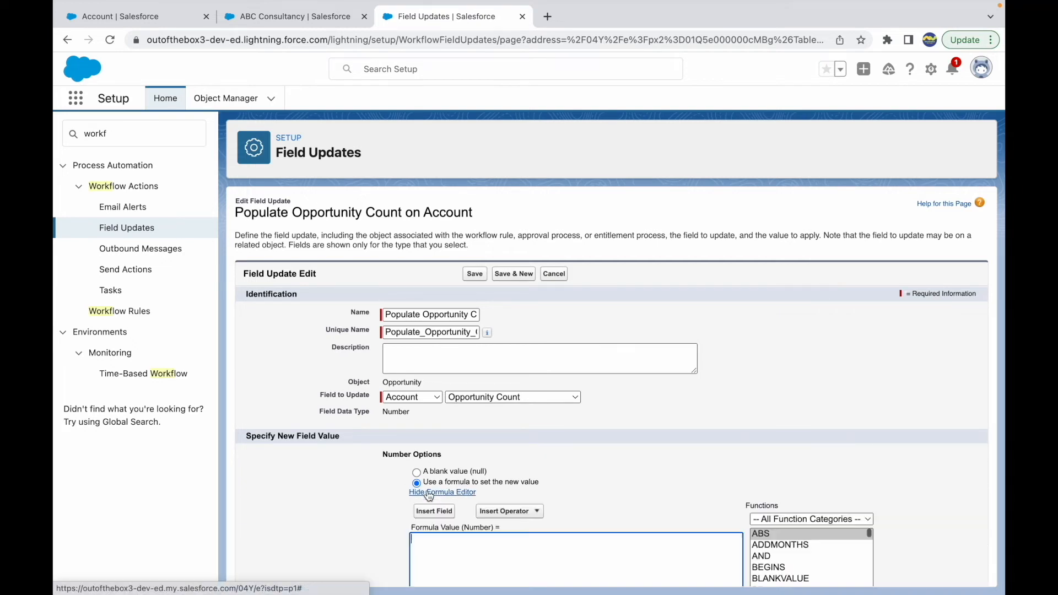
pyautogui.scroll(-2, 560, 474)
# Build the formula Account.Opportunity_Count__c + 1, inserting the Opportunity Count field from the opportunity's related account
pyautogui.click(435, 397)
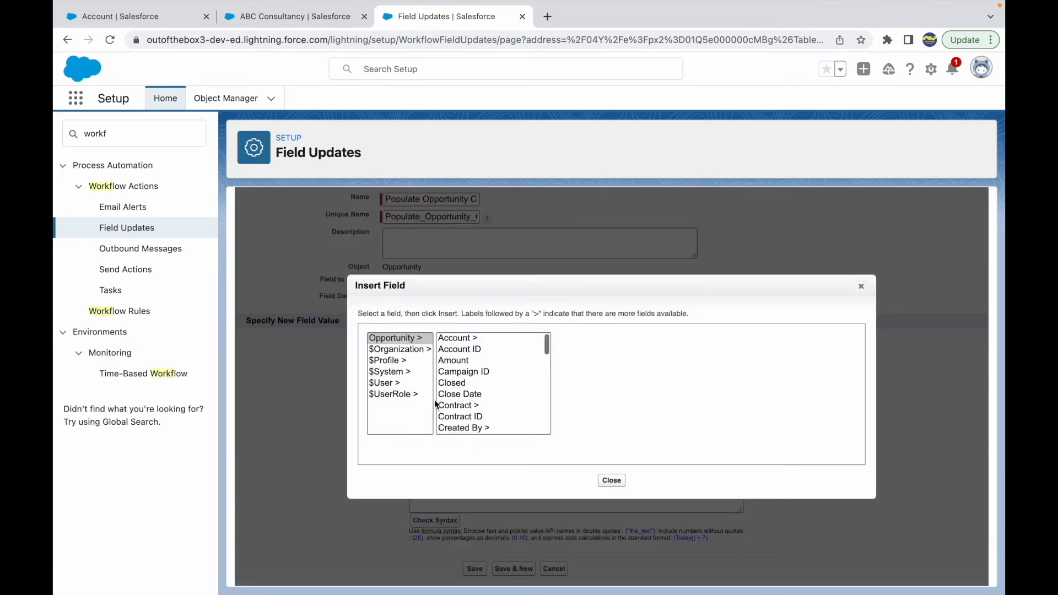
pyautogui.click(411, 340)
pyautogui.scroll(-6, 509, 392)
pyautogui.scroll(-3, 509, 393)
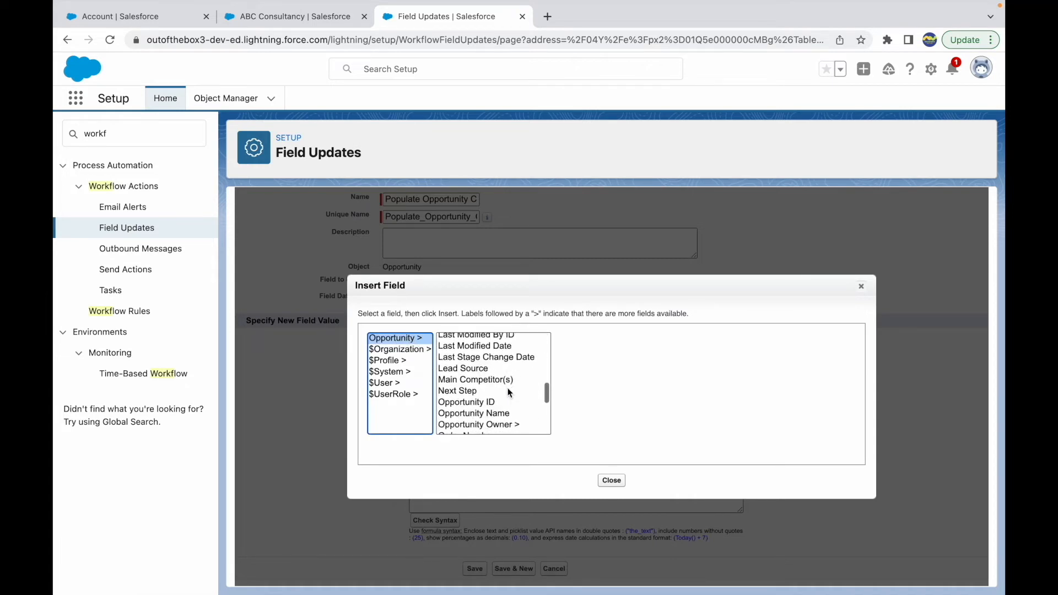
pyautogui.scroll(-1, 510, 392)
pyautogui.scroll(15, 509, 392)
pyautogui.click(458, 338)
pyautogui.scroll(-10, 601, 402)
pyautogui.scroll(-2, 602, 402)
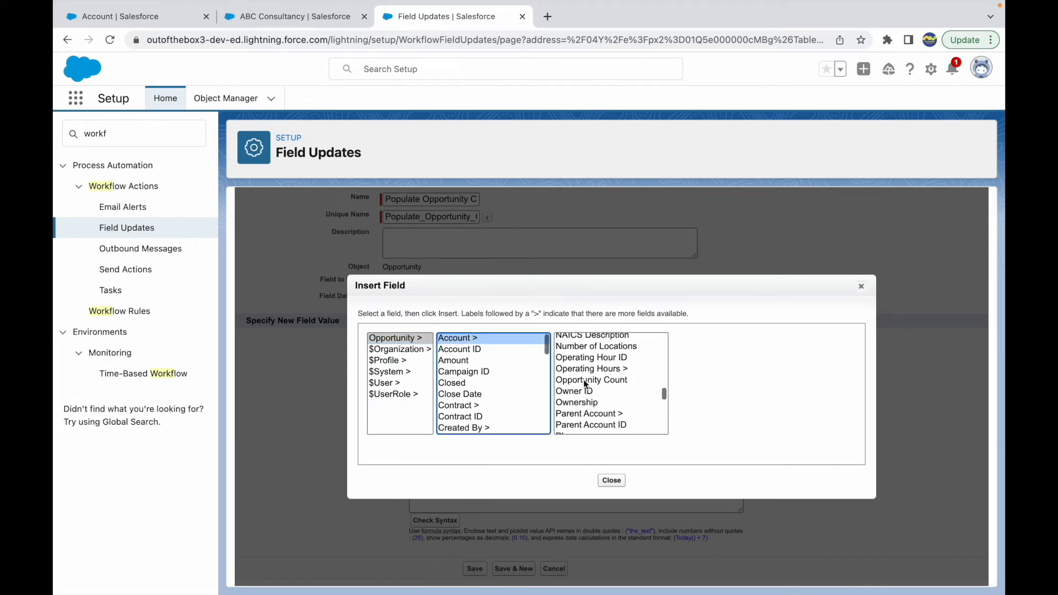
pyautogui.click(585, 380)
pyautogui.click(739, 411)
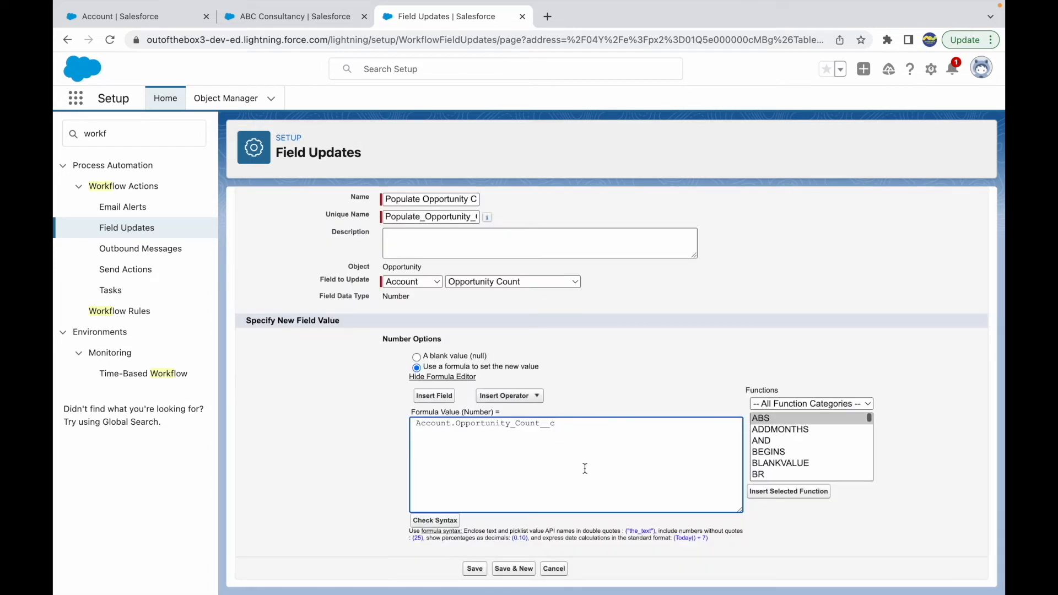
pyautogui.click(326, 483)
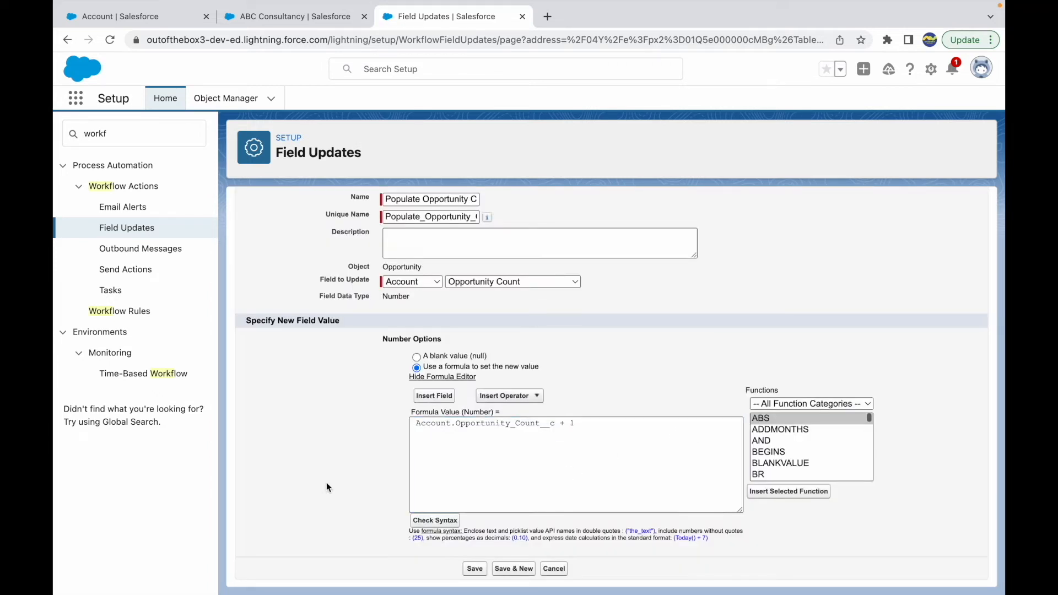
# Save the field update, then finish and activate the "Set Number of Opp on Account" rule
pyautogui.scroll(-1, 365, 487)
pyautogui.scroll(2, 355, 459)
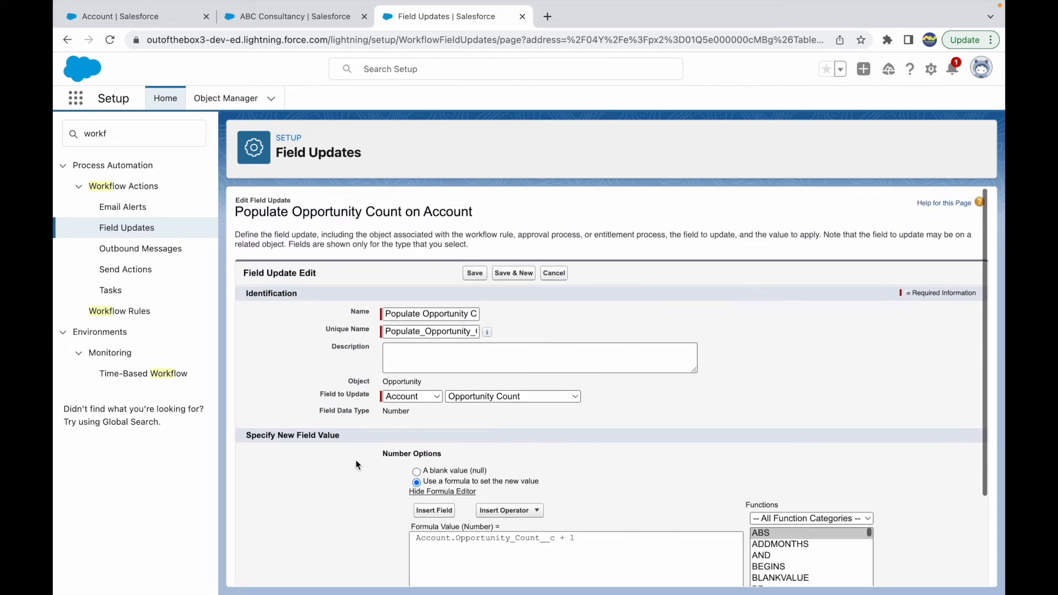
pyautogui.scroll(-1, 355, 459)
pyautogui.click(470, 229)
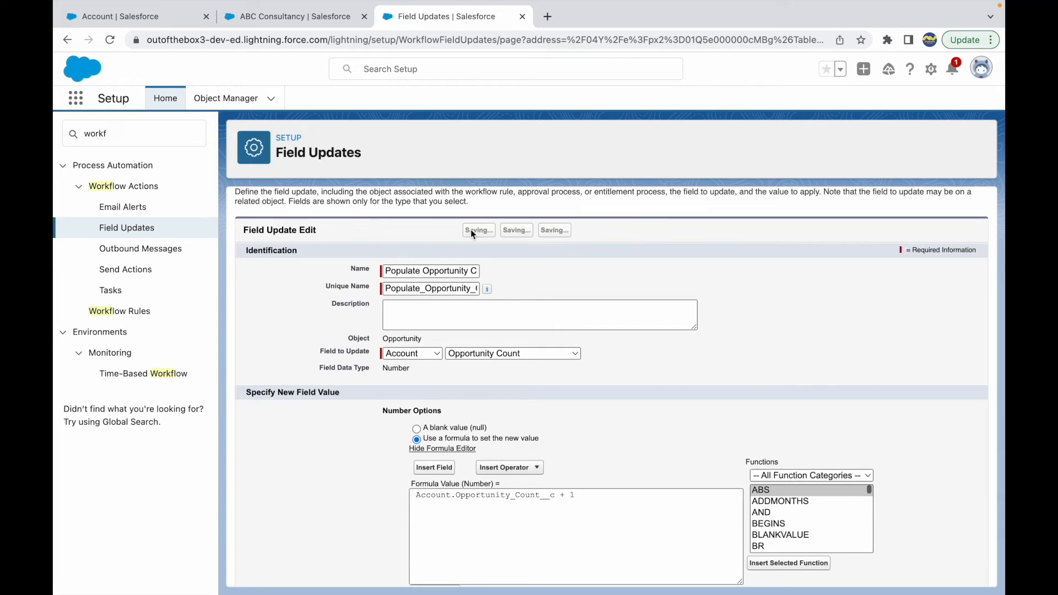
pyautogui.click(959, 258)
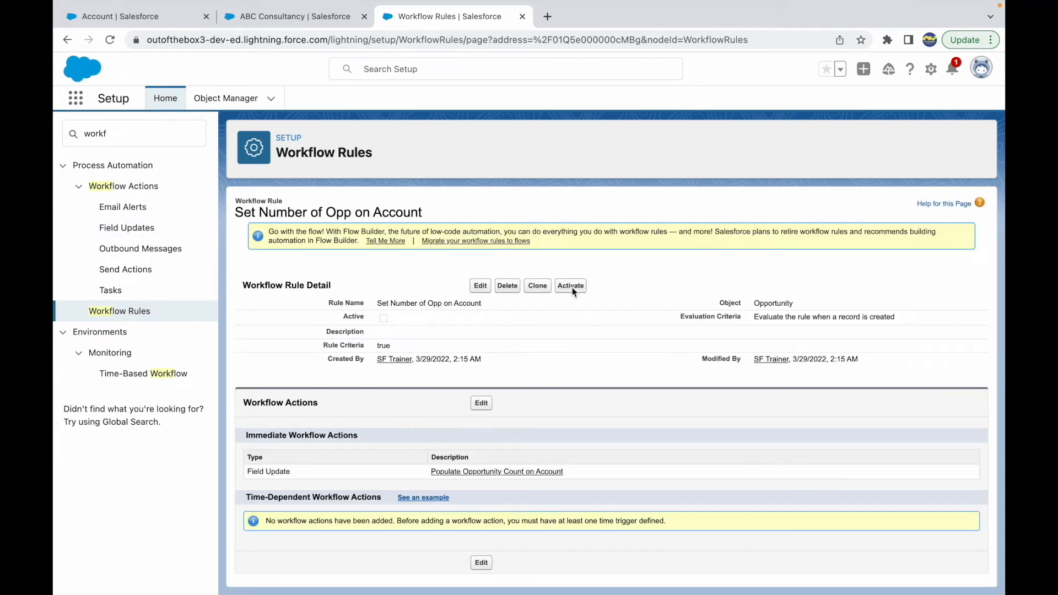
pyautogui.click(571, 286)
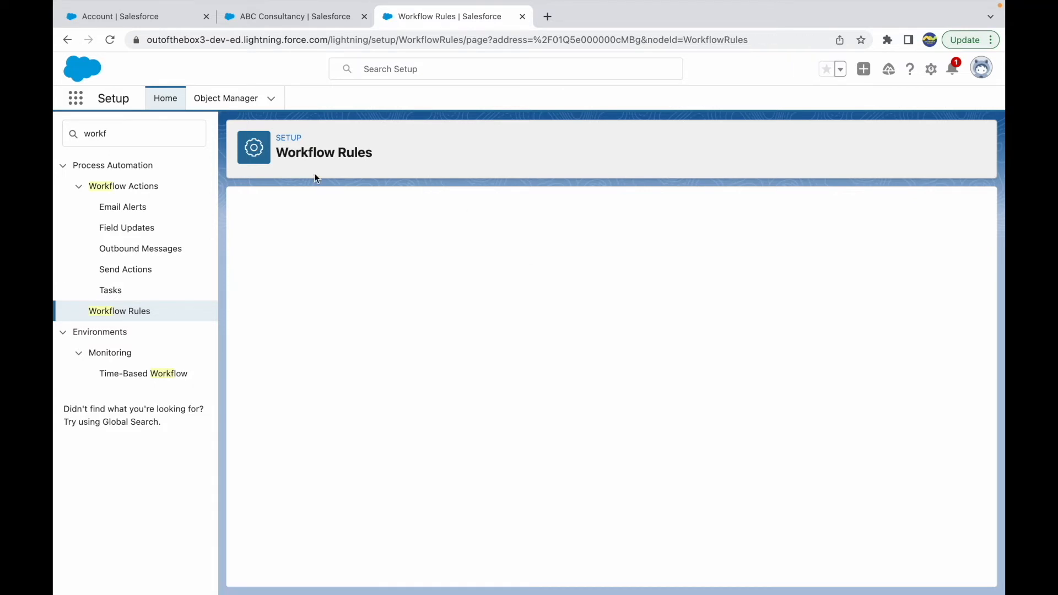
# In the Sales app, create and save a new account named "Test Opp Count" with the rating Hot
pyautogui.click(288, 16)
pyautogui.click(460, 98)
pyautogui.click(916, 141)
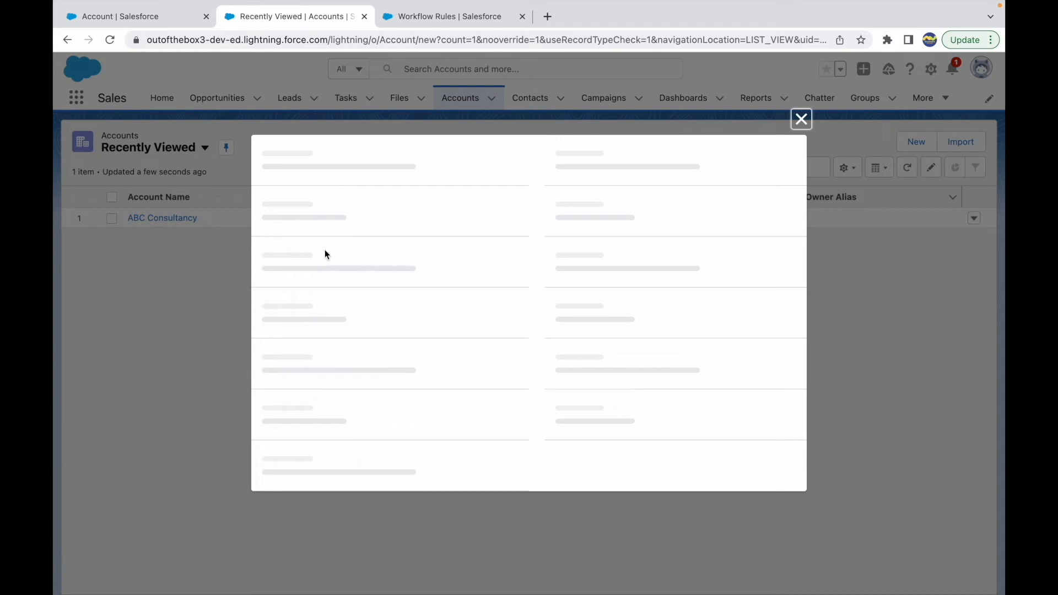
pyautogui.click(289, 223)
pyautogui.write('Test Opp Count')
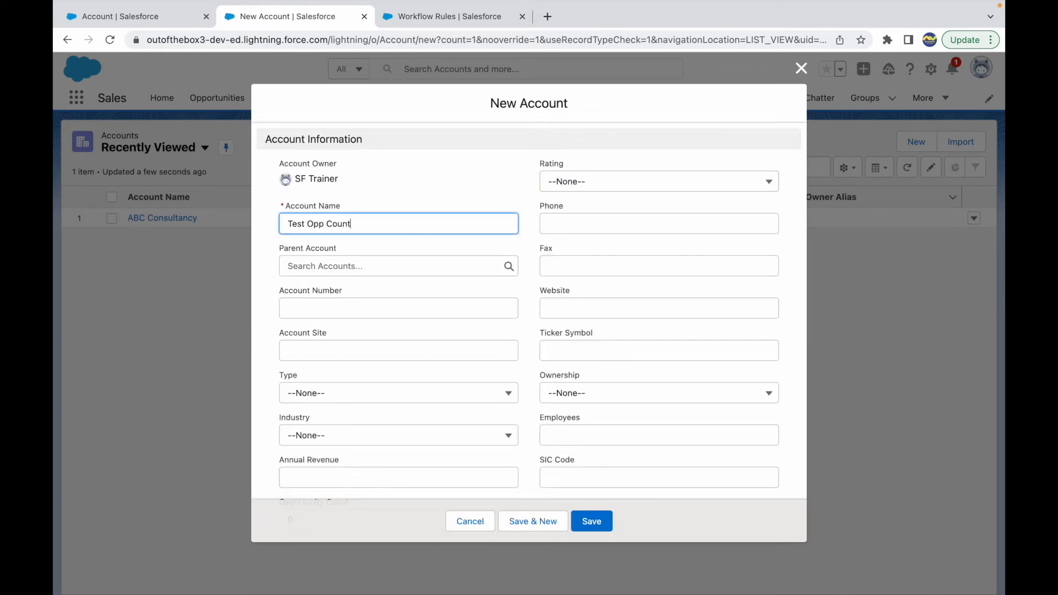
pyautogui.click(555, 181)
pyautogui.click(581, 239)
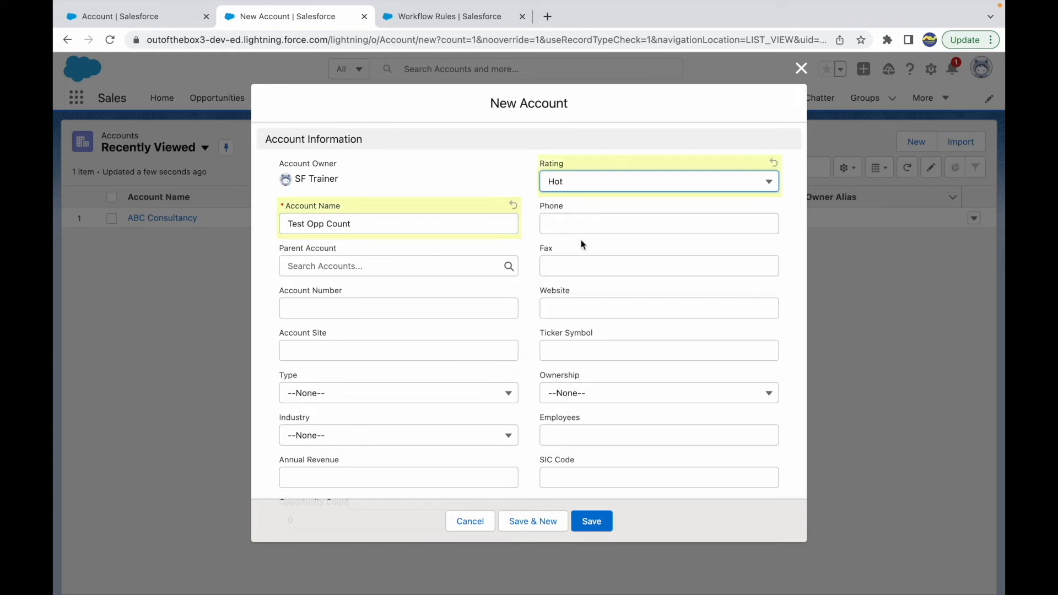
pyautogui.click(593, 522)
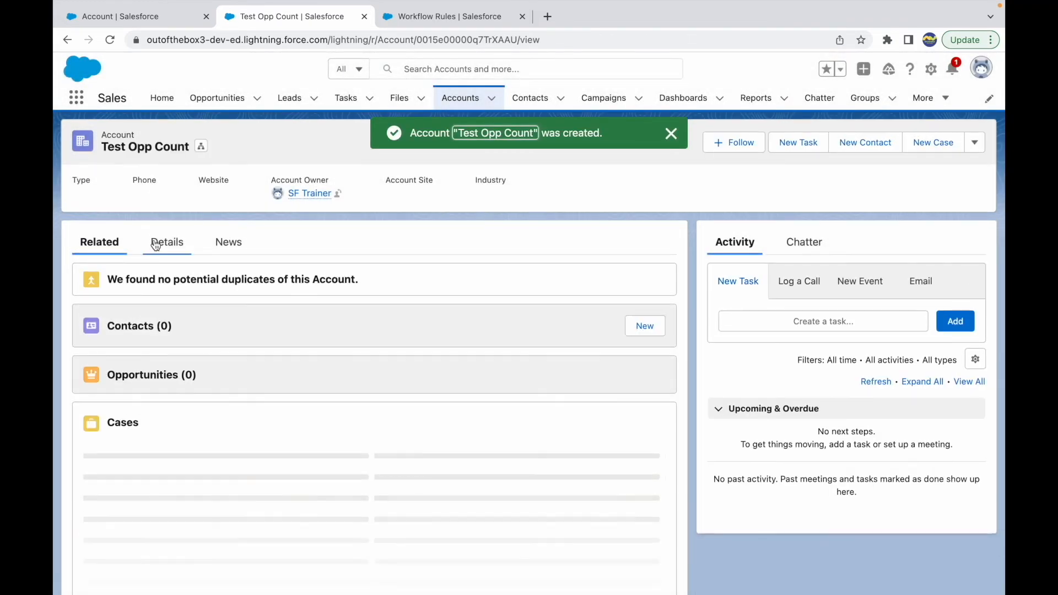
# Check the Opportunity Count field in the new account's details before adding any opportunity
pyautogui.click(172, 246)
pyautogui.scroll(-2, 223, 423)
pyautogui.moveTo(154, 425); pyautogui.dragTo(83, 428)
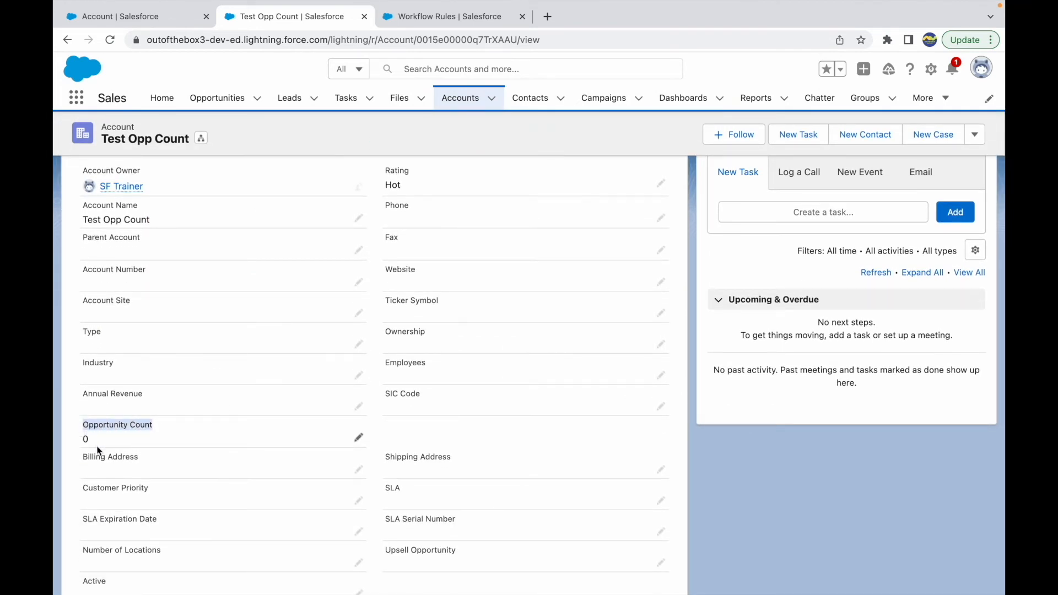
pyautogui.click(442, 438)
pyautogui.scroll(2, 242, 430)
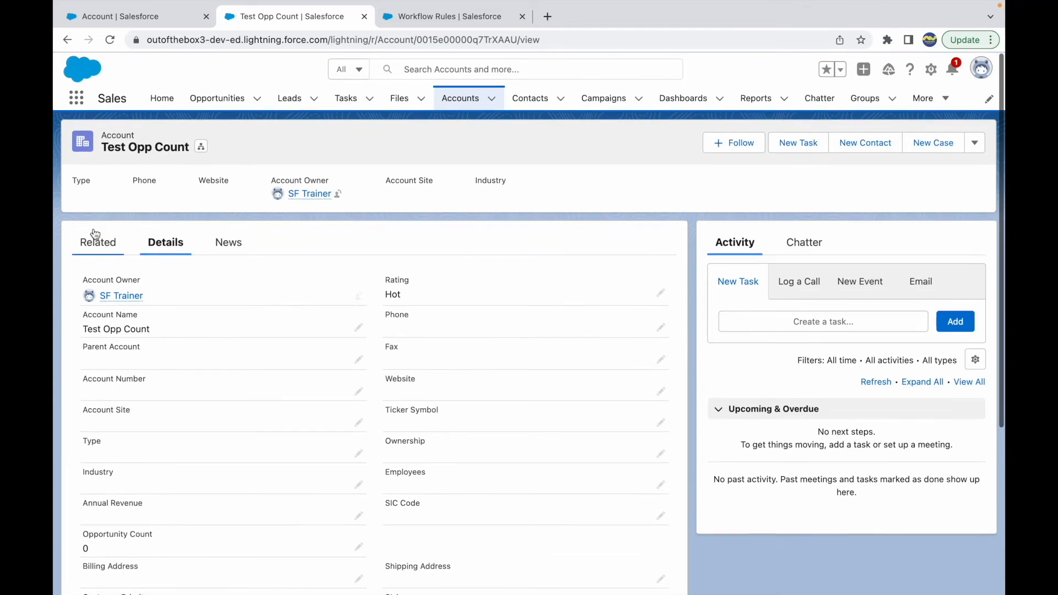
# Create an opportunity "Test Opp for Count" on the account with close date 3/31/2022 and stage Qualification
pyautogui.click(95, 241)
pyautogui.click(644, 377)
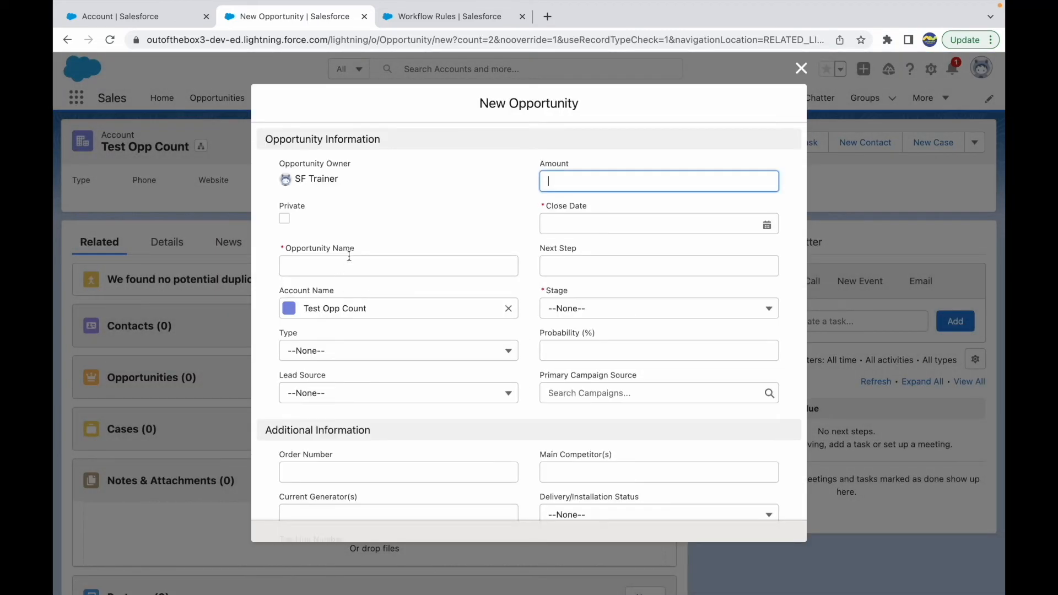
pyautogui.click(359, 259)
pyautogui.write('Test Opp for Count')
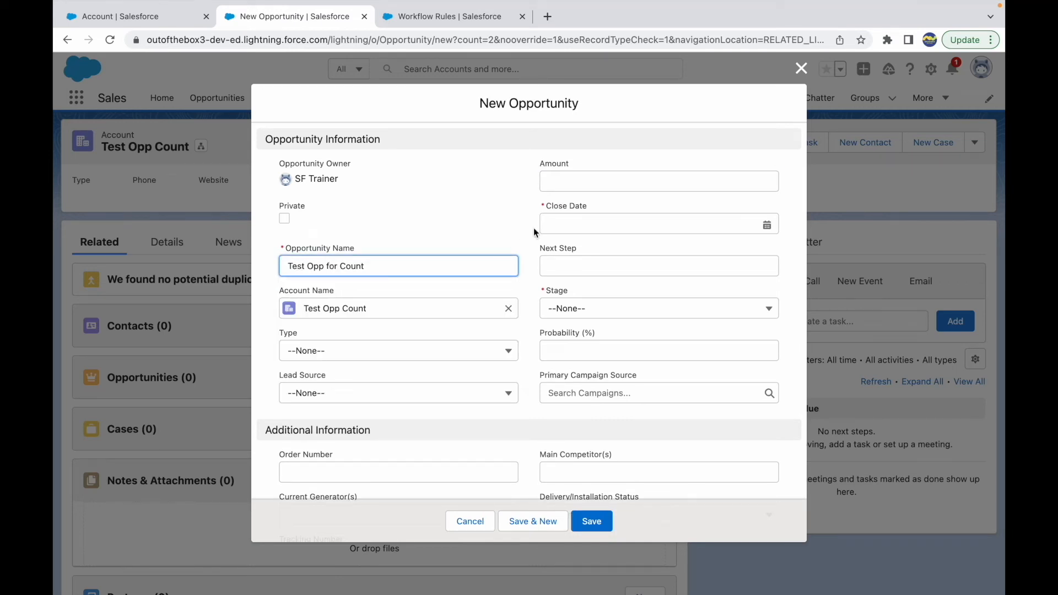
pyautogui.click(544, 224)
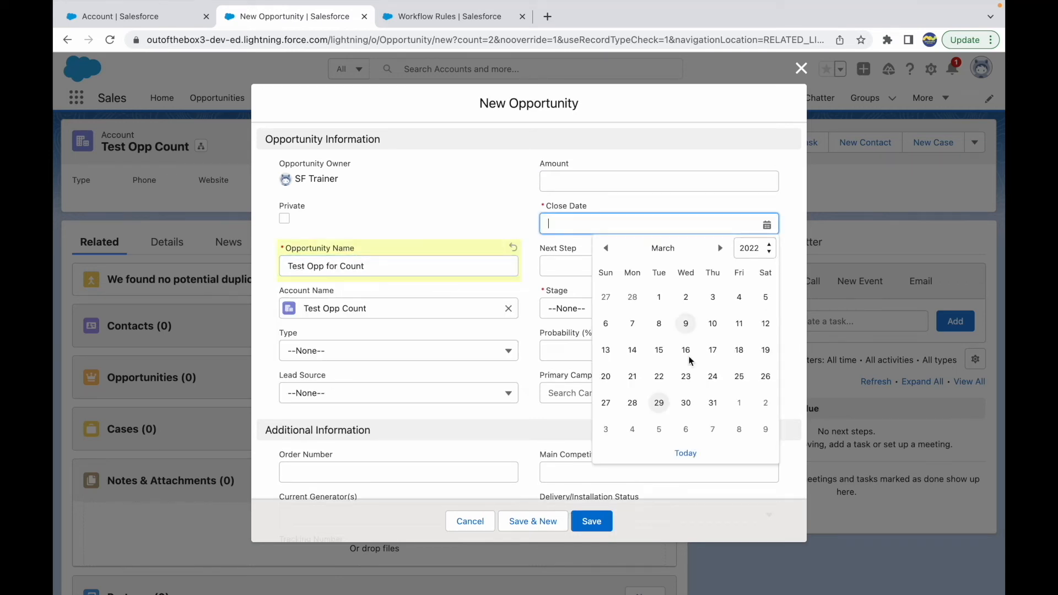
pyautogui.click(711, 399)
pyautogui.click(563, 310)
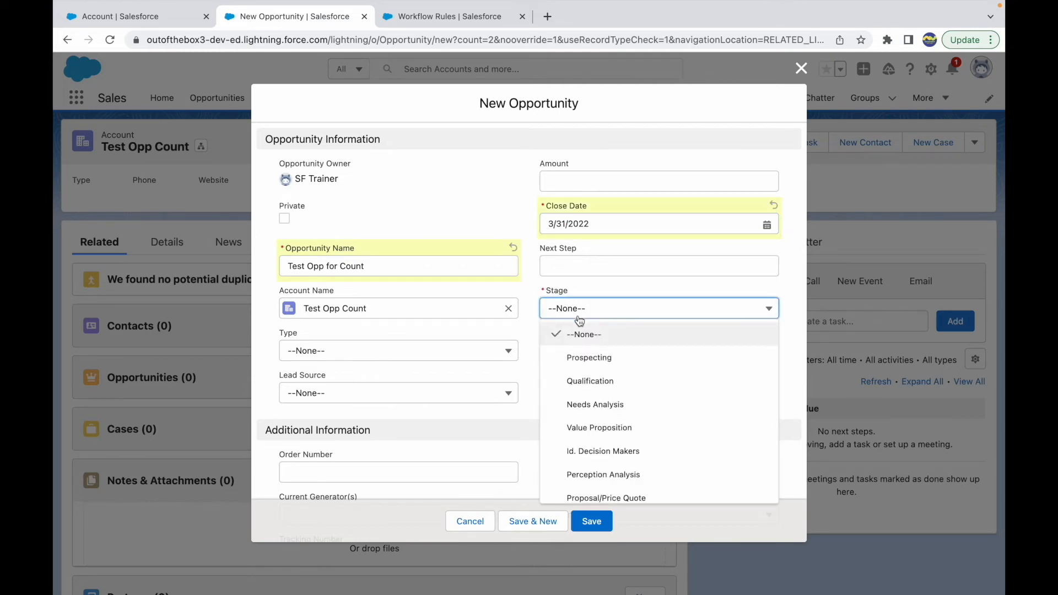
pyautogui.click(573, 382)
pyautogui.click(588, 522)
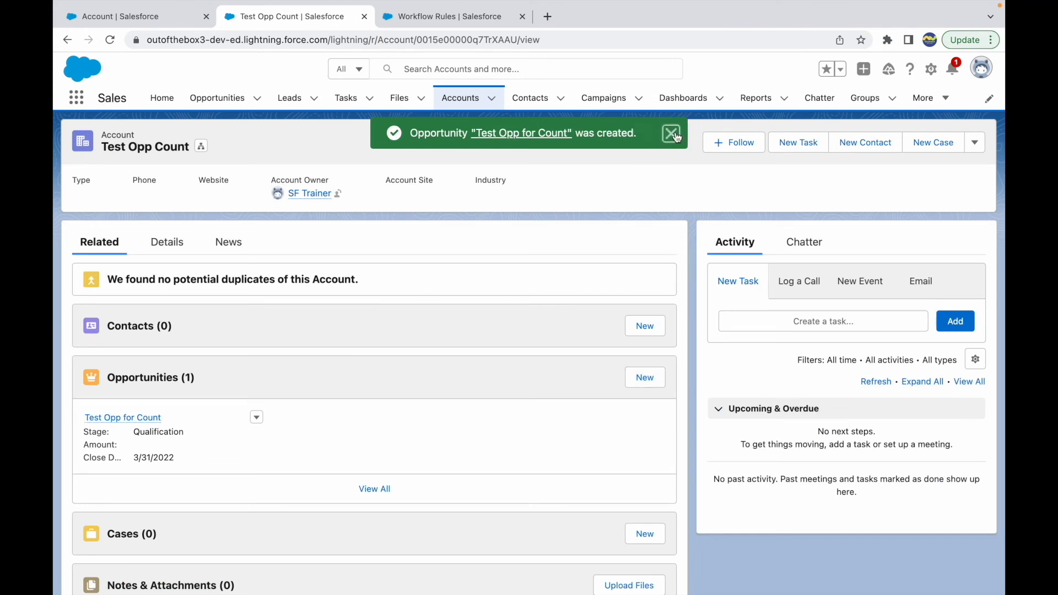
pyautogui.click(669, 137)
# Recheck the Opportunity Count in the "Test Opp Count" account's details and return to its related records
pyautogui.click(176, 249)
pyautogui.scroll(-3, 222, 422)
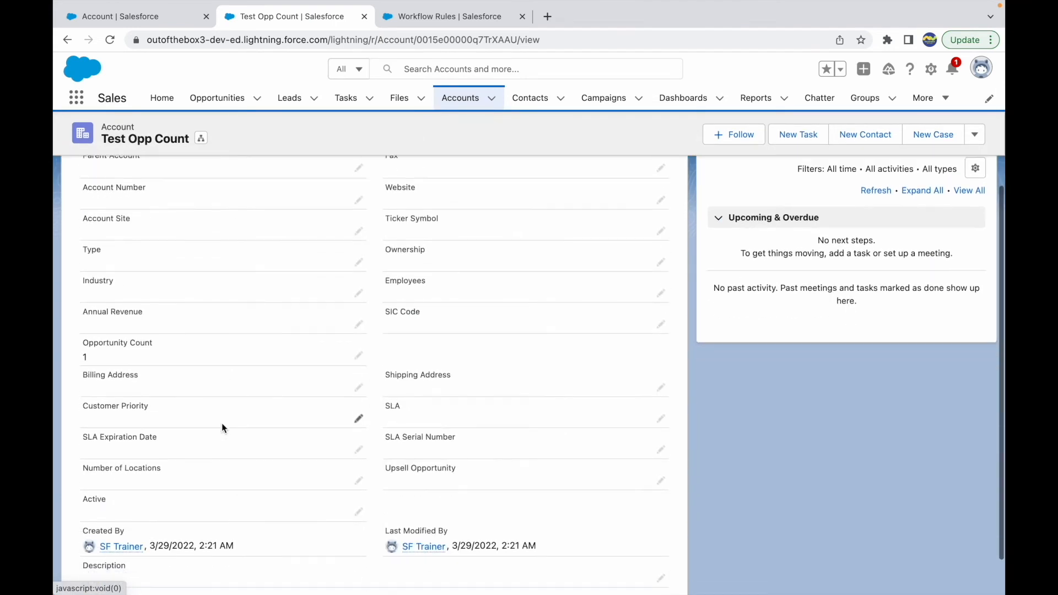
pyautogui.moveTo(160, 342); pyautogui.dragTo(81, 342)
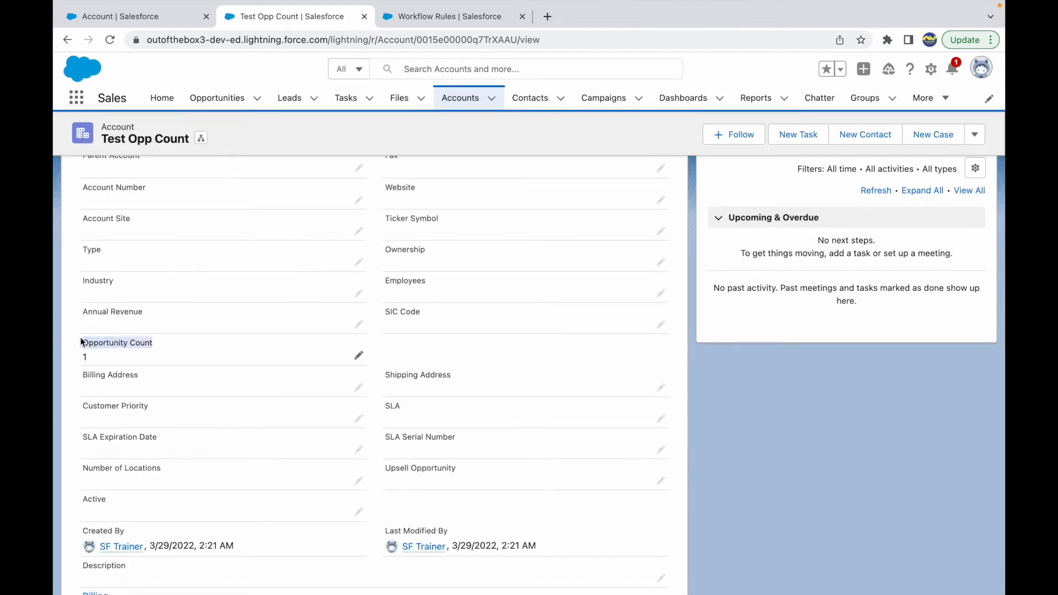
pyautogui.click(471, 335)
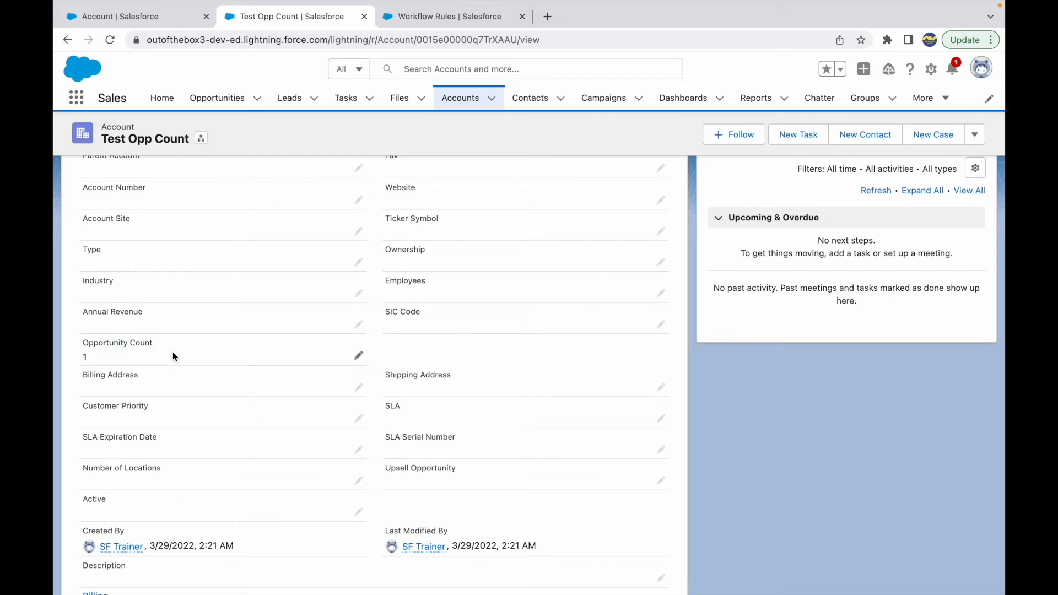
pyautogui.scroll(4, 173, 351)
pyautogui.click(91, 252)
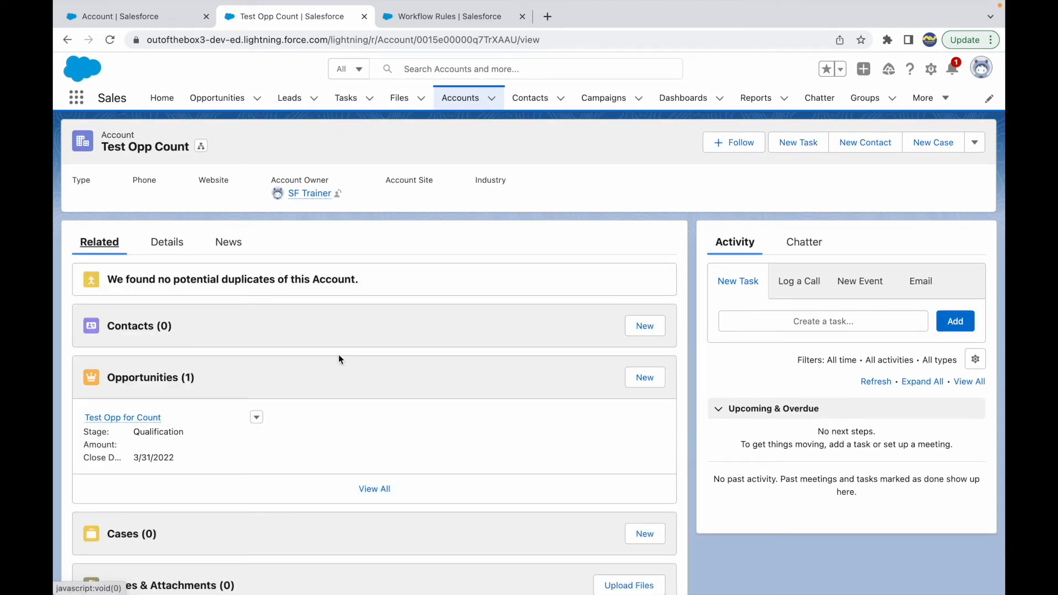
# Create a second opportunity "Opp 2" on the "Test Opp Count" account with close date 3/30/2022 and stage Needs Analysis
pyautogui.click(647, 381)
pyautogui.click(328, 274)
pyautogui.write('Opp 2')
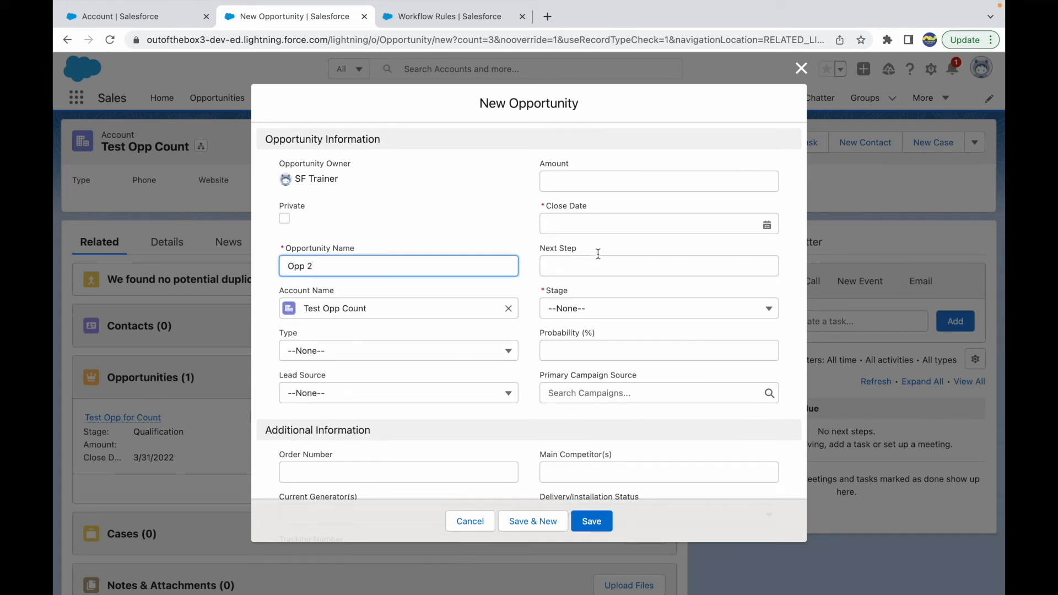
pyautogui.click(607, 225)
pyautogui.click(685, 395)
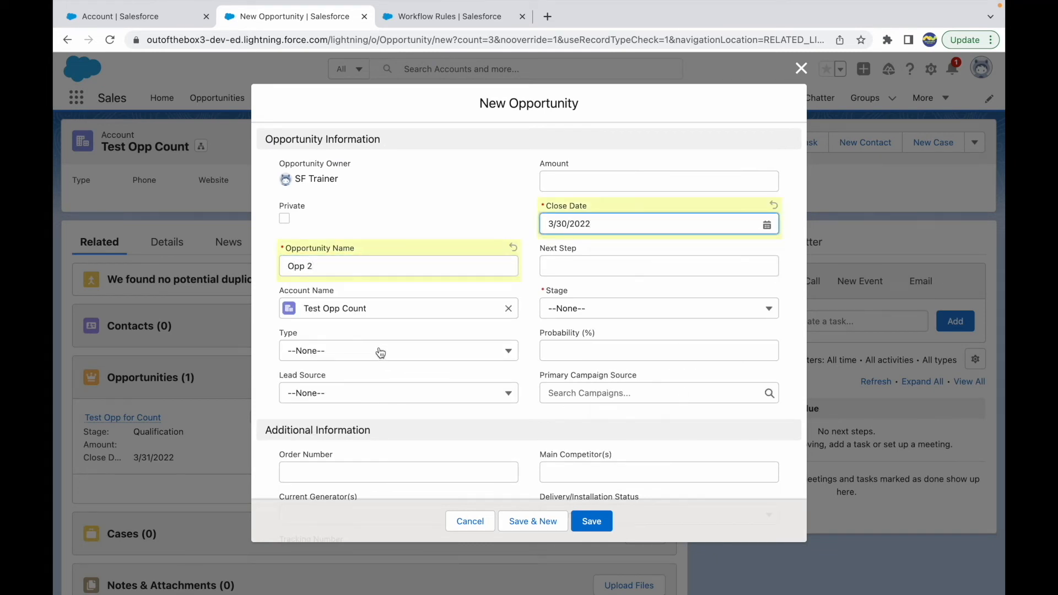
pyautogui.click(572, 312)
pyautogui.click(602, 398)
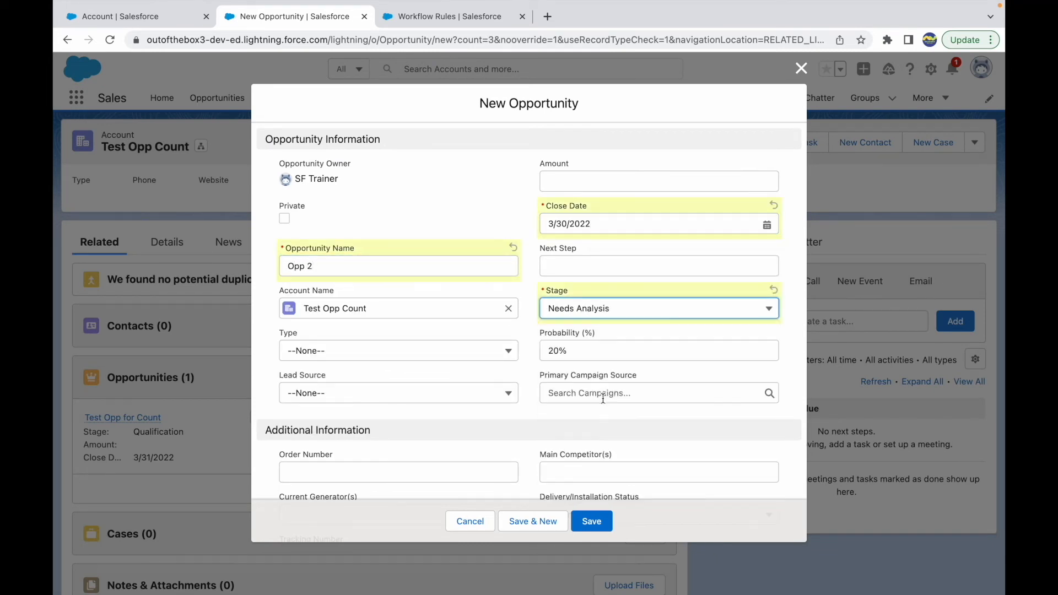
pyautogui.click(591, 522)
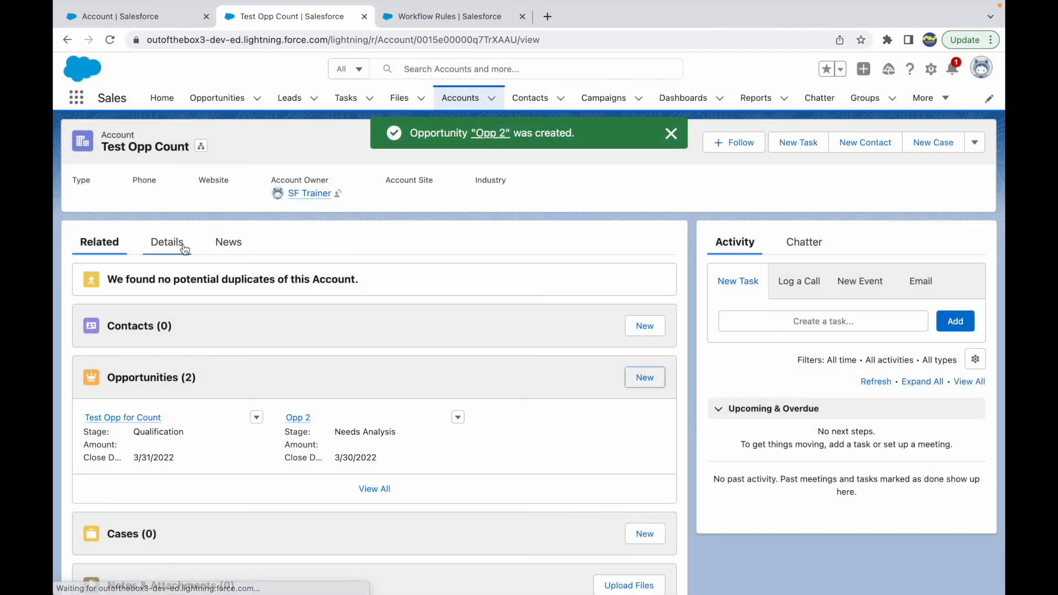
# Check the Opportunity Count in the account's details after adding the second opportunity, and dismiss the creation notification
pyautogui.click(168, 251)
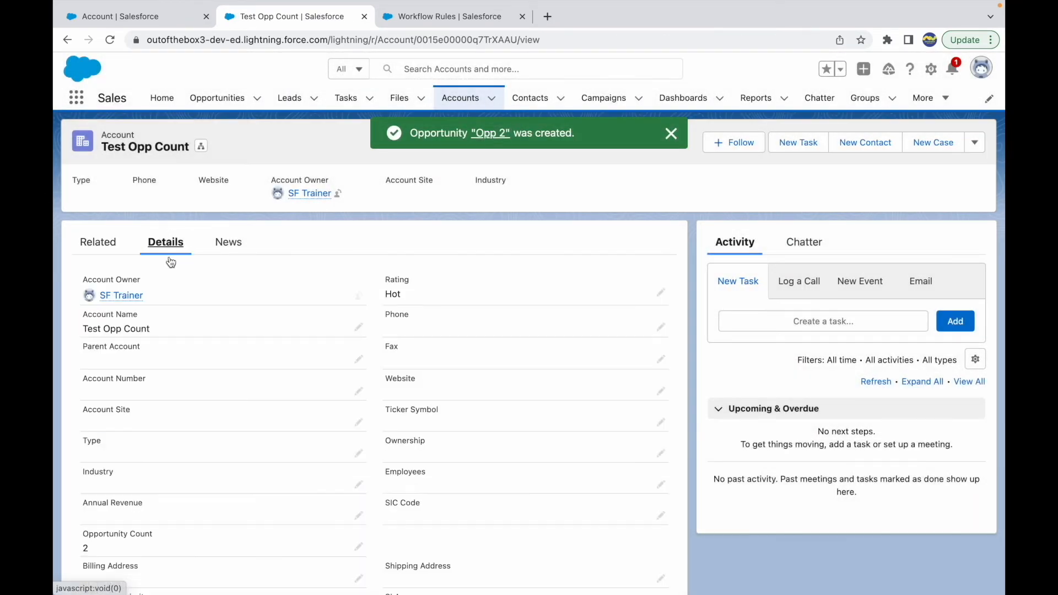
pyautogui.scroll(-5, 226, 442)
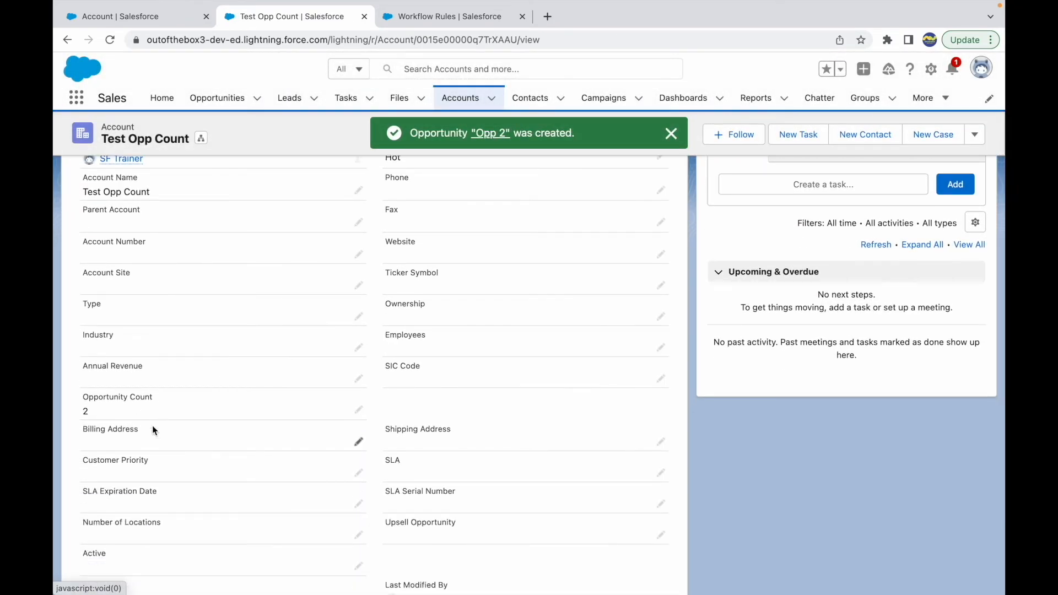
pyautogui.click(671, 134)
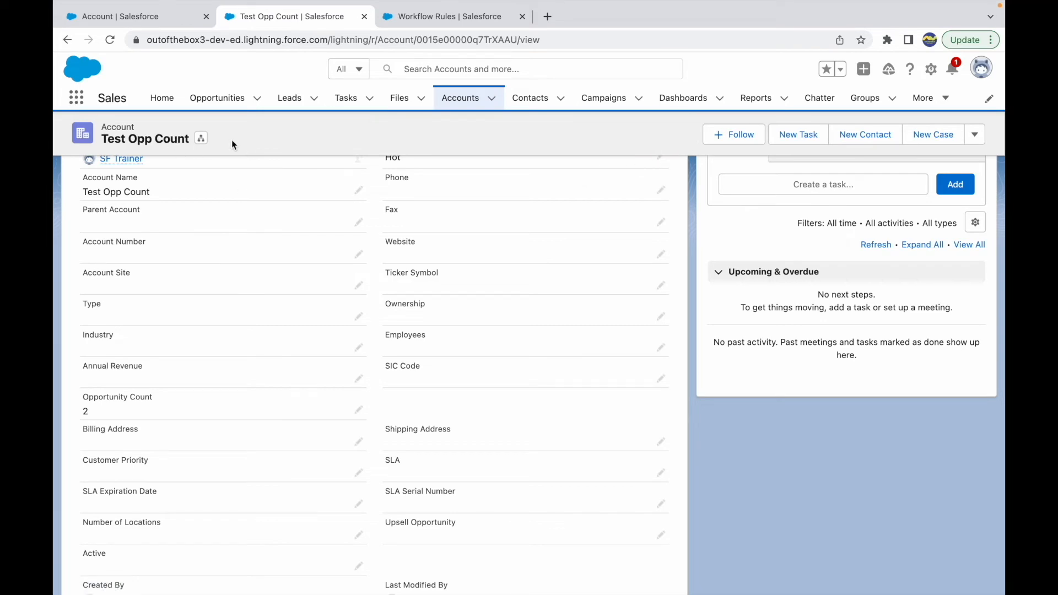
# Switch to the Keynote presentation and review the Use Cases slide for the next workflow requirement
pyautogui.hotkey('ctrl', 'Up')
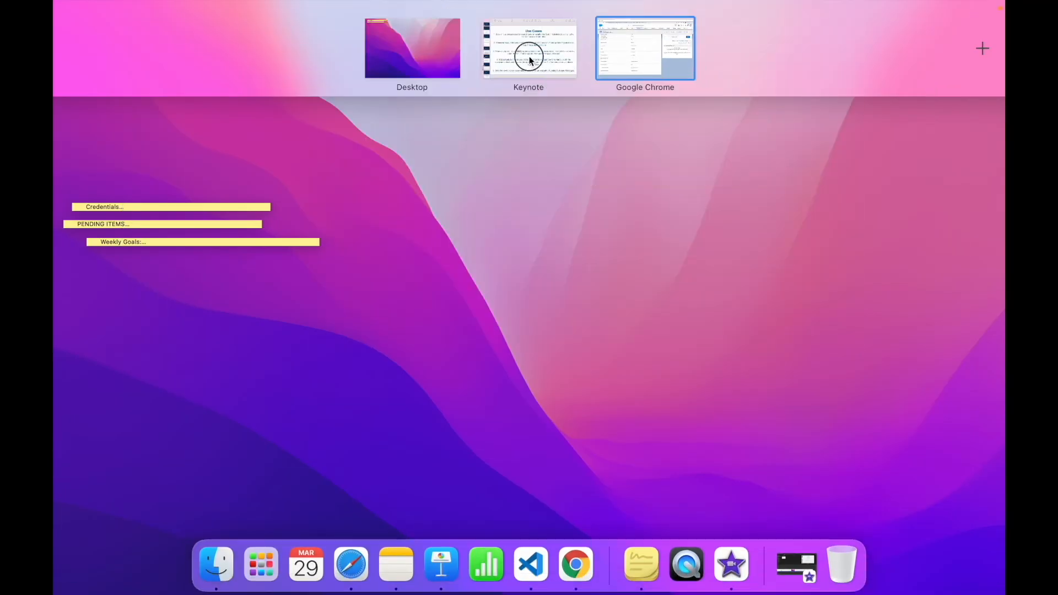
pyautogui.click(529, 57)
pyautogui.click(598, 365)
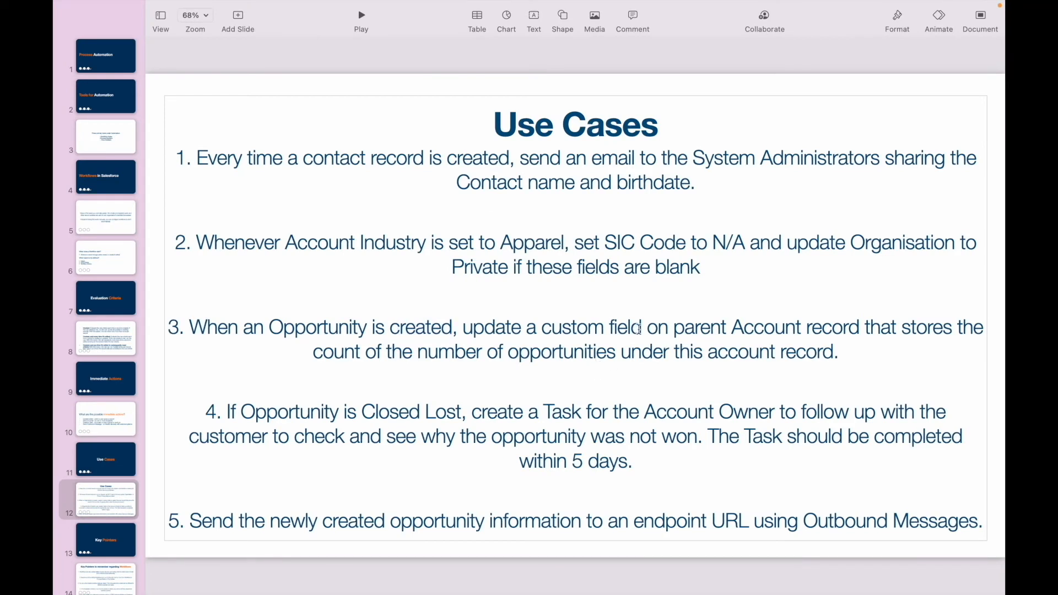
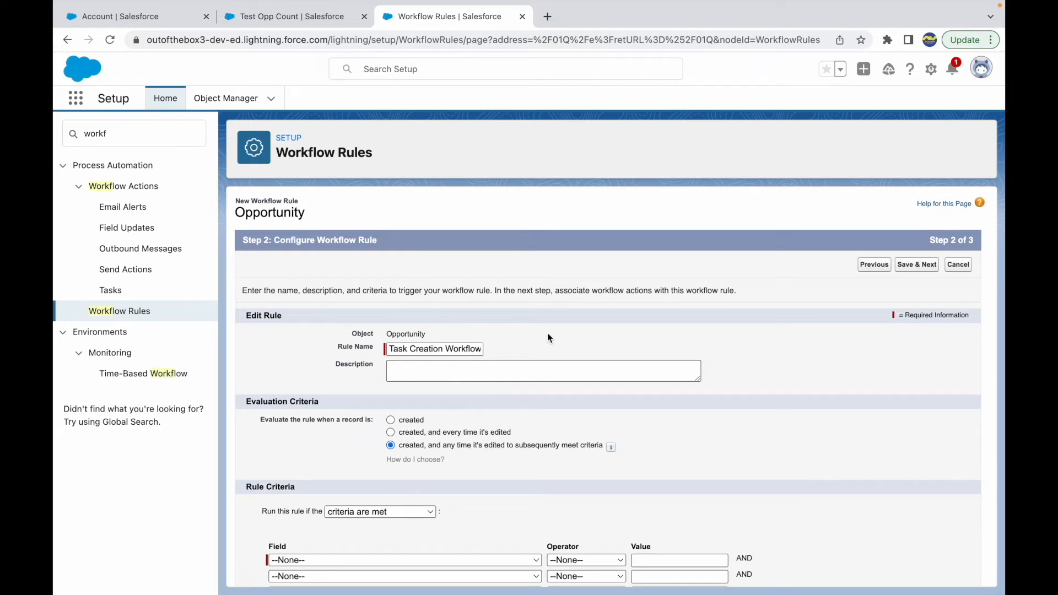
# Review the rule's evaluation and run options, keeping "created, and any time it's edited to subsequently meet criteria" and "criteria are met"
pyautogui.click(478, 364)
pyautogui.doubleClick(424, 351)
pyautogui.click(437, 366)
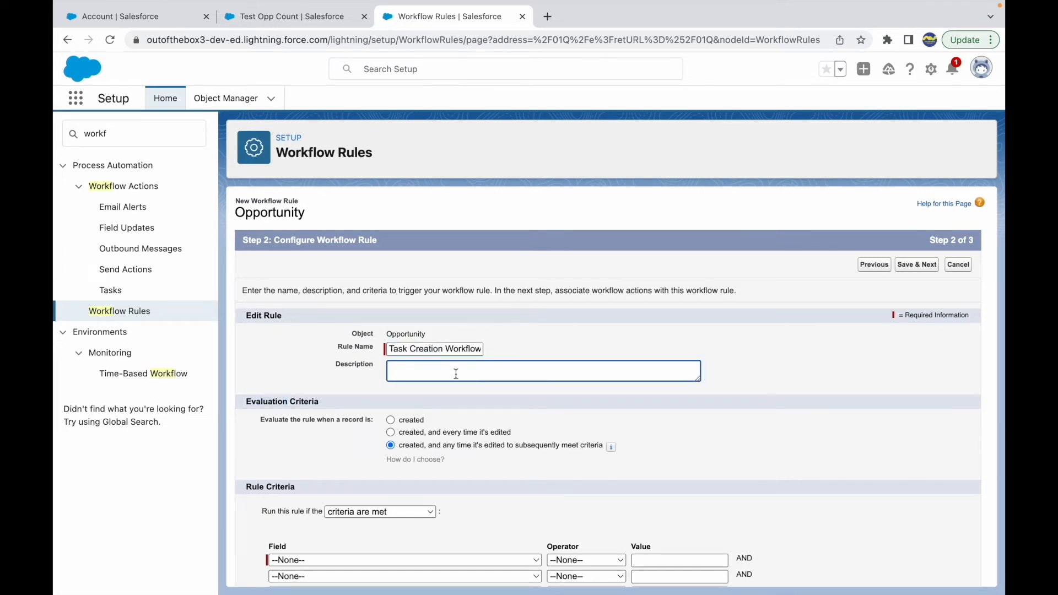
pyautogui.click(535, 336)
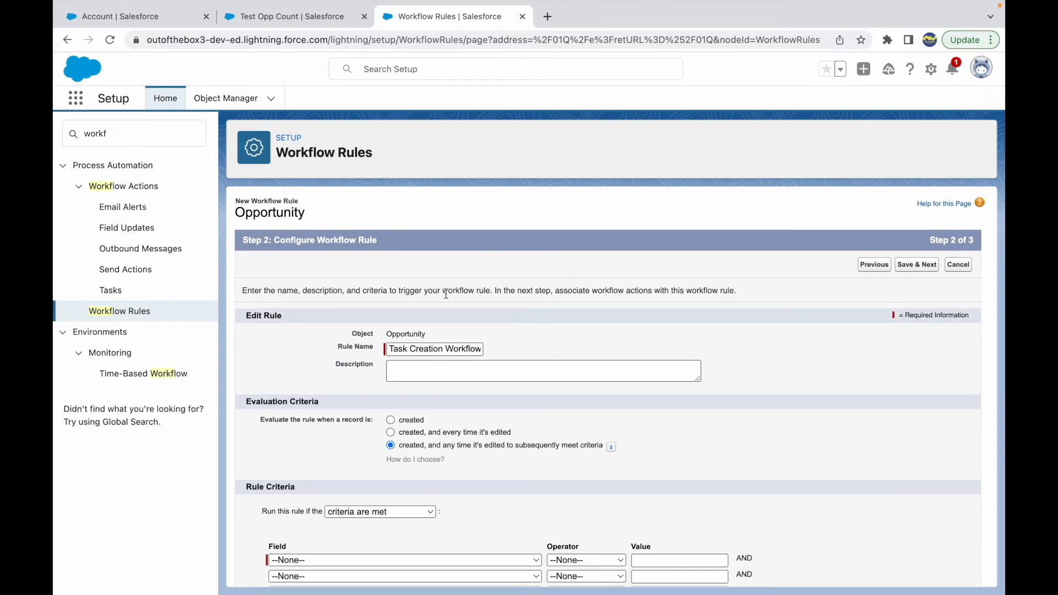
pyautogui.scroll(-3, 444, 396)
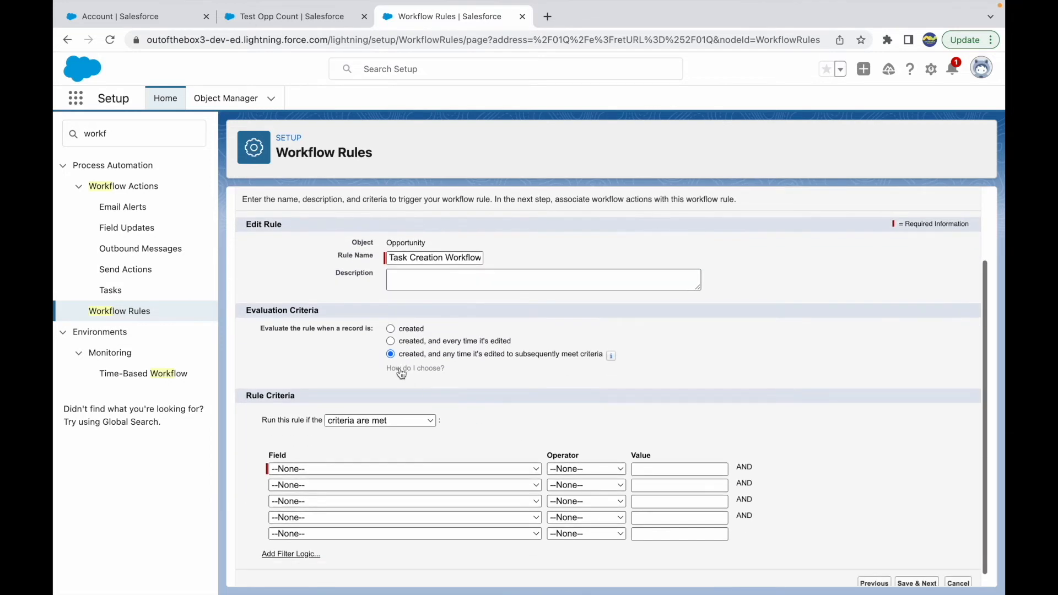
pyautogui.click(428, 343)
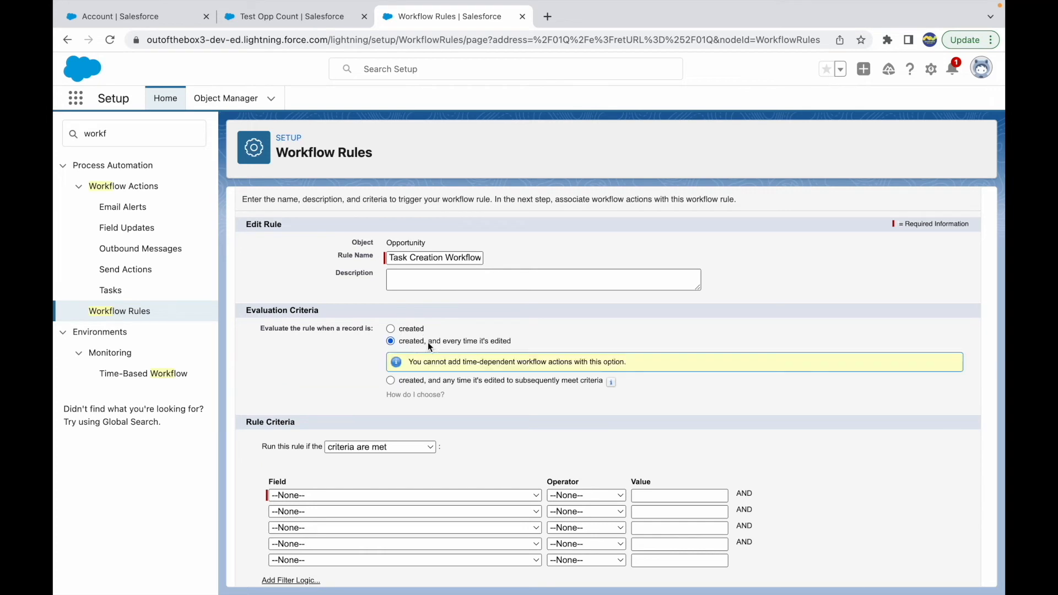
pyautogui.click(442, 379)
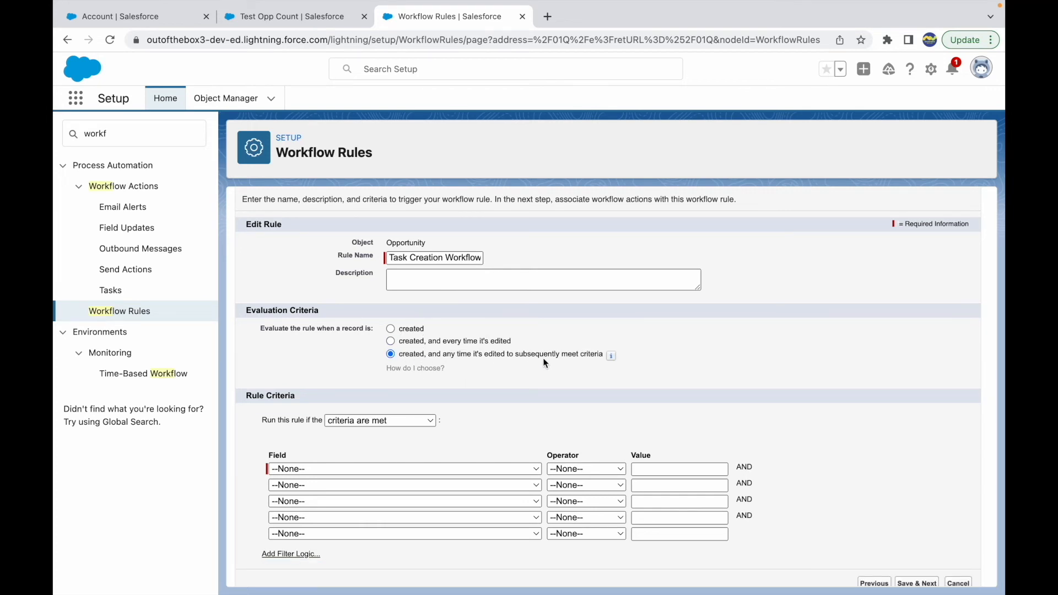
pyautogui.click(370, 424)
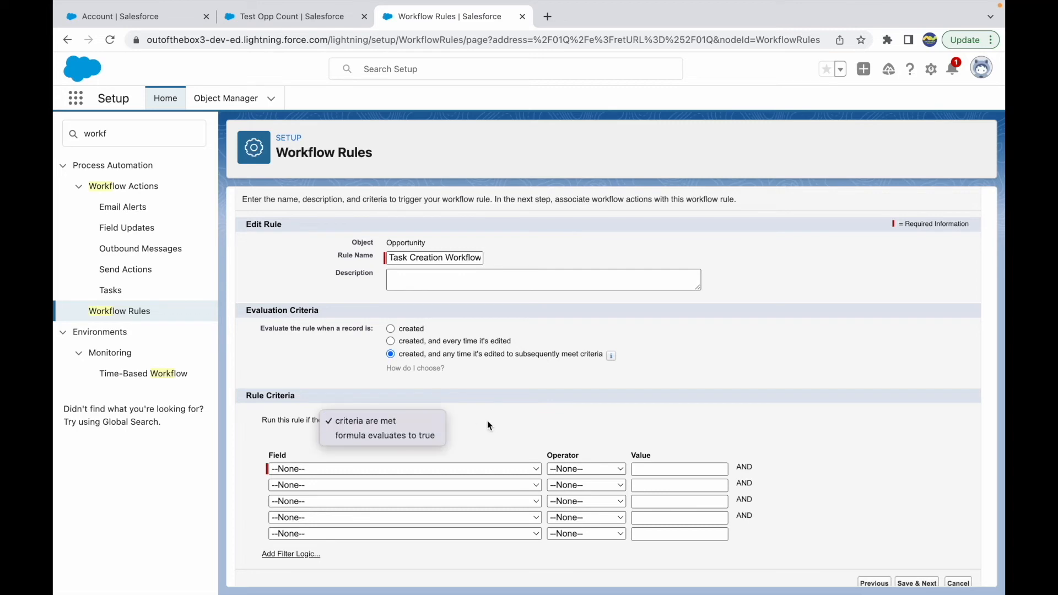
pyautogui.click(419, 419)
# Switch to Keynote, check the opportunity condition of use case 4 on the Use Cases slide, and return to Chrome
pyautogui.hotkey('ctrl', 'Up')
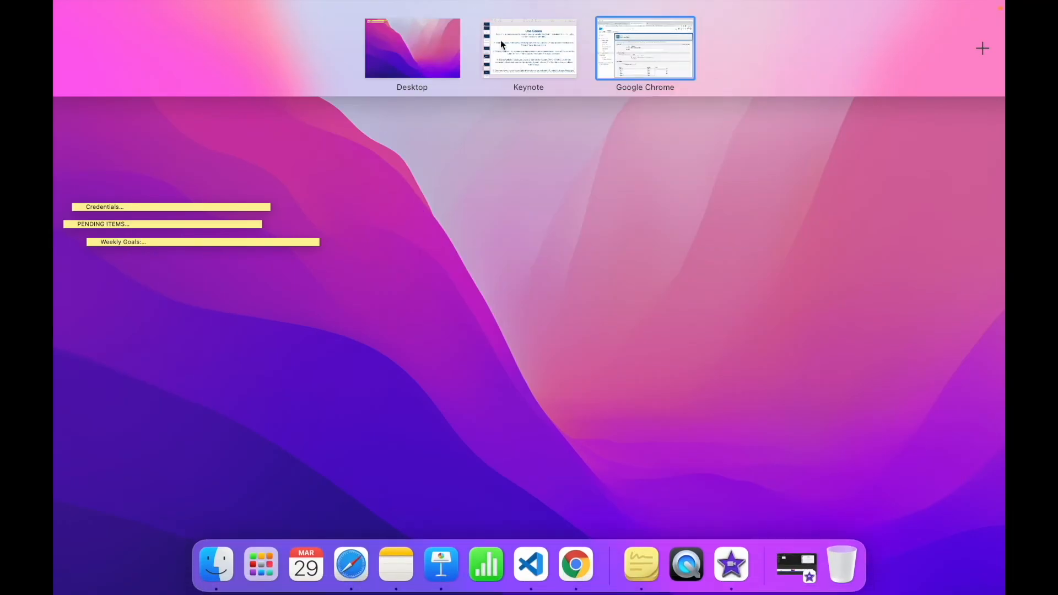
pyautogui.click(500, 40)
pyautogui.moveTo(362, 412); pyautogui.dragTo(462, 412)
pyautogui.moveTo(542, 5)
pyautogui.hotkey('ctrl', 'Up')
pyautogui.click(621, 38)
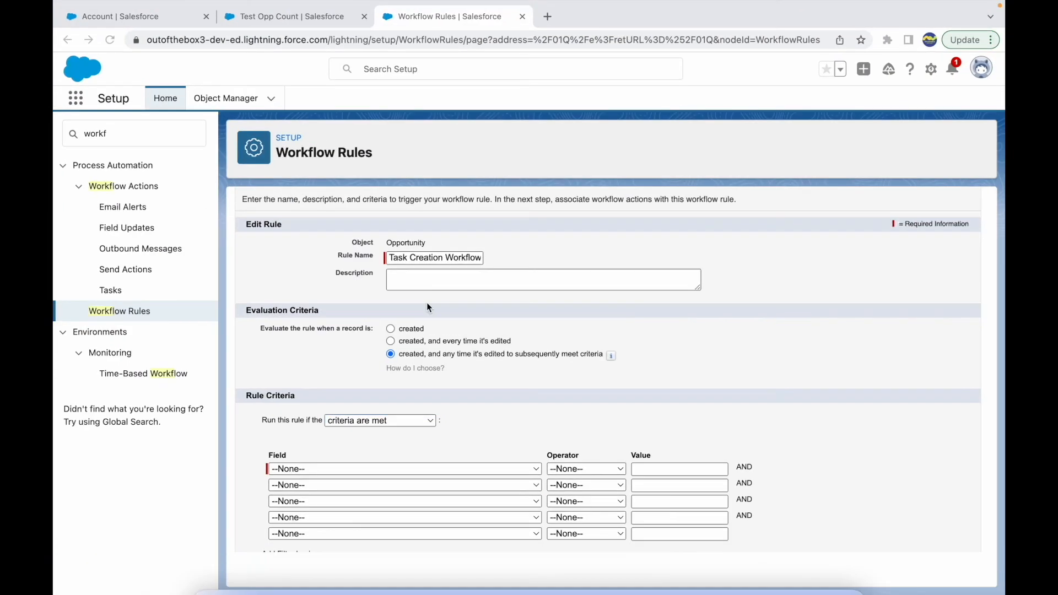
# Add the rule criterion Opportunity: Stage equals Closed Lost, then save the rule and continue to its workflow actions
pyautogui.click(294, 476)
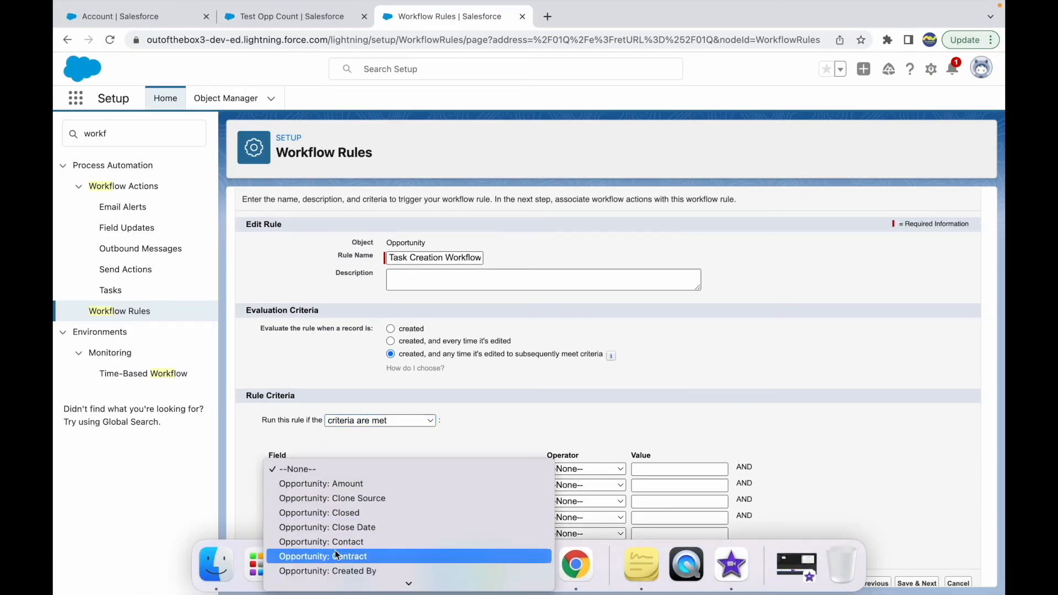
pyautogui.moveTo(325, 586)
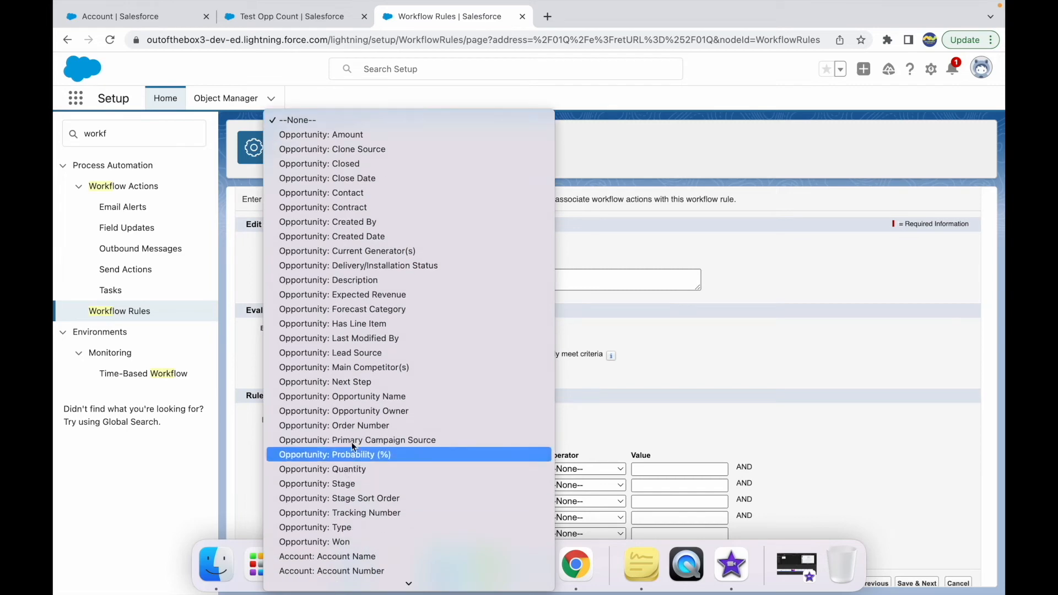
pyautogui.click(353, 484)
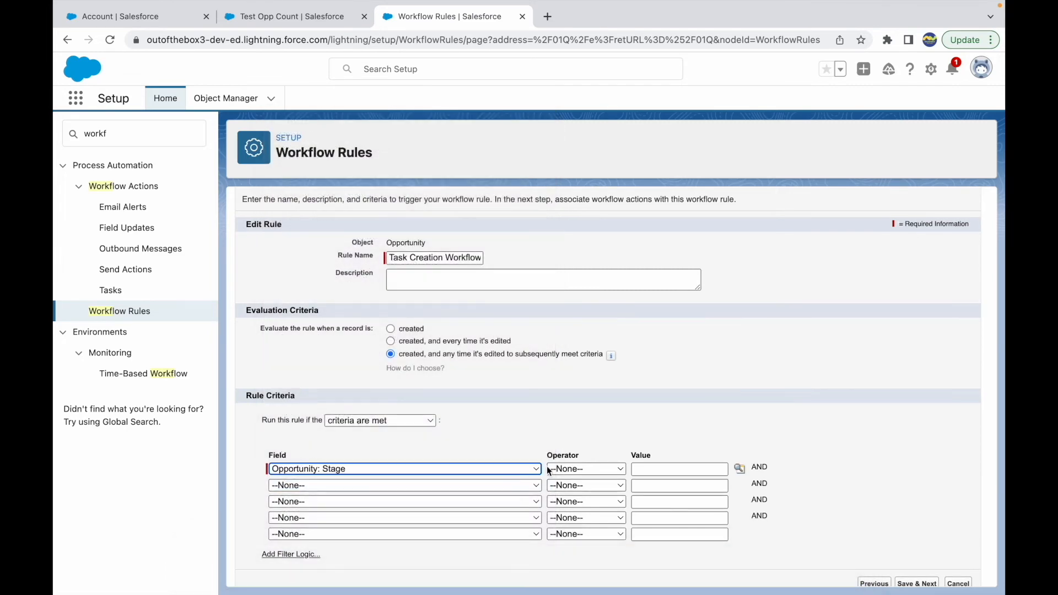
pyautogui.click(588, 469)
pyautogui.click(592, 483)
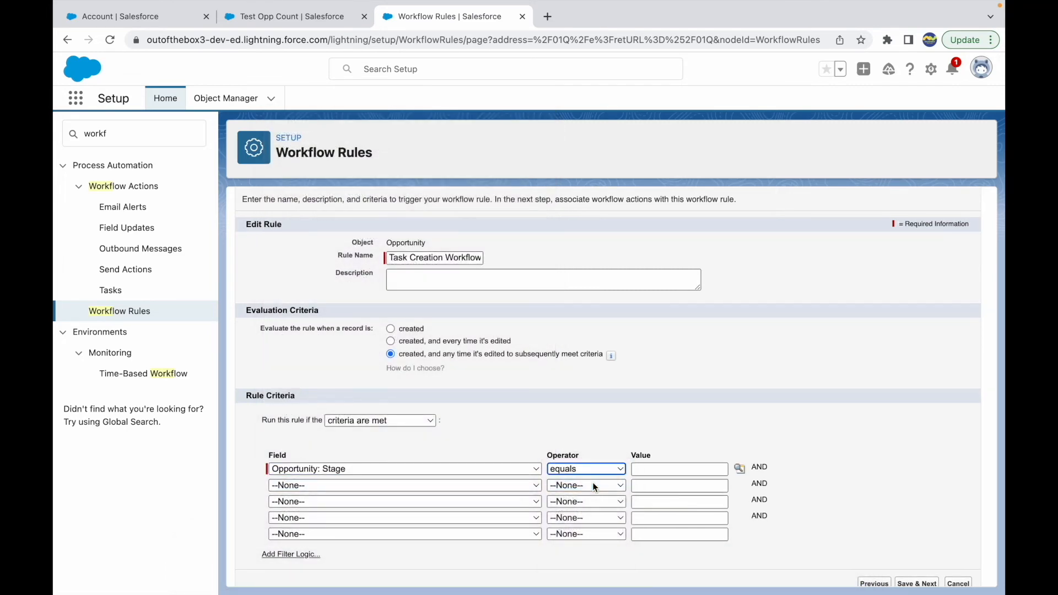
pyautogui.click(739, 469)
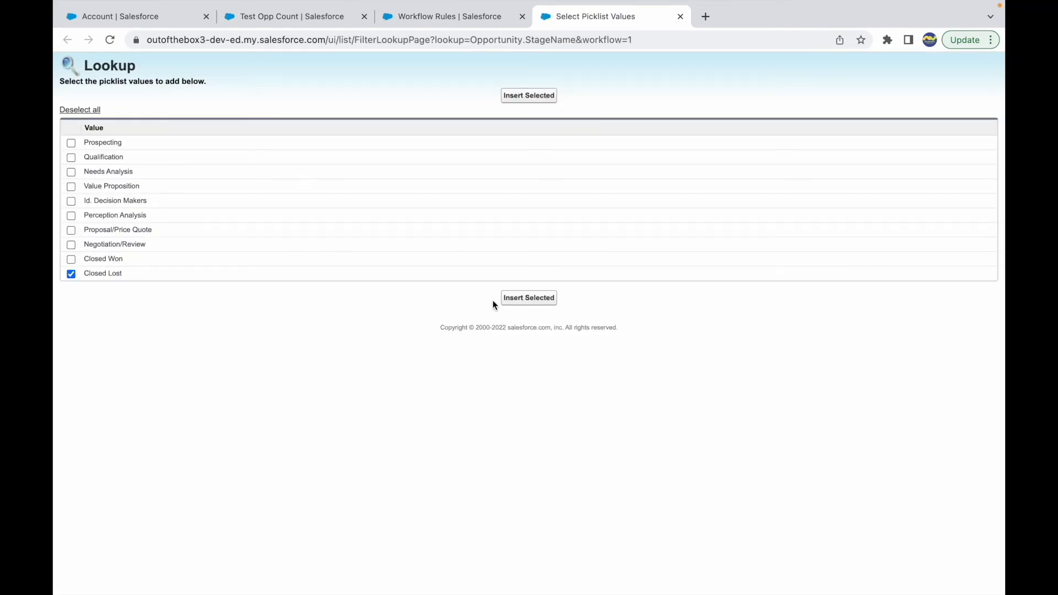
pyautogui.click(523, 301)
pyautogui.scroll(-1, 669, 419)
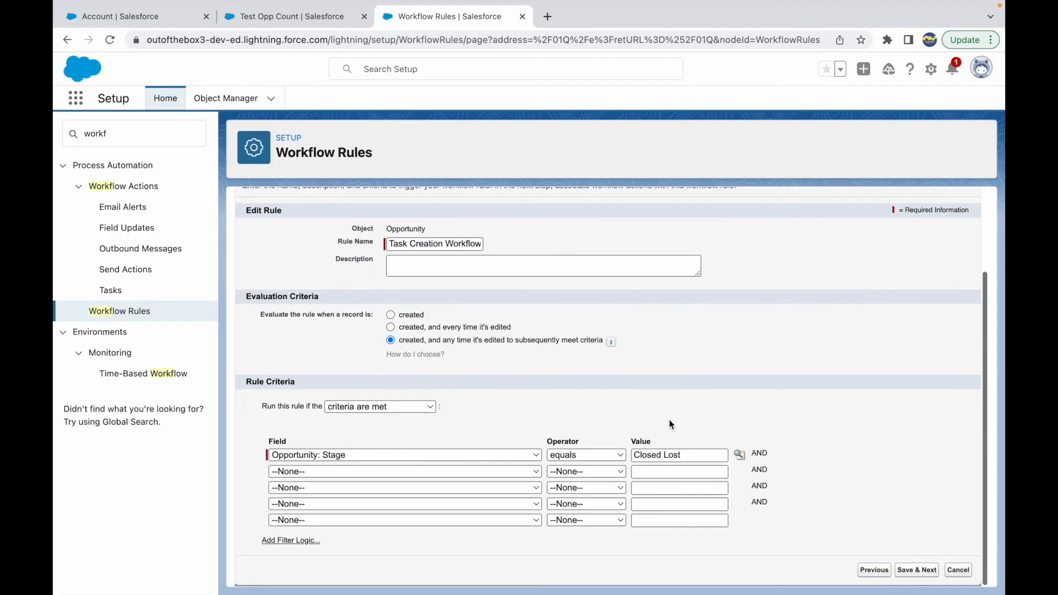
pyautogui.click(907, 569)
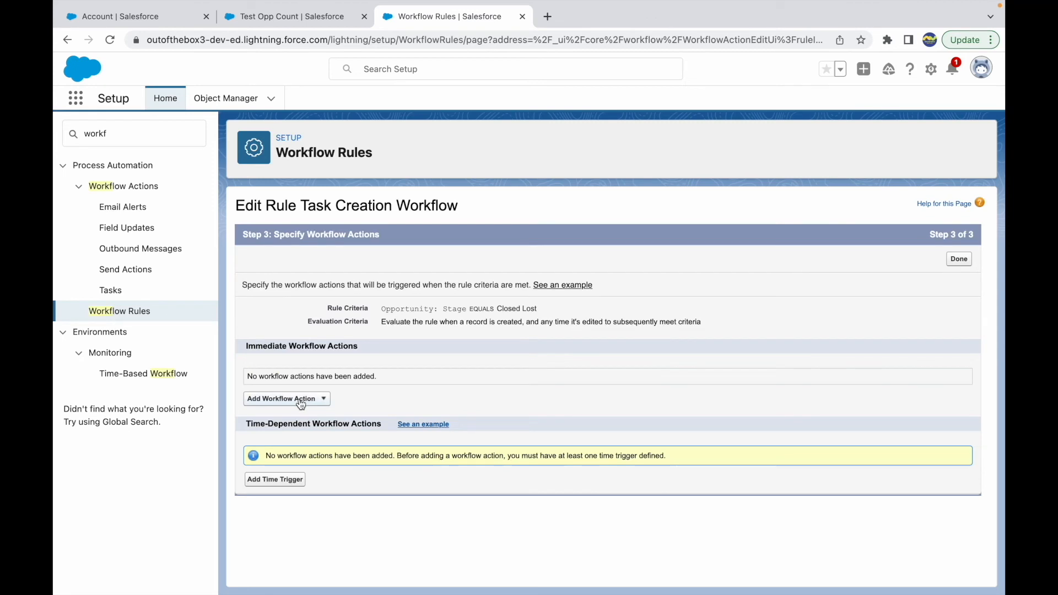
# Start a new task as an immediate workflow action, and check in Keynote who use case 4 assigns the task to
pyautogui.click(303, 402)
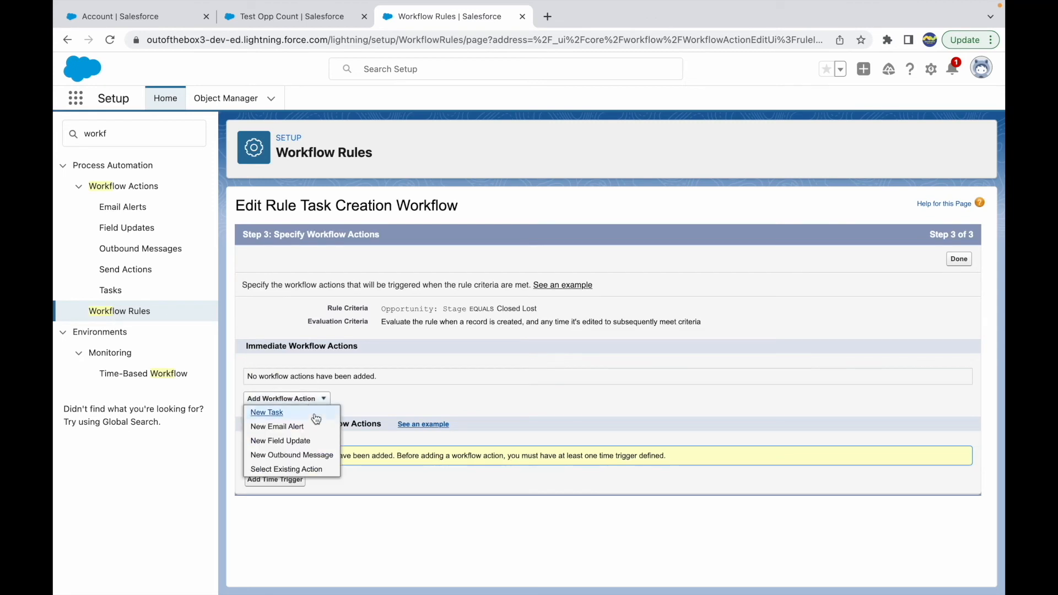
pyautogui.click(268, 413)
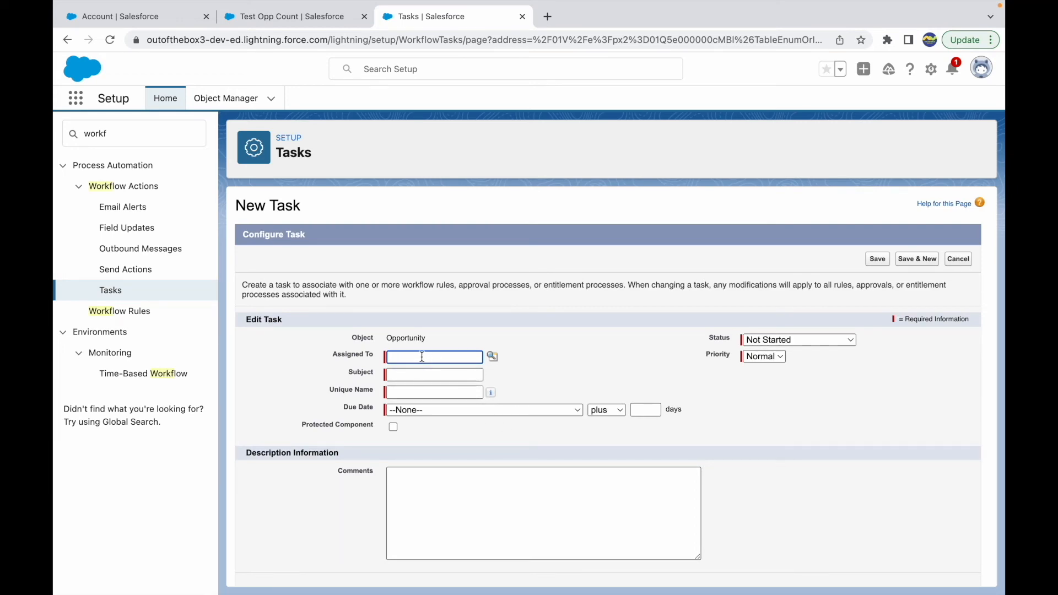
pyautogui.hotkey('ctrl', 'Up')
pyautogui.click(537, 55)
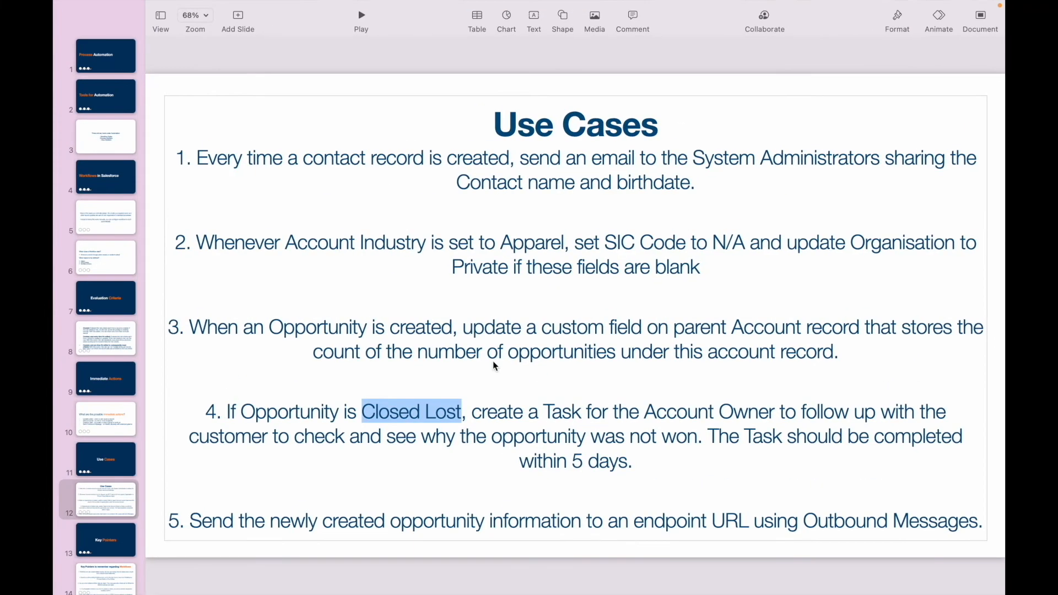
pyautogui.moveTo(472, 413); pyautogui.dragTo(776, 405)
pyautogui.moveTo(641, 413); pyautogui.dragTo(774, 408)
pyautogui.hotkey('ctrl', 'Up')
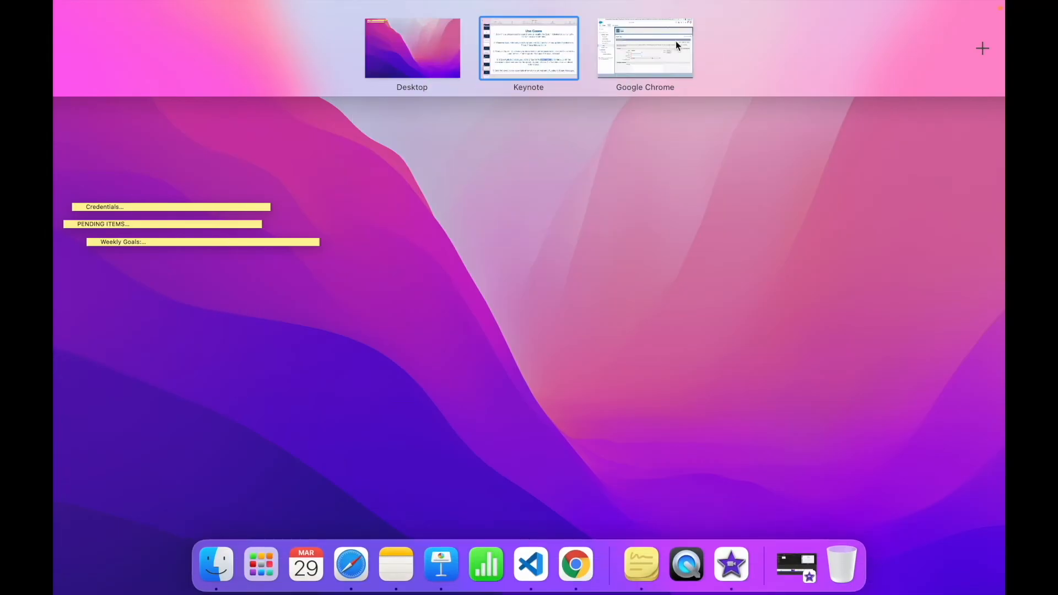
pyautogui.click(675, 41)
# Assign the task to the Account Owner by looking it up among the Owner type assignees
pyautogui.click(492, 358)
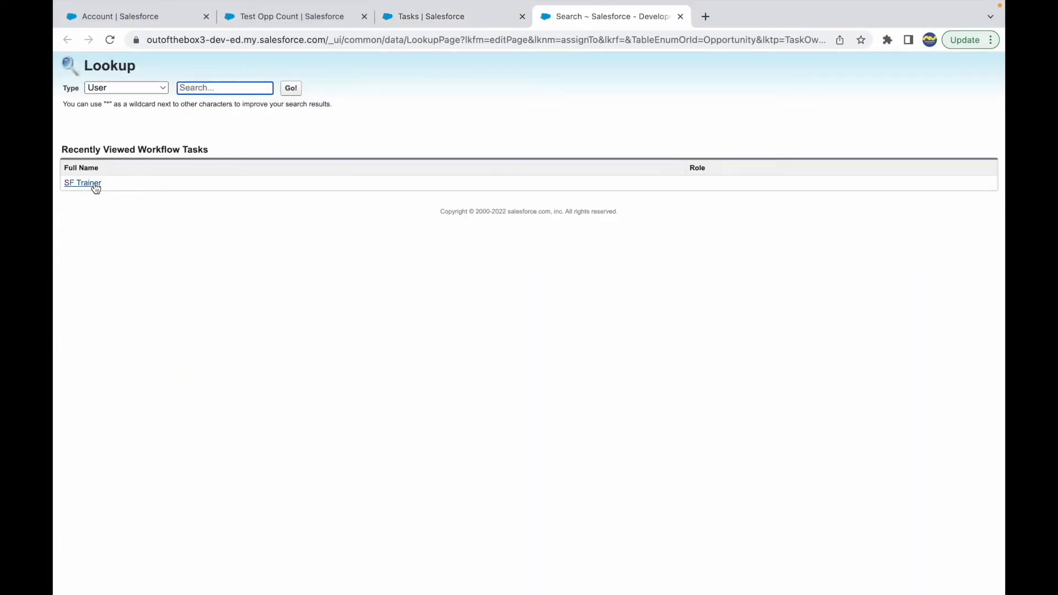
pyautogui.press('super+w')
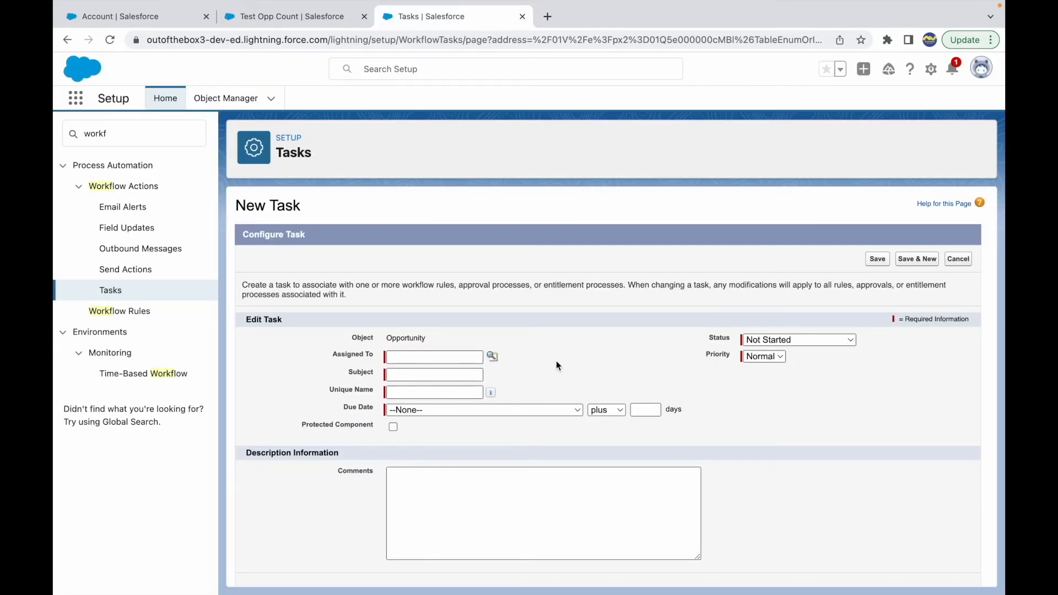
pyautogui.click(492, 359)
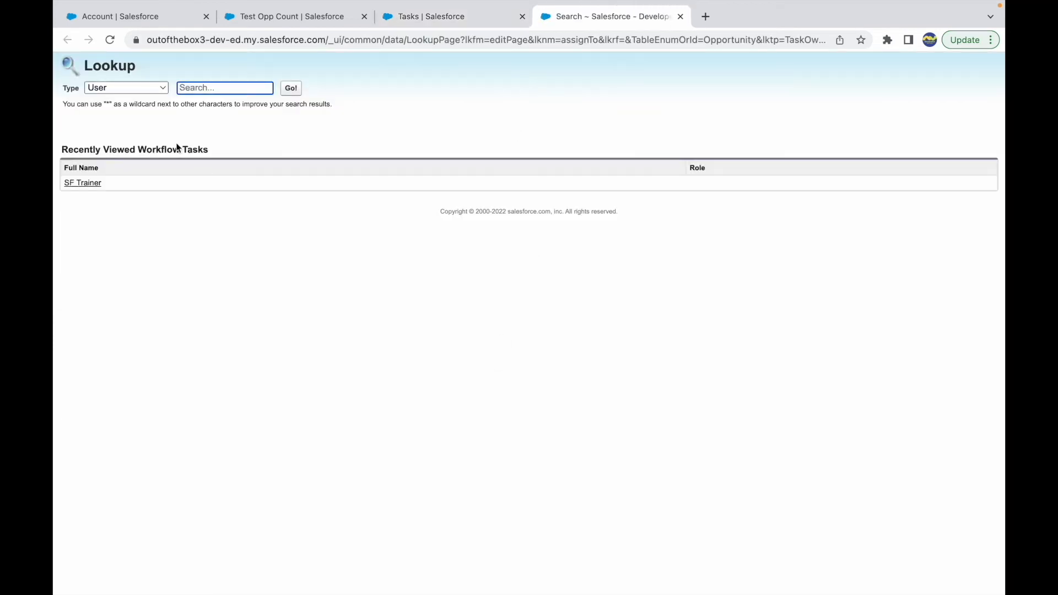
pyautogui.click(136, 87)
pyautogui.click(116, 132)
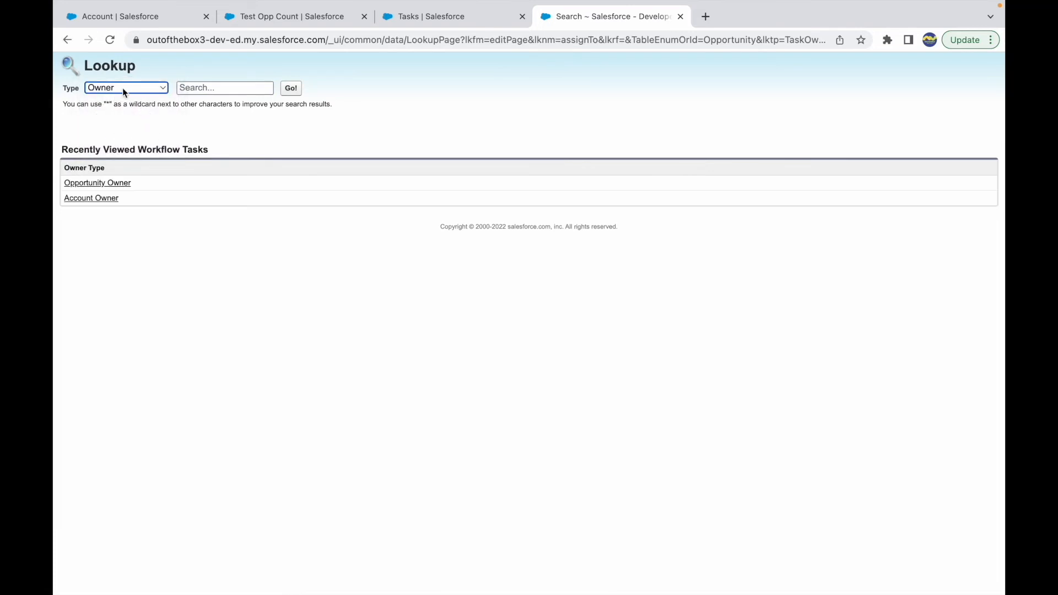
pyautogui.click(125, 92)
pyautogui.click(113, 47)
pyautogui.click(111, 82)
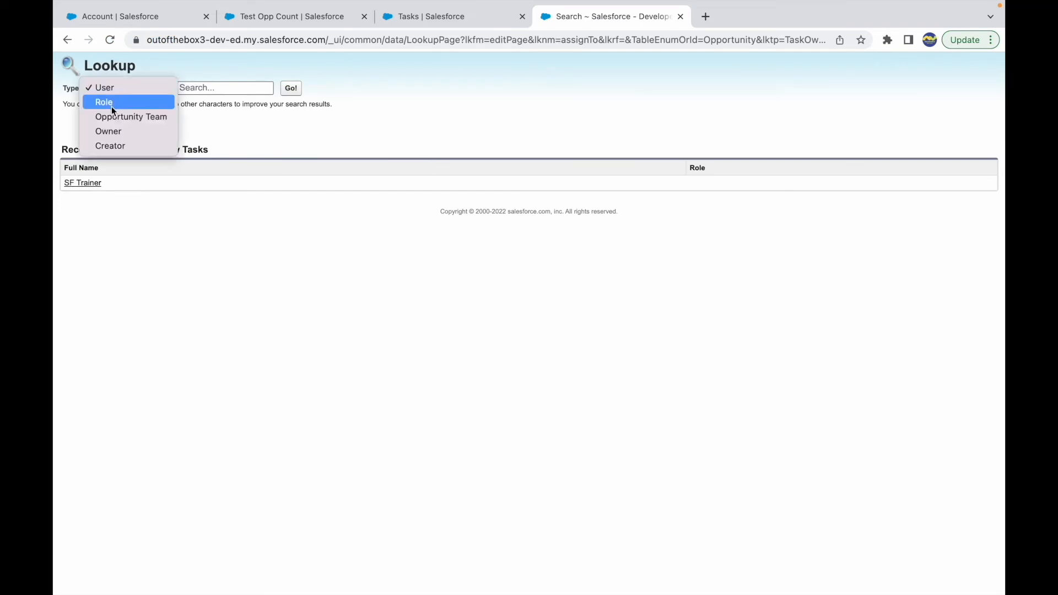
pyautogui.click(112, 134)
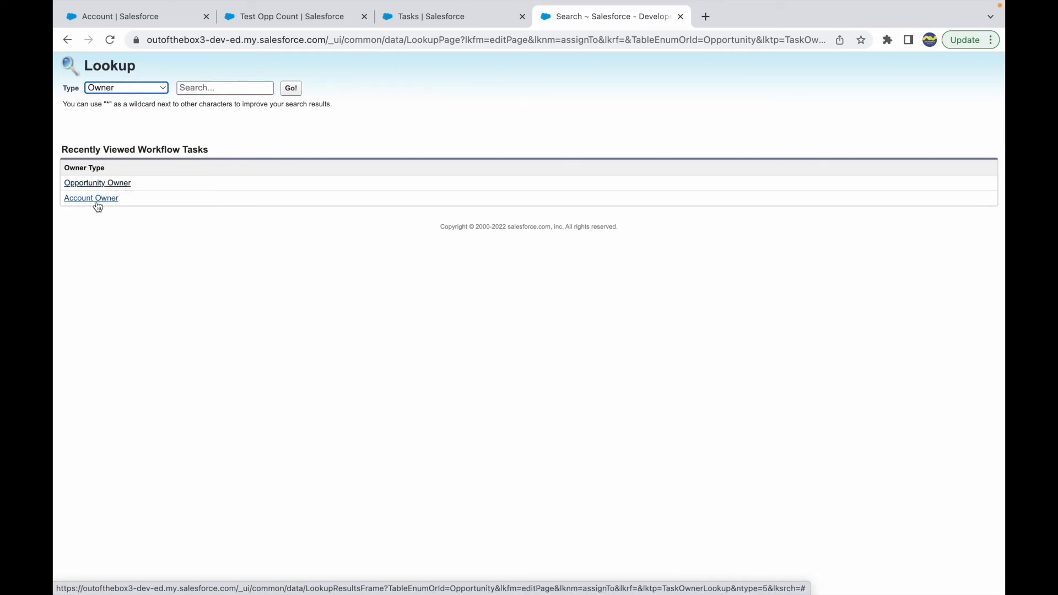
pyautogui.click(97, 201)
pyautogui.click(585, 336)
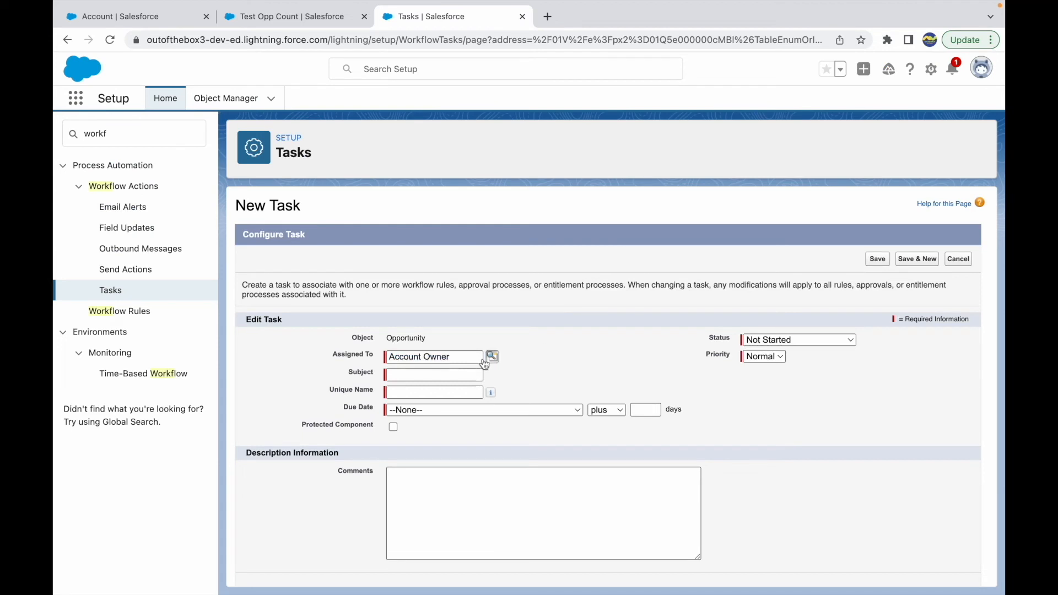
# Enter "Urgent - Complete this Task" as the task's subject and let the unique name fill in from it
pyautogui.click(437, 373)
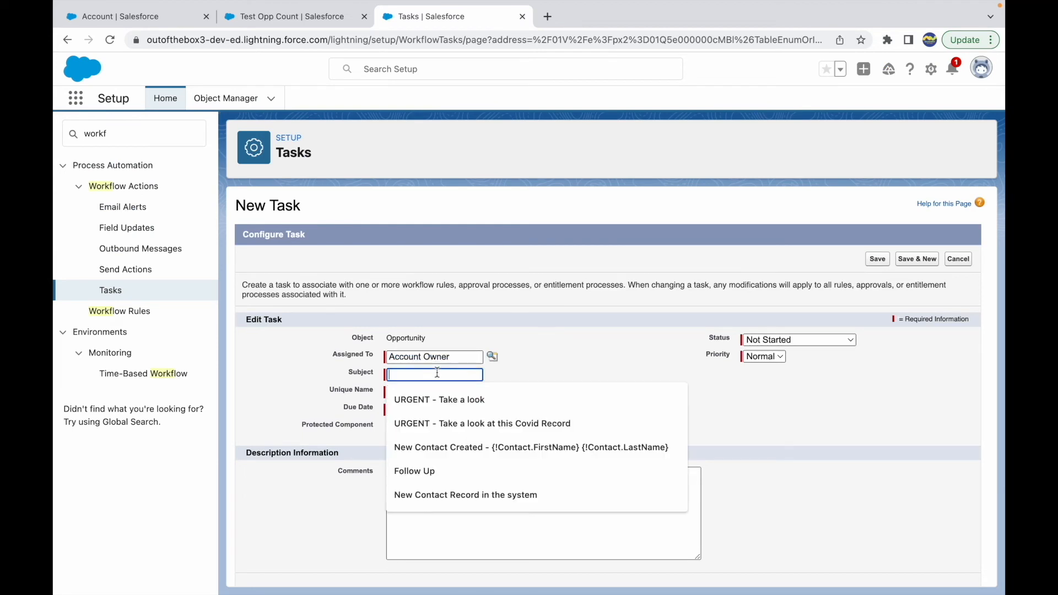
pyautogui.write('Urgent - ')
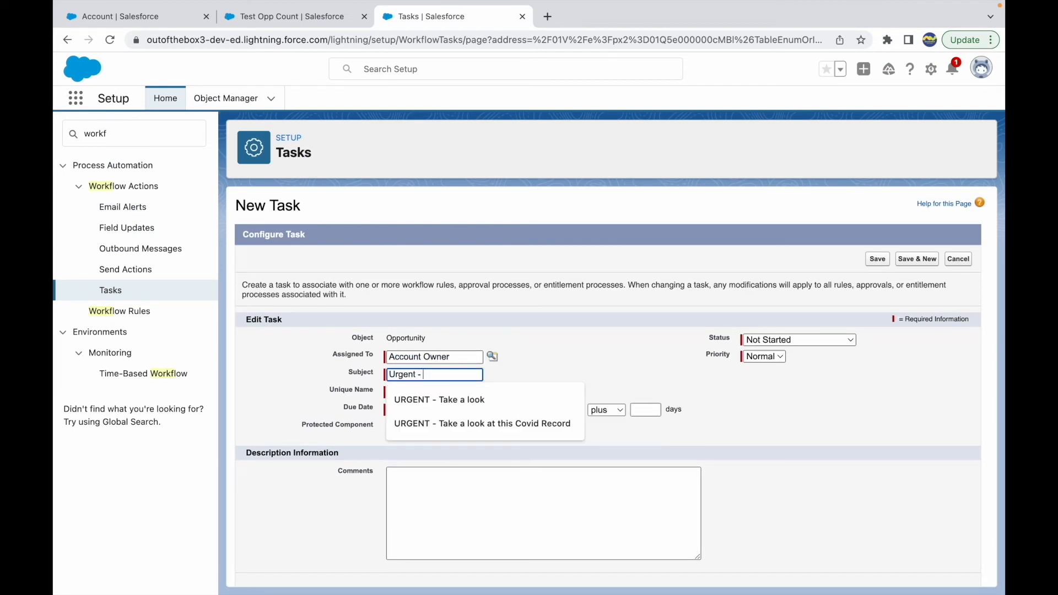
pyautogui.write('Complete this Task')
pyautogui.click(545, 374)
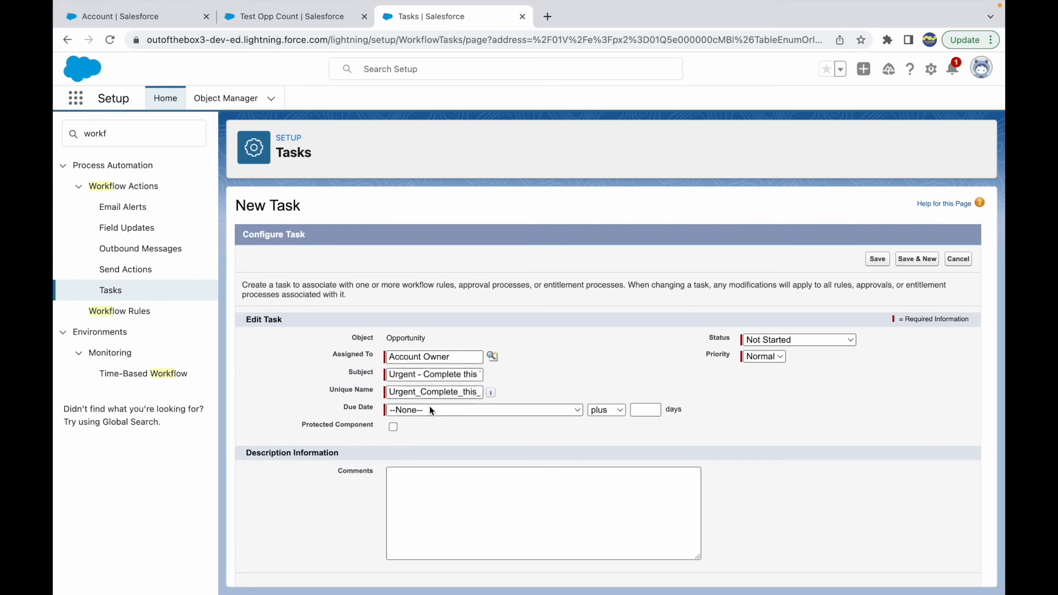
# Look at the due date options, check the task's completion deadline for use case 4 in Keynote, and return to Chrome
pyautogui.click(484, 406)
pyautogui.click(574, 368)
pyautogui.hotkey('ctrl', 'Up')
pyautogui.click(547, 54)
pyautogui.click(706, 455)
pyautogui.moveTo(717, 435); pyautogui.dragTo(660, 467)
pyautogui.click(659, 466)
pyautogui.moveTo(589, 5)
pyautogui.hotkey('ctrl', 'Up')
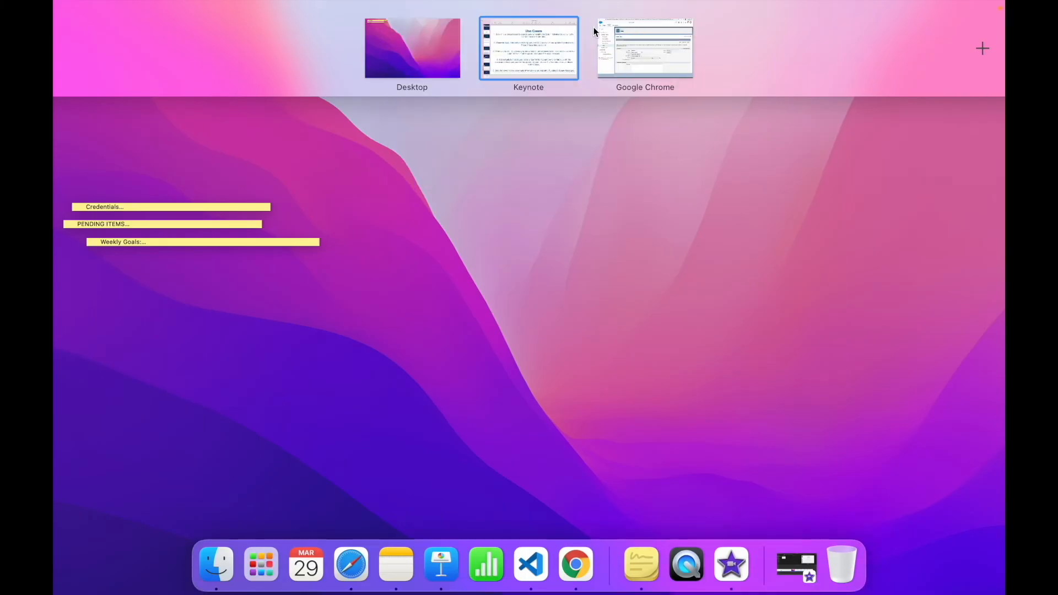
pyautogui.click(633, 56)
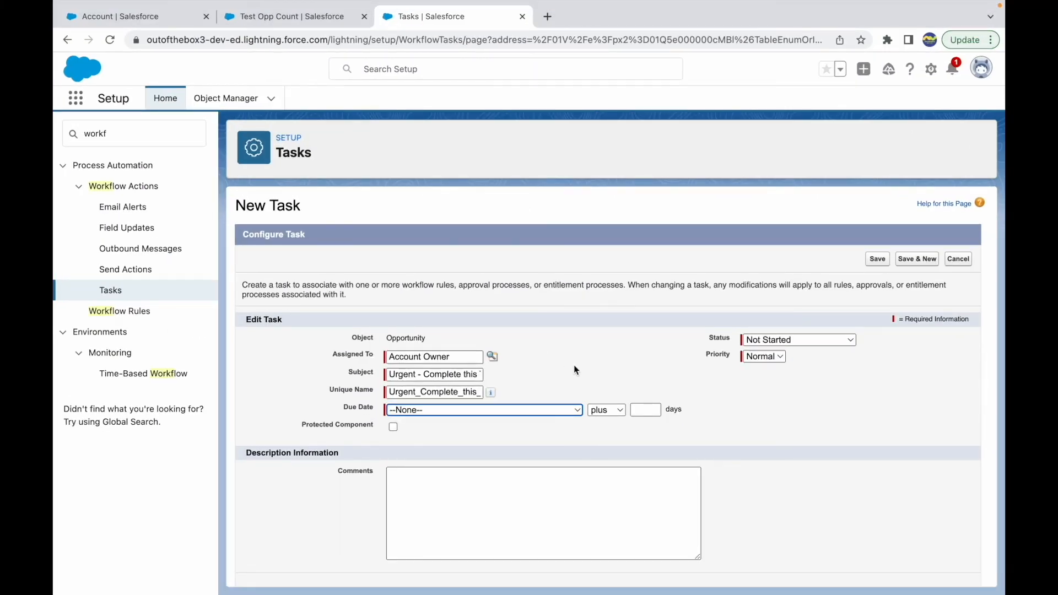
# Set the task's due date to Rule Trigger Date plus 5 days
pyautogui.doubleClick(353, 407)
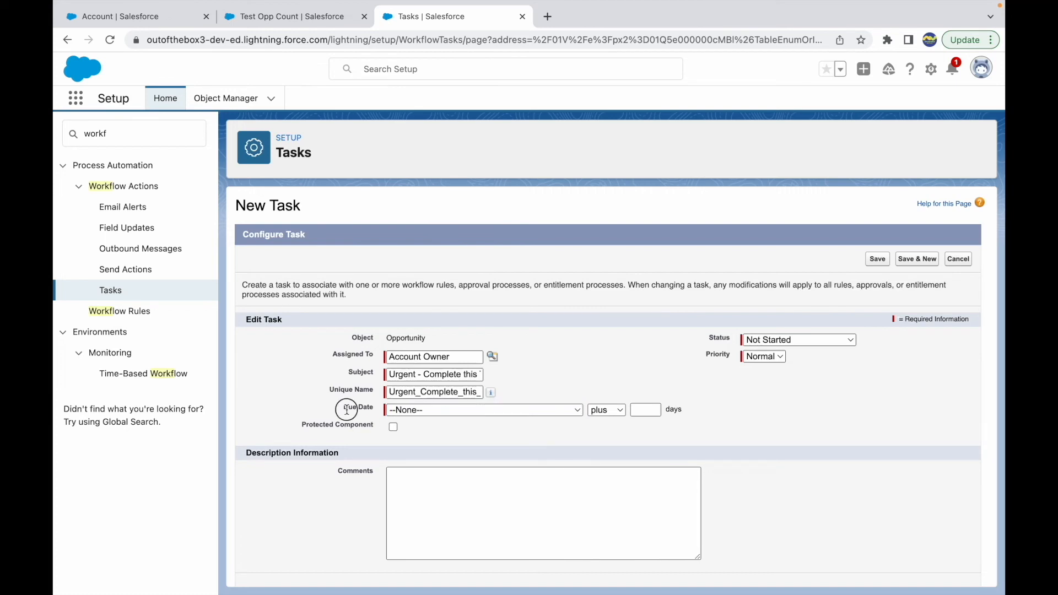
pyautogui.click(400, 412)
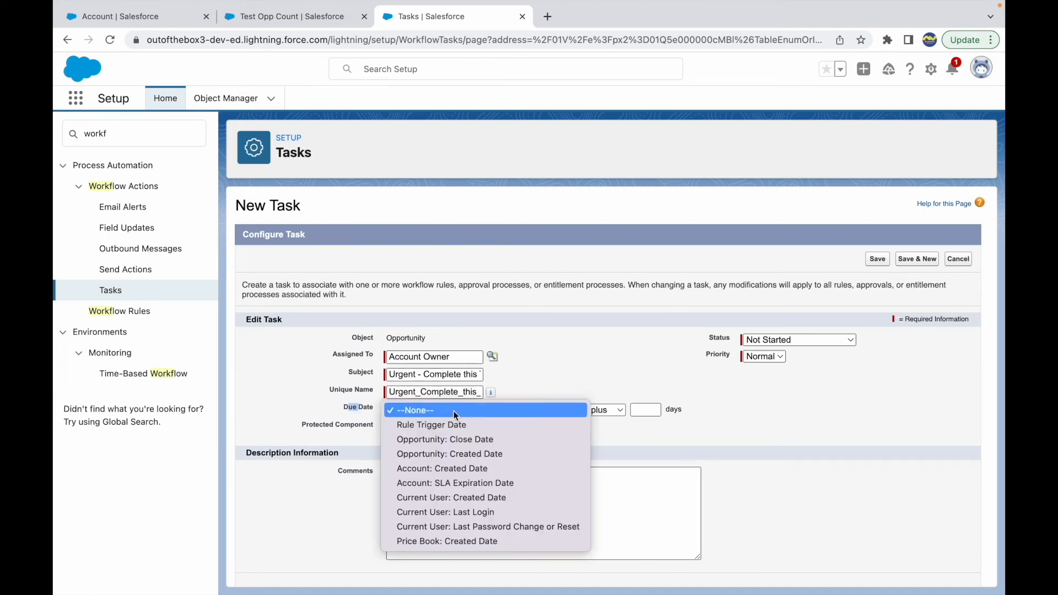
pyautogui.click(451, 426)
pyautogui.click(645, 409)
pyautogui.write('5')
pyautogui.click(768, 400)
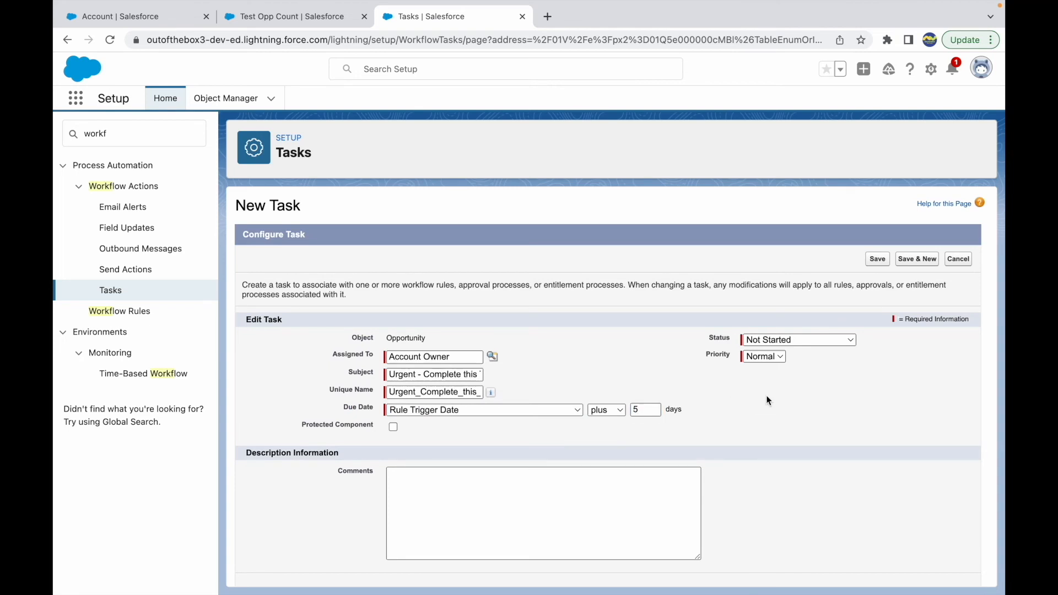
# Set the task's priority to High and keep its status as Not Started
pyautogui.click(764, 357)
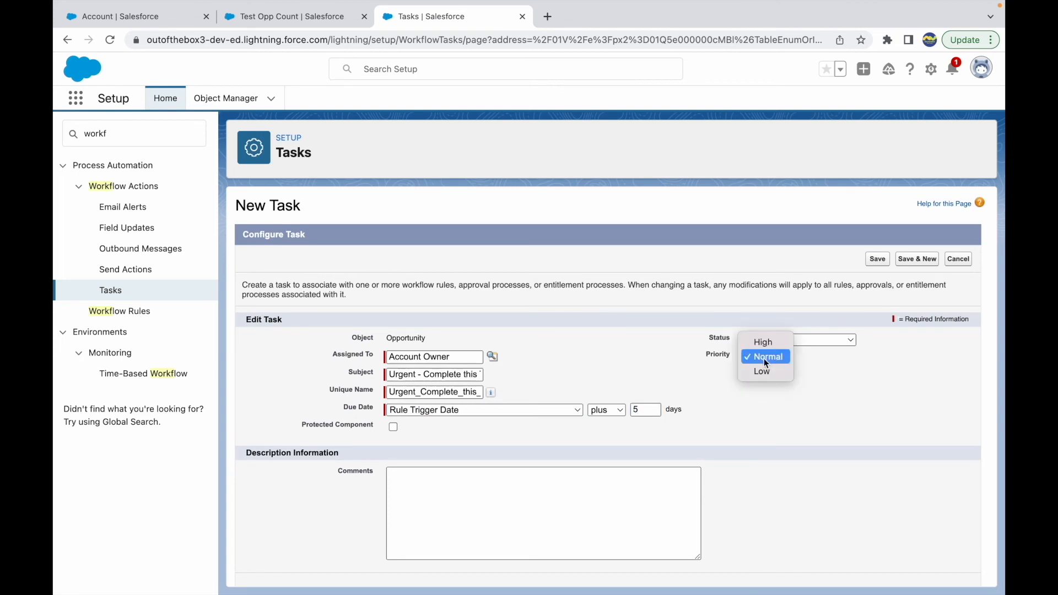
pyautogui.click(763, 343)
pyautogui.click(787, 342)
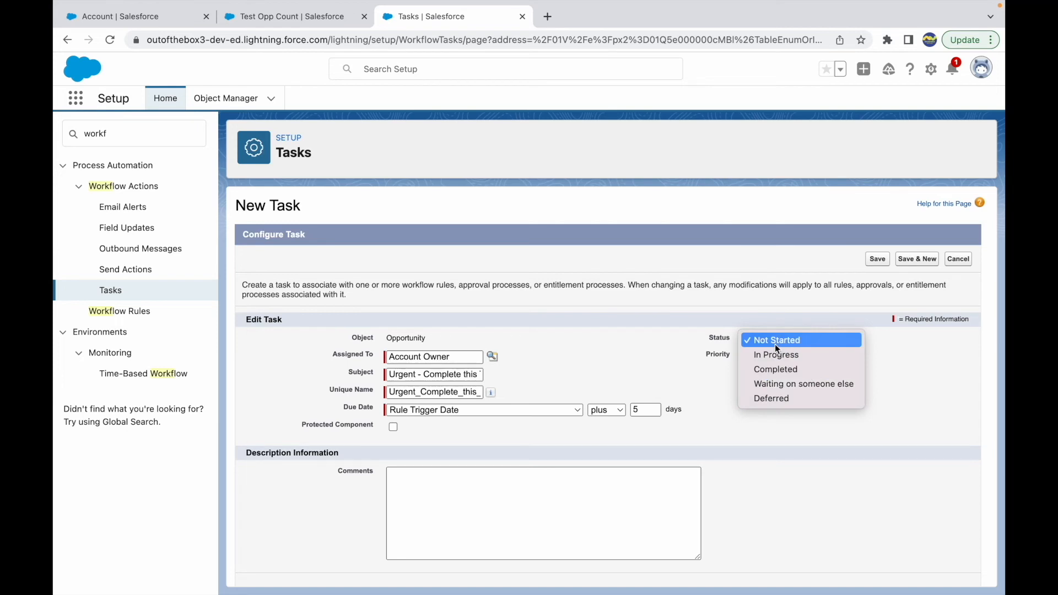
pyautogui.click(774, 343)
# Enter the task comment "Please look into this opportunity as to why you could not win it and send me the reasons for the same."
pyautogui.click(418, 497)
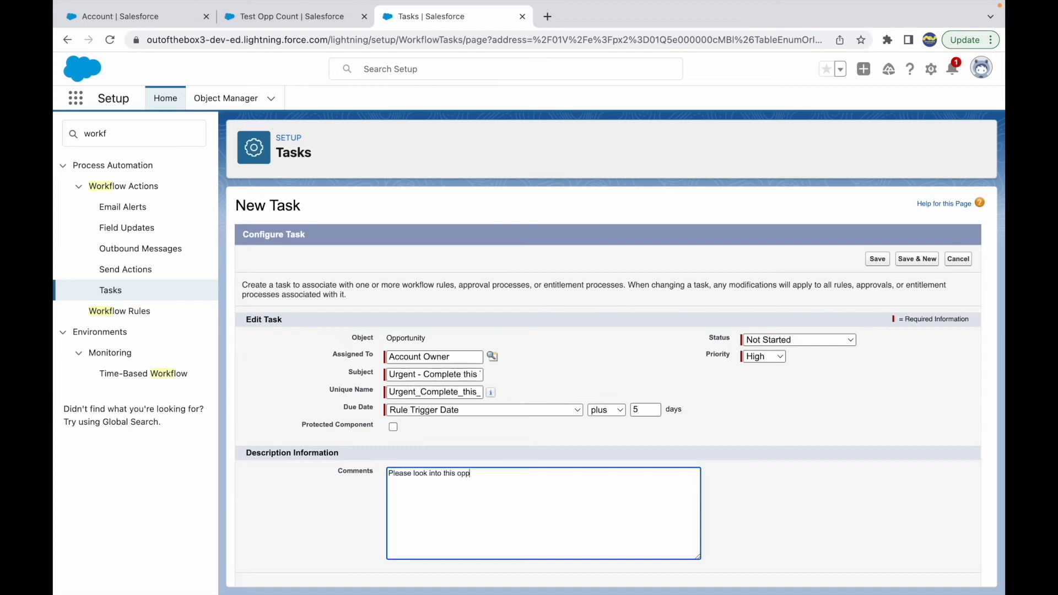
pyautogui.write('Please look into this opportunity as to why you could not win it and send me the re')
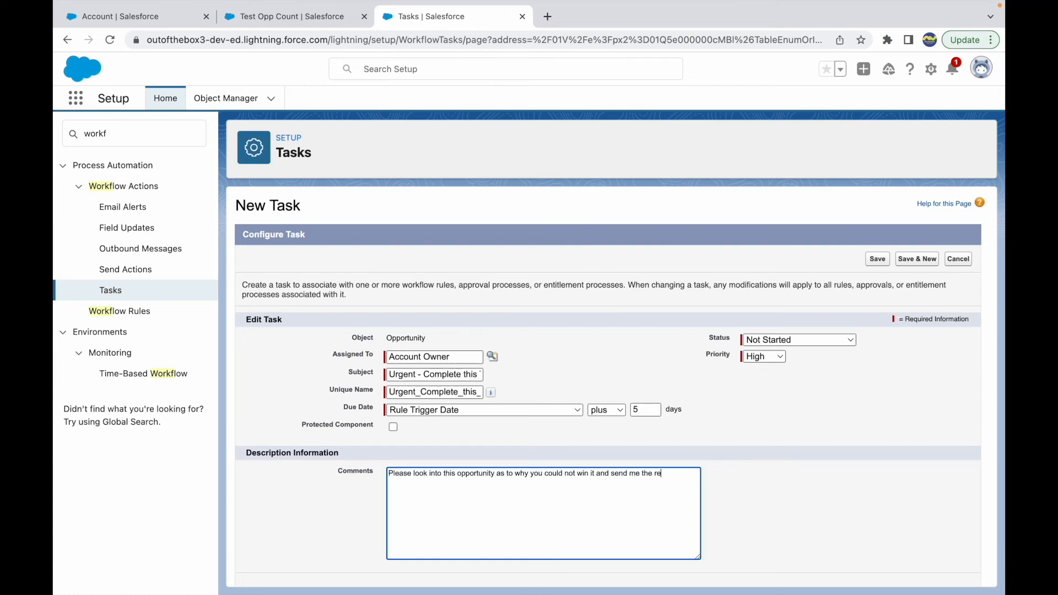
pyautogui.write('same.')
pyautogui.click(789, 503)
# Save the task as the rule's immediate action and activate the Task Creation Workflow rule
pyautogui.scroll(-1, 735, 398)
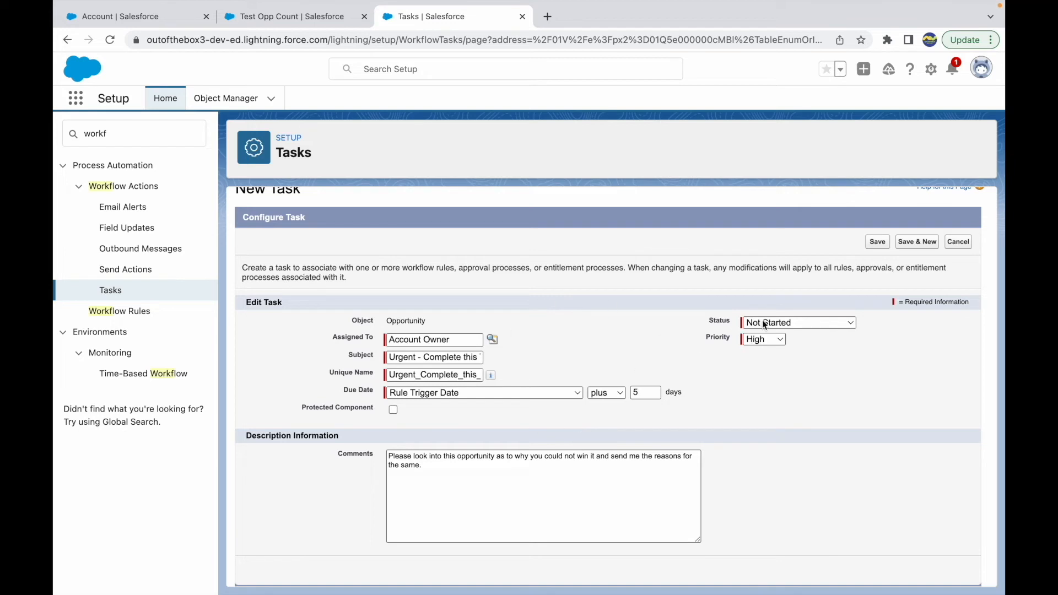
pyautogui.click(870, 248)
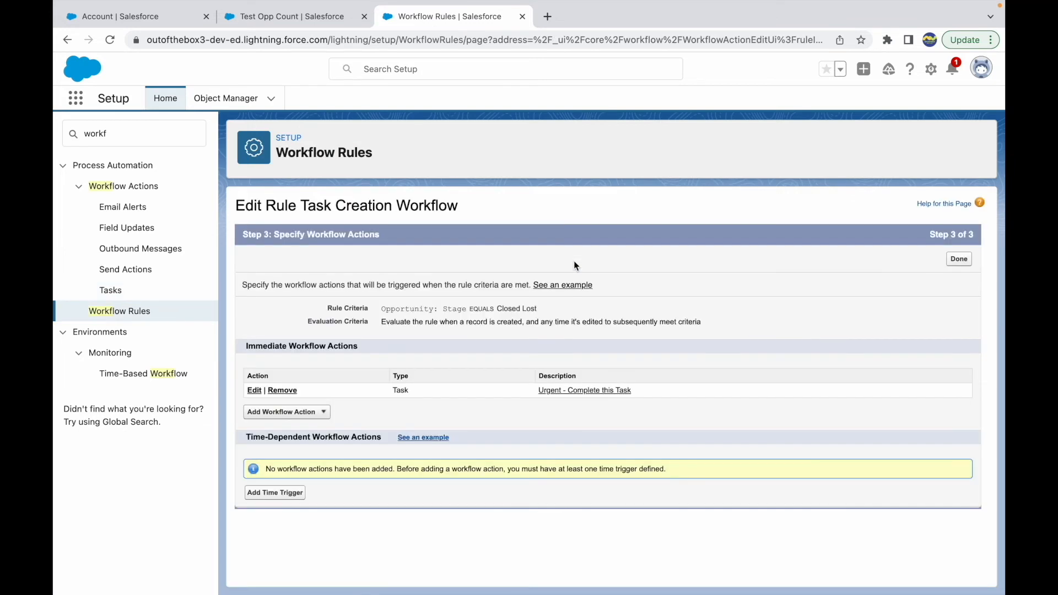
pyautogui.click(958, 260)
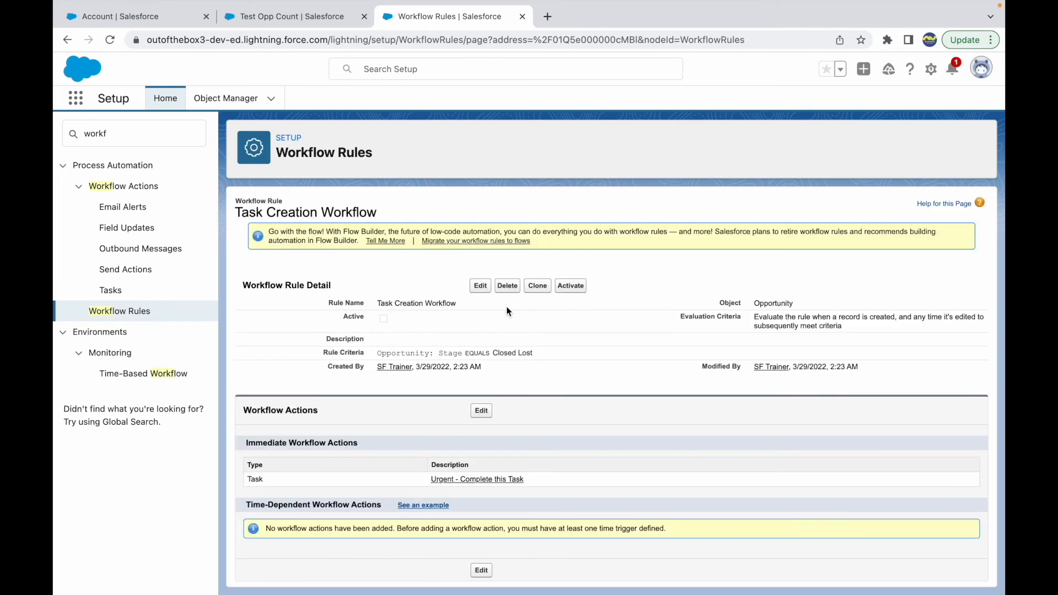
pyautogui.click(583, 286)
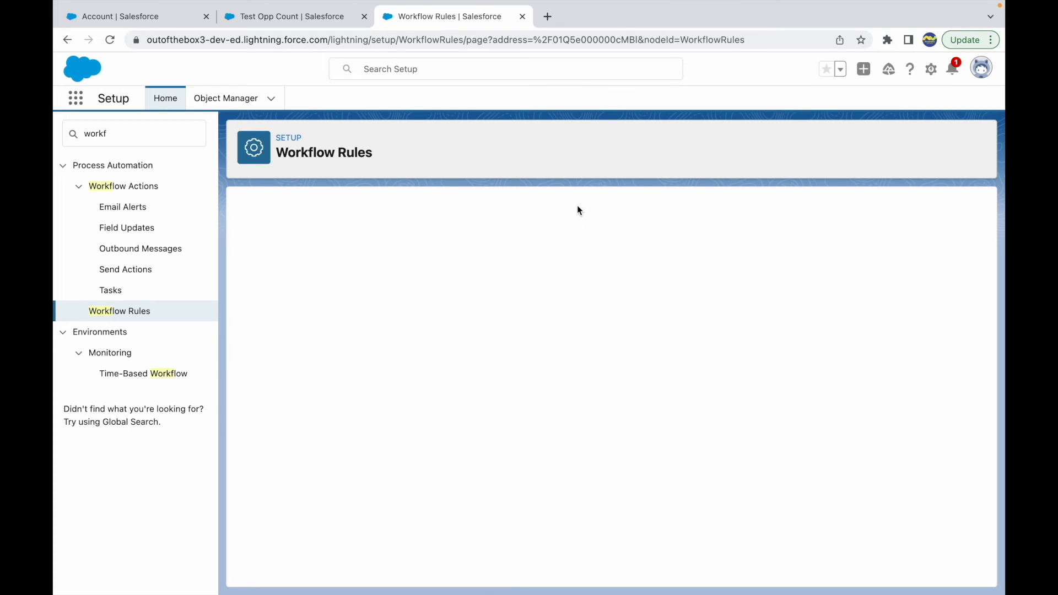
# Open the Test Opp for Count opportunity from the Test Opp Count account and check the owners of both records
pyautogui.click(277, 18)
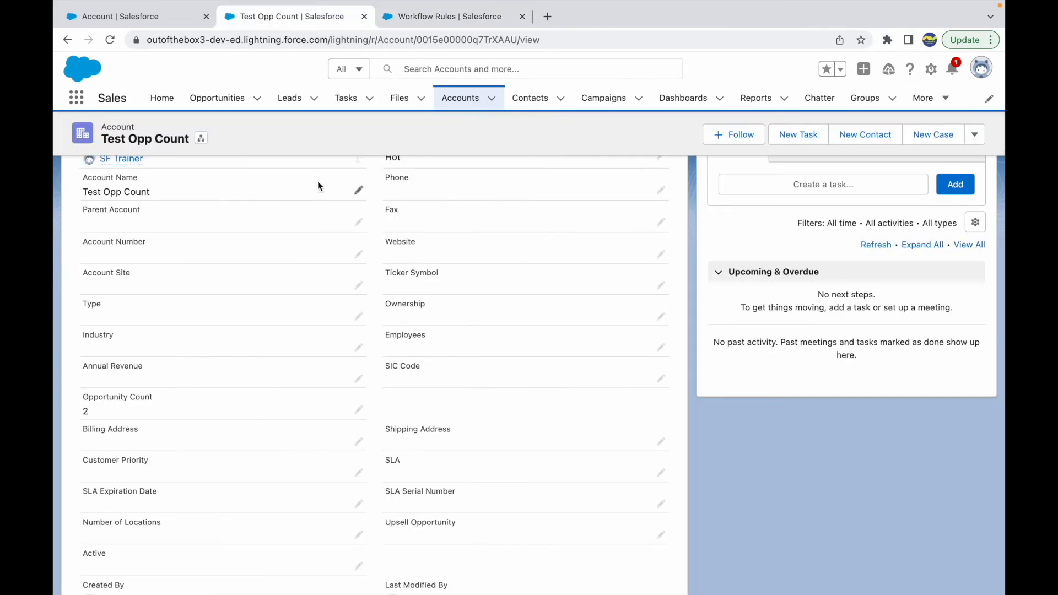
pyautogui.click(86, 250)
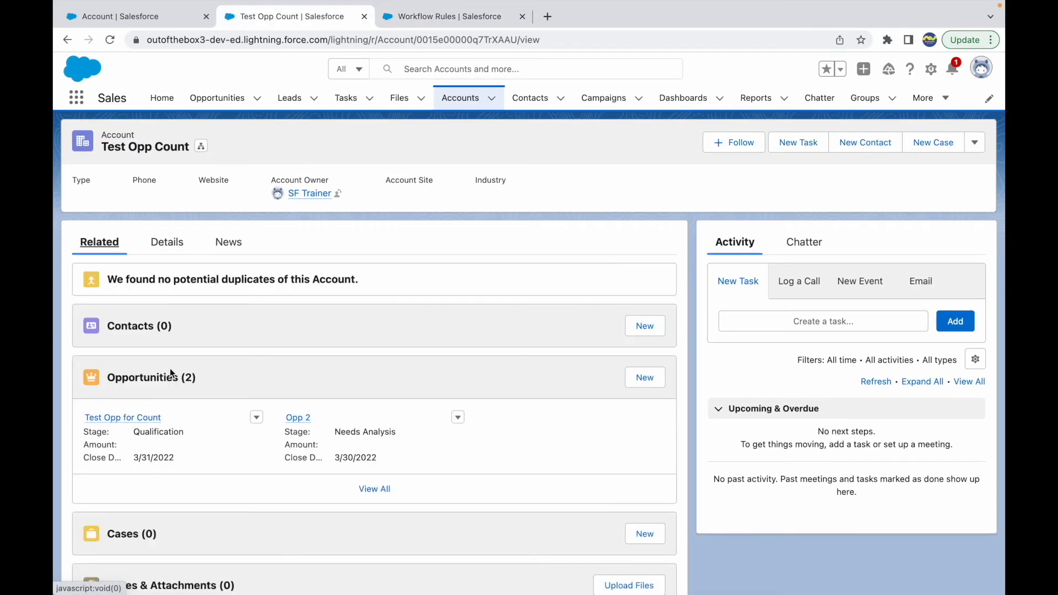
pyautogui.click(126, 417)
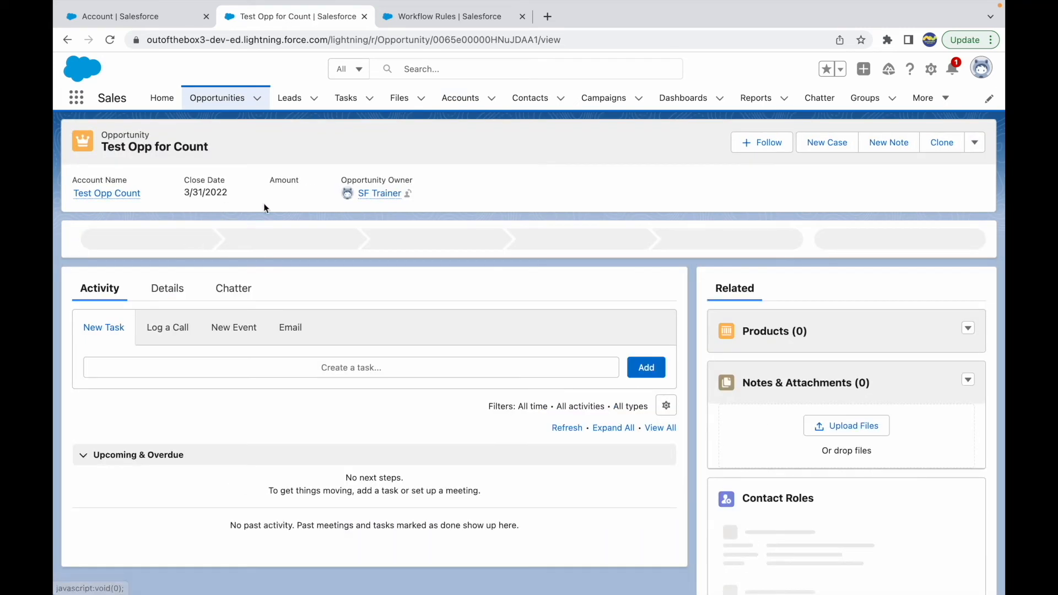
pyautogui.moveTo(377, 199)
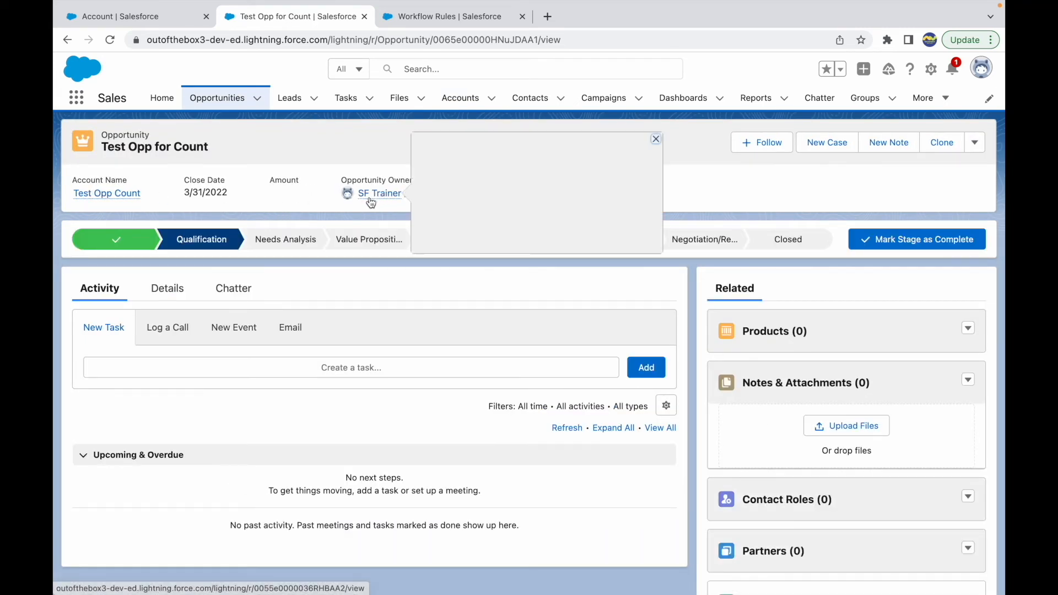
pyautogui.click(105, 193)
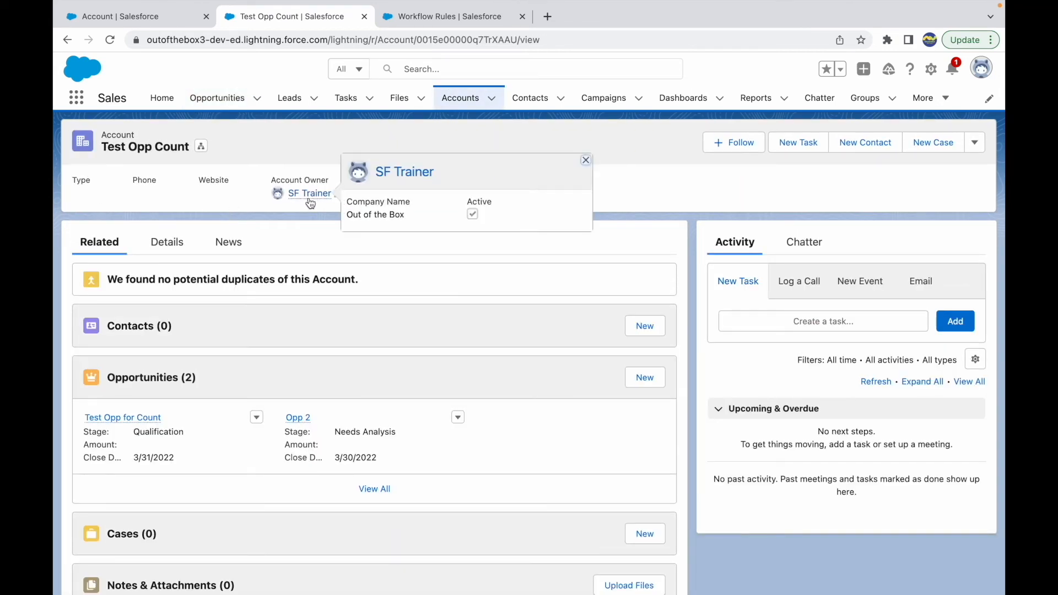
# View the notifications, close them, and look over the Test Opp Count account's details and related records
pyautogui.click(952, 69)
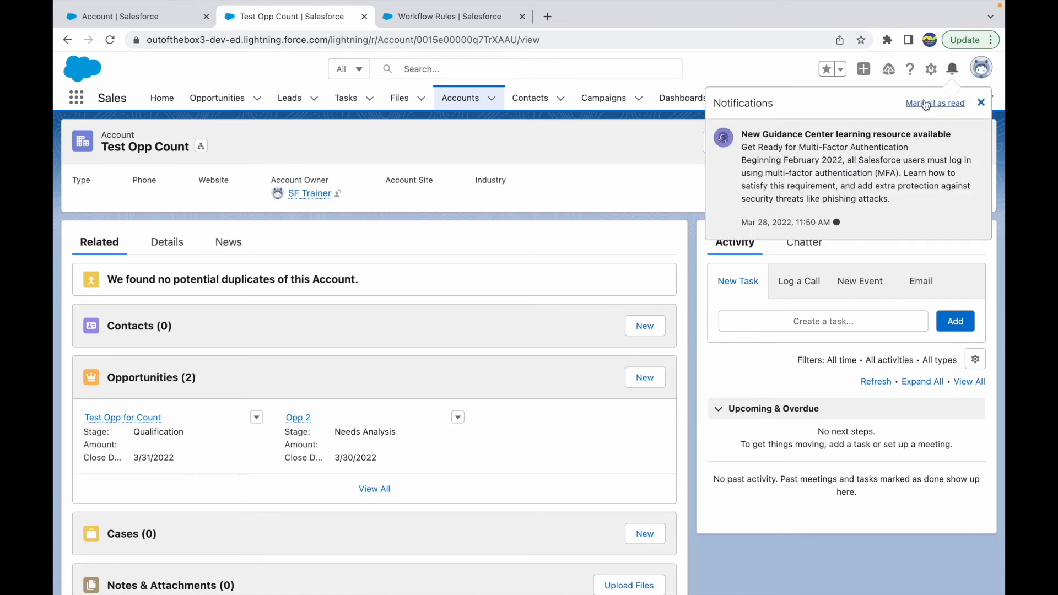
pyautogui.click(981, 102)
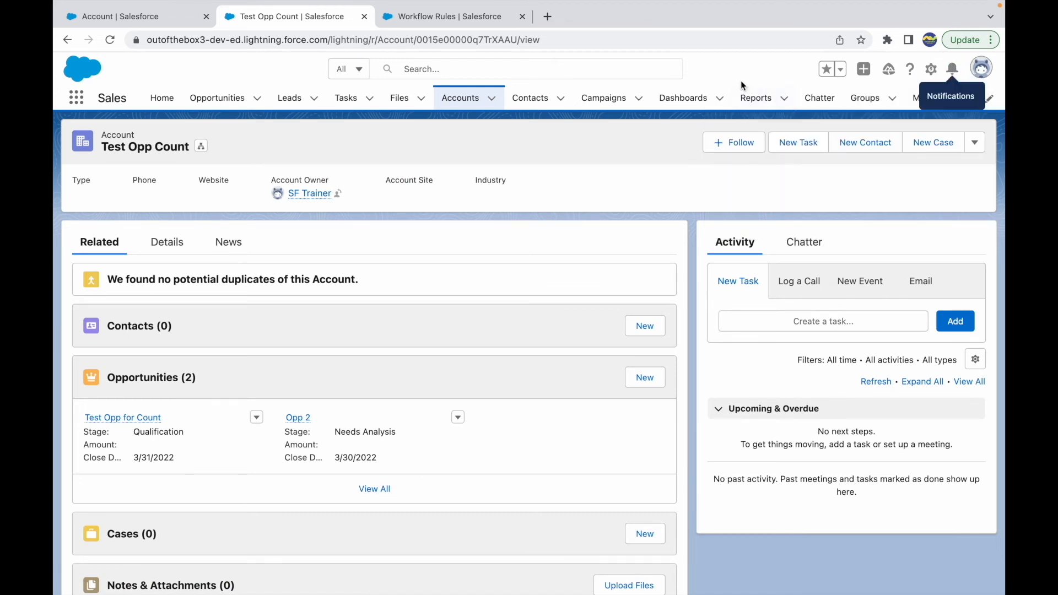
pyautogui.click(170, 242)
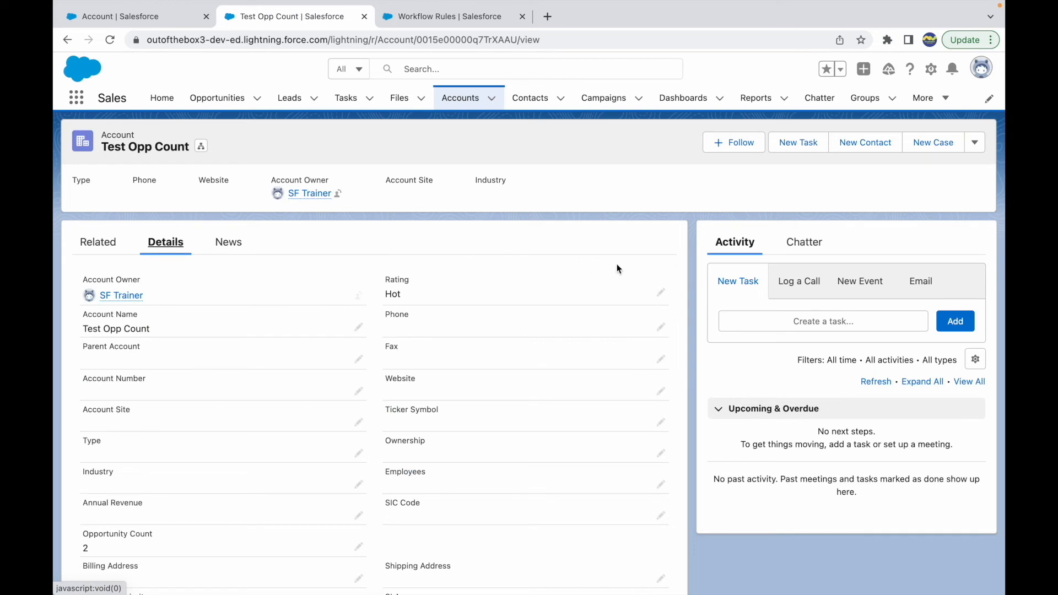
pyautogui.click(108, 254)
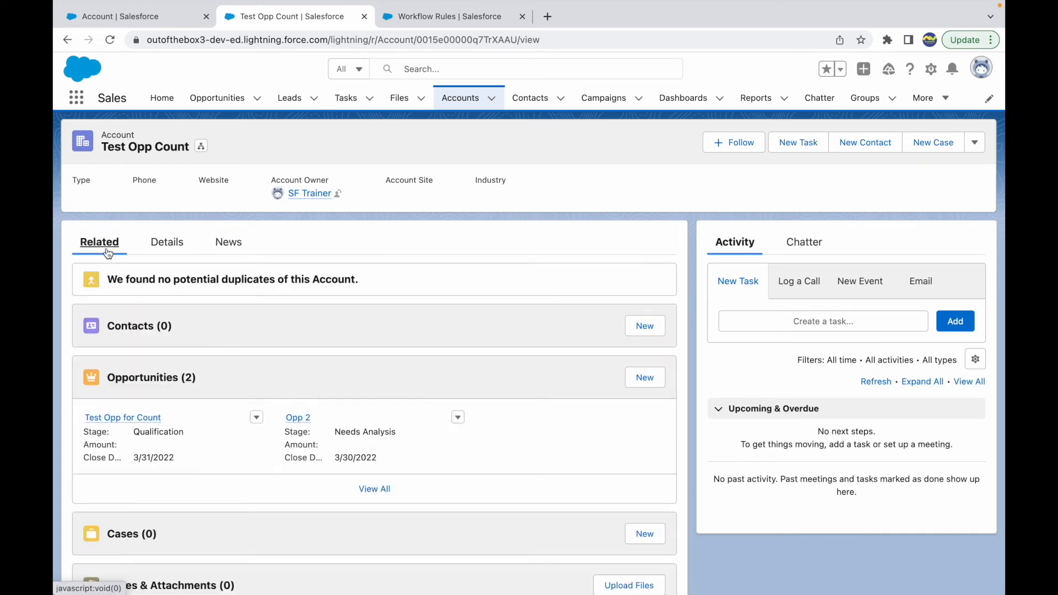
# Open the Test Opp for Count opportunity and close it with the stage Closed Lost
pyautogui.click(127, 417)
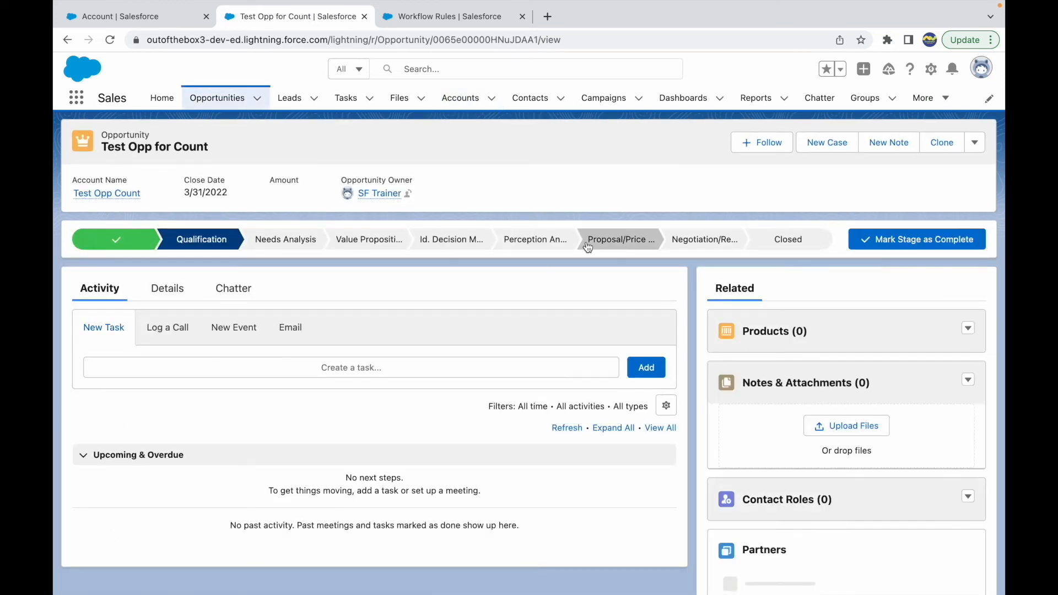
pyautogui.click(802, 239)
pyautogui.click(909, 241)
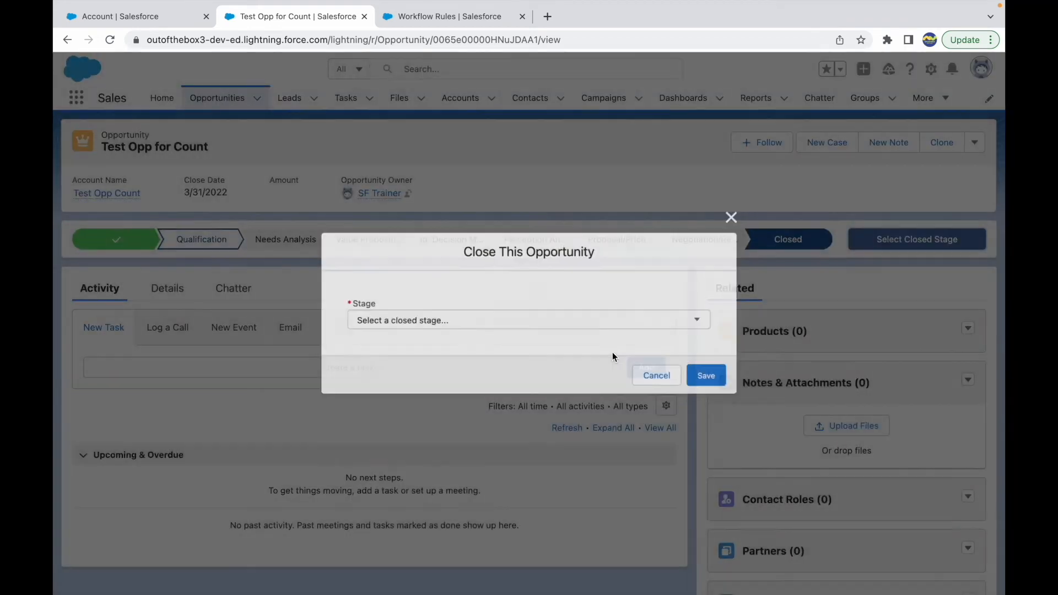
pyautogui.click(422, 318)
pyautogui.click(392, 347)
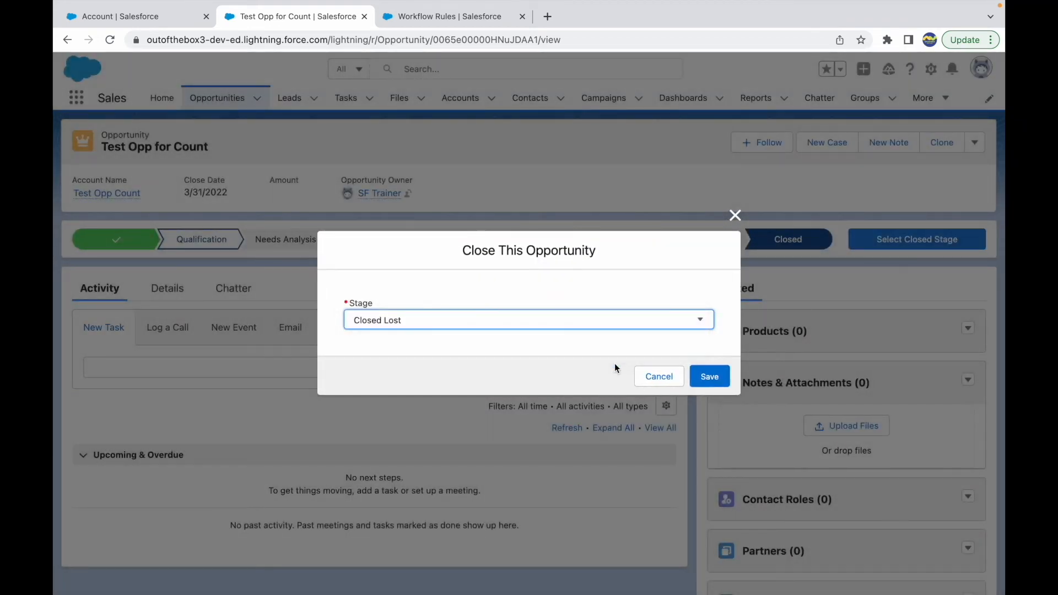
pyautogui.click(708, 376)
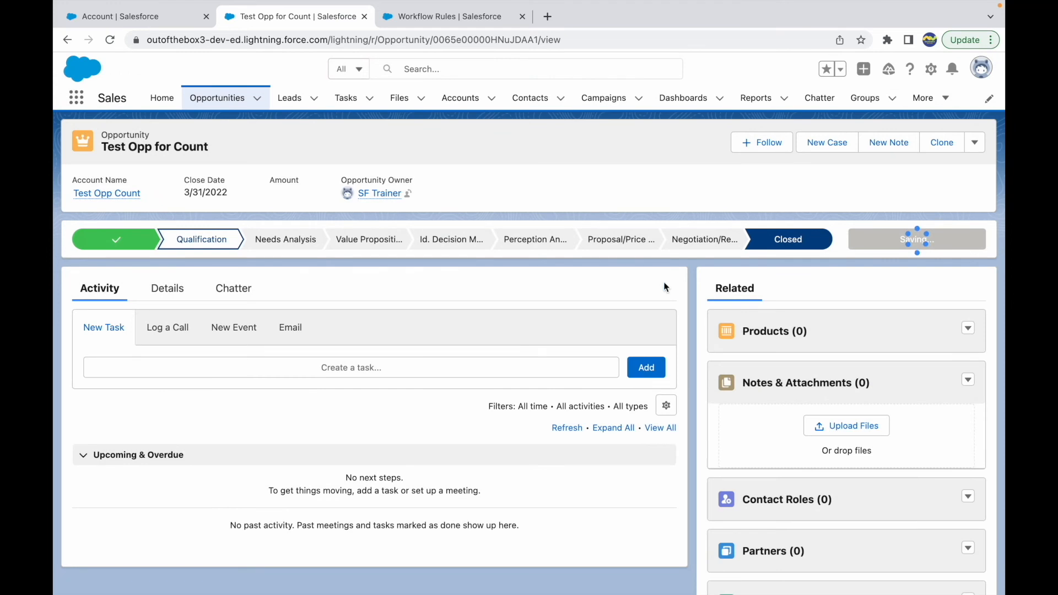
pyautogui.click(672, 135)
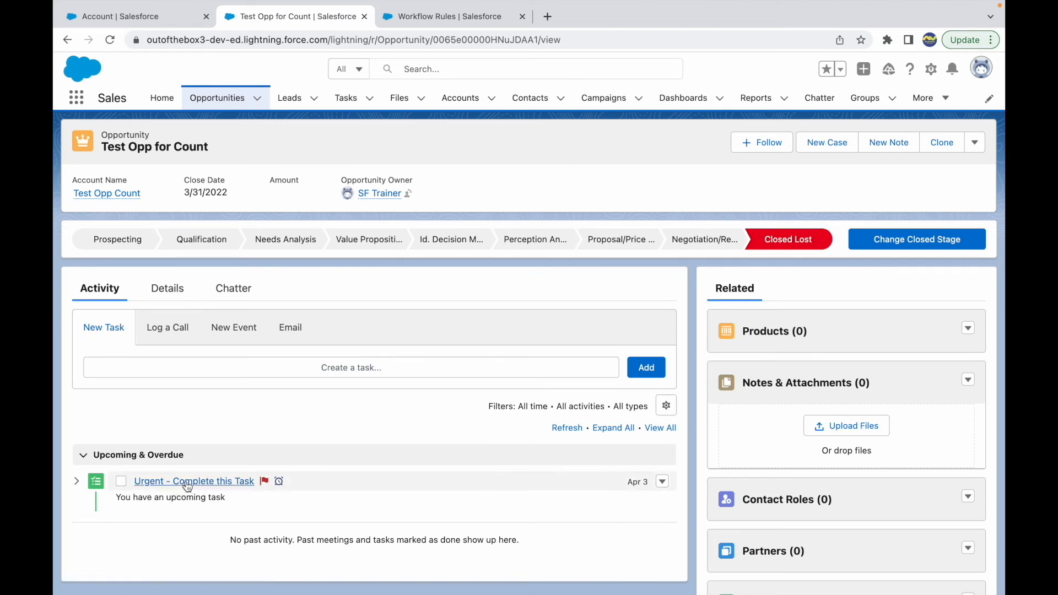
# Open the "Urgent - Complete this Task" task on the opportunity and check its subject, due date against today's date, and comments
pyautogui.click(214, 484)
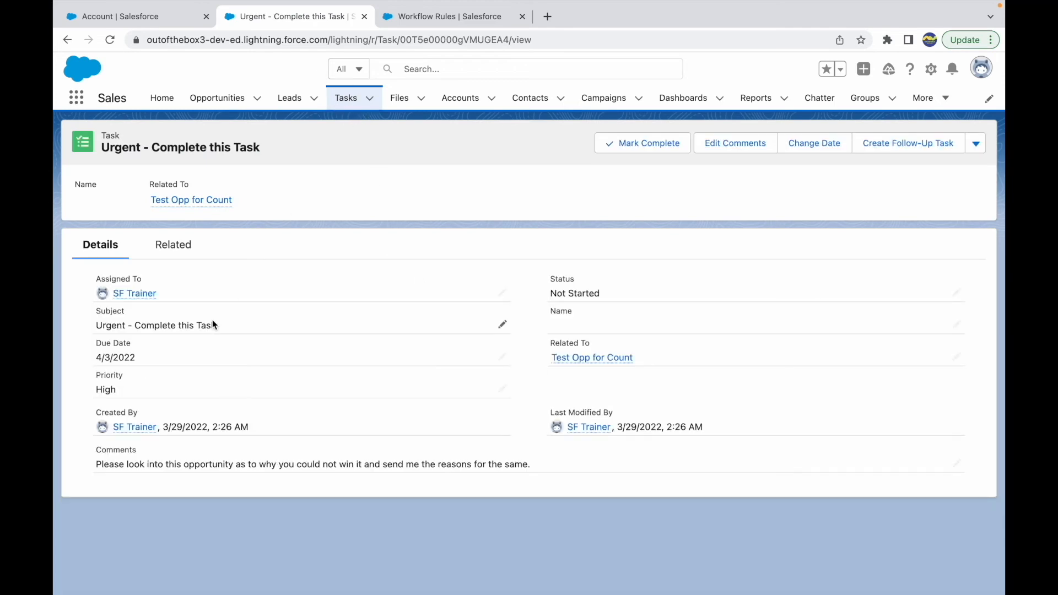
pyautogui.moveTo(136, 326); pyautogui.dragTo(236, 334)
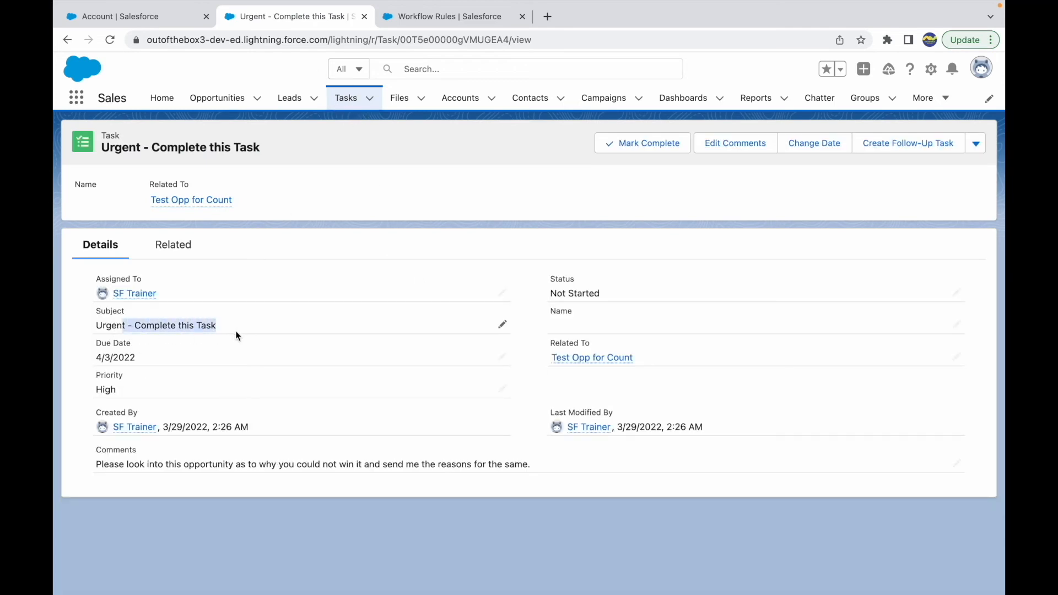
pyautogui.click(96, 359)
pyautogui.moveTo(96, 359)
pyautogui.mouseDown()
pyautogui.moveTo(145, 358)
pyautogui.moveTo(96, 358)
pyautogui.mouseUp()
pyautogui.click(144, 359)
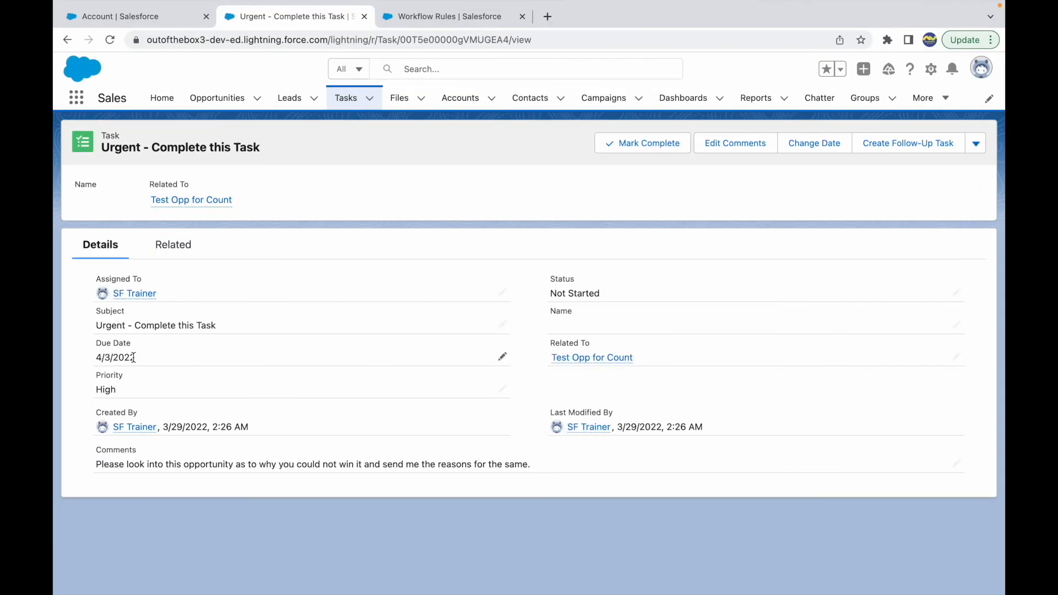
pyautogui.moveTo(118, 392); pyautogui.dragTo(91, 395)
pyautogui.moveTo(94, 464); pyautogui.dragTo(482, 464)
pyautogui.click(543, 485)
# Switch to Keynote to read the list of use cases
pyautogui.moveTo(579, 366)
pyautogui.hotkey('ctrl', 'Up')
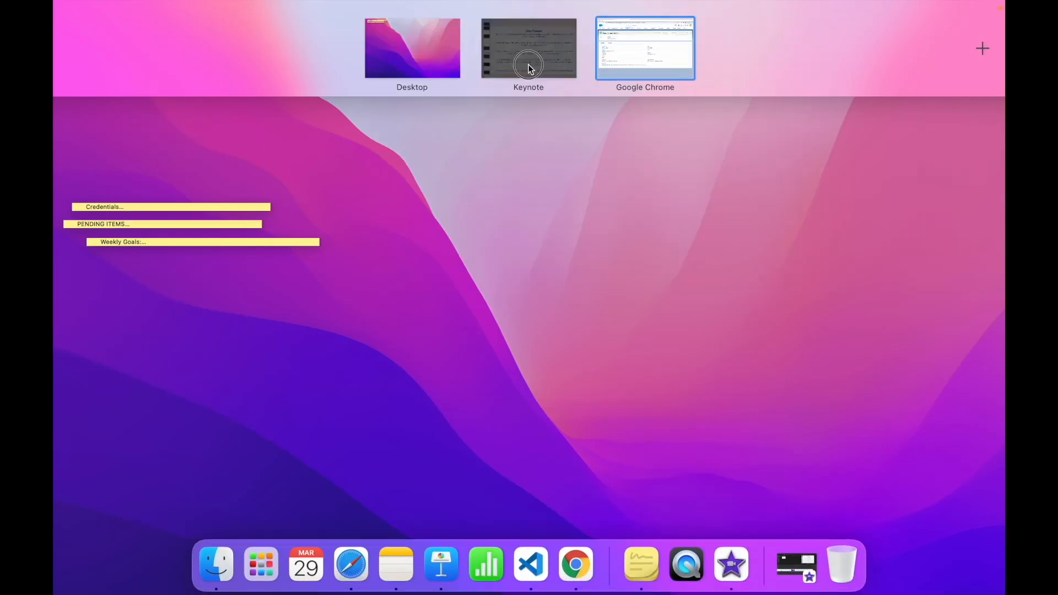
pyautogui.click(529, 61)
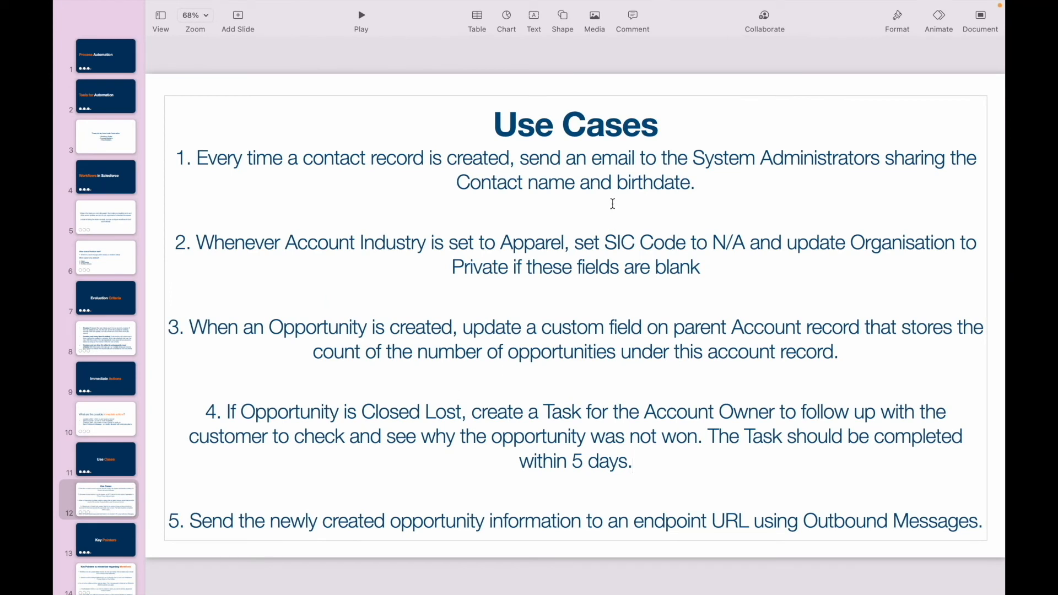
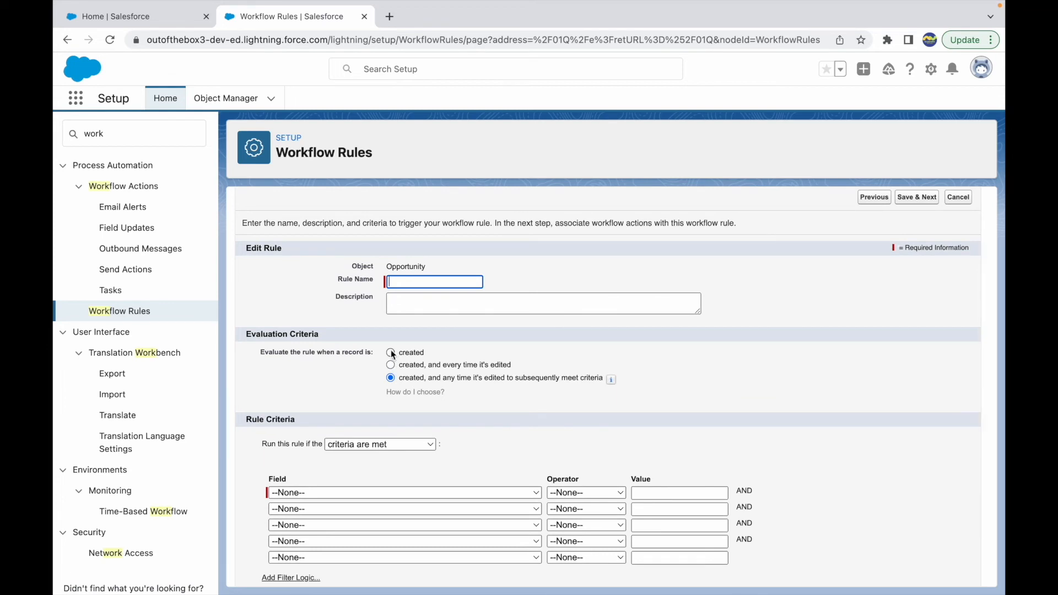
# Name the Opportunity rule "Send Outbound Message" and have it evaluated only when a record is created
pyautogui.click(400, 277)
pyautogui.write('Send Outbound Message')
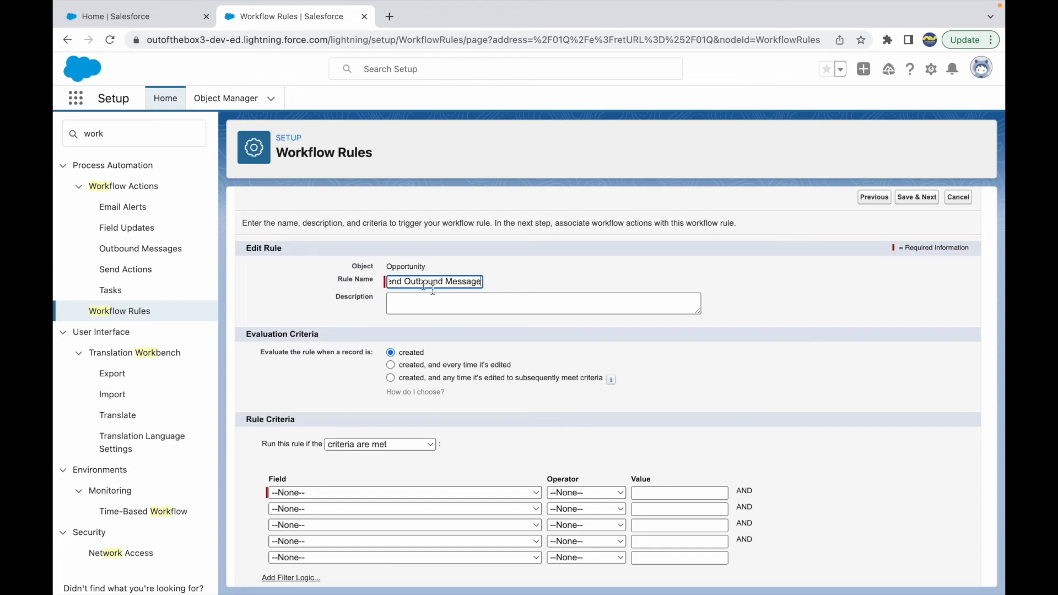
# Make the rule run when a formula evaluates to true, enter true as the formula, and save to continue to the workflow actions
pyautogui.click(396, 441)
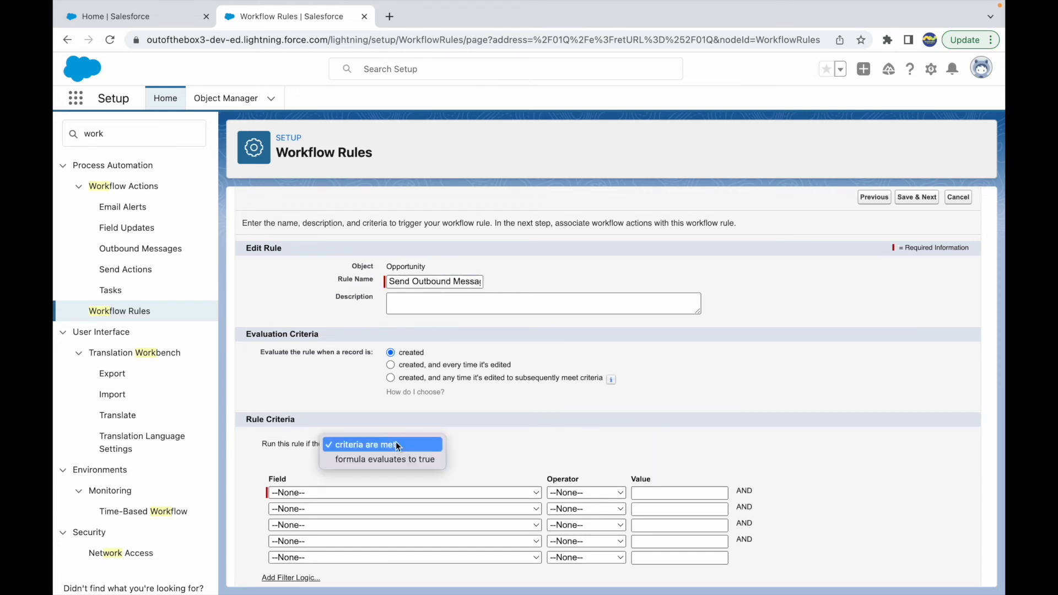
pyautogui.click(368, 455)
pyautogui.click(290, 528)
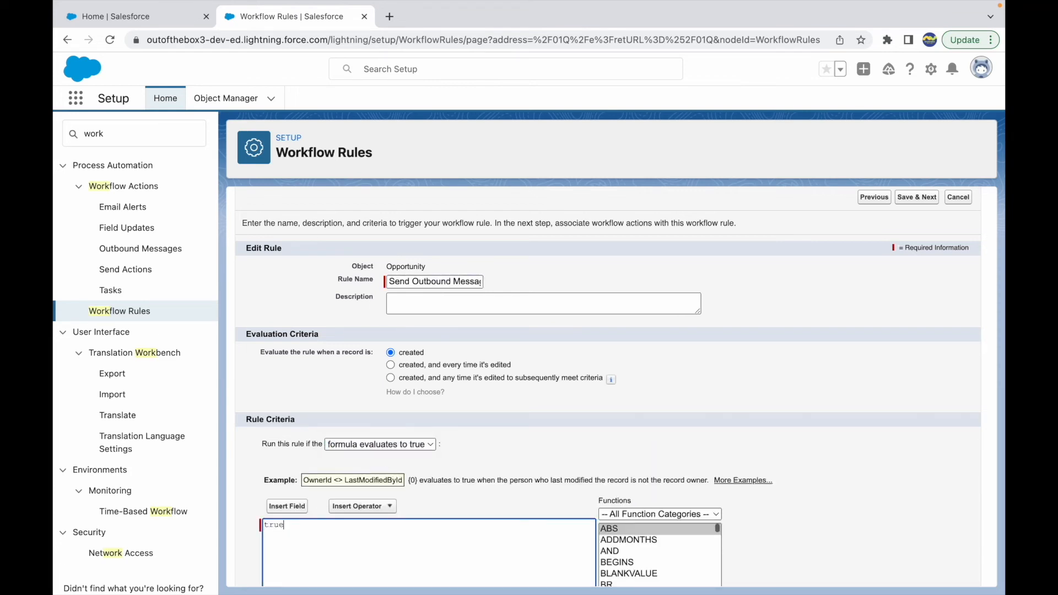
pyautogui.click(483, 494)
pyautogui.scroll(-2, 482, 494)
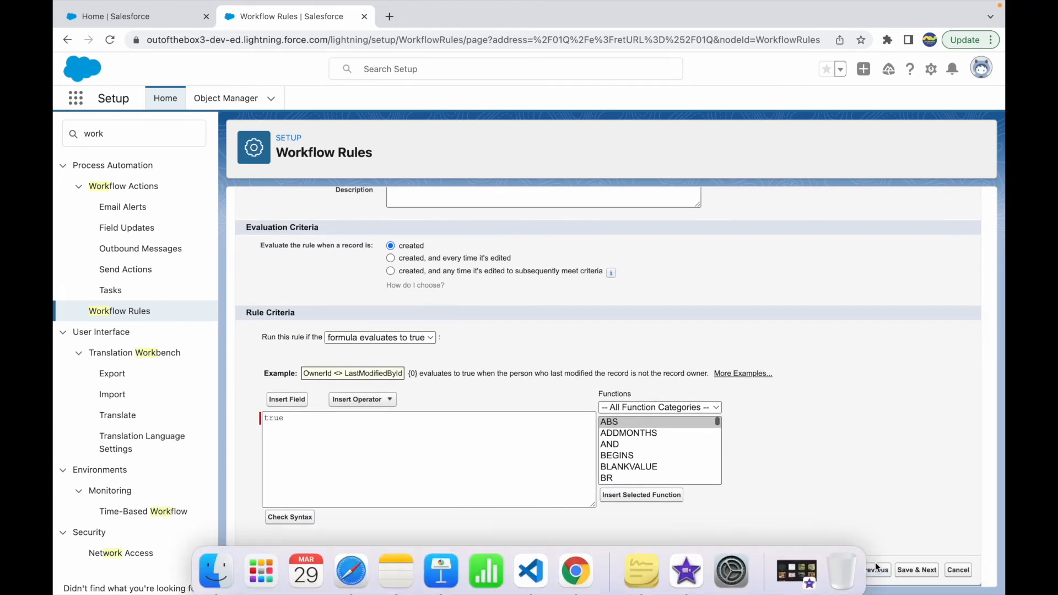
pyautogui.click(917, 569)
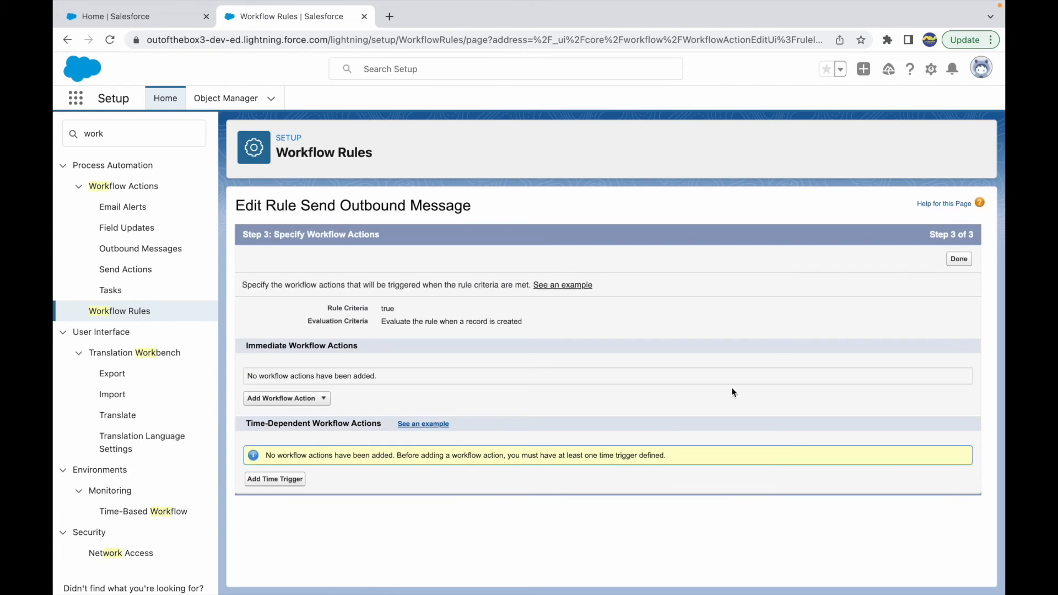
# Add a new outbound message as an immediate workflow action and name it "Send Info to External Endpoint"
pyautogui.click(314, 400)
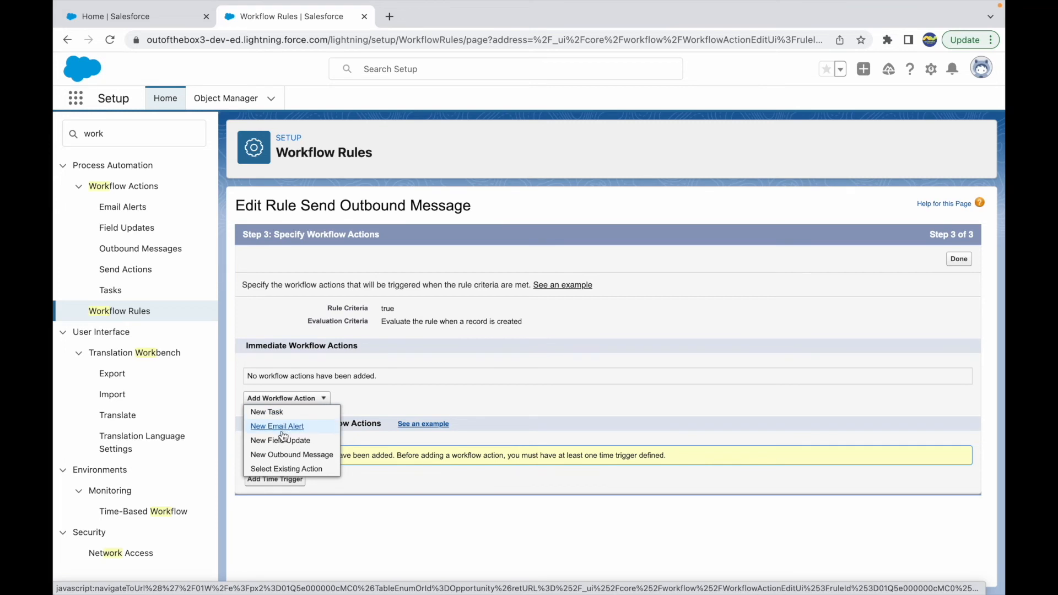
pyautogui.click(304, 456)
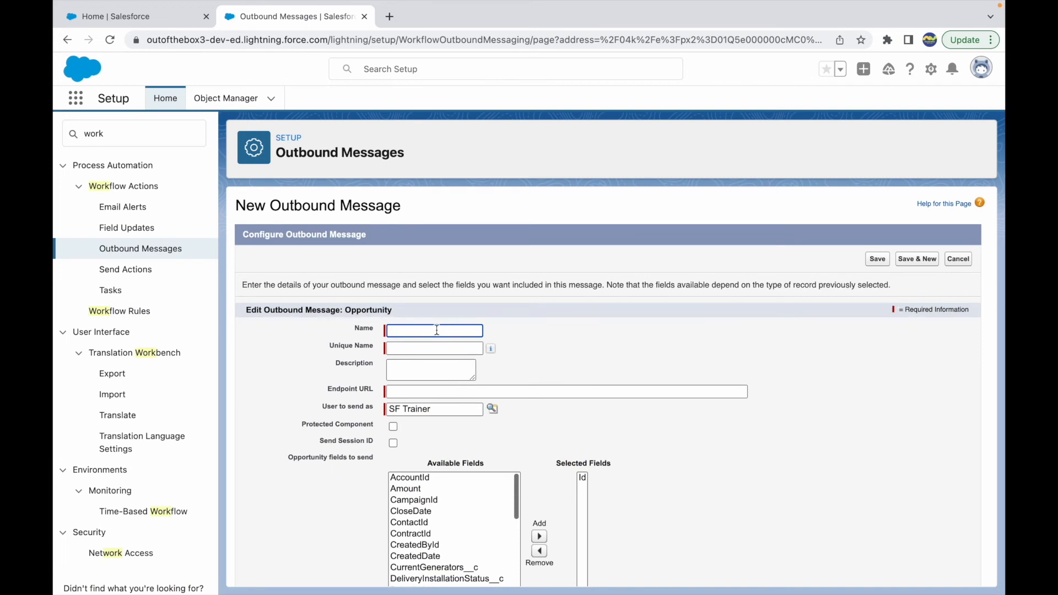
pyautogui.write('Send')
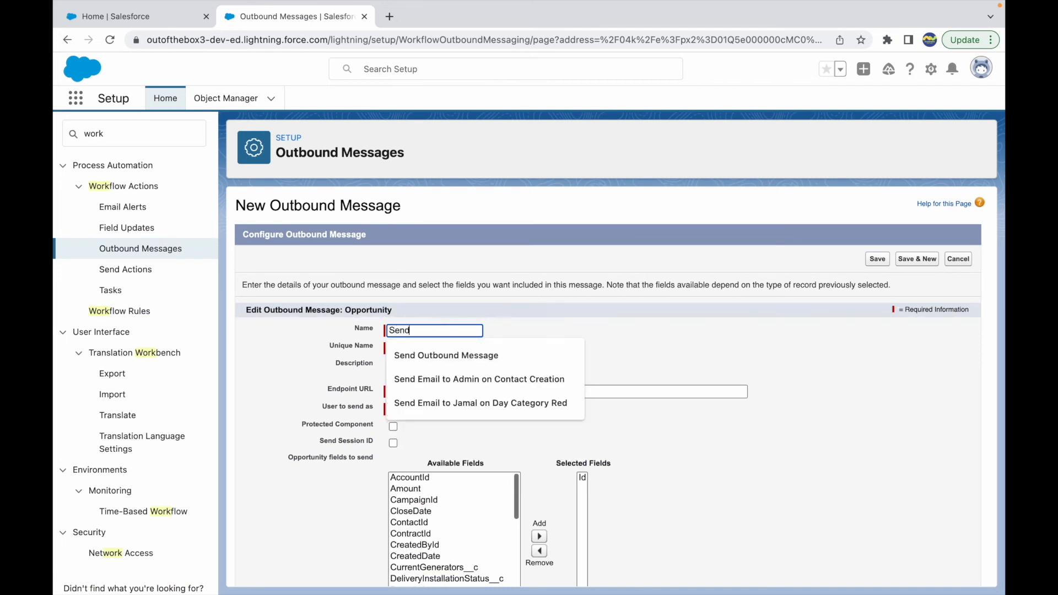
pyautogui.write(' Info to Ex')
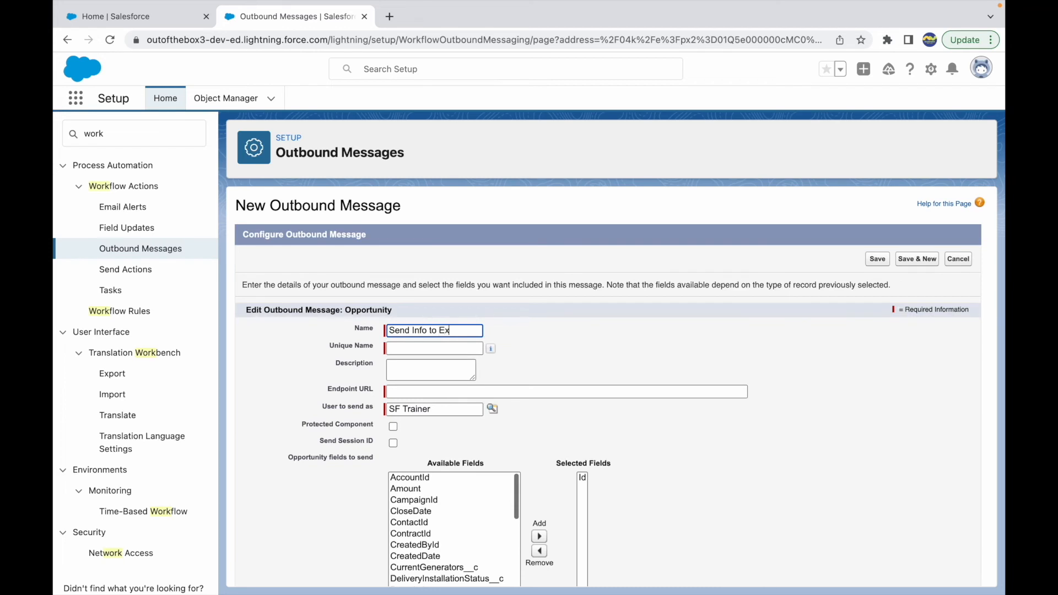
pyautogui.write('ternal Endpoint')
pyautogui.press('Tab')
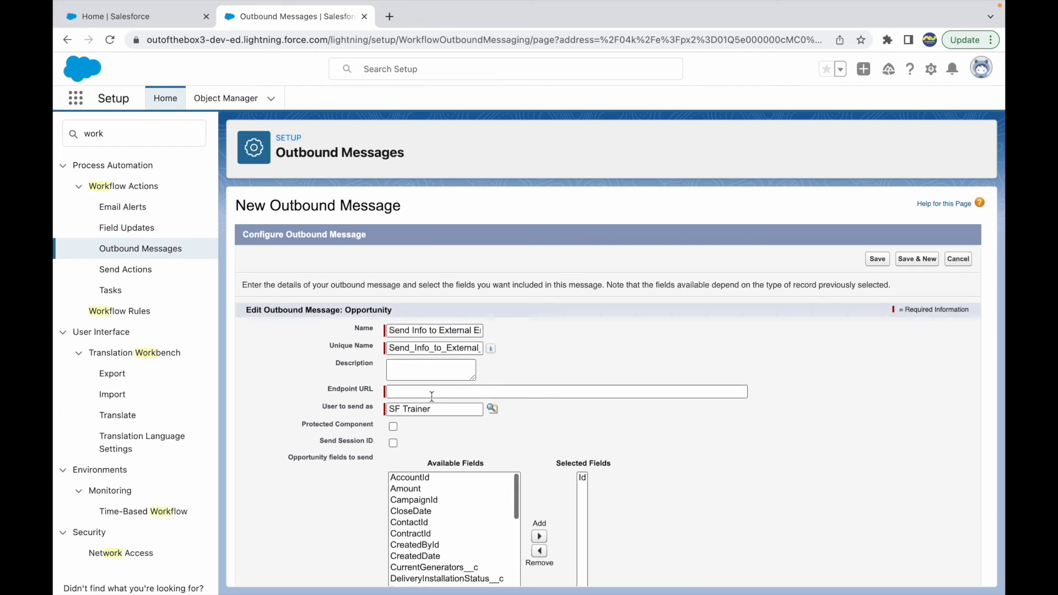
# Open hookbin.com in a new browser tab to get an endpoint for the outbound message
pyautogui.click(403, 392)
pyautogui.moveTo(379, 392); pyautogui.dragTo(320, 391)
pyautogui.click(360, 391)
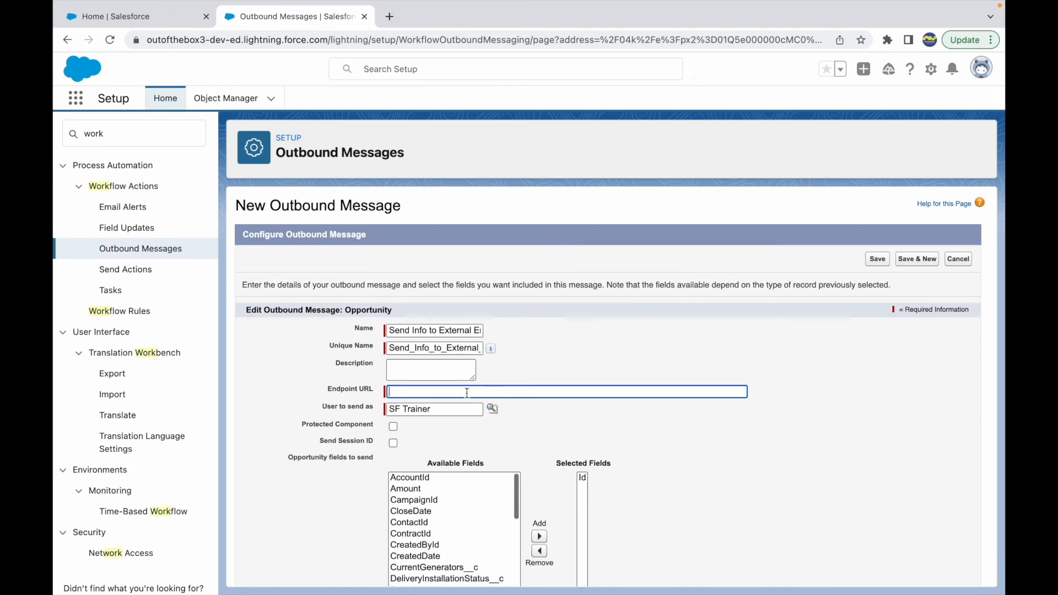
pyautogui.scroll(-1, 568, 356)
pyautogui.click(389, 17)
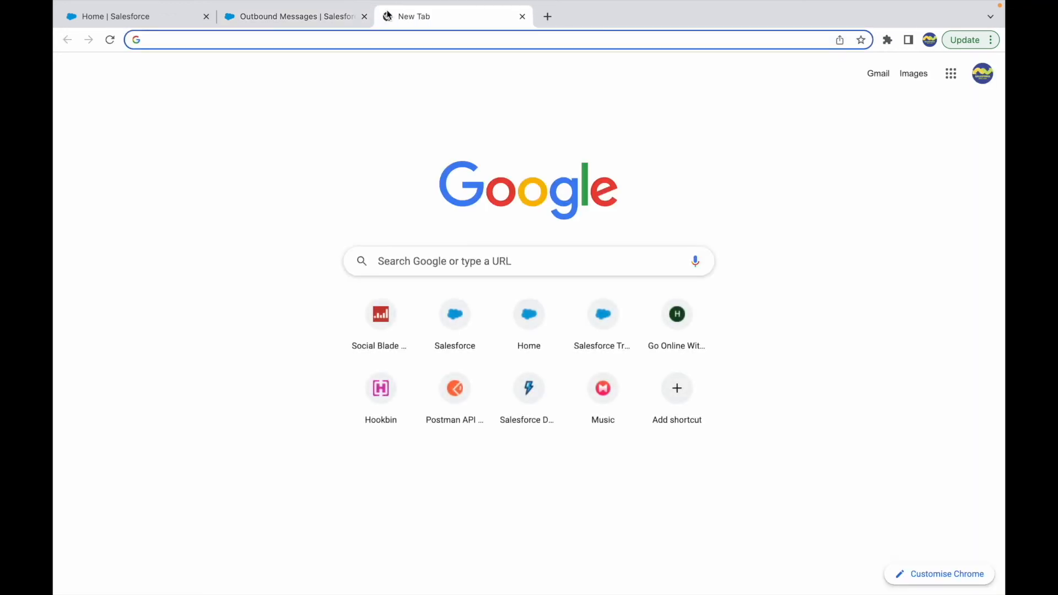
pyautogui.write('hoo')
pyautogui.press('Return')
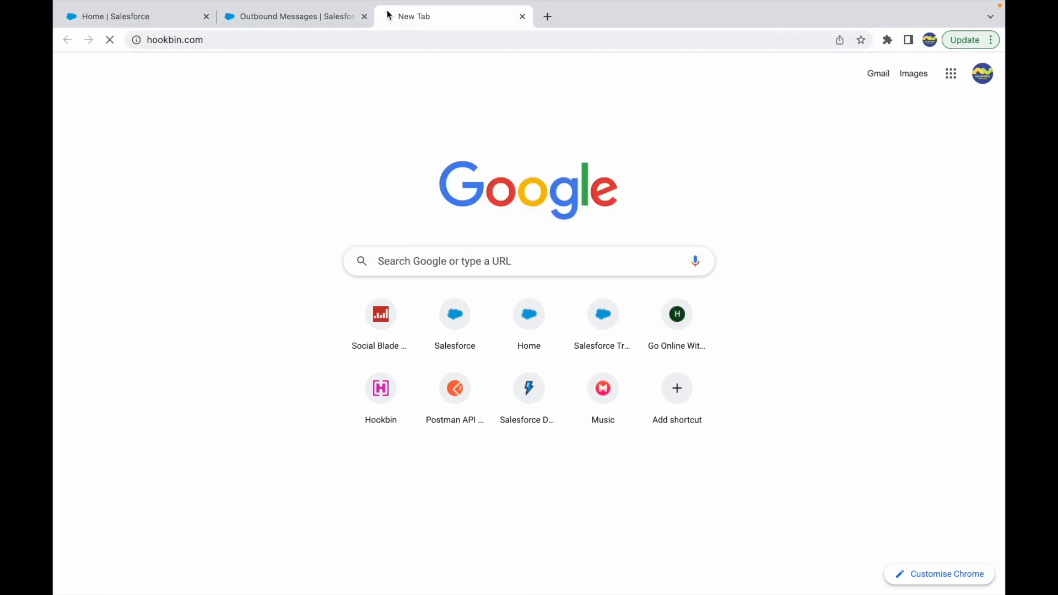
pyautogui.hotkey('ctrl', 't')
pyautogui.write('requestbin')
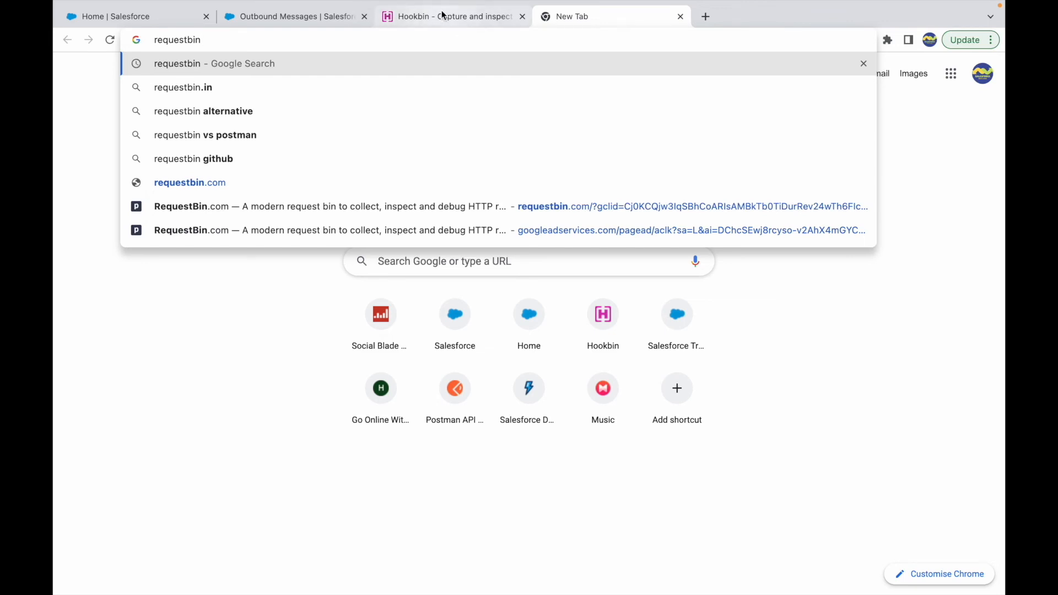
pyautogui.click(388, 16)
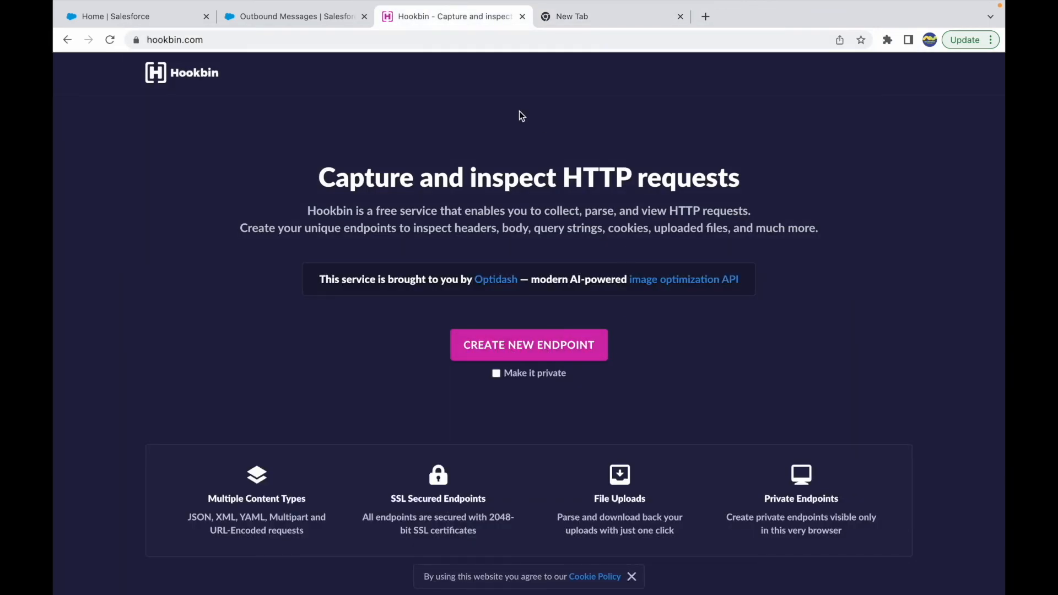
pyautogui.click(292, 16)
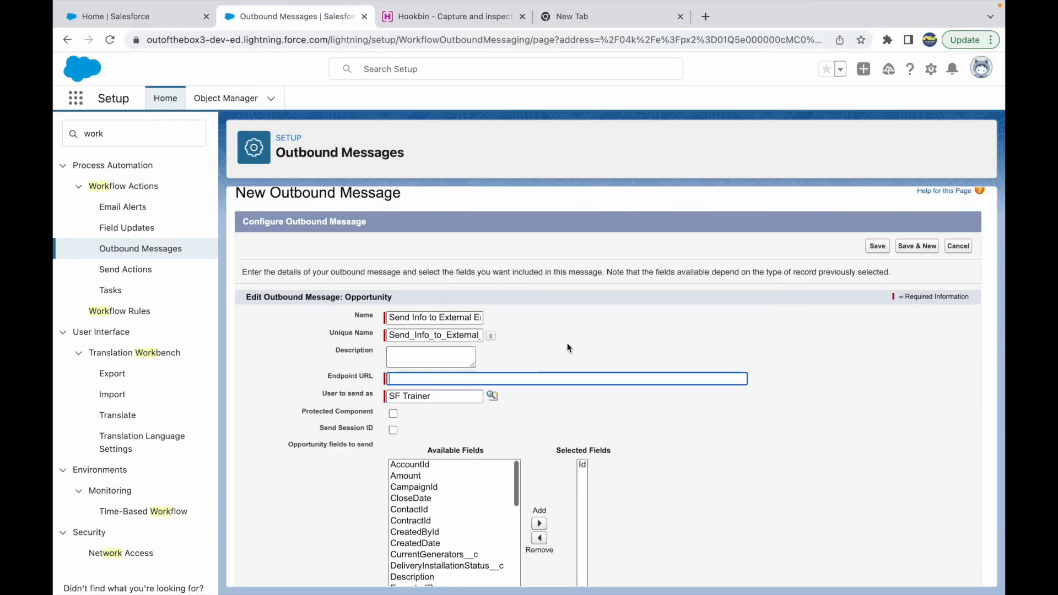
pyautogui.click(447, 18)
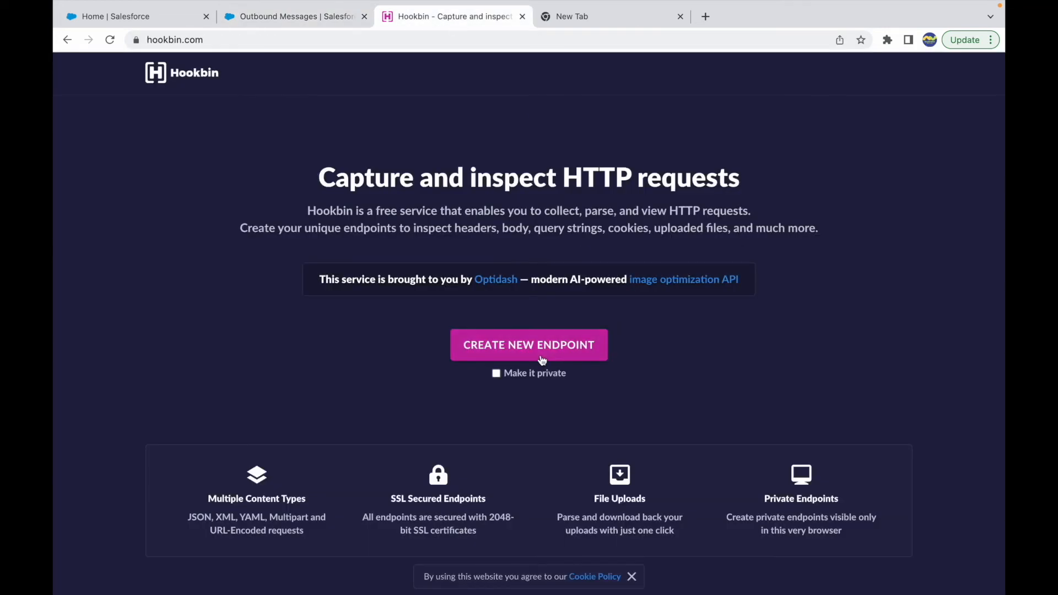
# Create a new public Hookbin endpoint, copy its URL, and read the instruction for viewing captured data
pyautogui.click(498, 357)
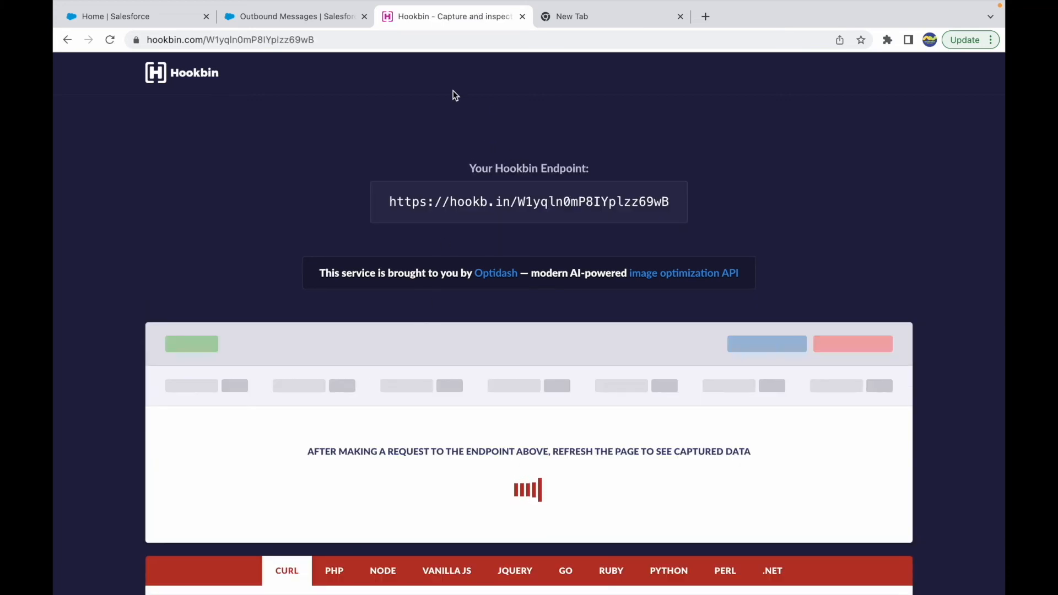
pyautogui.click(390, 202)
pyautogui.moveTo(390, 202); pyautogui.dragTo(674, 203)
pyautogui.hotkey('ctrl', 'c')
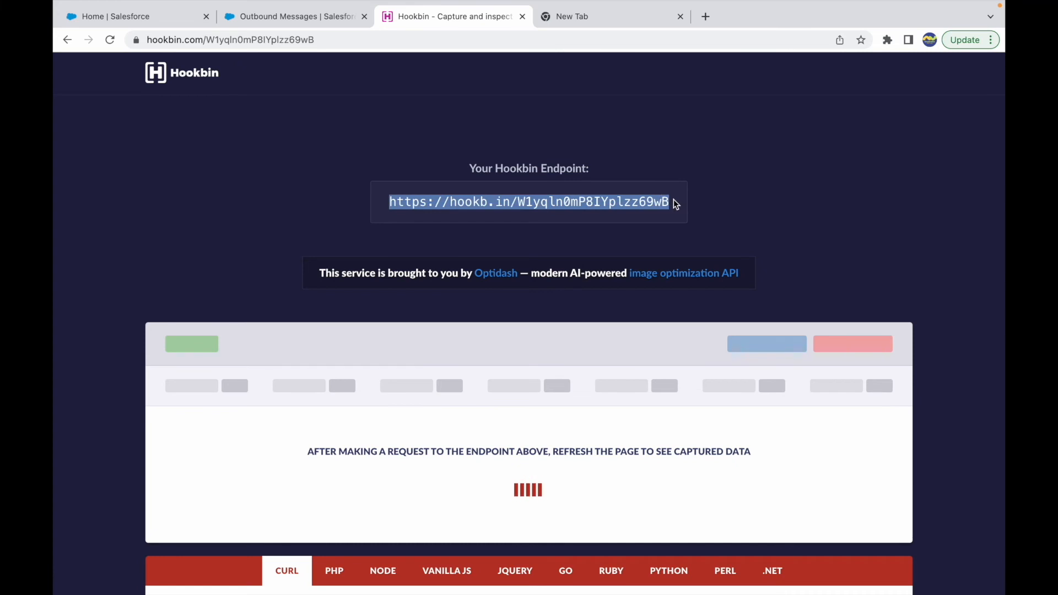
pyautogui.scroll(-2, 418, 462)
pyautogui.scroll(-1, 417, 461)
pyautogui.moveTo(572, 380); pyautogui.dragTo(687, 381)
pyautogui.click(745, 379)
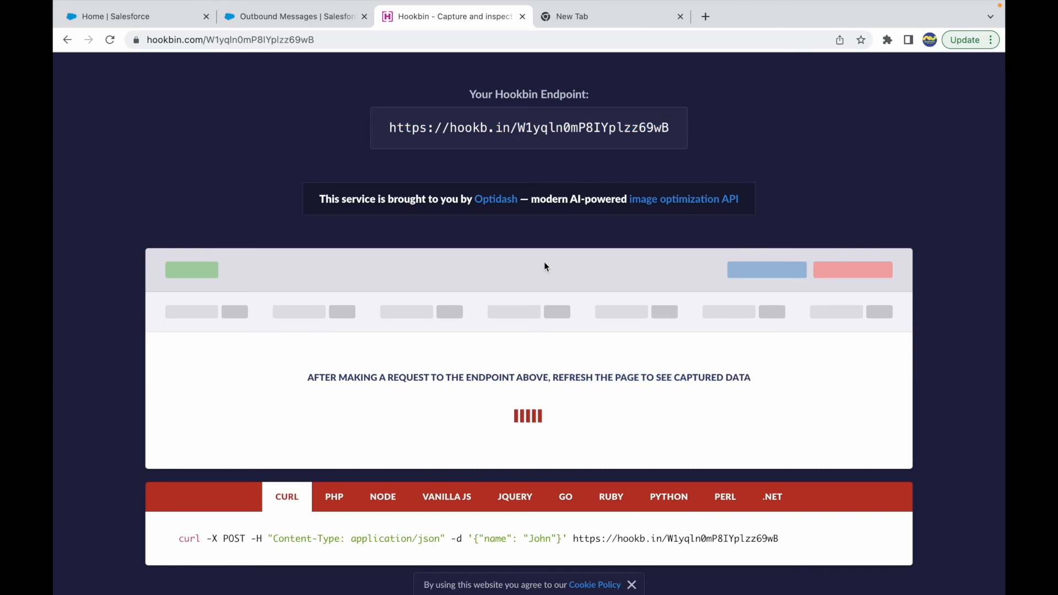
pyautogui.scroll(3, 544, 263)
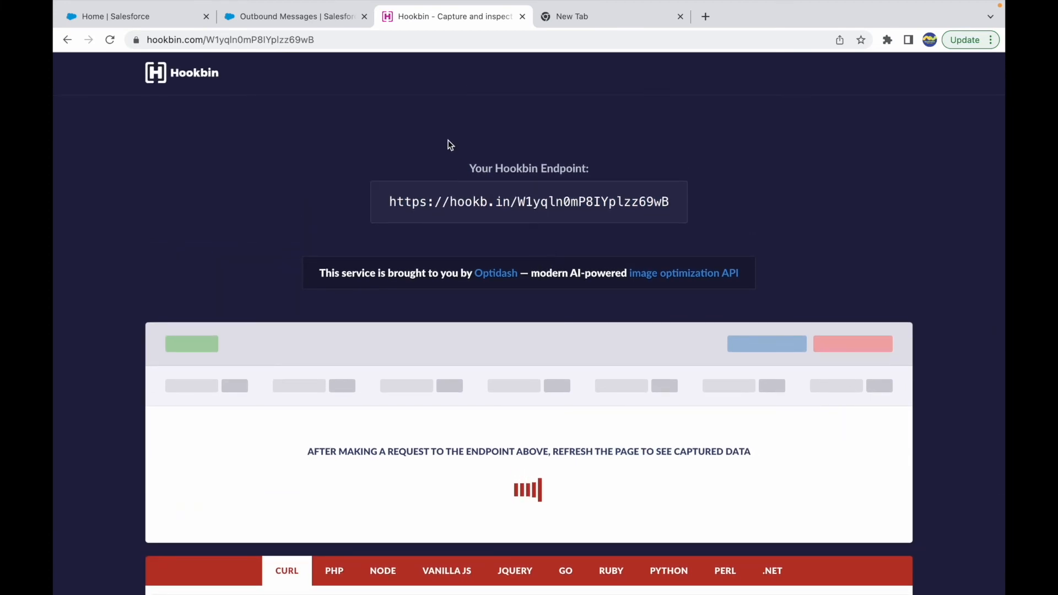
pyautogui.click(310, 19)
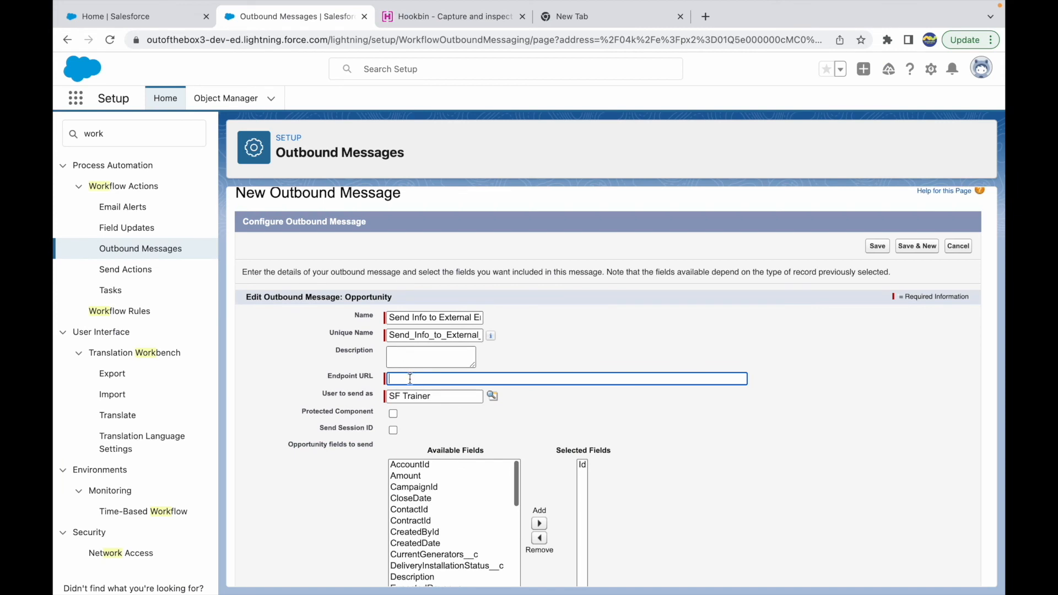
pyautogui.hotkey('ctrl', 'v')
pyautogui.click(535, 404)
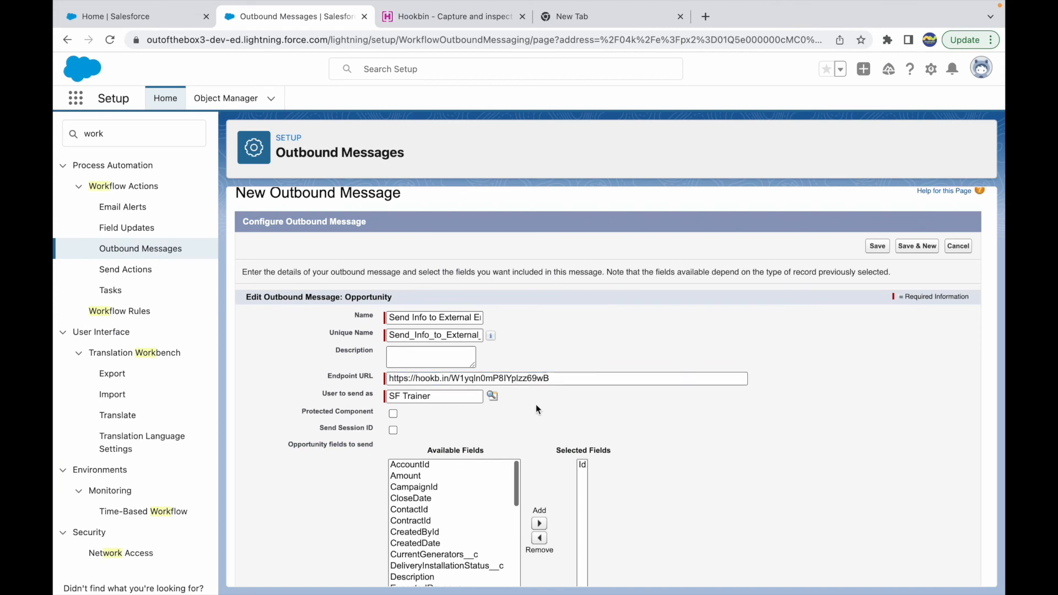
# Add Amount, Name and StageName to the opportunity fields sent in the outbound message
pyautogui.scroll(-2, 439, 412)
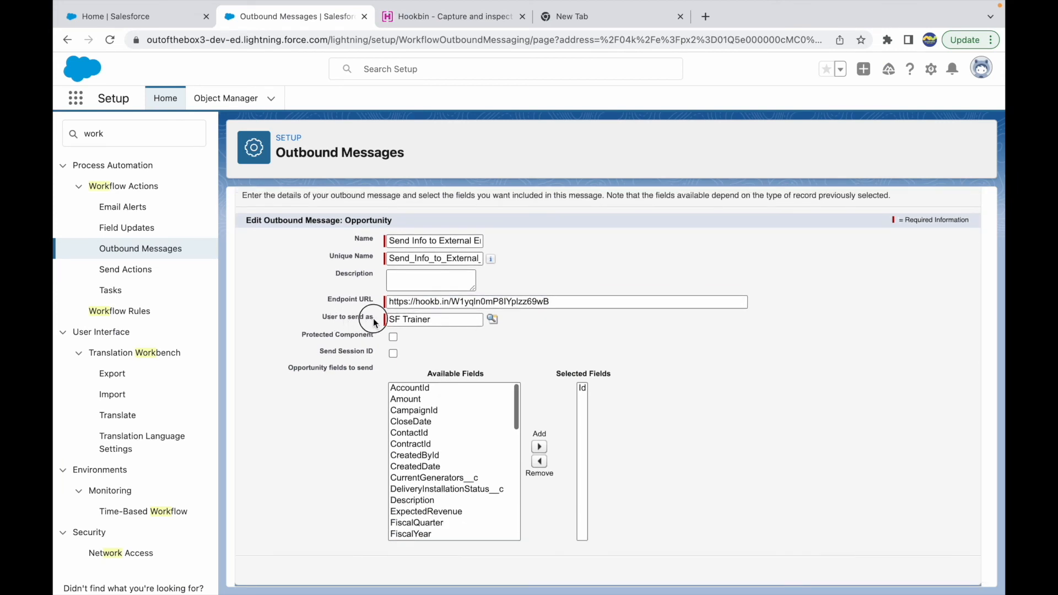
pyautogui.click(417, 400)
pyautogui.click(539, 447)
pyautogui.scroll(-1, 454, 454)
pyautogui.scroll(-4, 455, 457)
pyautogui.scroll(-3, 426, 468)
pyautogui.click(411, 449)
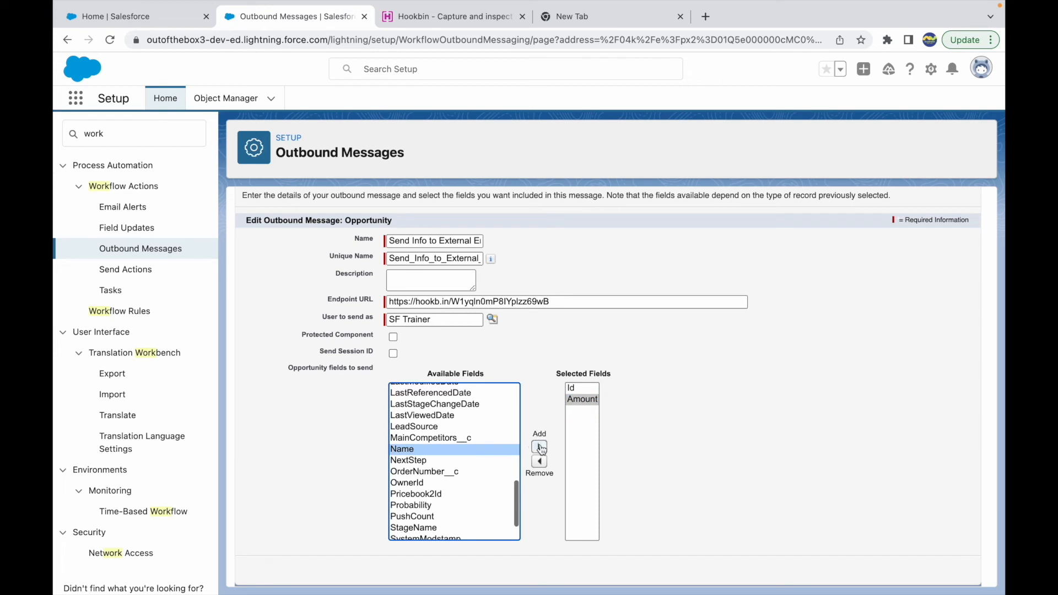
pyautogui.click(539, 447)
pyautogui.scroll(-1, 472, 481)
pyautogui.click(418, 488)
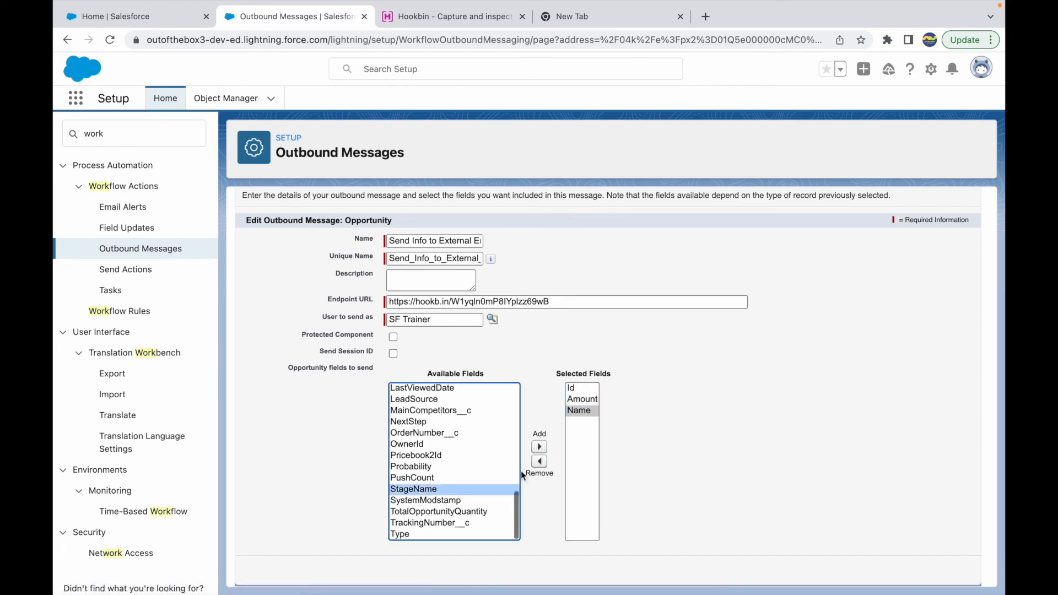
pyautogui.click(540, 447)
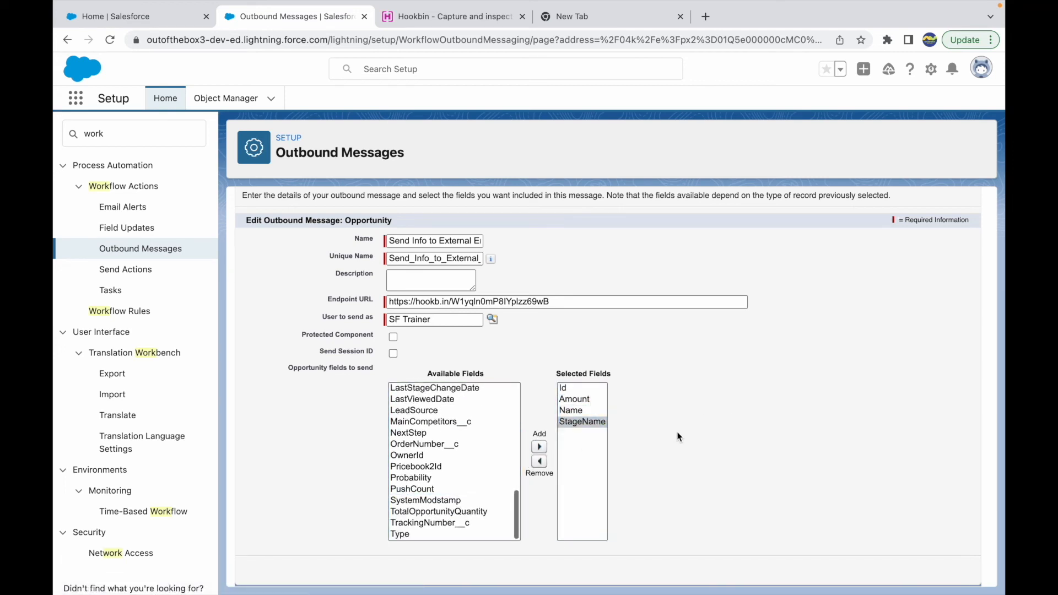
# Save the outbound message, then finish and activate the Send Outbound Message workflow rule
pyautogui.scroll(3, 677, 431)
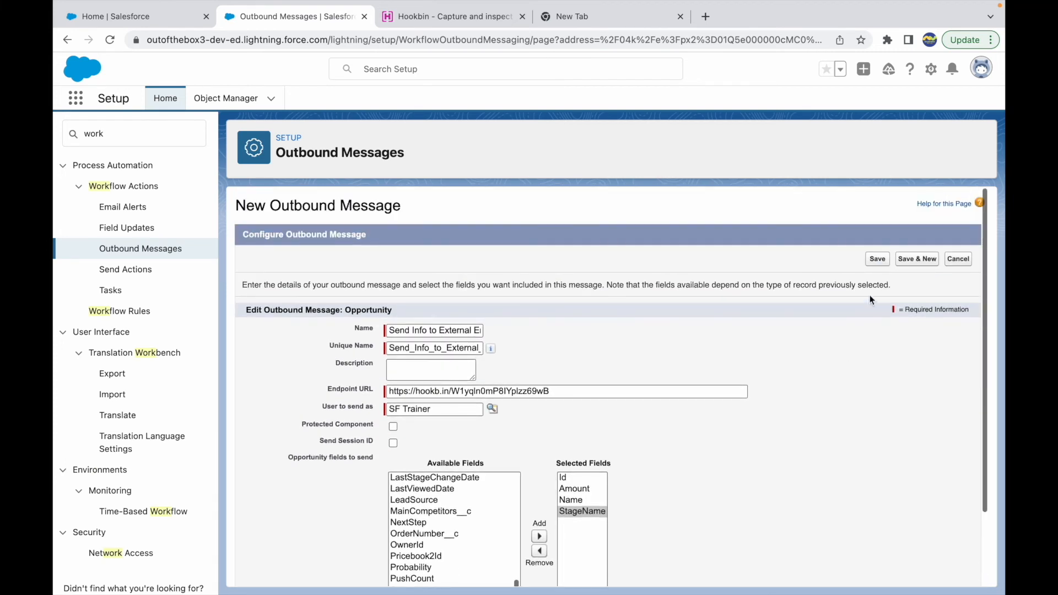
pyautogui.click(876, 259)
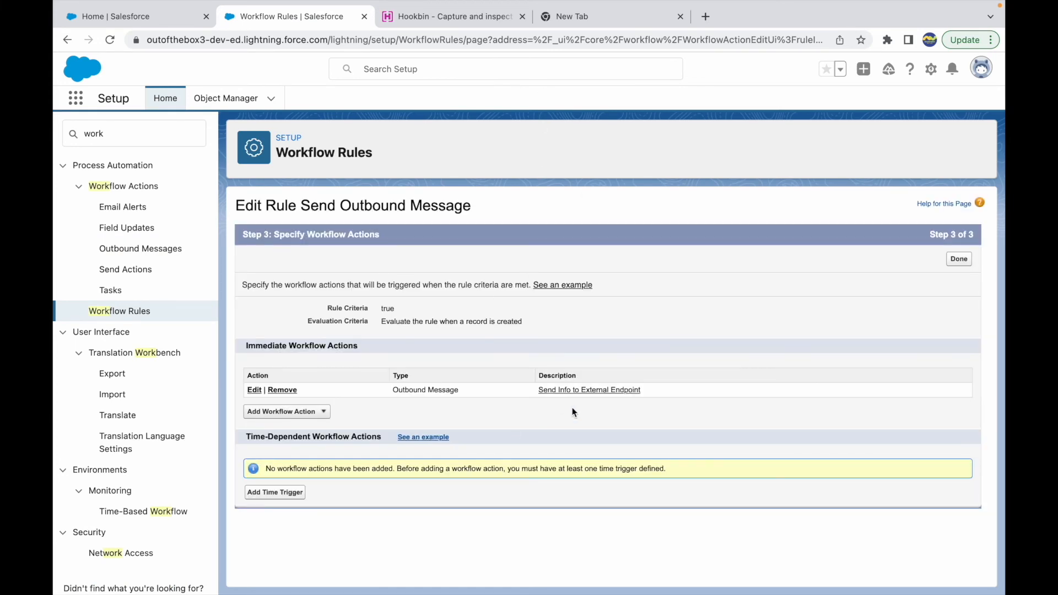
pyautogui.click(958, 259)
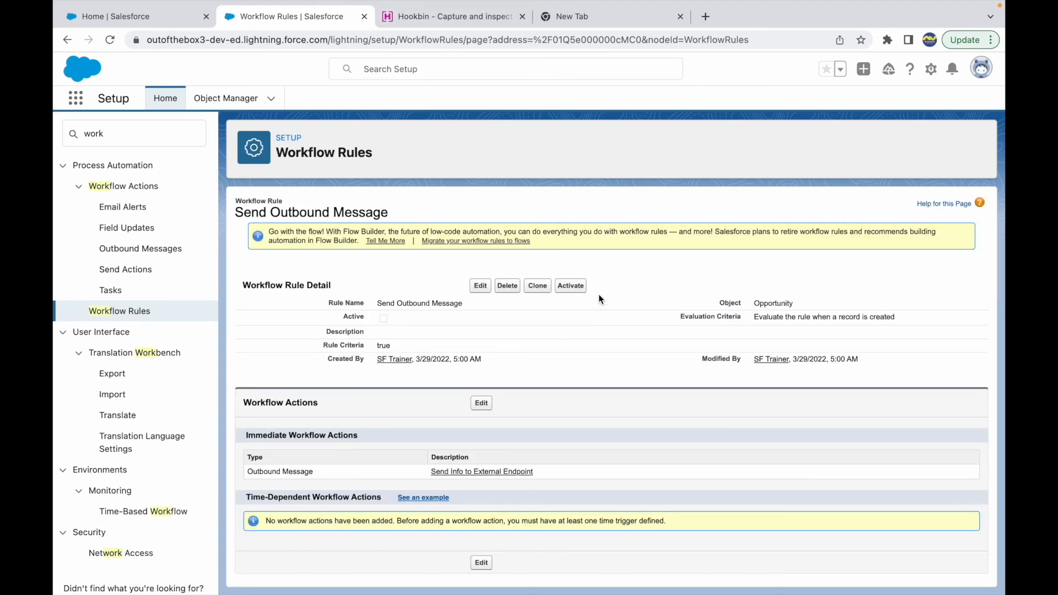
pyautogui.click(580, 286)
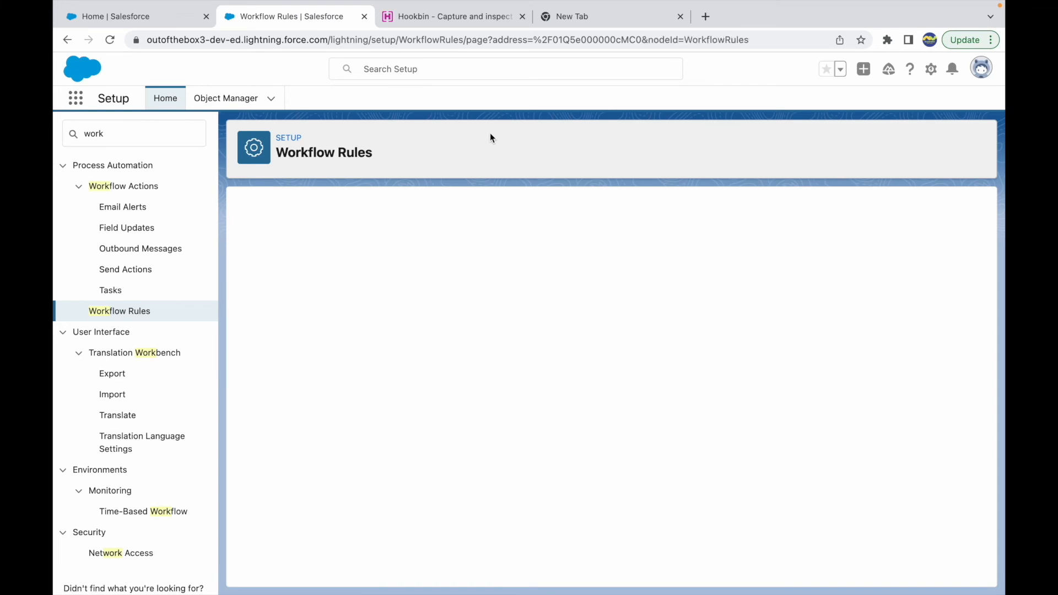
# Refresh the Hookbin endpoint page to check for captured requests, and return to the Salesforce workflow rule
pyautogui.click(449, 17)
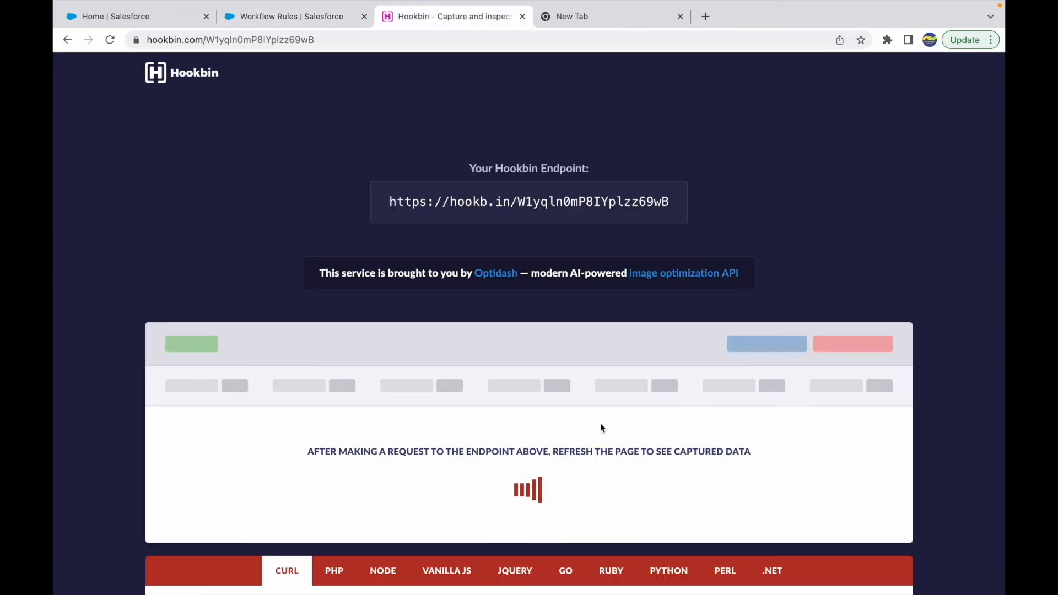
pyautogui.press('super+r')
pyautogui.click(289, 21)
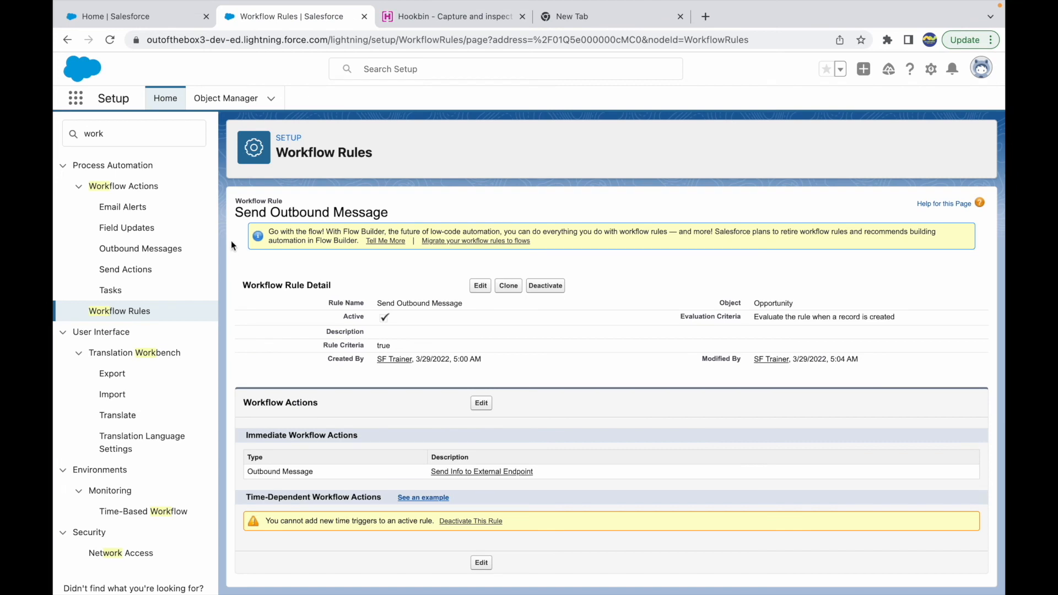
# Find Opportunities in the App Launcher with the search "opportu" and start a new opportunity record
pyautogui.click(79, 106)
pyautogui.write('o')
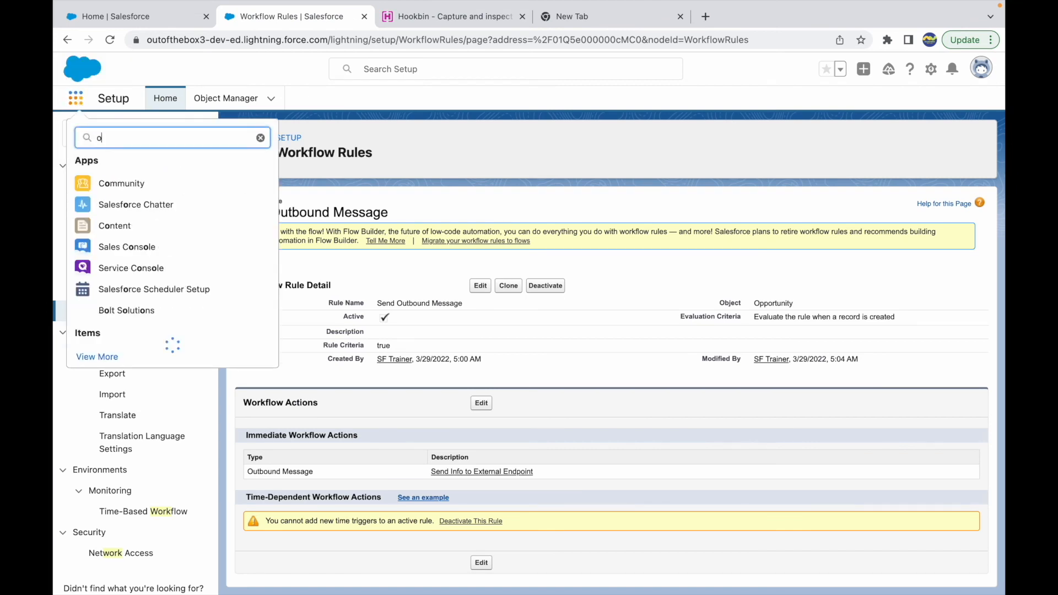
pyautogui.write('pportu')
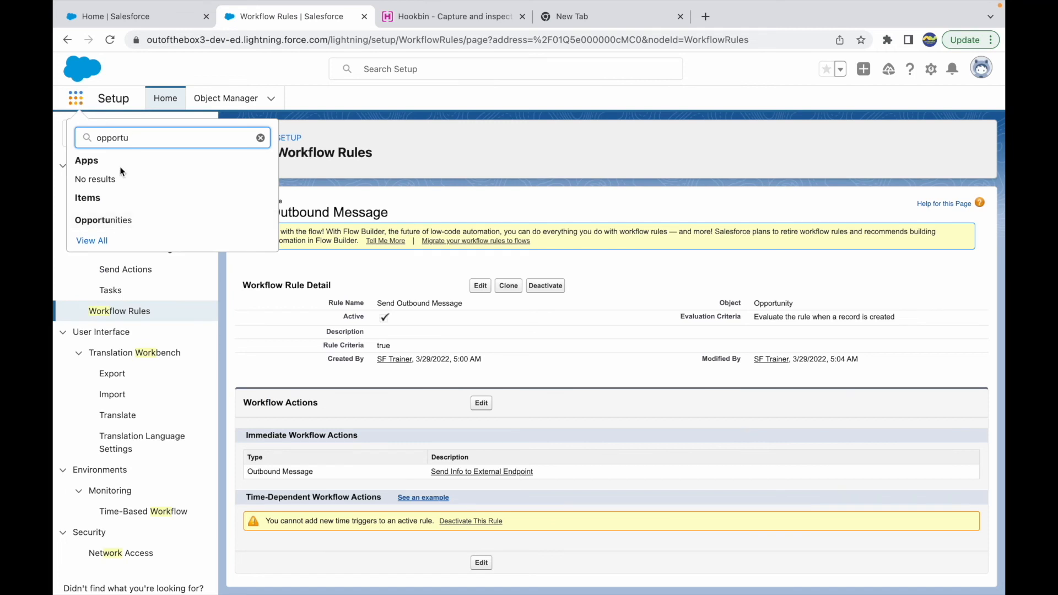
pyautogui.click(113, 221)
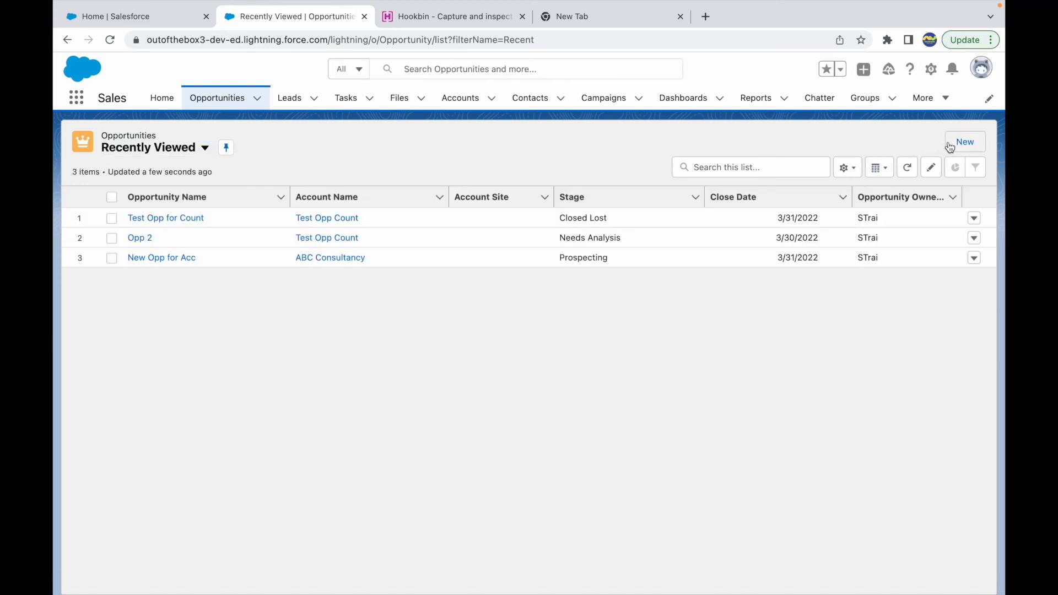
pyautogui.click(951, 148)
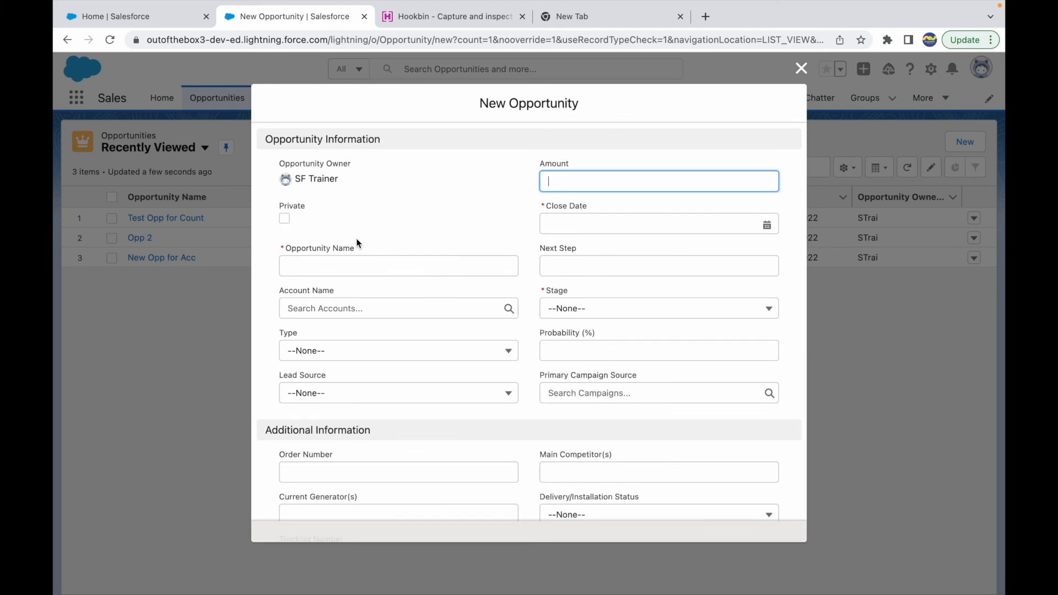
# Enter the opportunity name as a first name's possessive plus "Opp For 50K", with close date 4/6/2022 and stage Value Proposition
pyautogui.click(323, 263)
pyautogui.write("John's Opp For 50K")
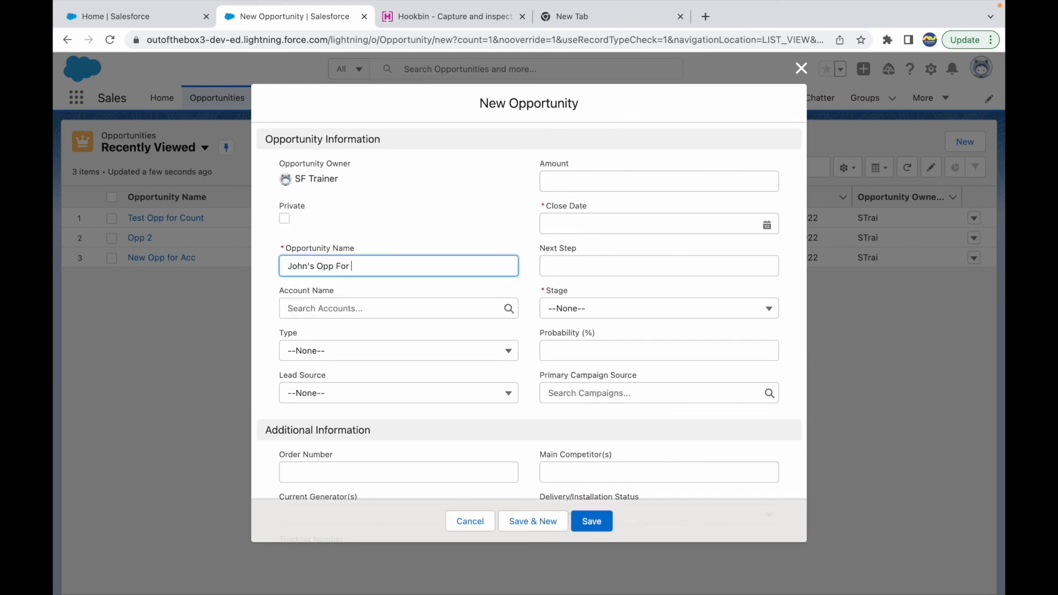
pyautogui.click(560, 232)
pyautogui.click(693, 447)
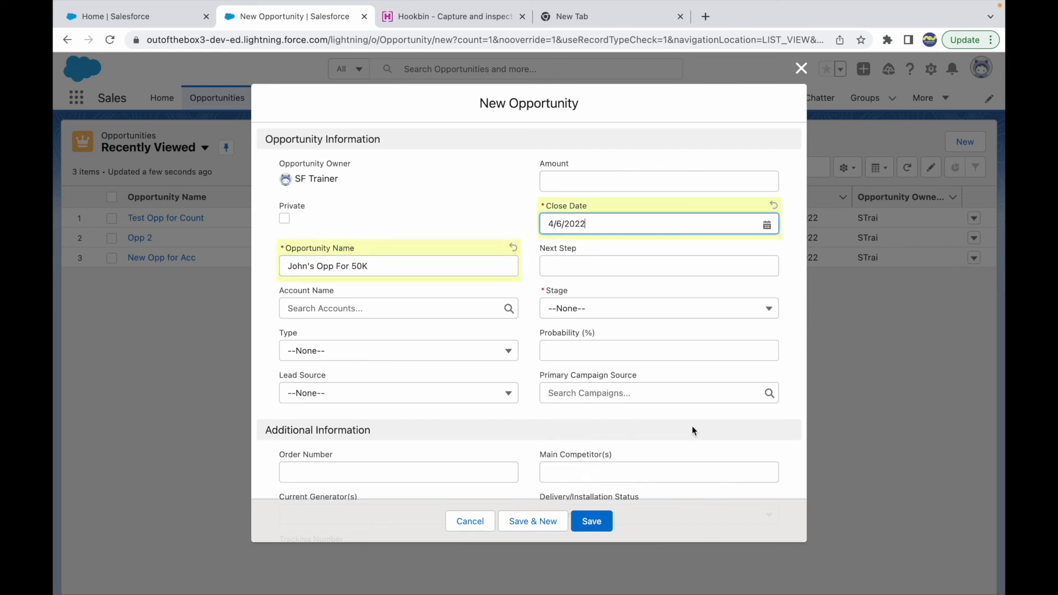
pyautogui.click(583, 311)
pyautogui.click(582, 424)
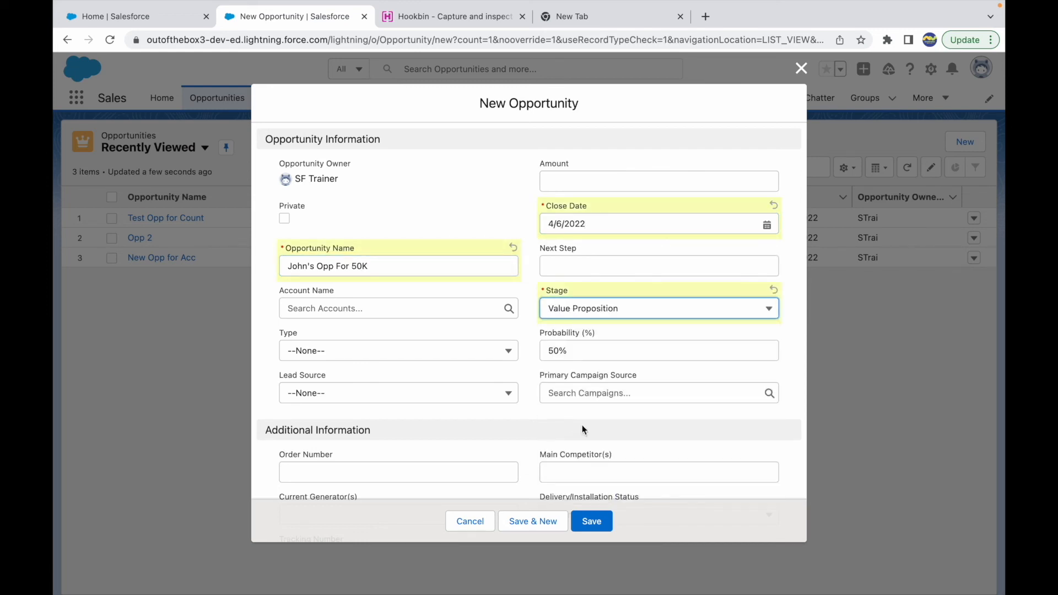
# Set the new opportunity's amount to 500000 and save the record
pyautogui.scroll(-5, 398, 363)
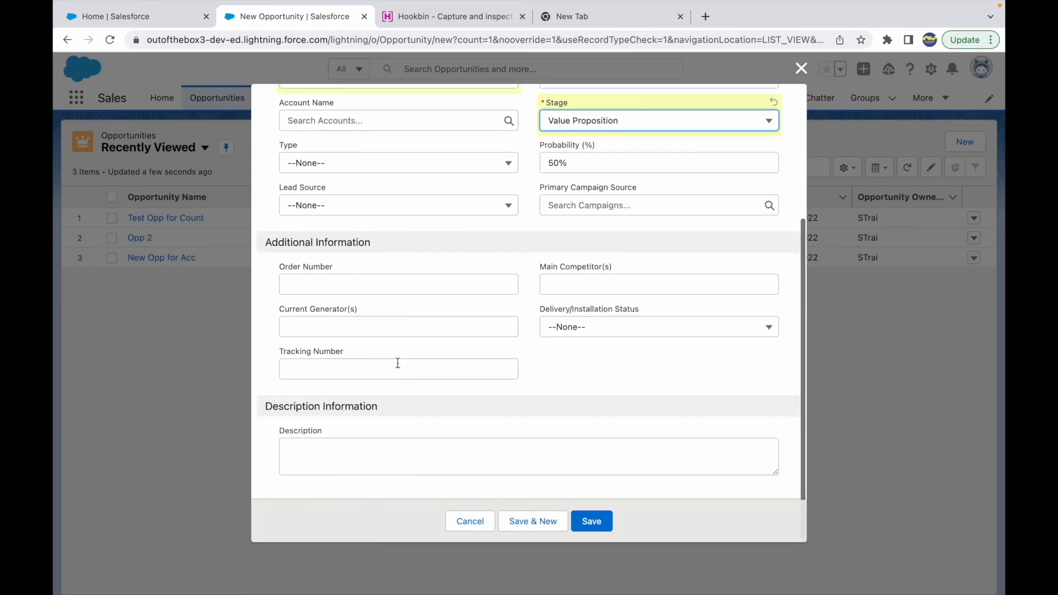
pyautogui.scroll(5, 398, 362)
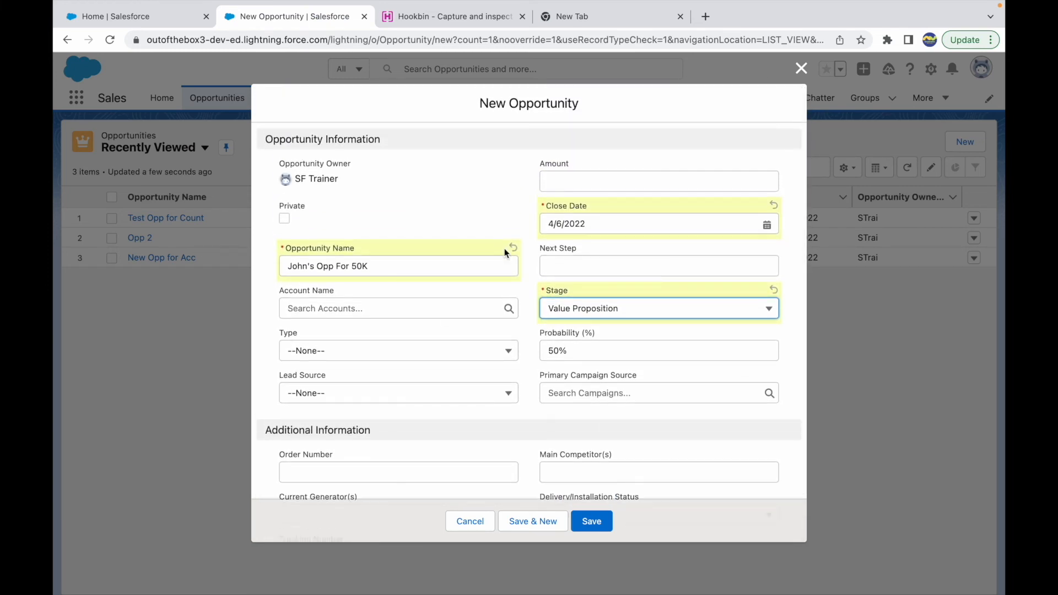
pyautogui.click(576, 182)
pyautogui.write('500000')
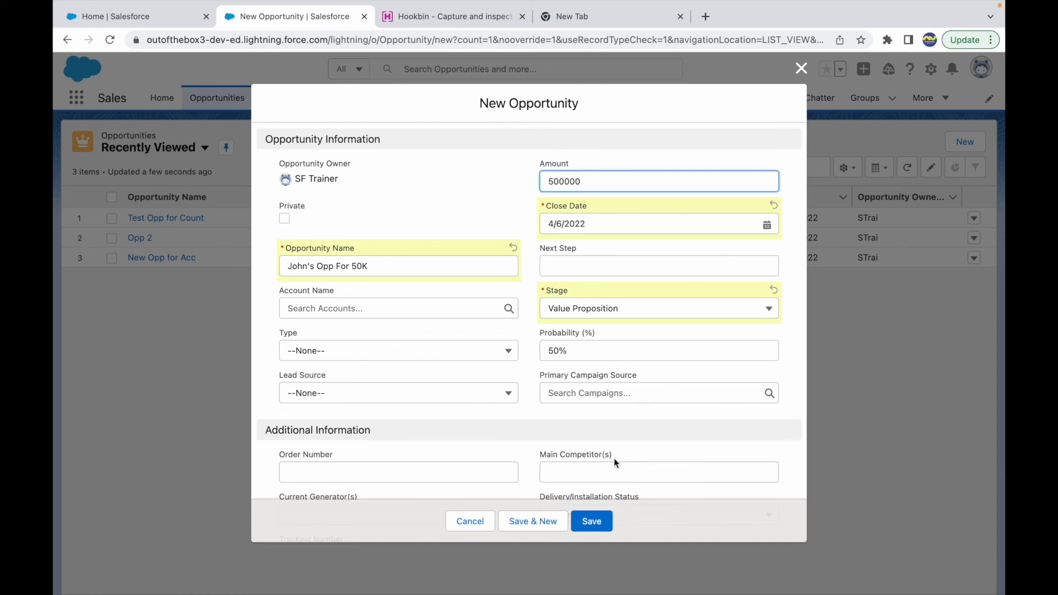
pyautogui.click(593, 521)
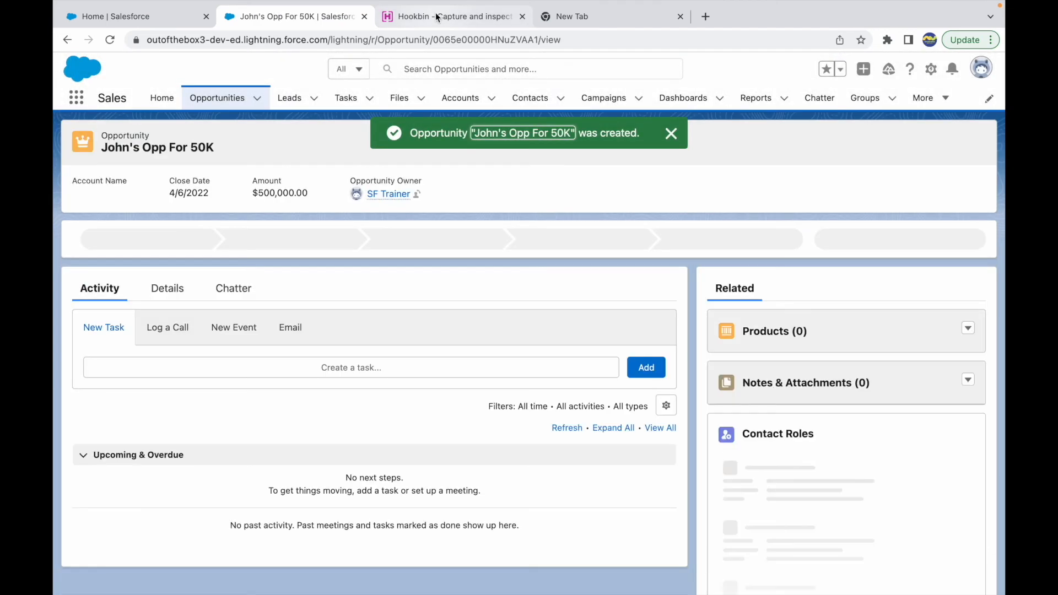
# Refresh the Hookbin endpoint page and copy the XML body of the captured POST request
pyautogui.click(435, 14)
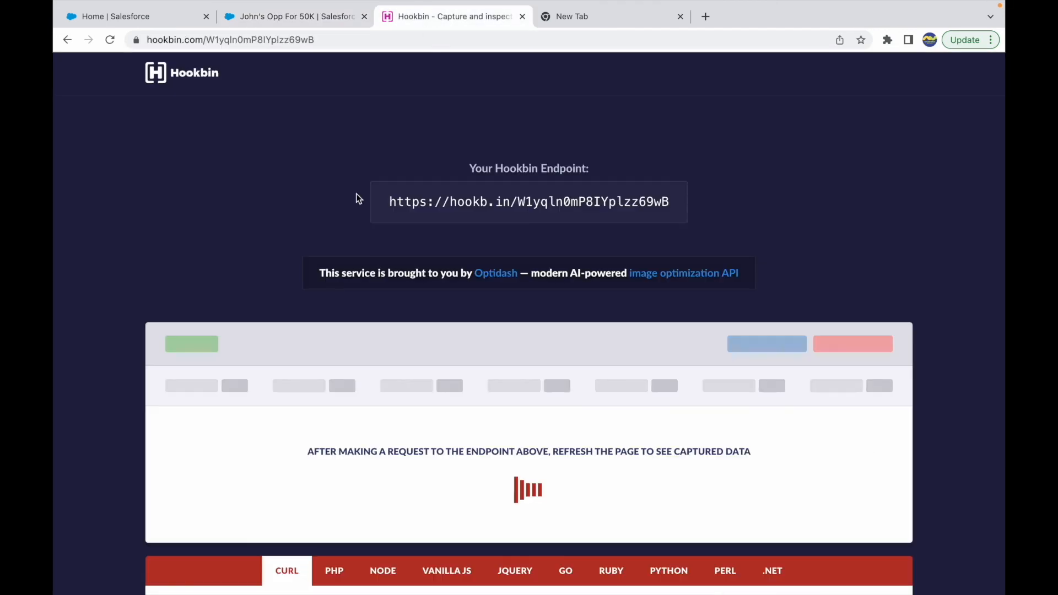
pyautogui.press('super+r')
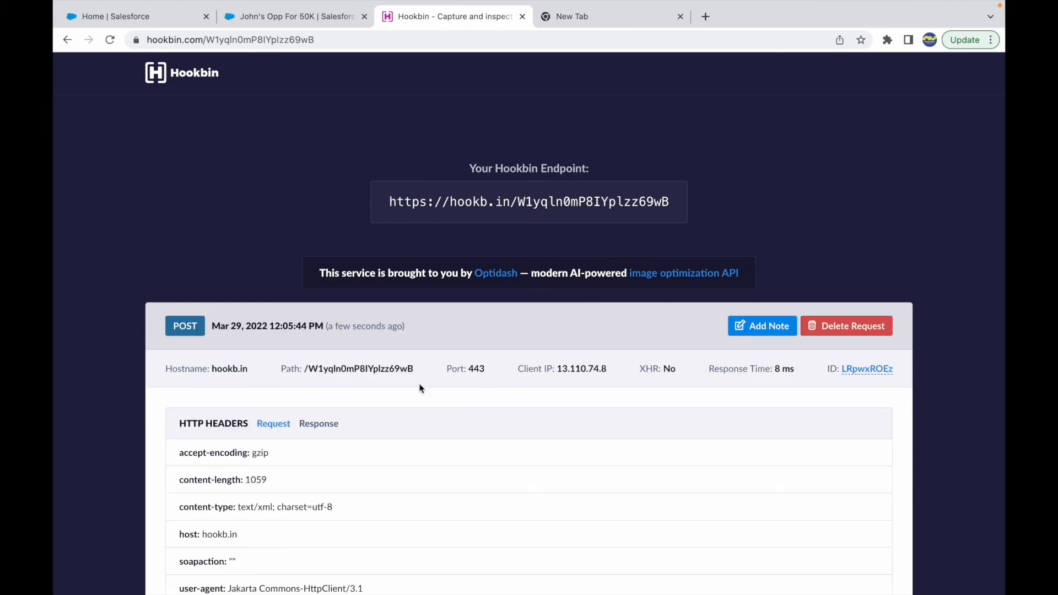
pyautogui.scroll(-2, 352, 382)
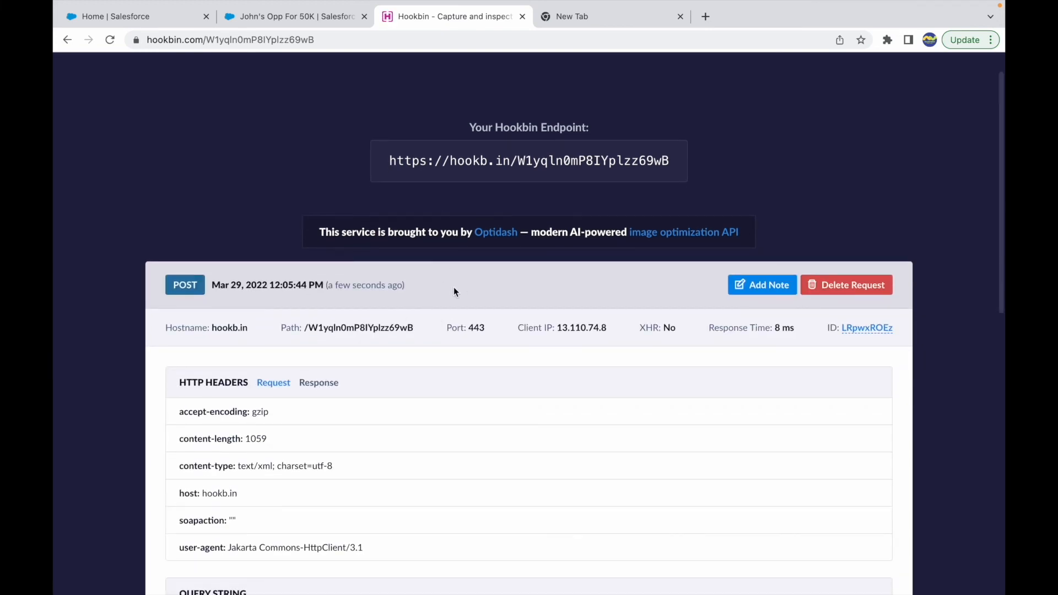
pyautogui.scroll(-2, 438, 296)
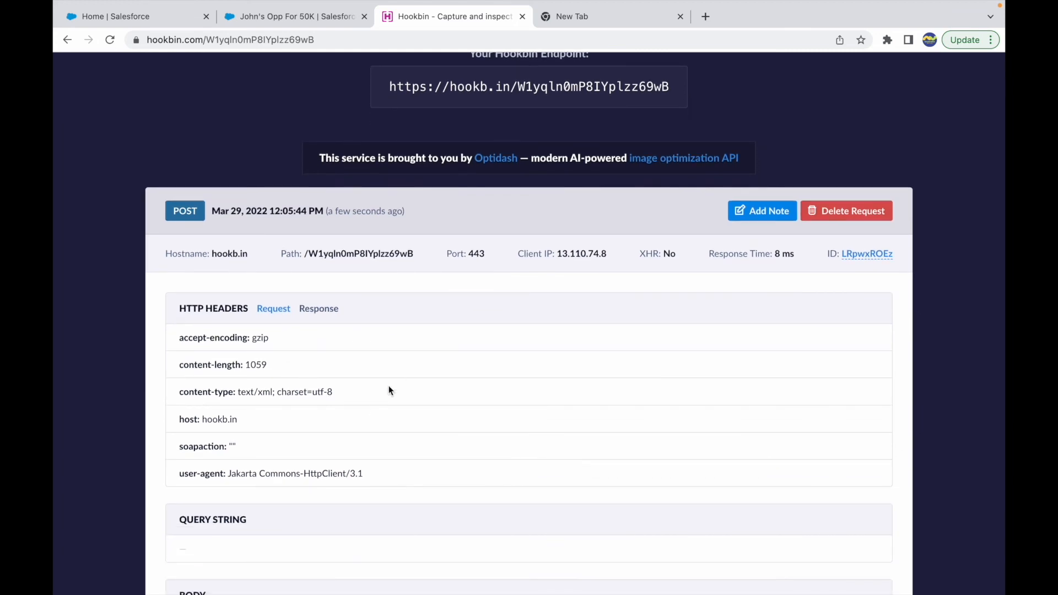
pyautogui.scroll(-5, 362, 297)
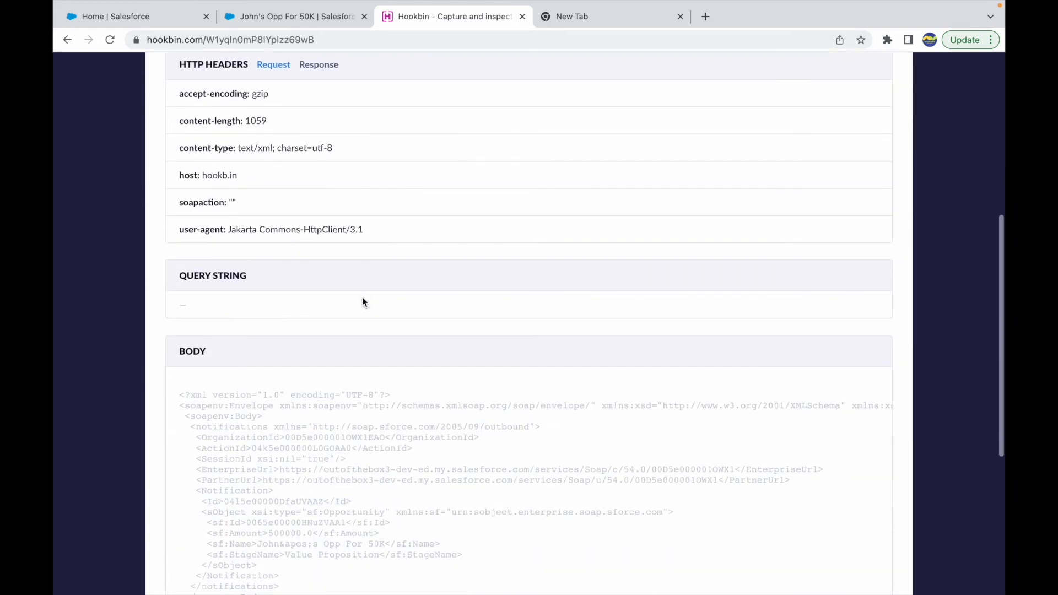
pyautogui.scroll(-2, 295, 398)
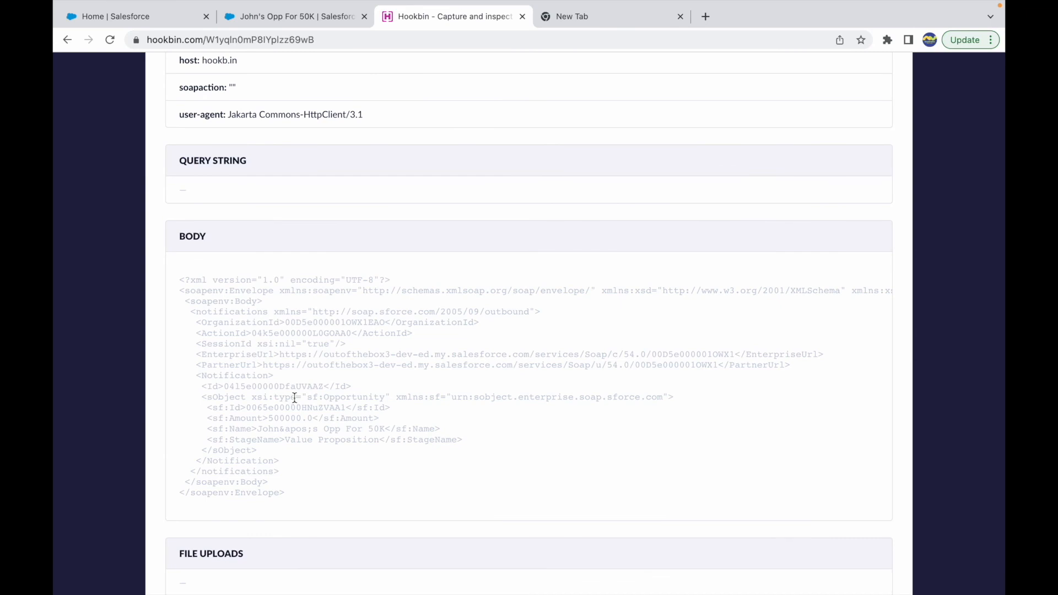
pyautogui.moveTo(179, 280); pyautogui.dragTo(286, 497)
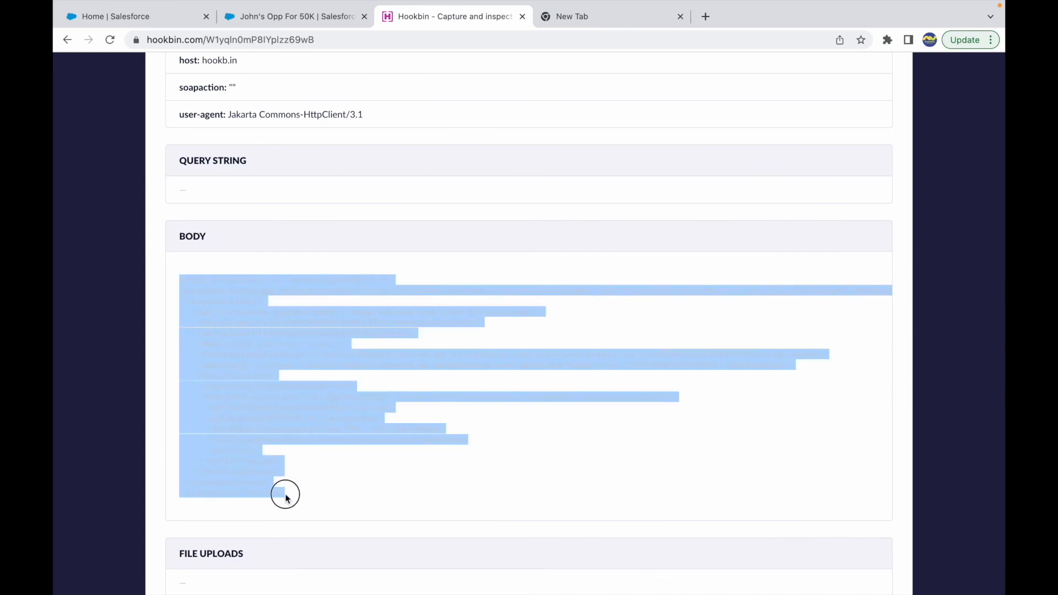
# Search for a JSON formatter in a new browser tab and open the JSON Formatter & Validator site
pyautogui.hotkey('ctrl', 't')
pyautogui.write('json')
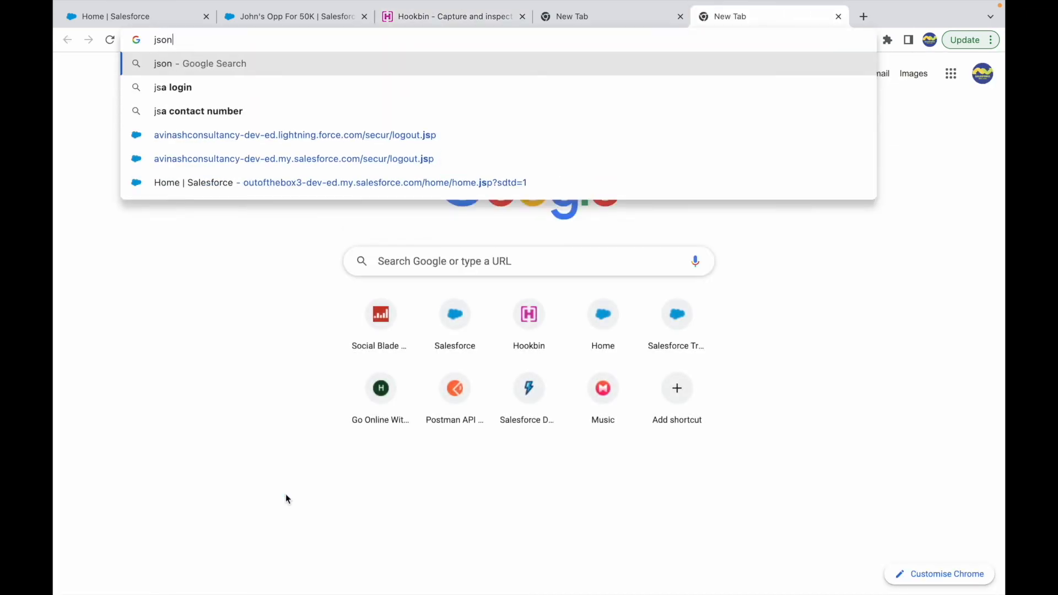
pyautogui.press('Down')
pyautogui.press('Return')
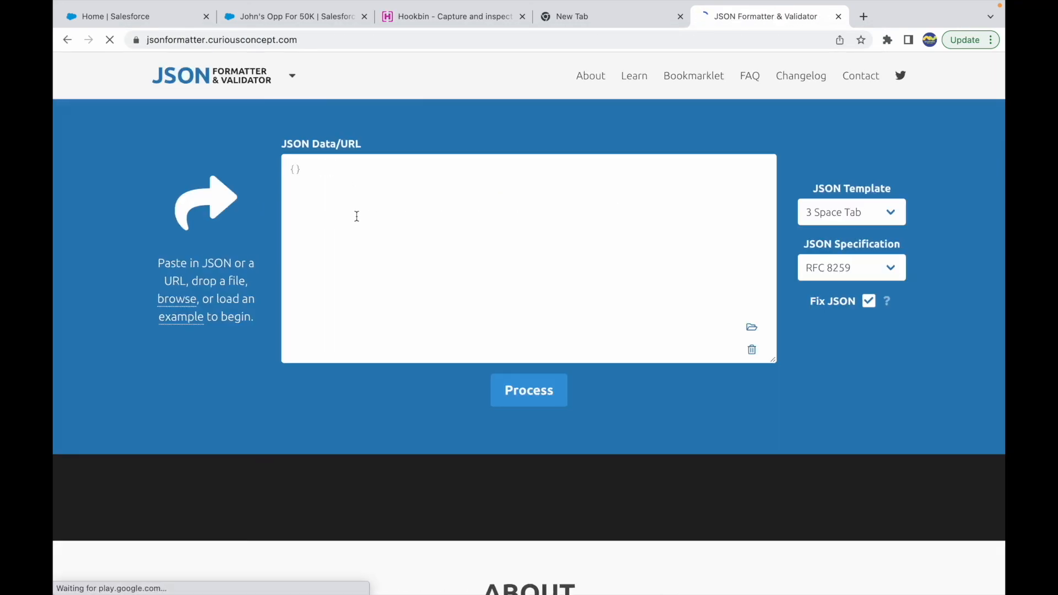
# Look up a JSON beautifier instead and open the Code Beautify JSON Viewer
pyautogui.click(283, 42)
pyautogui.write('json be')
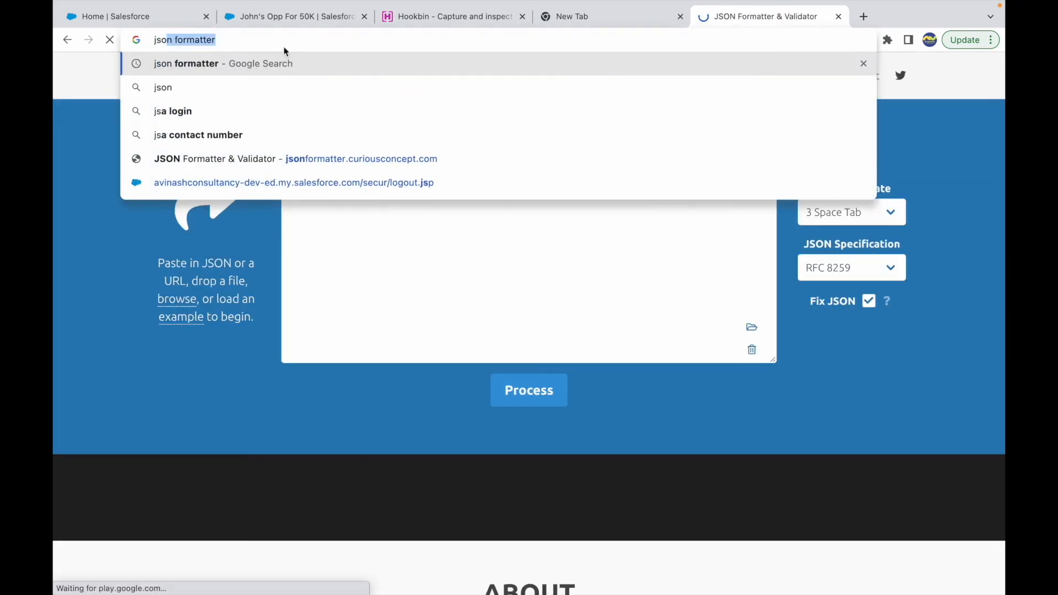
pyautogui.write('auti')
pyautogui.press('Return')
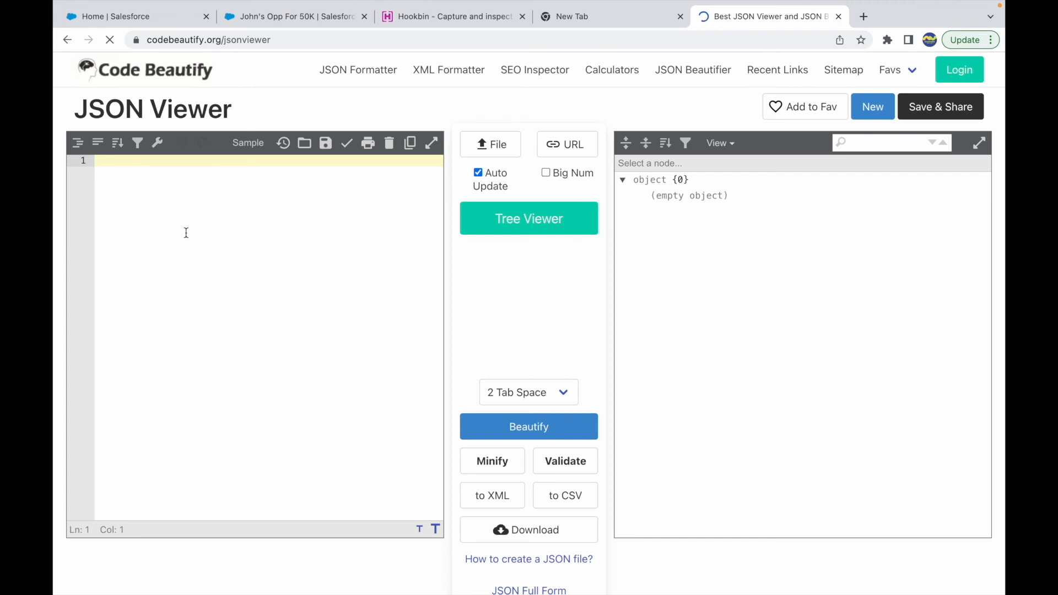
# Try to beautify the copied XML request body in the JSON Viewer
pyautogui.write('<?xml version="1.0" encoding="UTF-8"?> <soapenv:Envelope xmlns:soapenv="http://schemas.xmlsoap.org/soap/envelope/" xmlns:xsd="http://www.w3.org/2001/XMLSchema" xmlns:xsi="http://www.w3.org/2001/XMLSchema-instance">  <soapenv:Body>  <notifications xmlns="http://soap.sforce.com/2005/09/outbound">   <OrganizationId>00D5e0000010WX1EAO</OrganizationId>   <ActionId>04k5e000000L0GOAA0</ActionId>   <SessionId xsi:nil="true"/>   <EnterpriseUrl>https://outofthebox3-dev-ed.my.salesforce.com/services/Soap/c/54.0/00D5e0000010WX1</EnterpriseUrl>   <PartnerUrl>https://outofthebox3-dev-ed.my.salesforce.com/services/Soap/u/54.0/00D5e0000010WX1</PartnerUrl>   <Notification>    <Id>04l5e00000DfaUVAAZ</Id>    <sObject xsi:type="sf:Opportunity" xmlns:sf="urn:sobject.enterprise.soap.sforce.com">     <sf:Id>0065e00000HNuZVAA1</sf:Id>     <sf:Amount>500000.0</sf:Amount>     <sf:Name>John&apos;s Opp For 50K</sf:Name>     <sf:StageName>Value Proposition</sf:StageName>    </sObject>   </Notification>  </notifications>  </soapenv:Body> </soapenv:Envelope>')
pyautogui.click(528, 433)
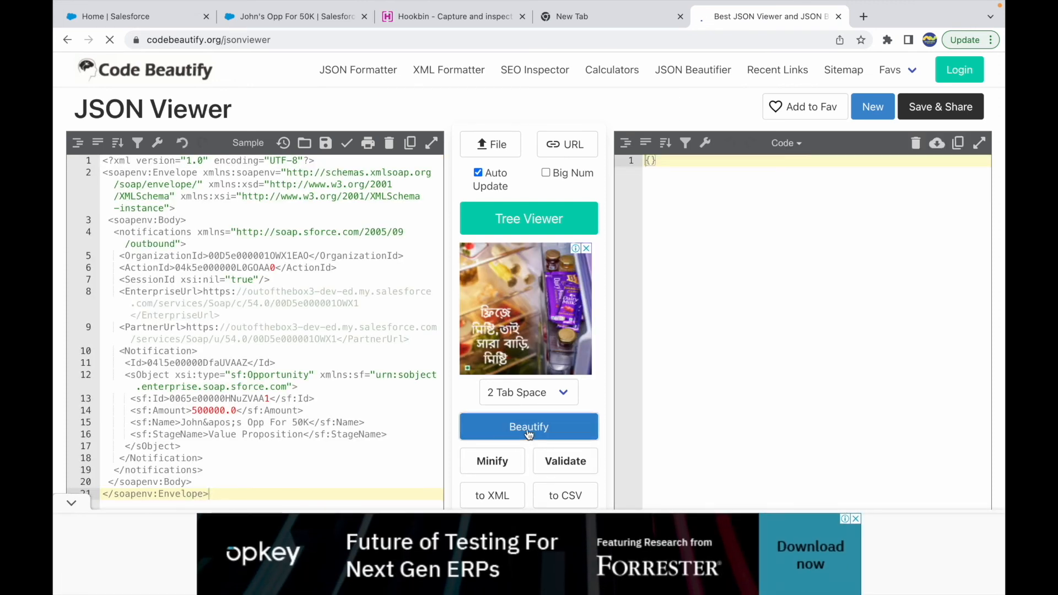
pyautogui.scroll(-2, 243, 406)
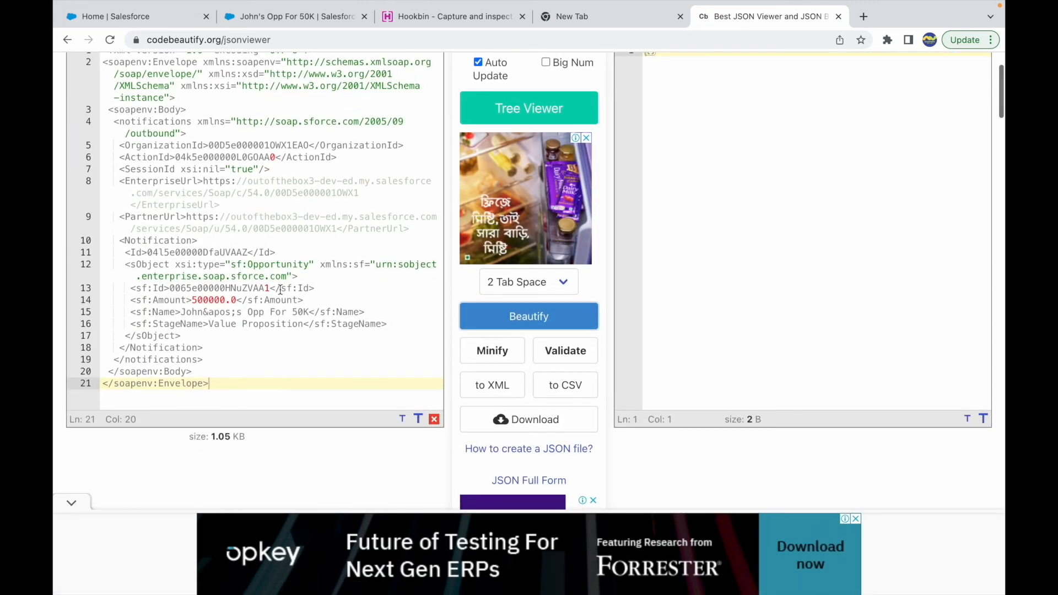
pyautogui.scroll(3, 248, 275)
pyautogui.scroll(-2, 231, 226)
pyautogui.scroll(1, 231, 226)
pyautogui.moveTo(217, 410); pyautogui.dragTo(126, 90)
# Change the page address from jsonviewer to codebeautify.org/xmlviewer and load the XML Viewer
pyautogui.click(246, 43)
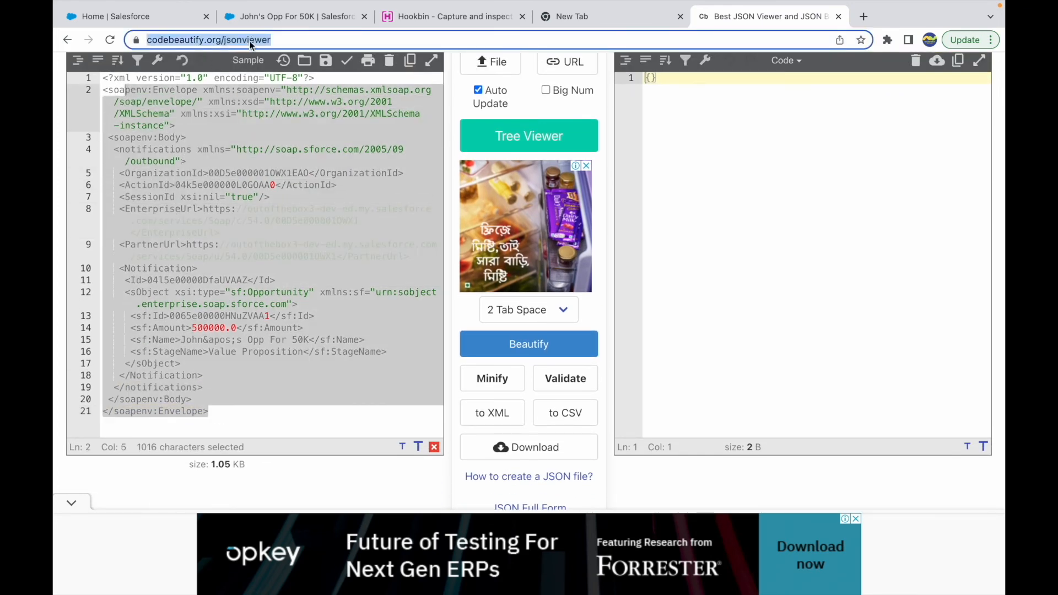
pyautogui.click(250, 41)
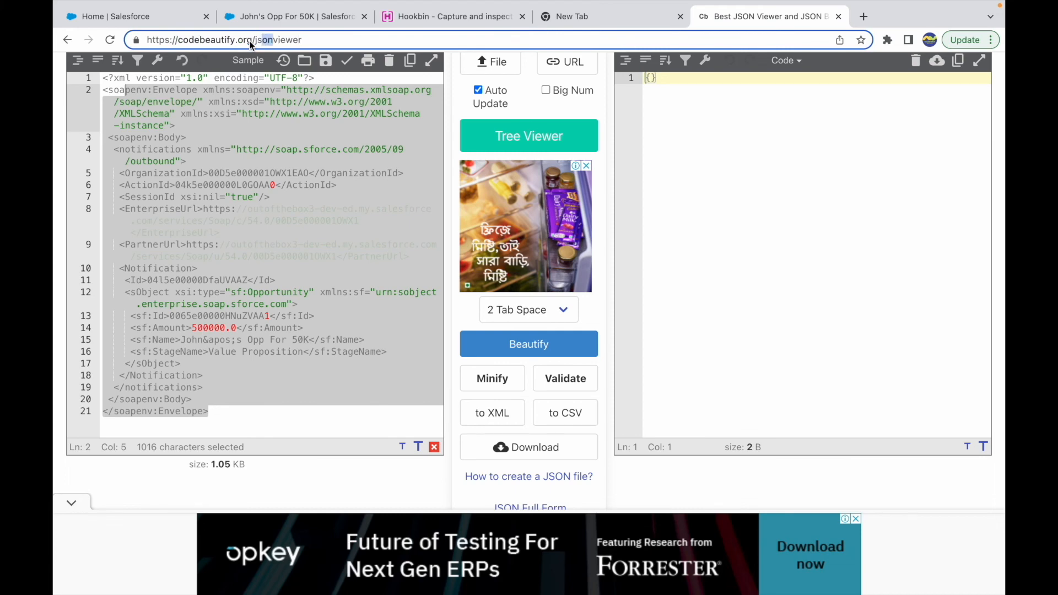
pyautogui.write('xml')
pyautogui.press('Return')
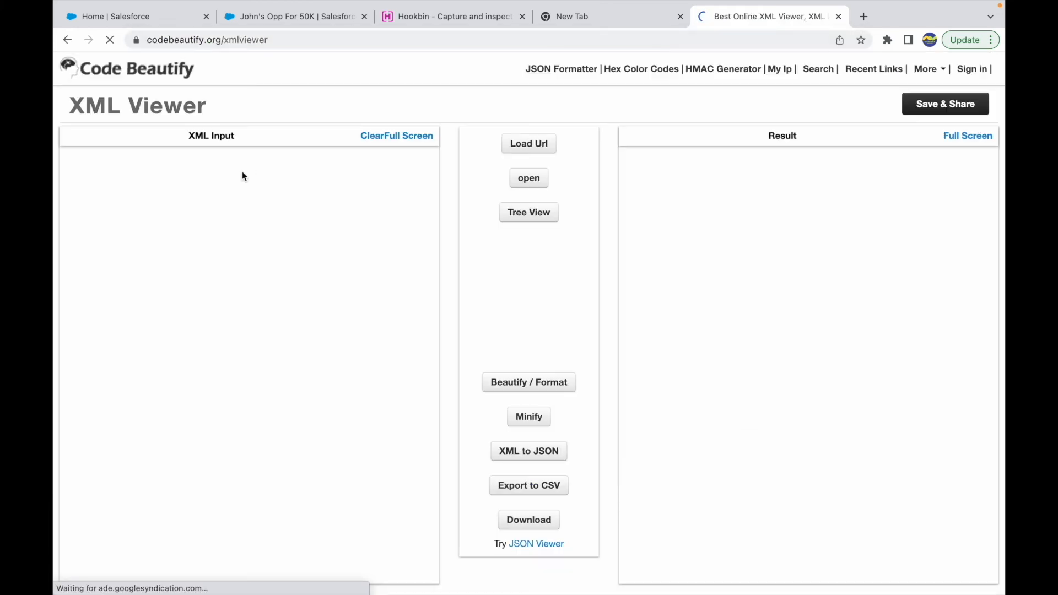
# Paste the copied request body into the XML input and beautify it
pyautogui.click(226, 171)
pyautogui.hotkey('ctrl', 'v')
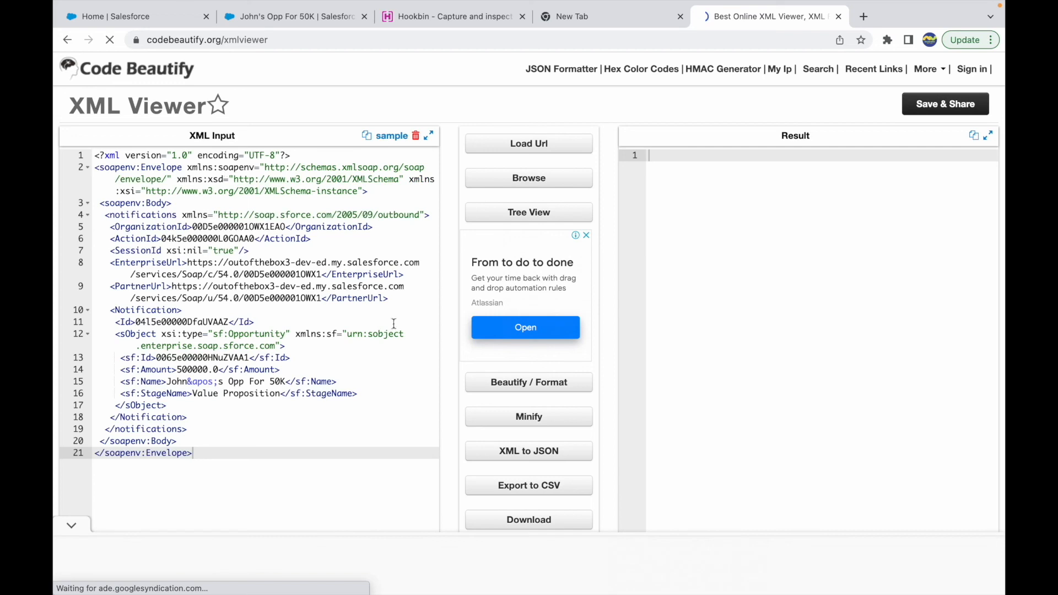
pyautogui.click(545, 381)
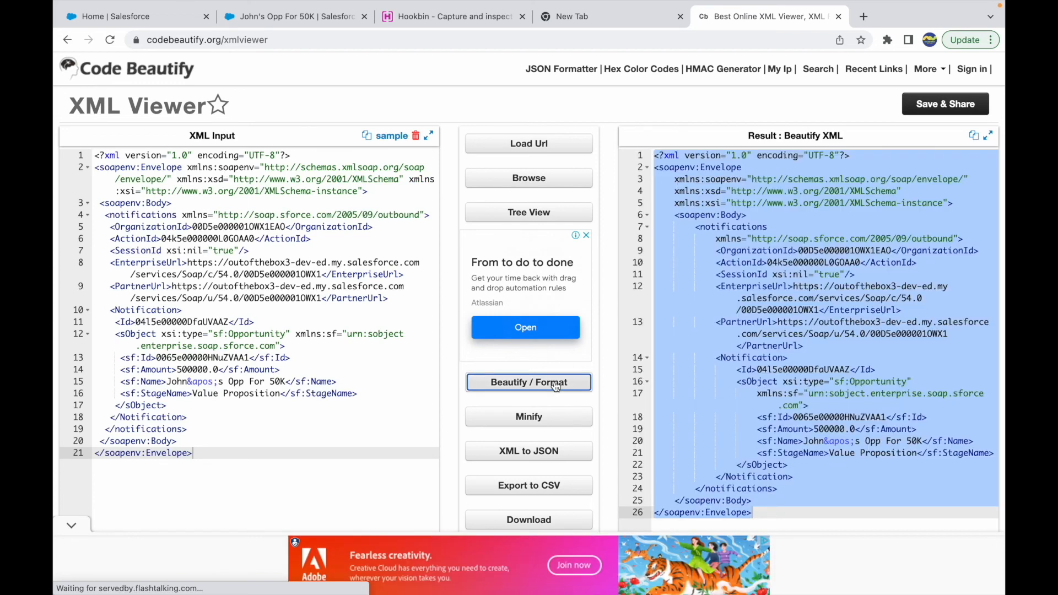
pyautogui.click(896, 332)
# Examine the OrganizationId, ActionId, sObject, record Id and Amount elements in the beautified XML result
pyautogui.click(756, 249)
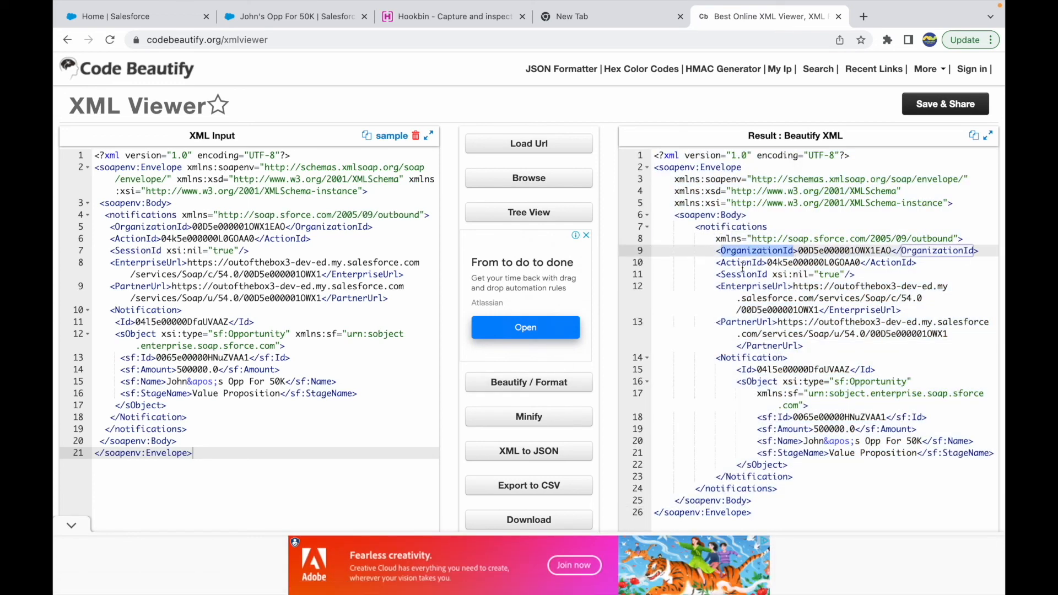
pyautogui.click(748, 263)
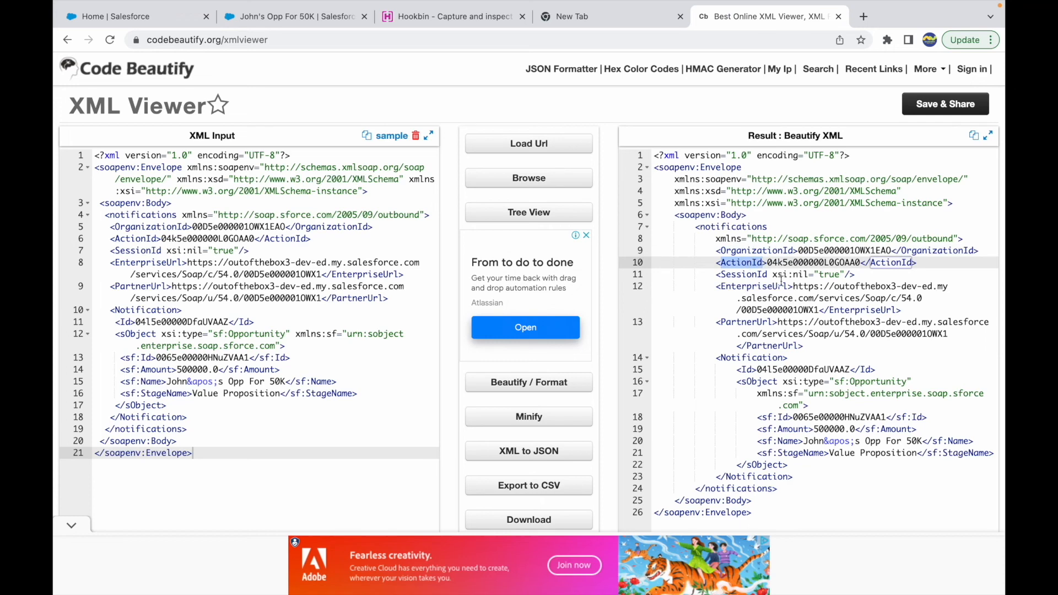
pyautogui.scroll(-2, 781, 281)
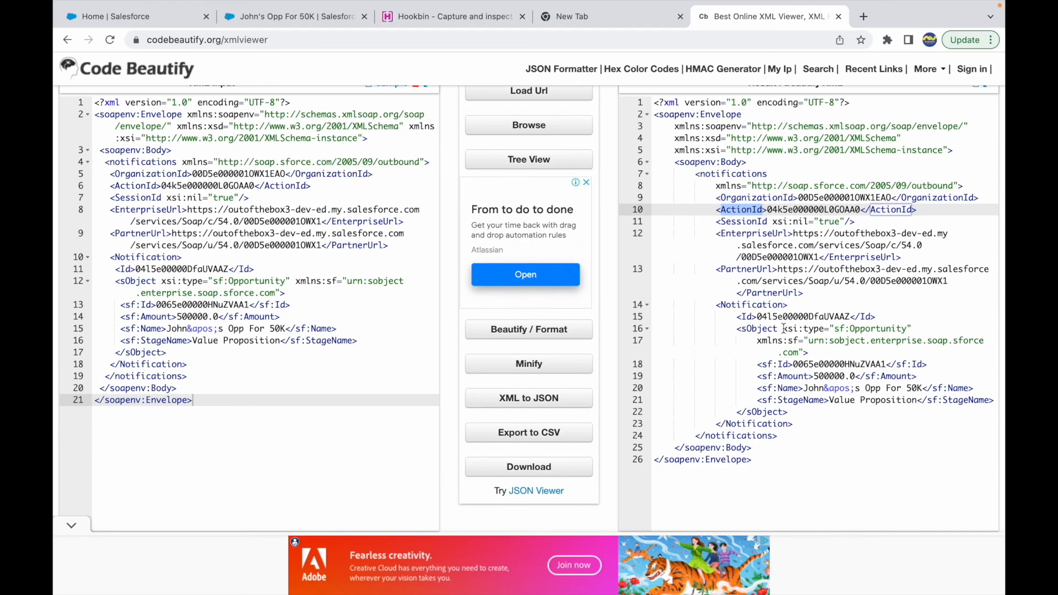
pyautogui.click(760, 328)
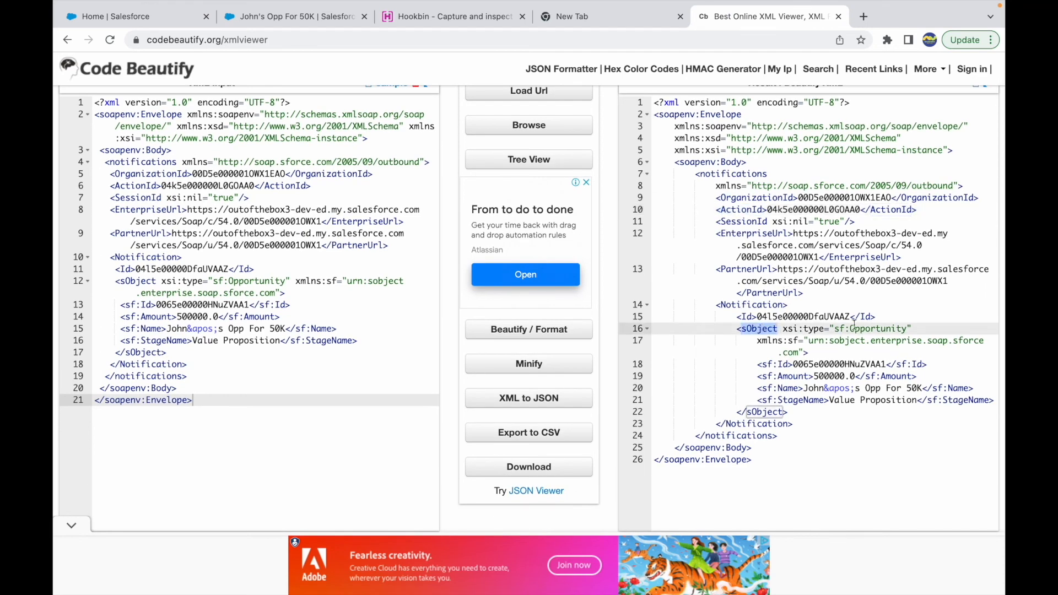
pyautogui.doubleClick(825, 365)
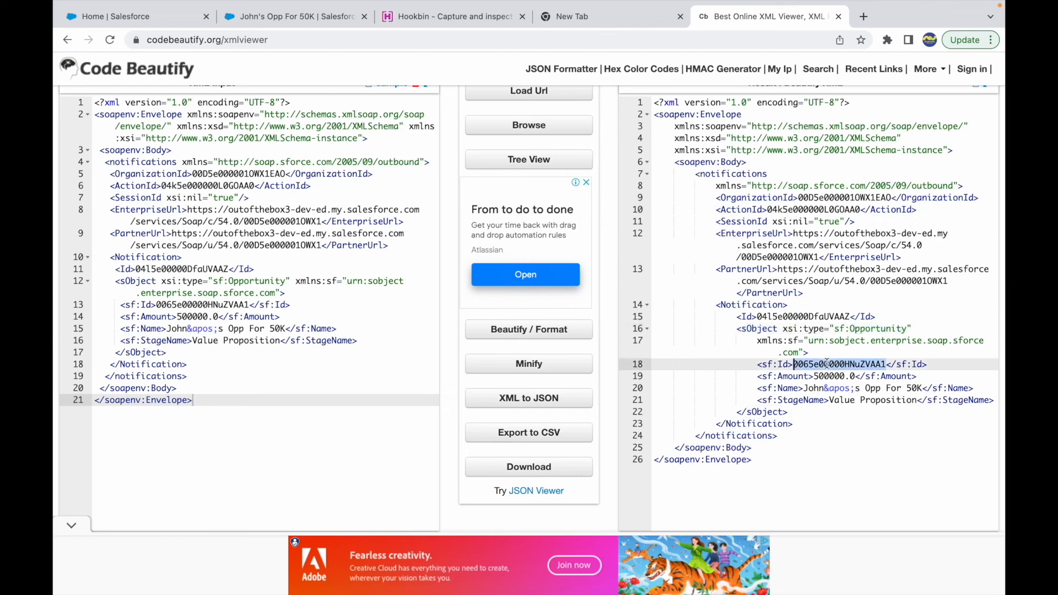
pyautogui.doubleClick(825, 377)
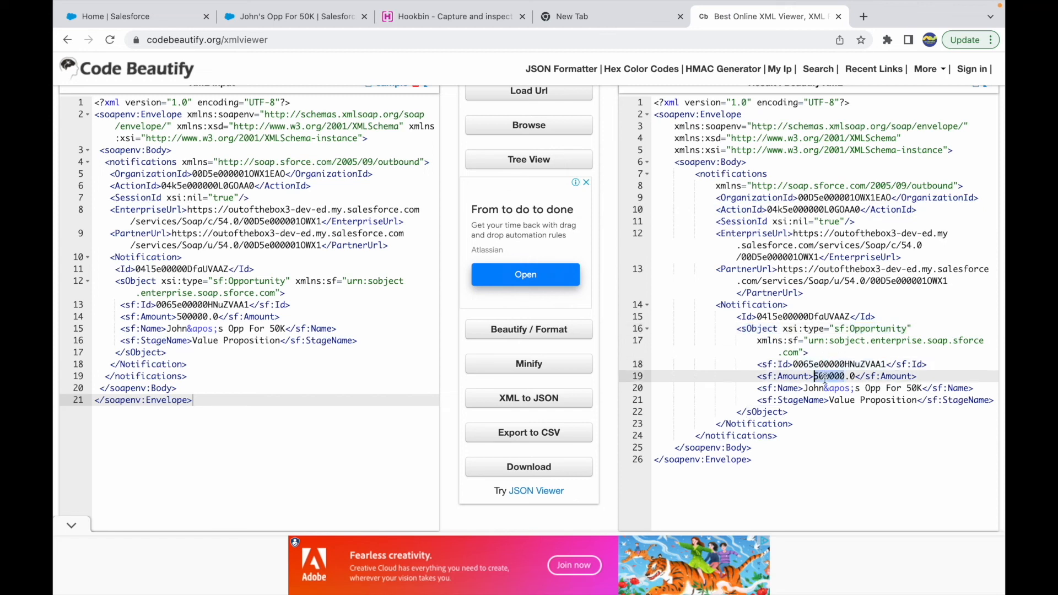
# Examine the Id, Amount, Name and StageName elements of the sObject in the beautified XML result
pyautogui.doubleClick(784, 386)
pyautogui.doubleClick(801, 399)
pyautogui.click(855, 410)
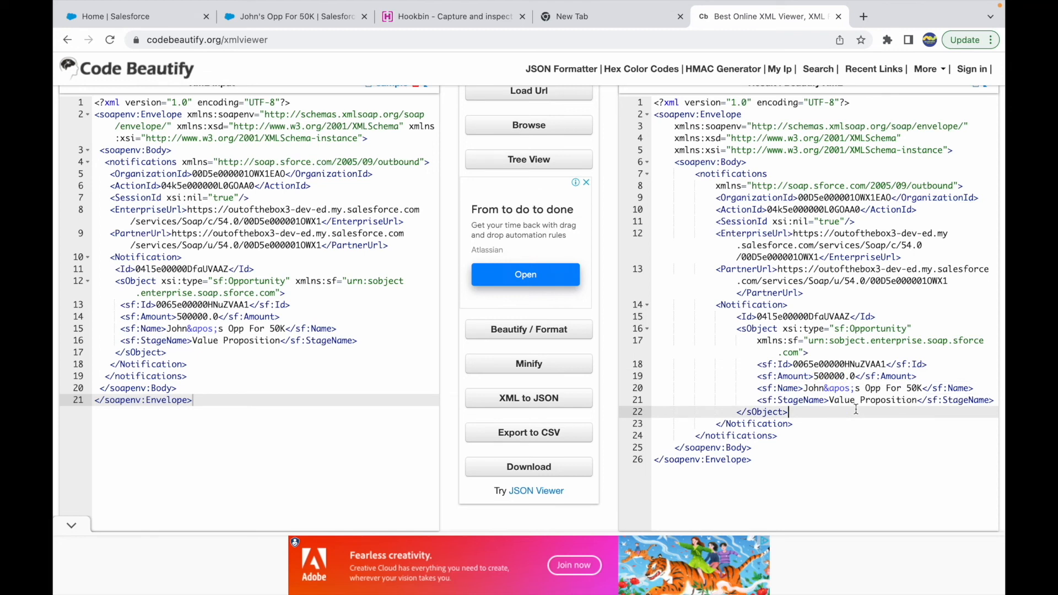
pyautogui.moveTo(768, 364); pyautogui.dragTo(833, 409)
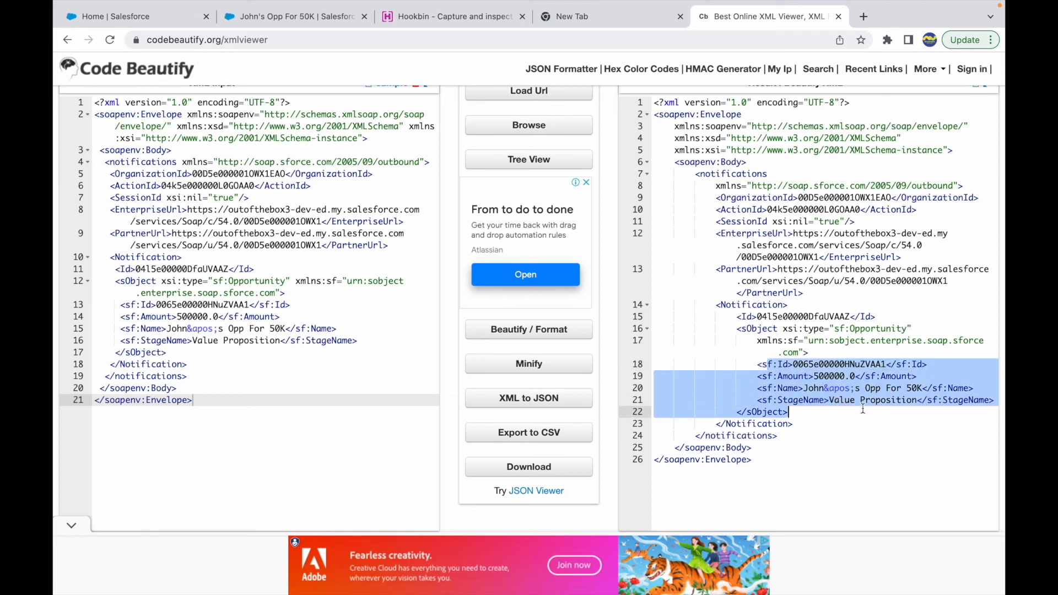
pyautogui.click(764, 367)
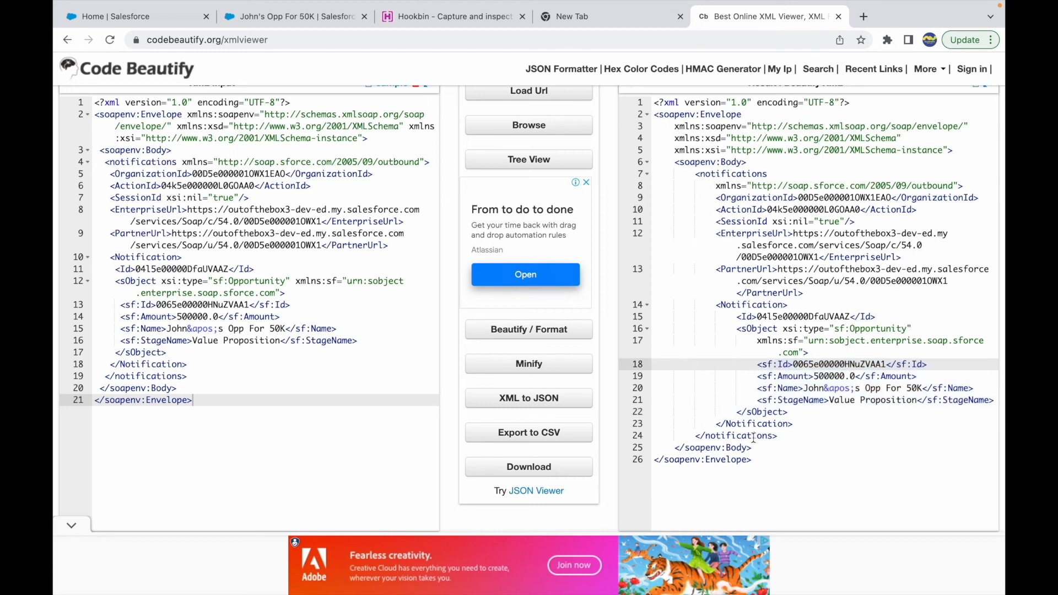
pyautogui.click(773, 459)
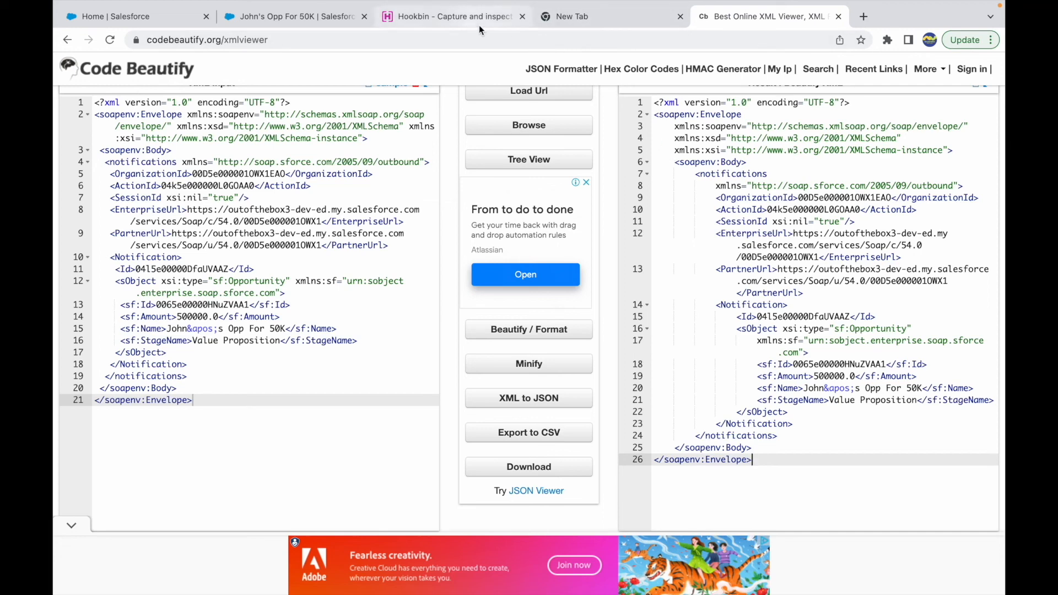
# Return to the Salesforce opportunity, open Setup, search for "outbound" and open the Outbound Messages page under Monitoring
pyautogui.click(320, 19)
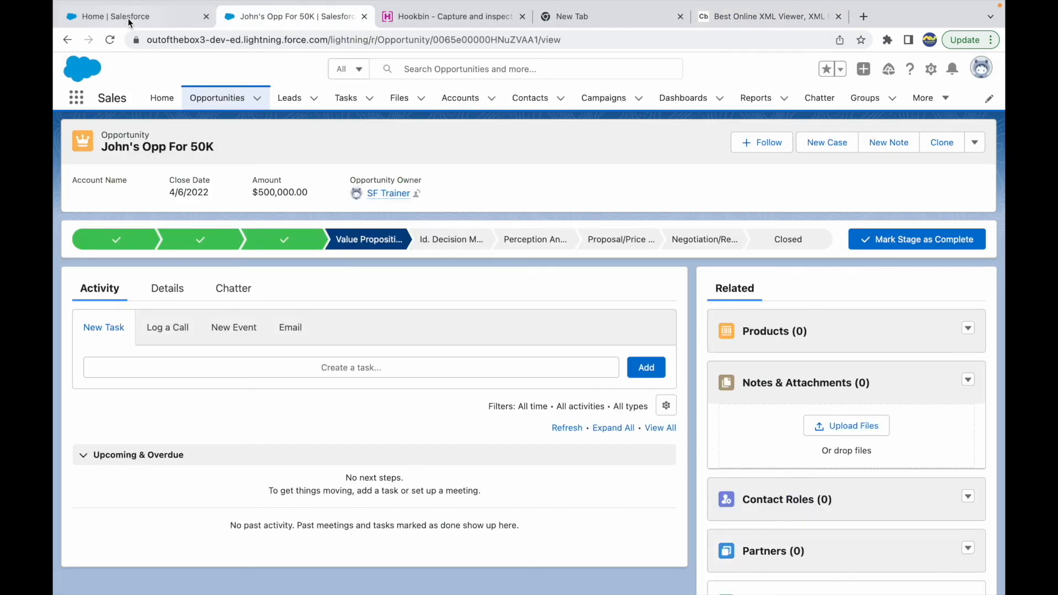
pyautogui.click(129, 18)
pyautogui.click(292, 17)
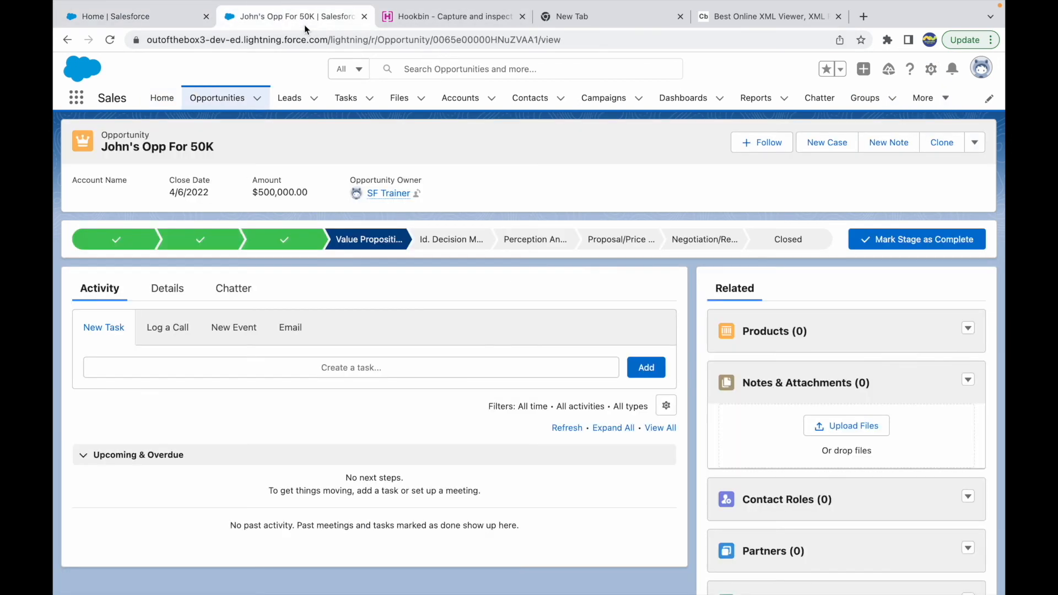
pyautogui.click(931, 68)
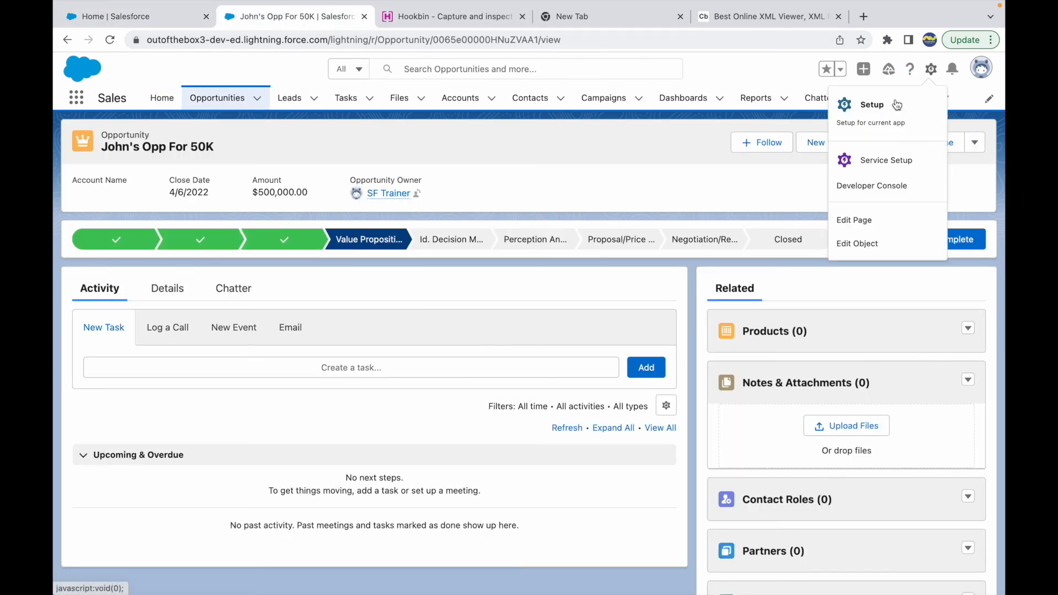
pyautogui.click(867, 116)
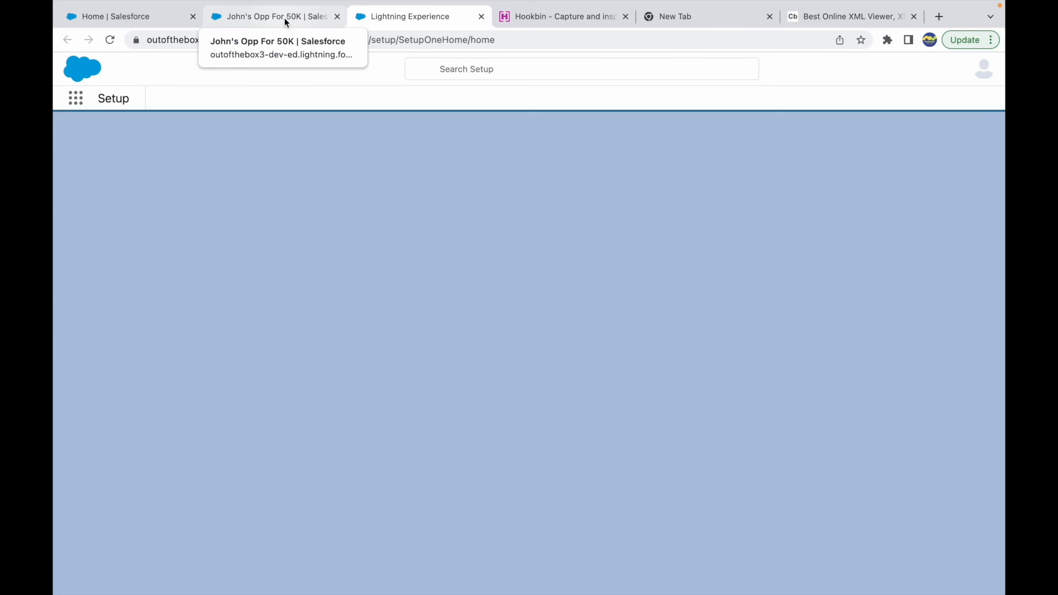
pyautogui.click(147, 125)
pyautogui.write('outbound')
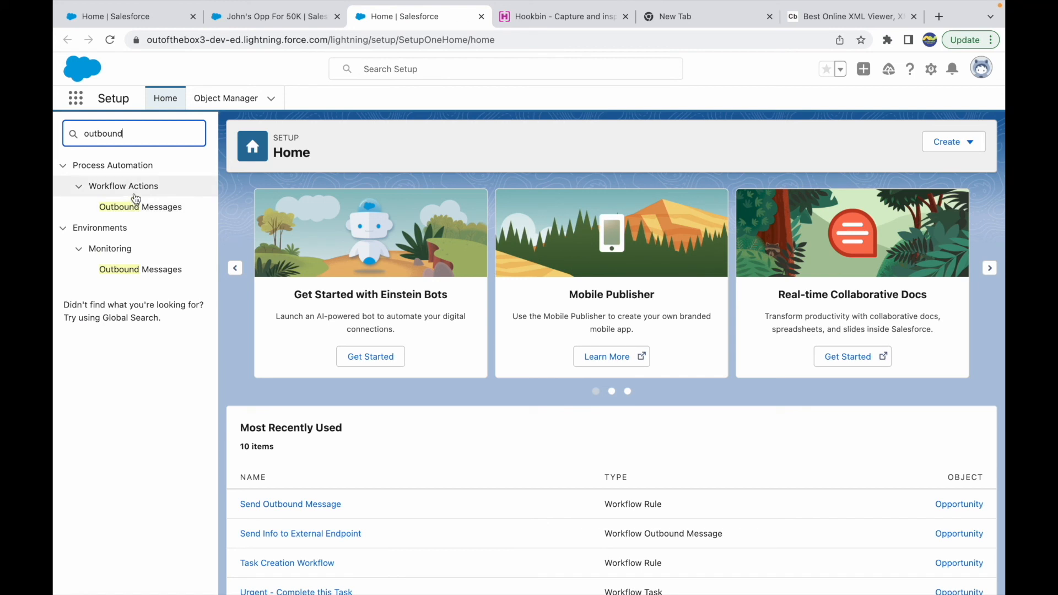
pyautogui.click(126, 276)
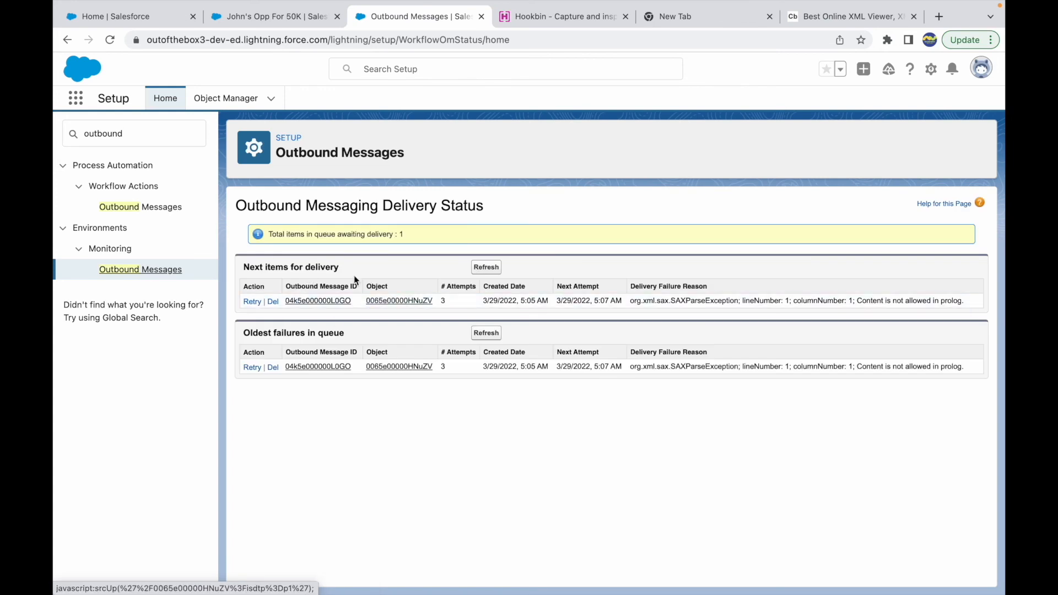
# Check the Oldest failures in queue section against the POST request captured in Hookbin
pyautogui.moveTo(256, 332); pyautogui.dragTo(339, 334)
pyautogui.click(347, 338)
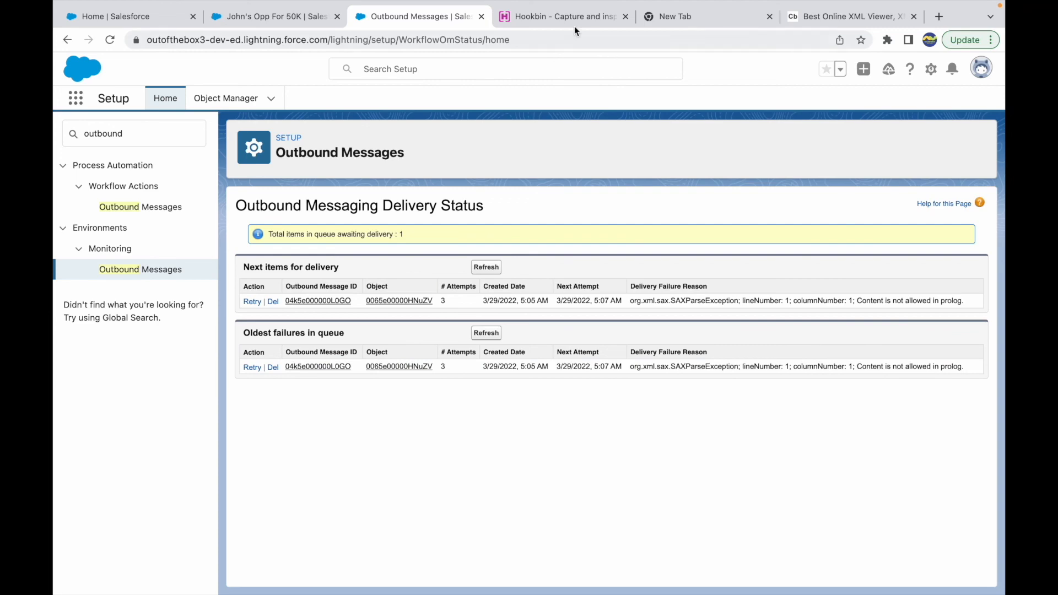
pyautogui.click(558, 19)
pyautogui.click(486, 398)
pyautogui.scroll(5, 422, 293)
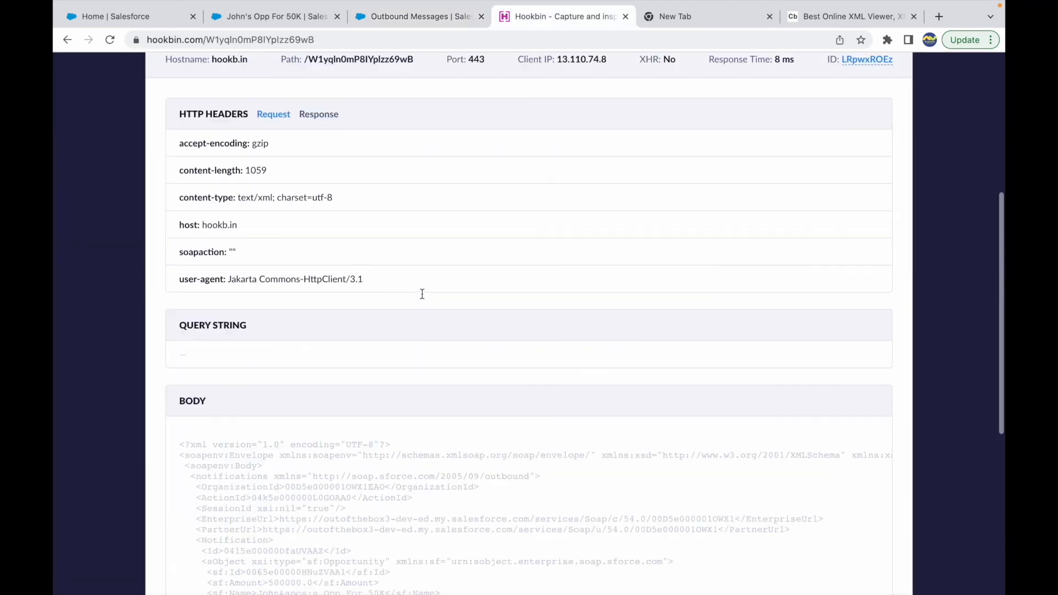
pyautogui.click(395, 24)
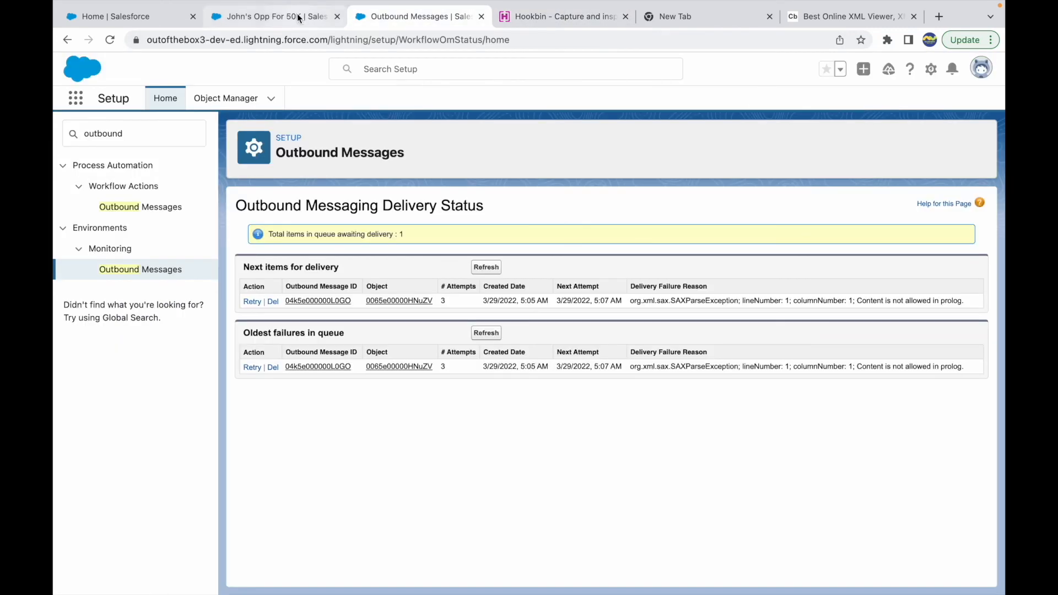
pyautogui.click(300, 18)
pyautogui.click(397, 21)
pyautogui.click(168, 19)
pyautogui.click(292, 18)
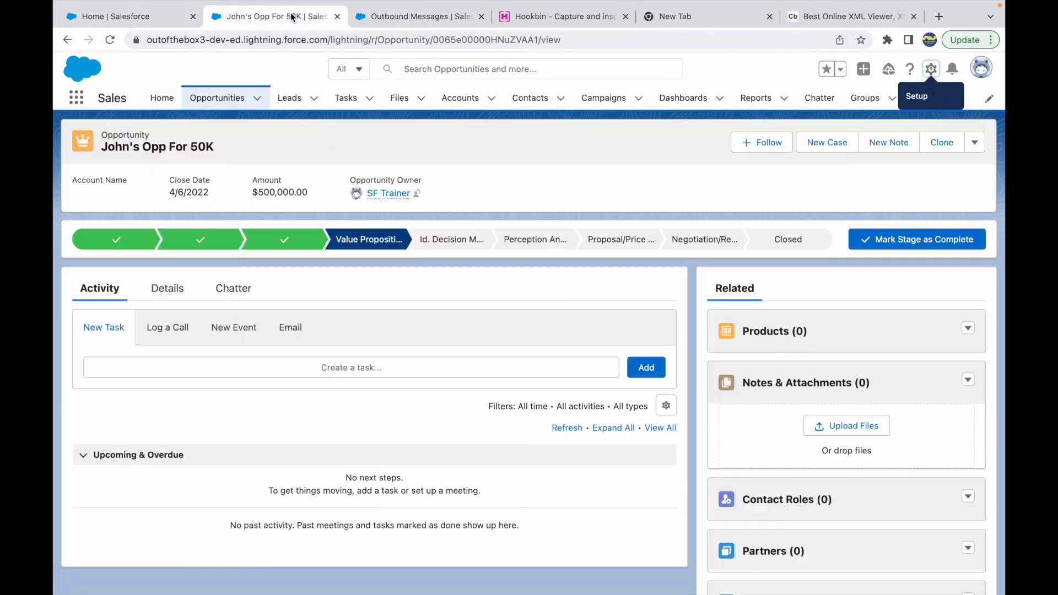
pyautogui.click(401, 16)
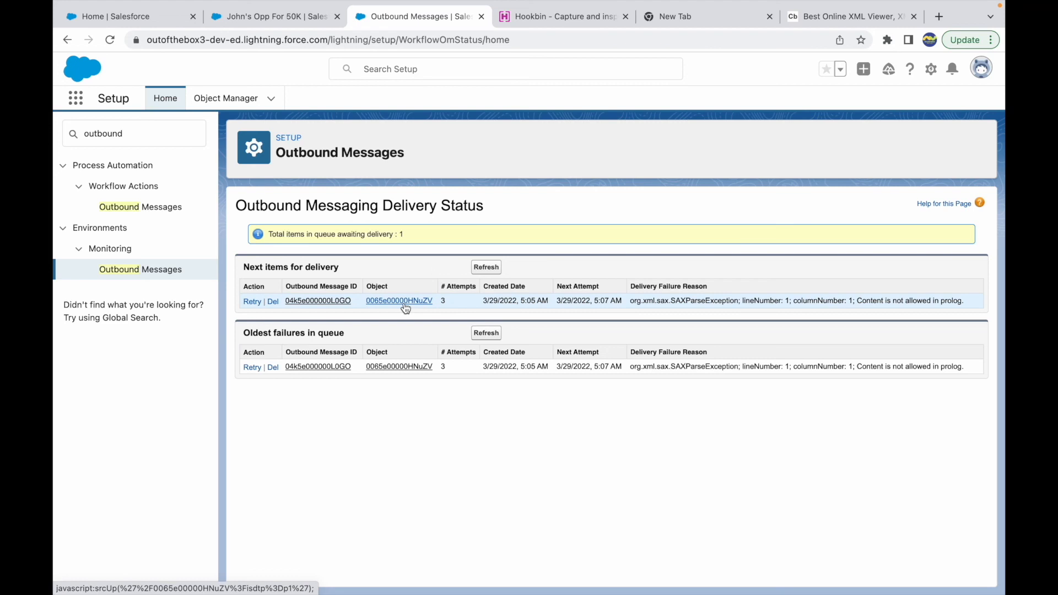
# Examine the Next items for delivery and Oldest failures in queue sections of the Outbound Messaging Delivery Status
pyautogui.moveTo(378, 335); pyautogui.dragTo(316, 325)
pyautogui.click(372, 329)
pyautogui.doubleClick(280, 335)
pyautogui.click(382, 338)
# Review the Hookbin endpoint address and the opportunity record, returning to the Outbound Messaging Delivery Status page
pyautogui.click(533, 18)
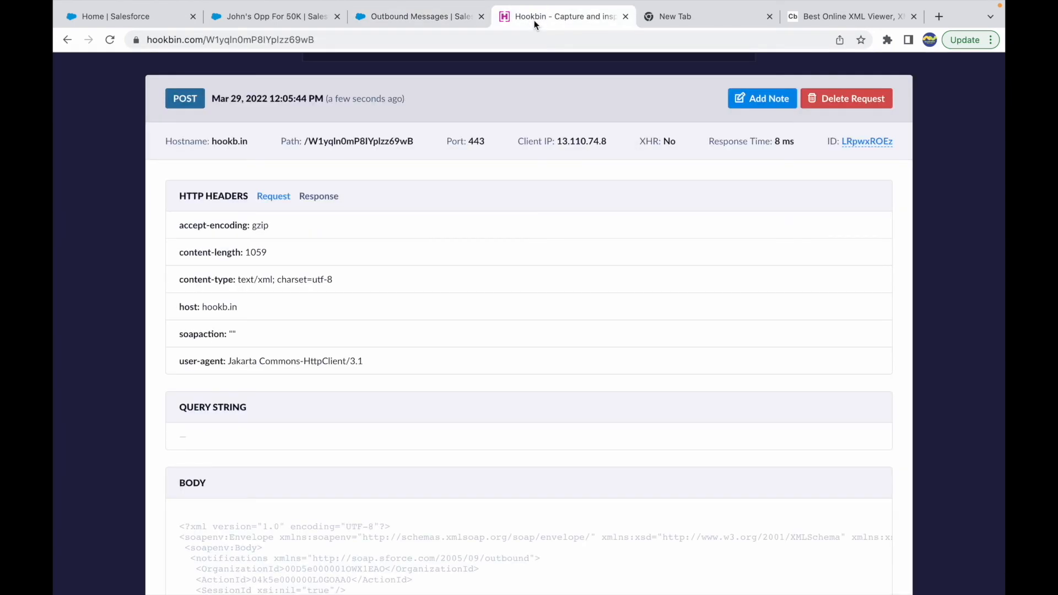
pyautogui.click(330, 41)
pyautogui.doubleClick(330, 41)
pyautogui.click(400, 41)
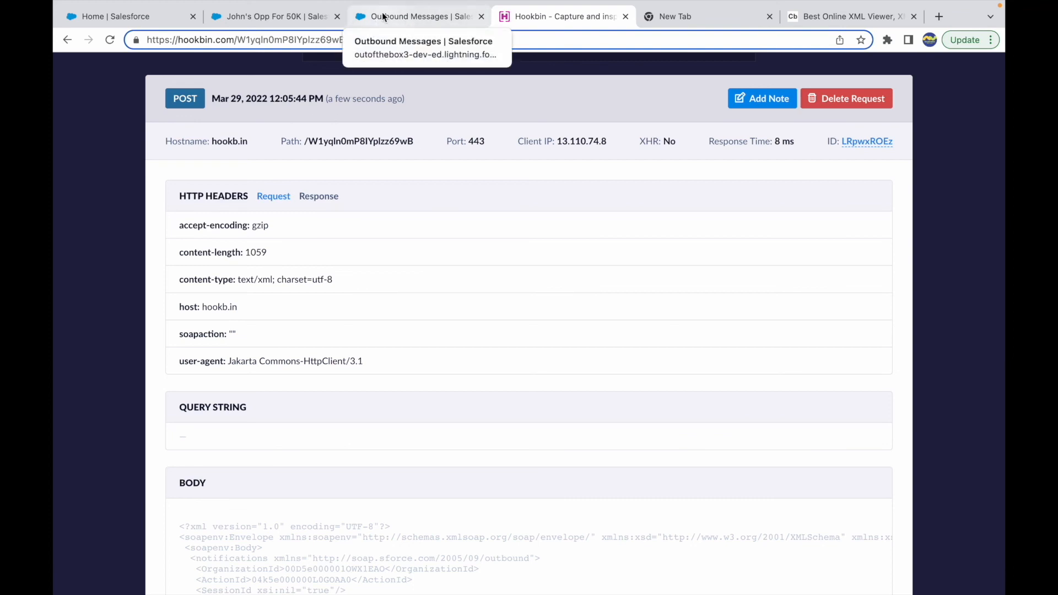
pyautogui.click(154, 16)
pyautogui.click(270, 20)
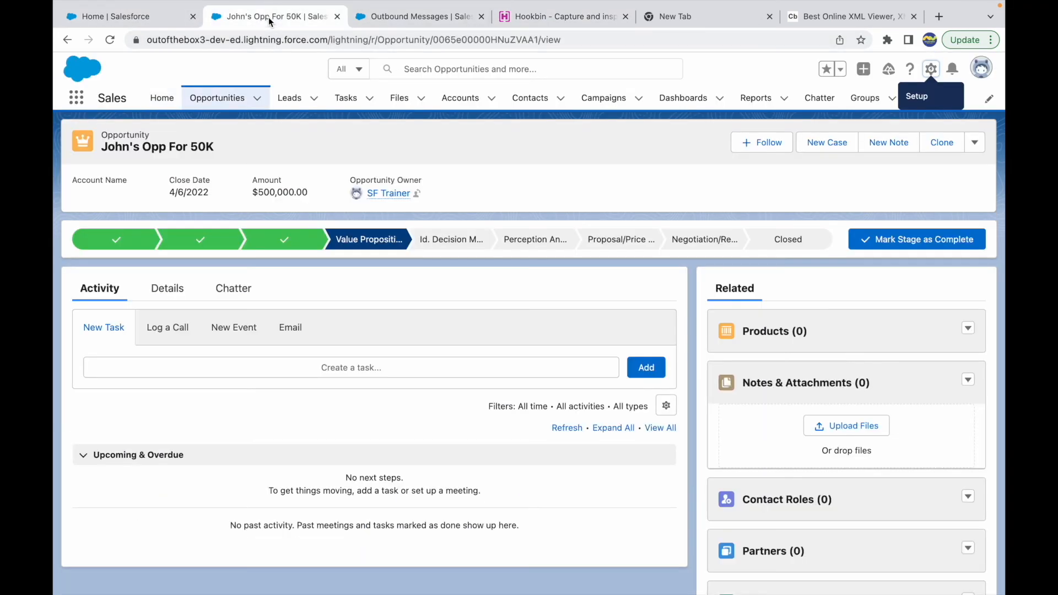
pyautogui.click(414, 18)
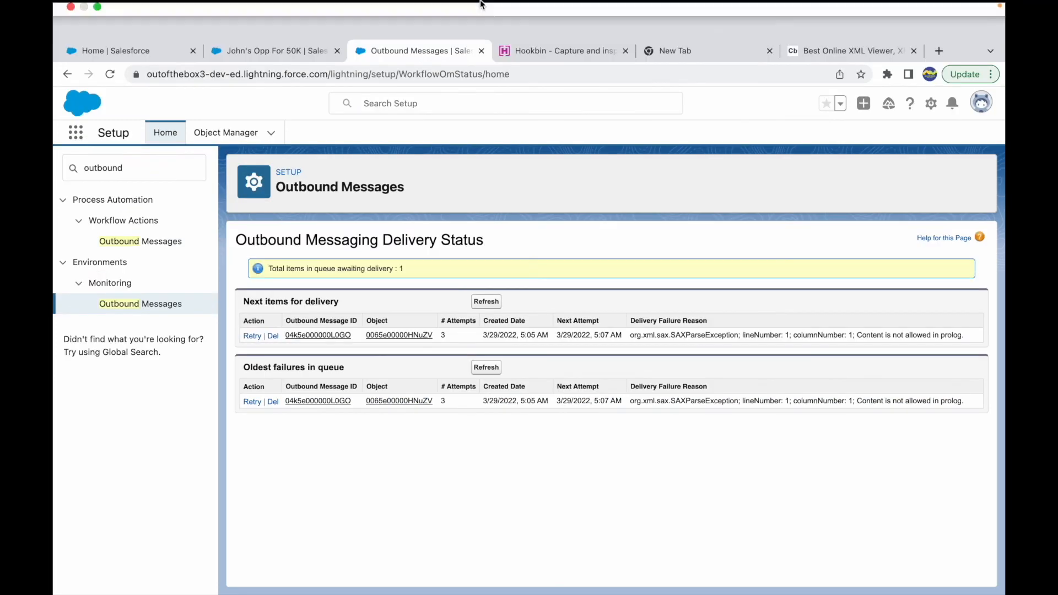
# Switch to the Keynote presentation and open slide 14, "Key Pointers to remember regarding Workflows"
pyautogui.hotkey('ctrl', 'Up')
pyautogui.click(542, 52)
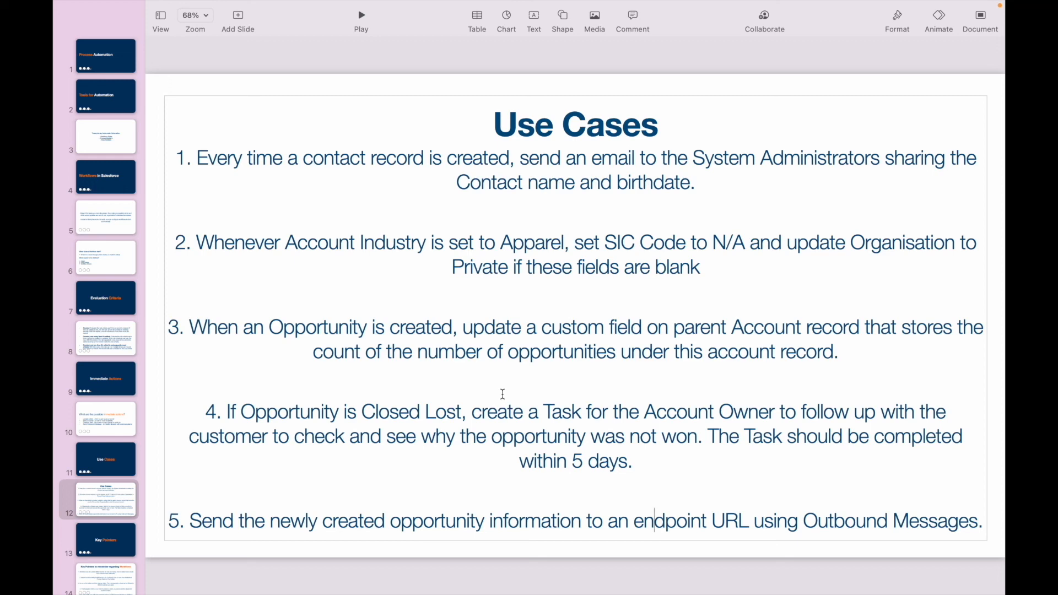
pyautogui.scroll(-5, 105, 542)
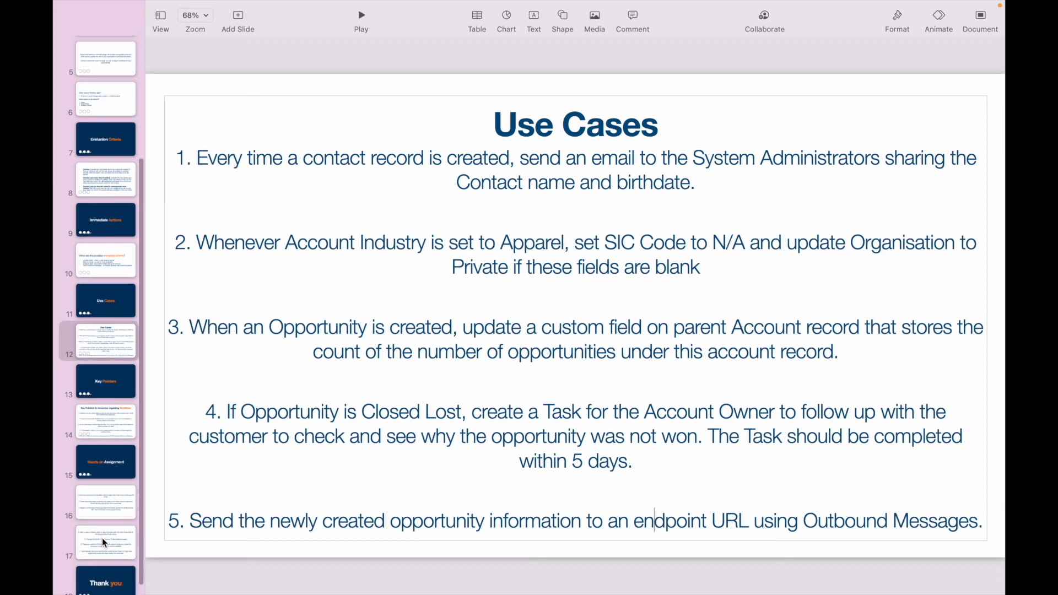
pyautogui.click(108, 384)
pyautogui.click(107, 416)
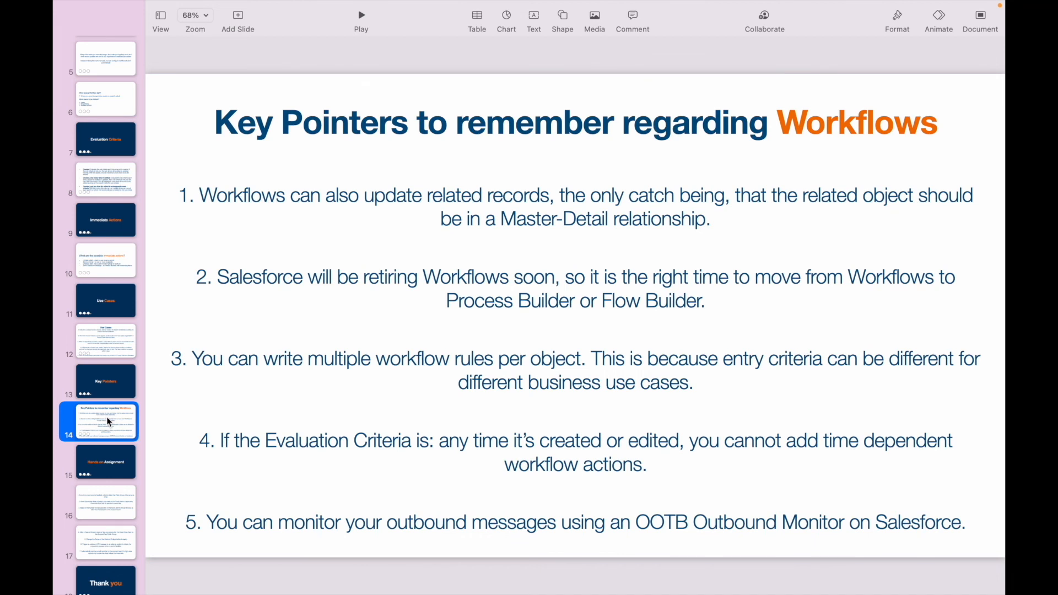
# Read the first key pointer about workflows updating related records in a Master-Detail relationship
pyautogui.click(399, 195)
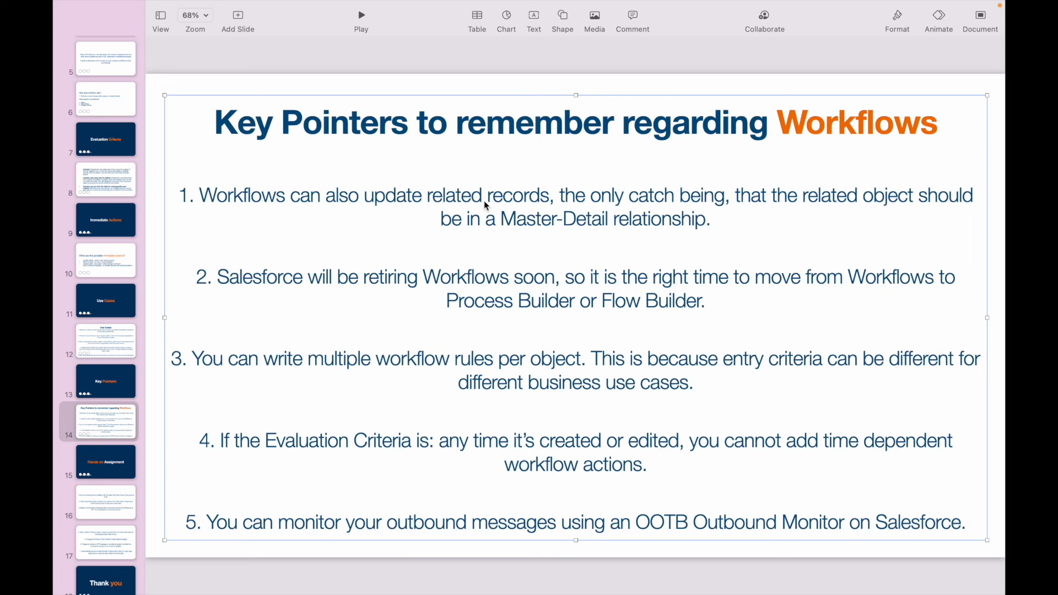
pyautogui.doubleClick(829, 196)
pyautogui.doubleClick(539, 219)
pyautogui.doubleClick(605, 220)
pyautogui.click(609, 221)
pyautogui.doubleClick(536, 222)
pyautogui.click(337, 194)
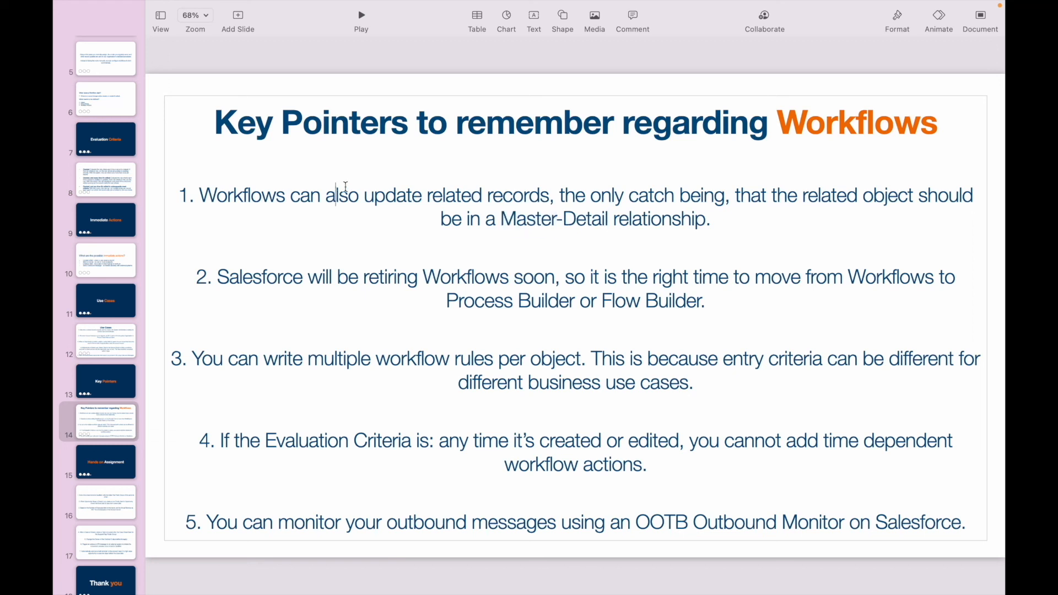